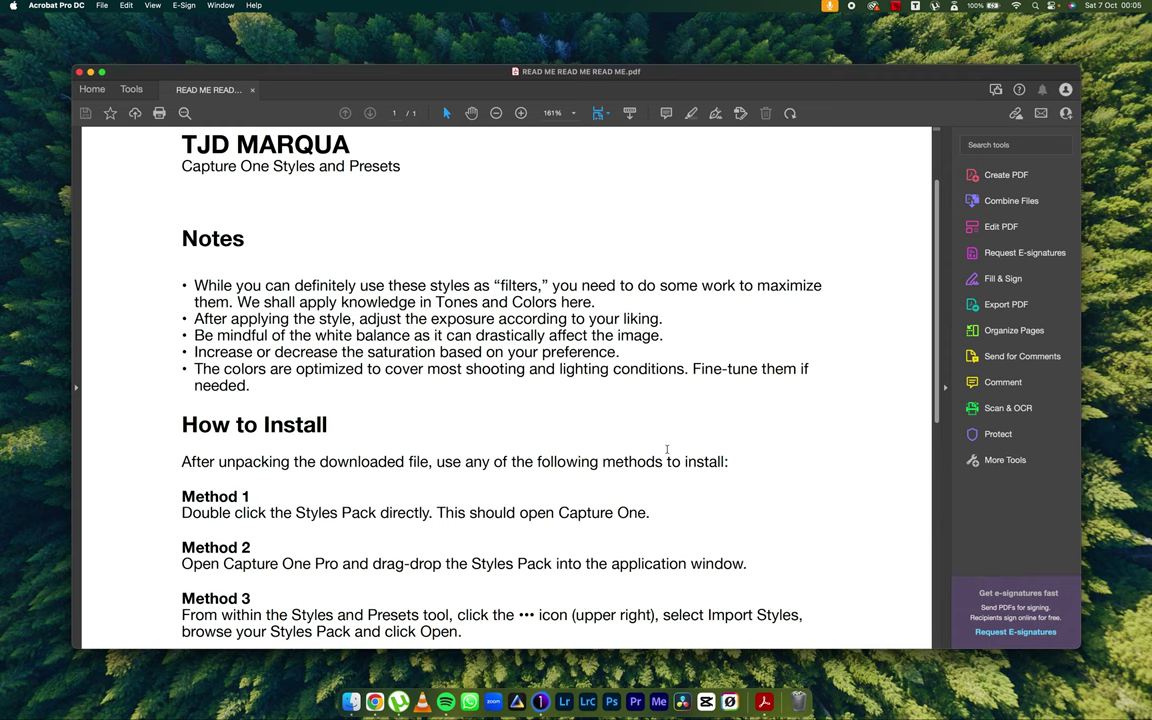
# Step: Read the README's installation methods, switch to Capture One and show its Styles and Presets
pyautogui.scroll(-5, 519, 363)
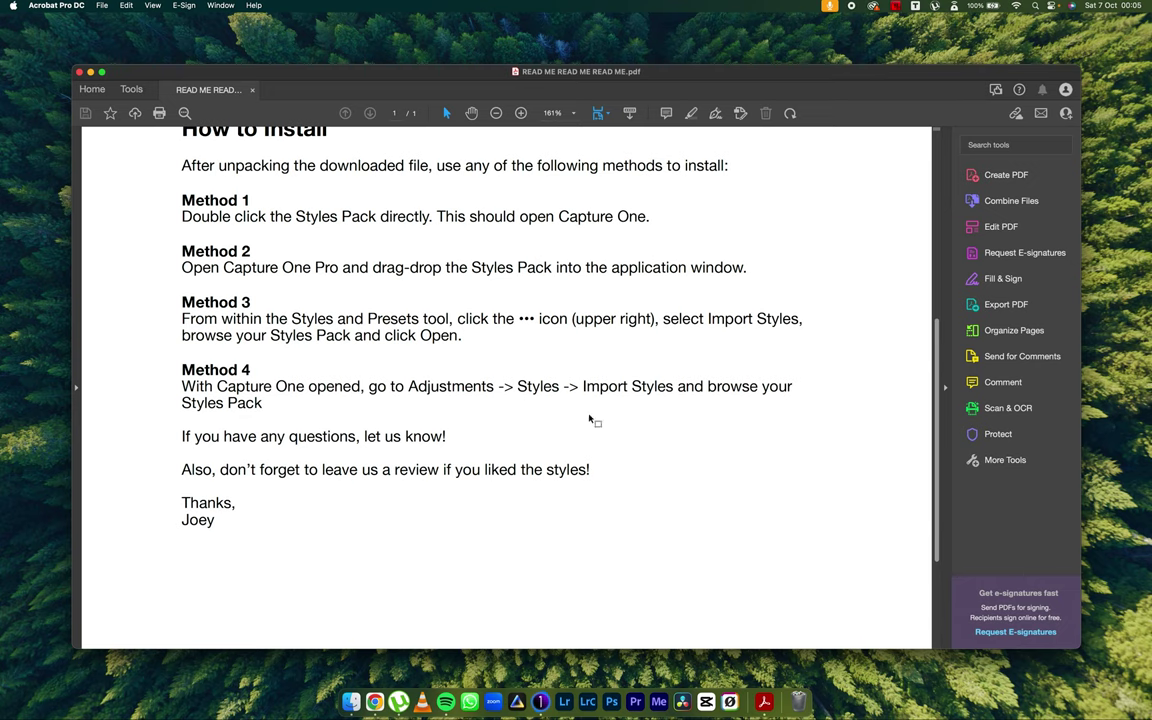
pyautogui.click(540, 701)
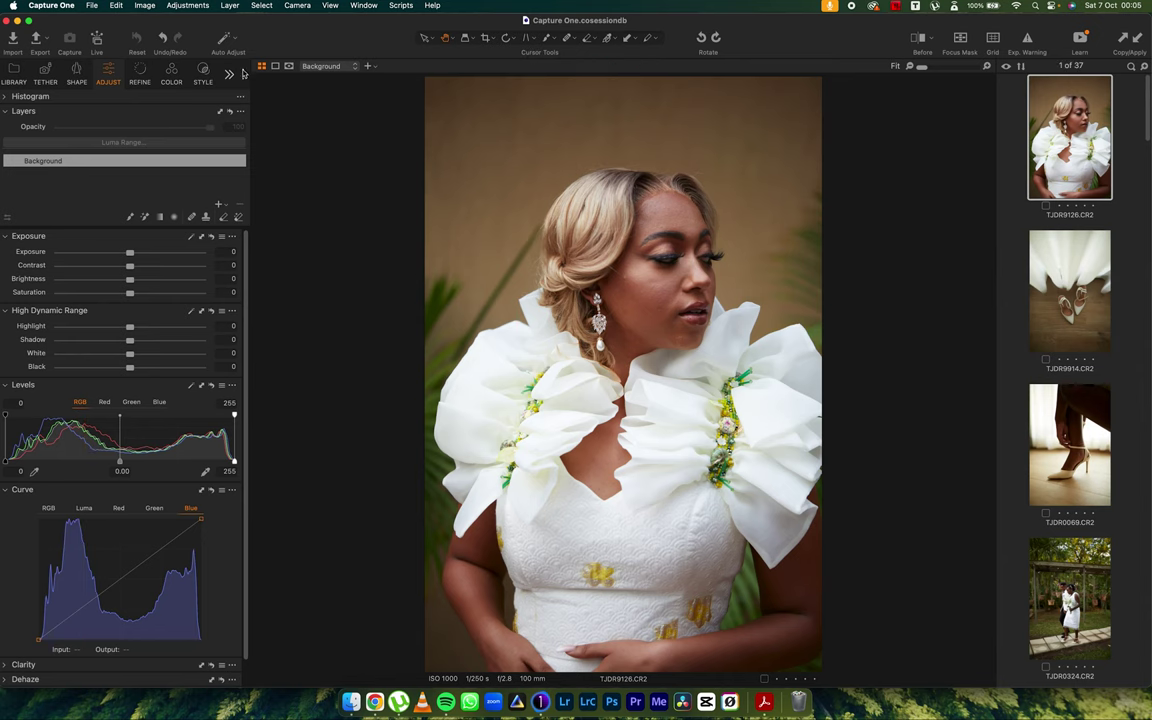
pyautogui.click(212, 79)
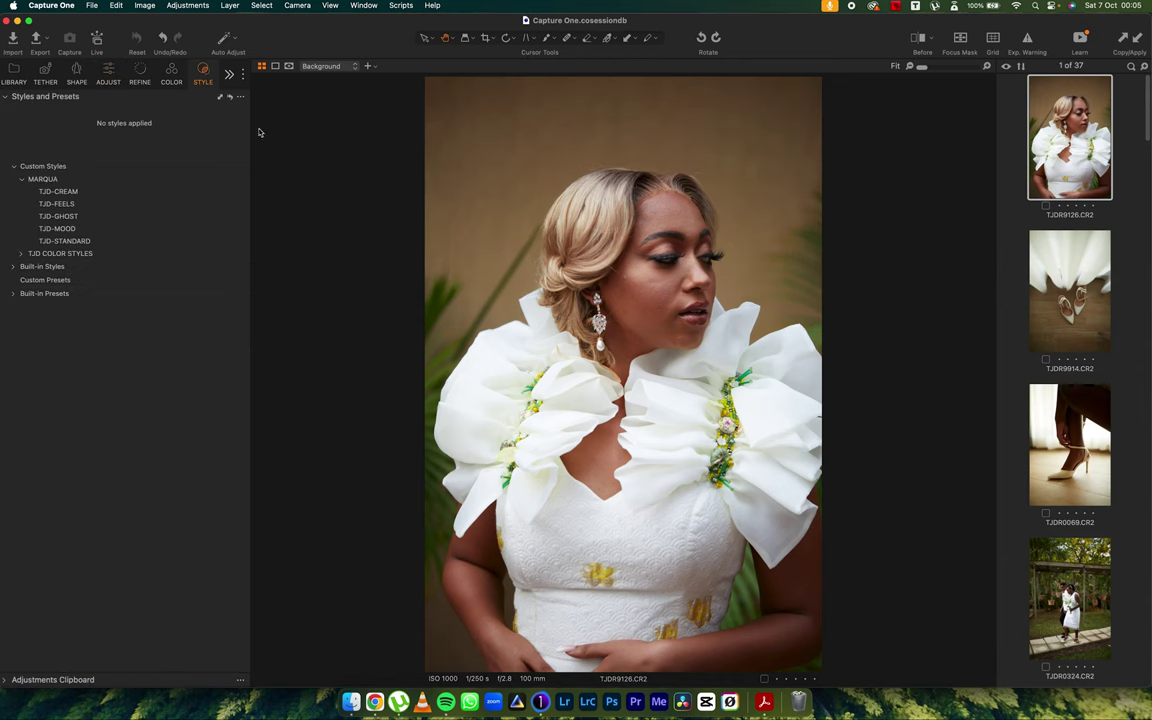
# Step: Try to import all five TJD .costyle files from the MARQUA folder
pyautogui.click(240, 96)
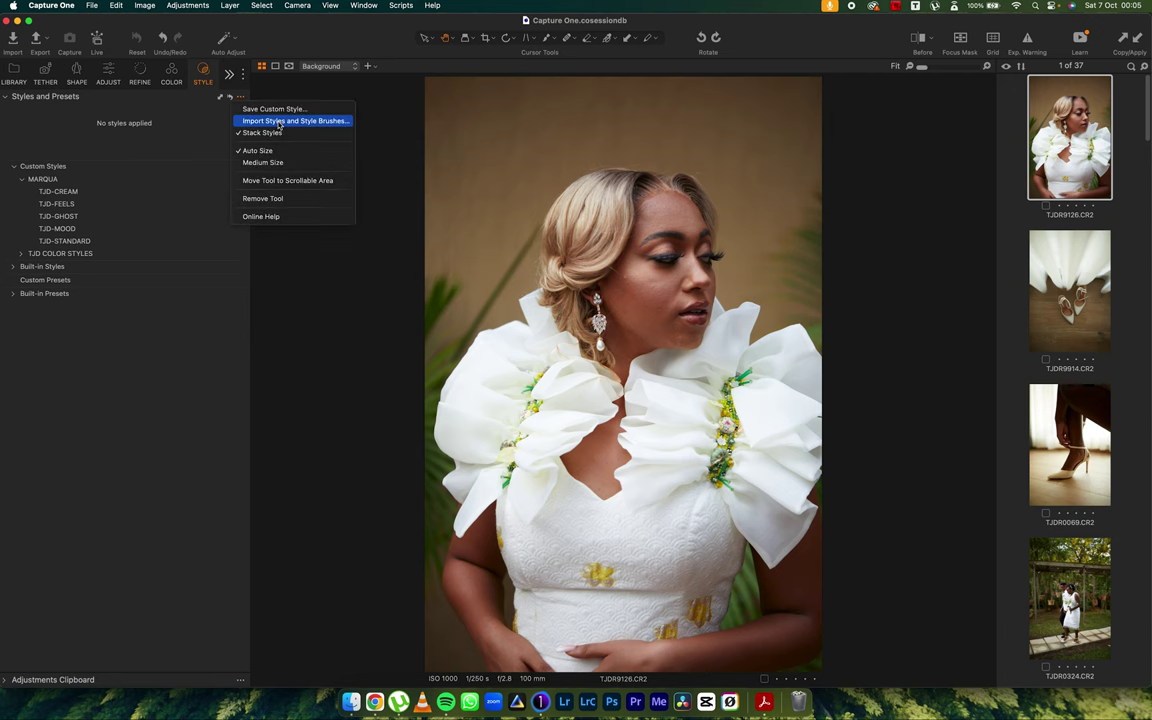
pyautogui.click(272, 120)
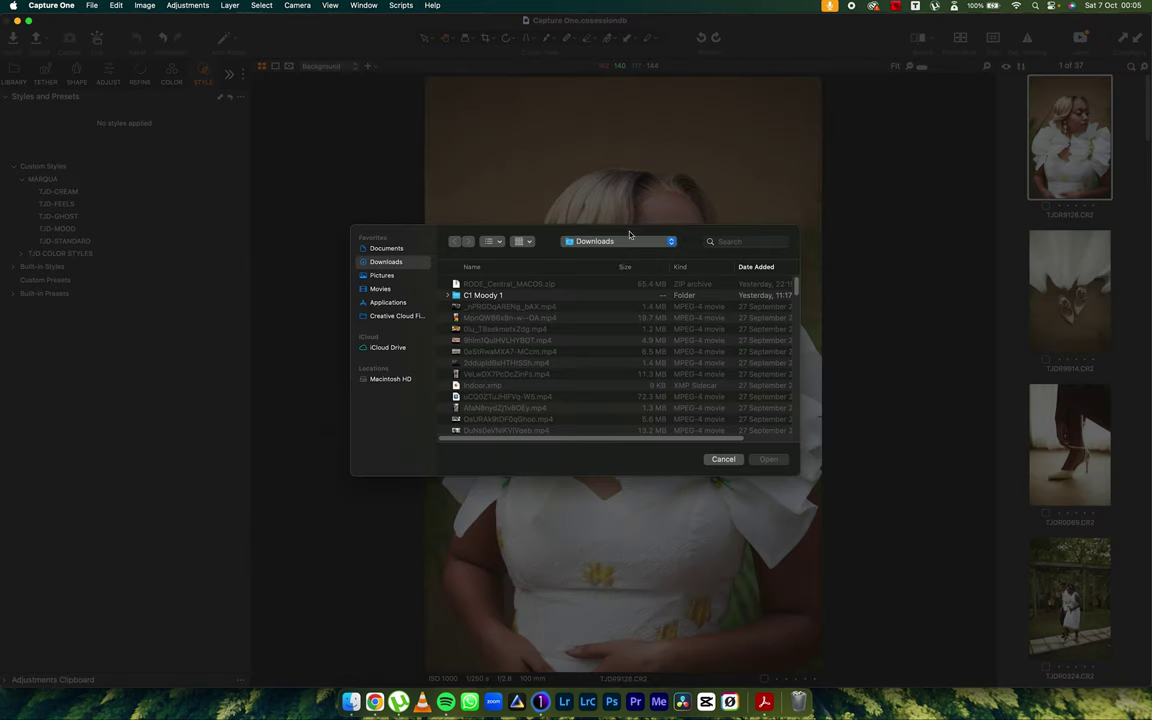
pyautogui.click(615, 241)
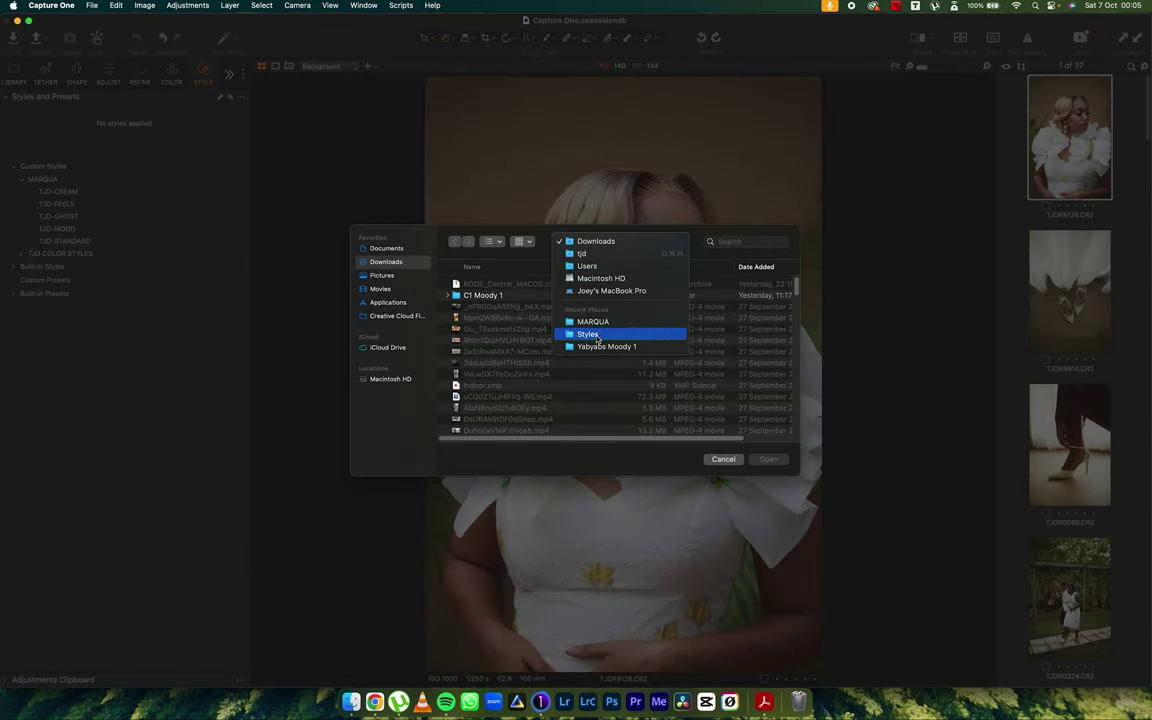
pyautogui.click(595, 321)
pyautogui.moveTo(521, 409); pyautogui.dragTo(505, 226)
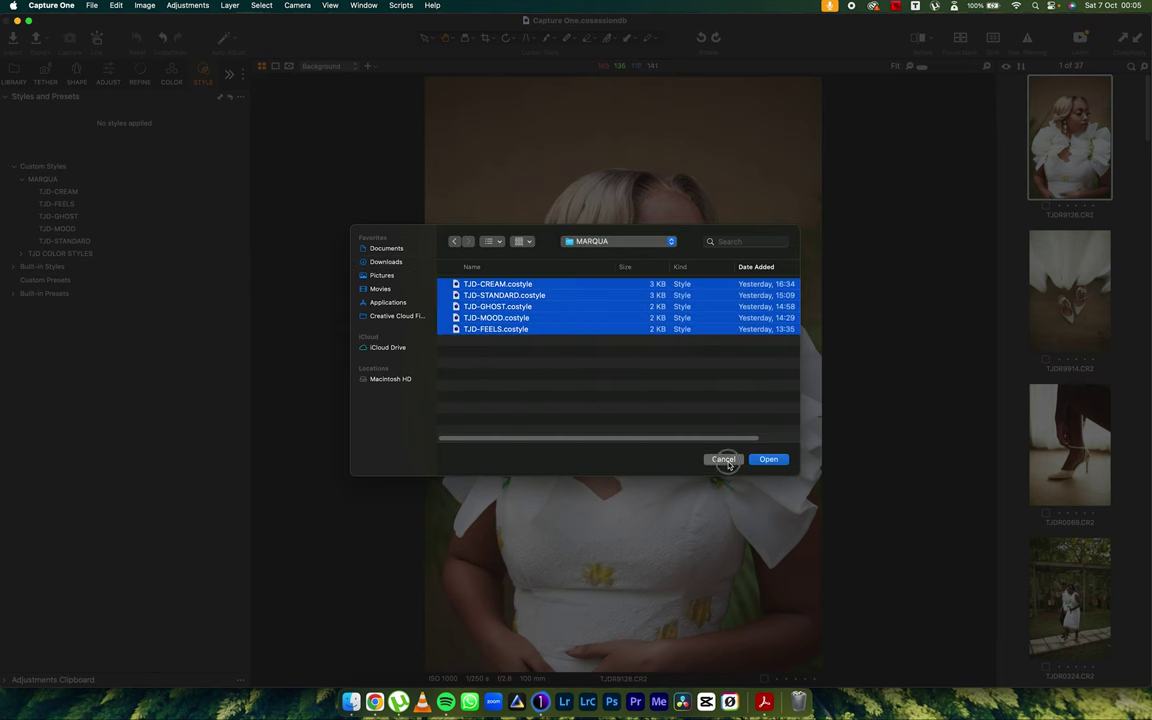
pyautogui.click(768, 460)
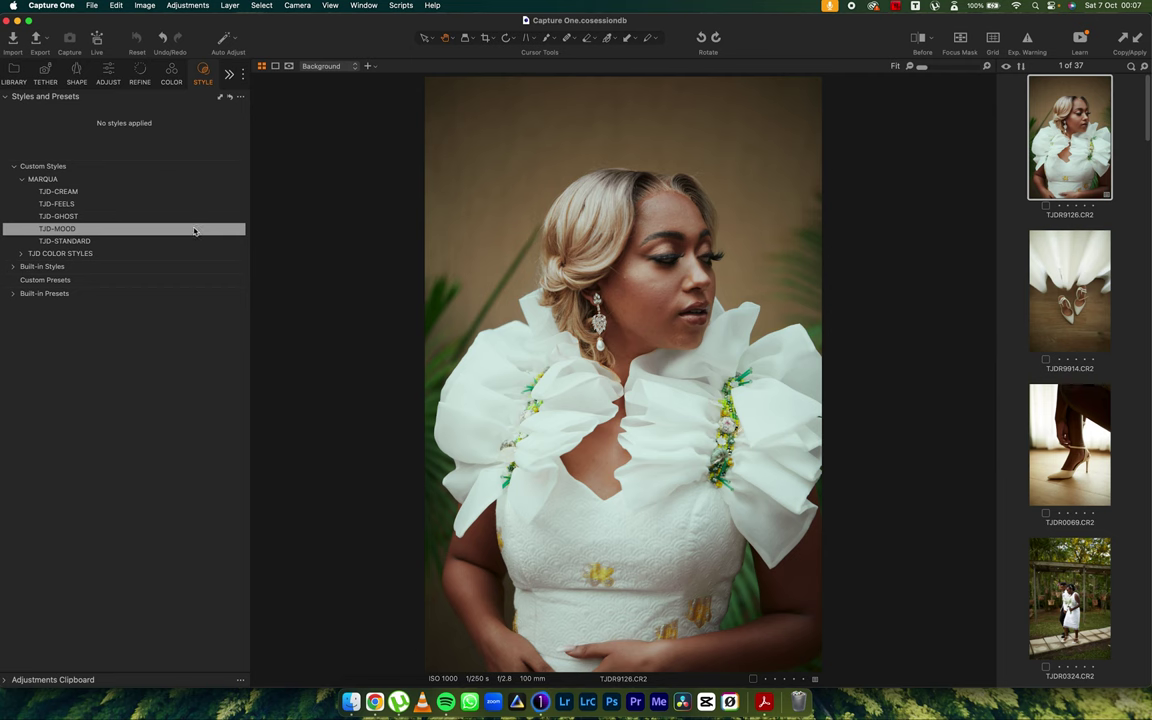
# Step: Apply the TJD-MOOD style to portrait TJDR9126 and apply it again to a new layer
pyautogui.click(71, 231)
pyautogui.rightClick(77, 229)
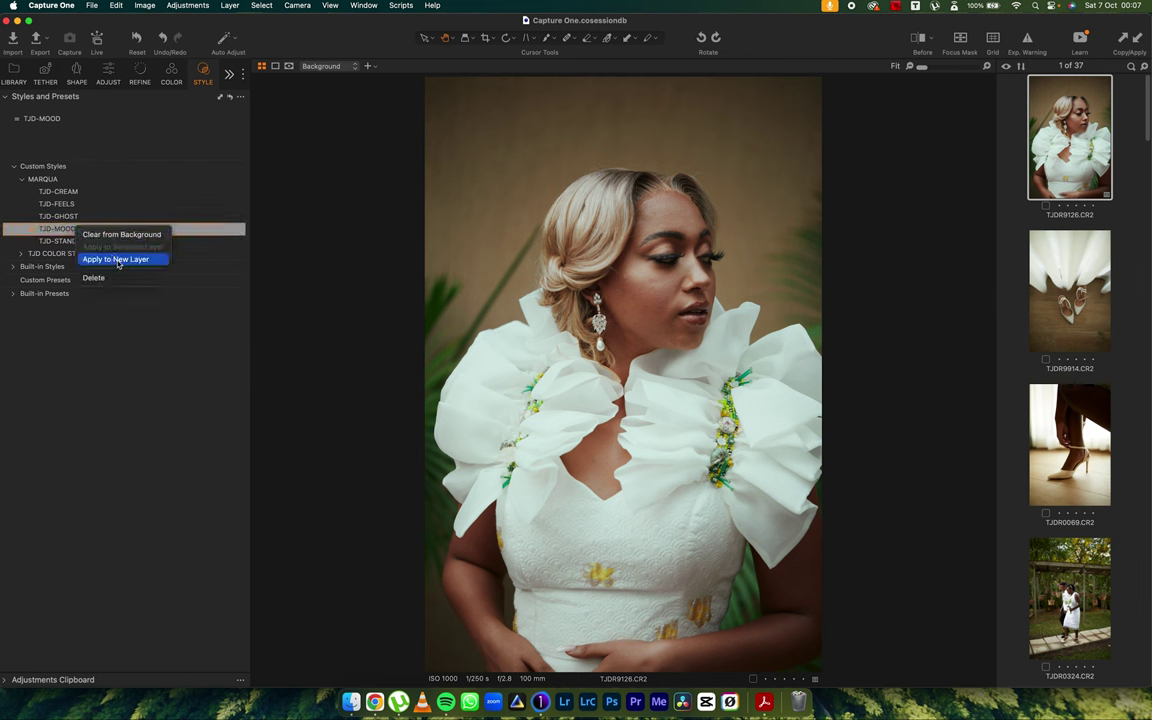
pyautogui.click(114, 259)
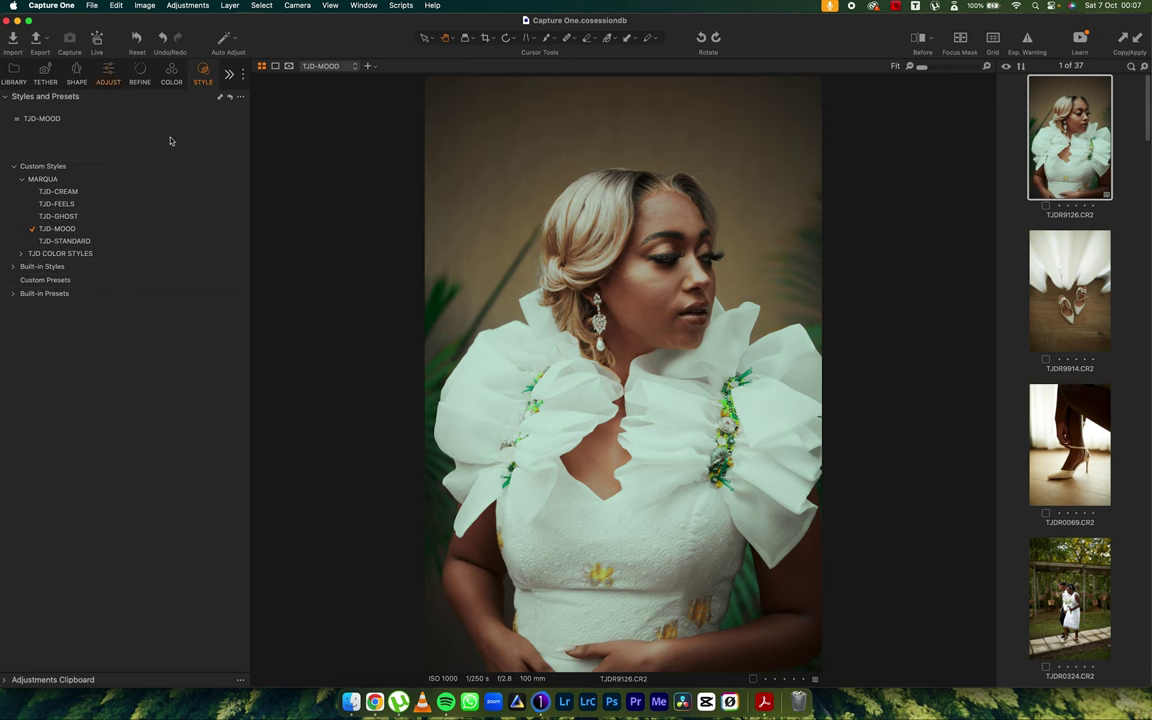
# Step: Set the portrait's Background layer saturation to 10
pyautogui.click(47, 158)
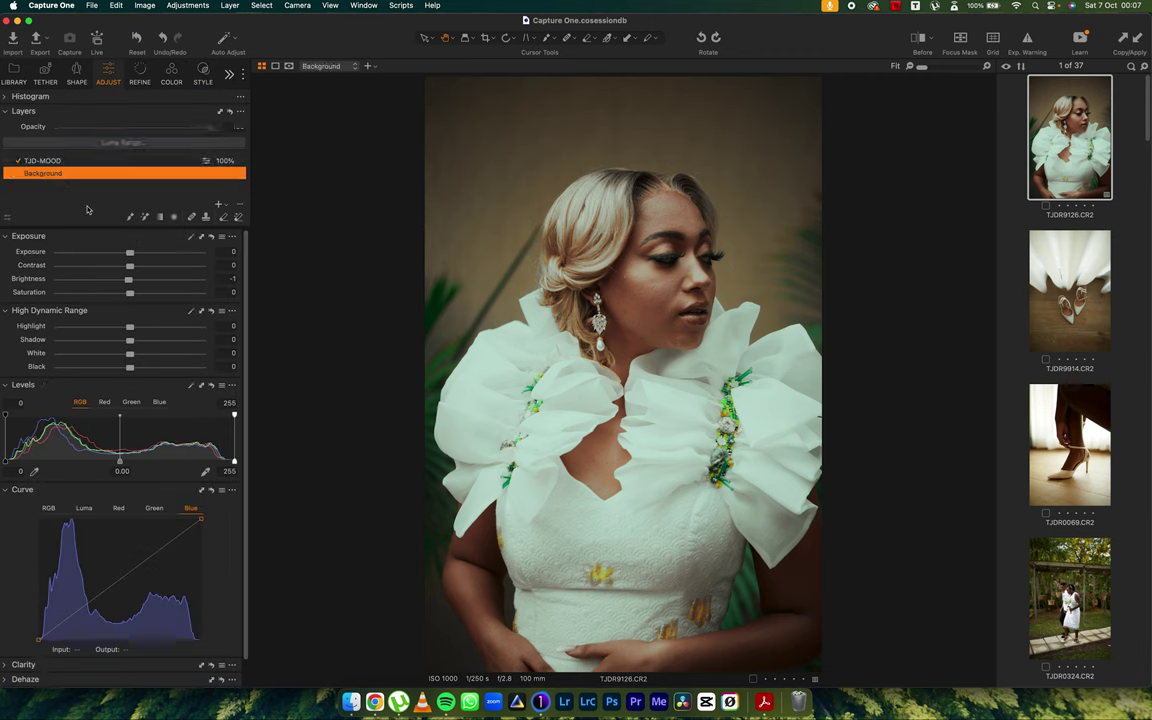
pyautogui.moveTo(131, 295); pyautogui.dragTo(139, 296)
# Step: Compare the portrait with the TJD-MOOD layer hidden against its Before view, and turn the layer back on
pyautogui.click(28, 162)
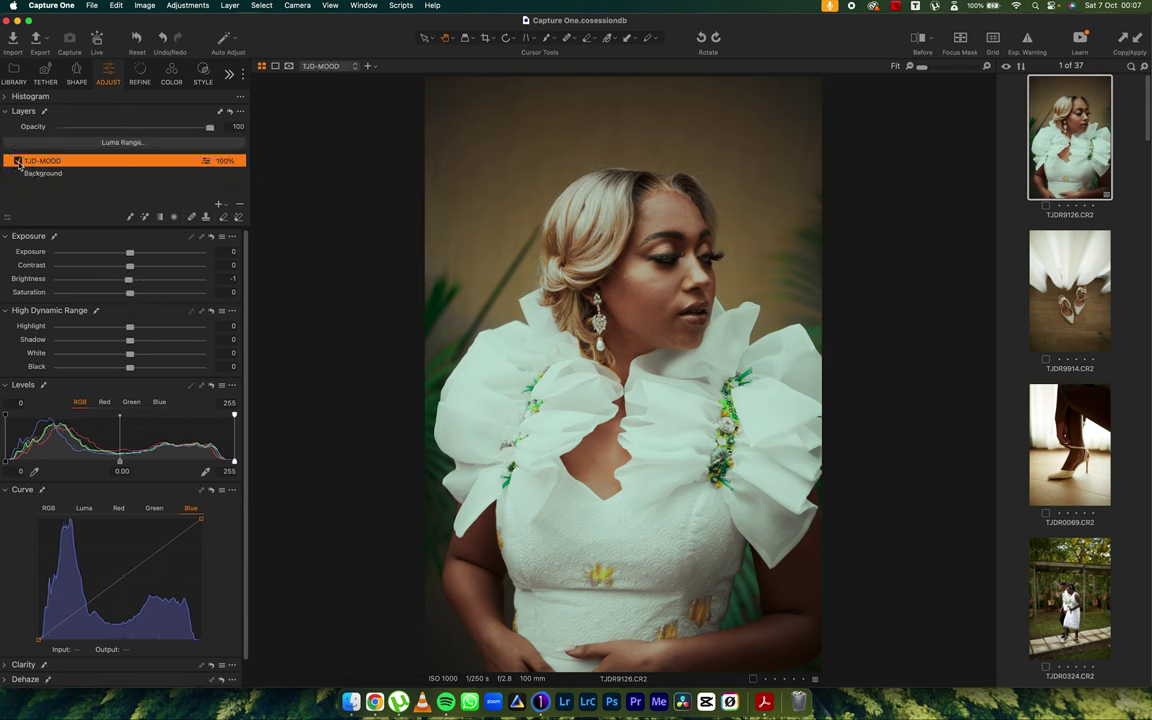
pyautogui.click(17, 162)
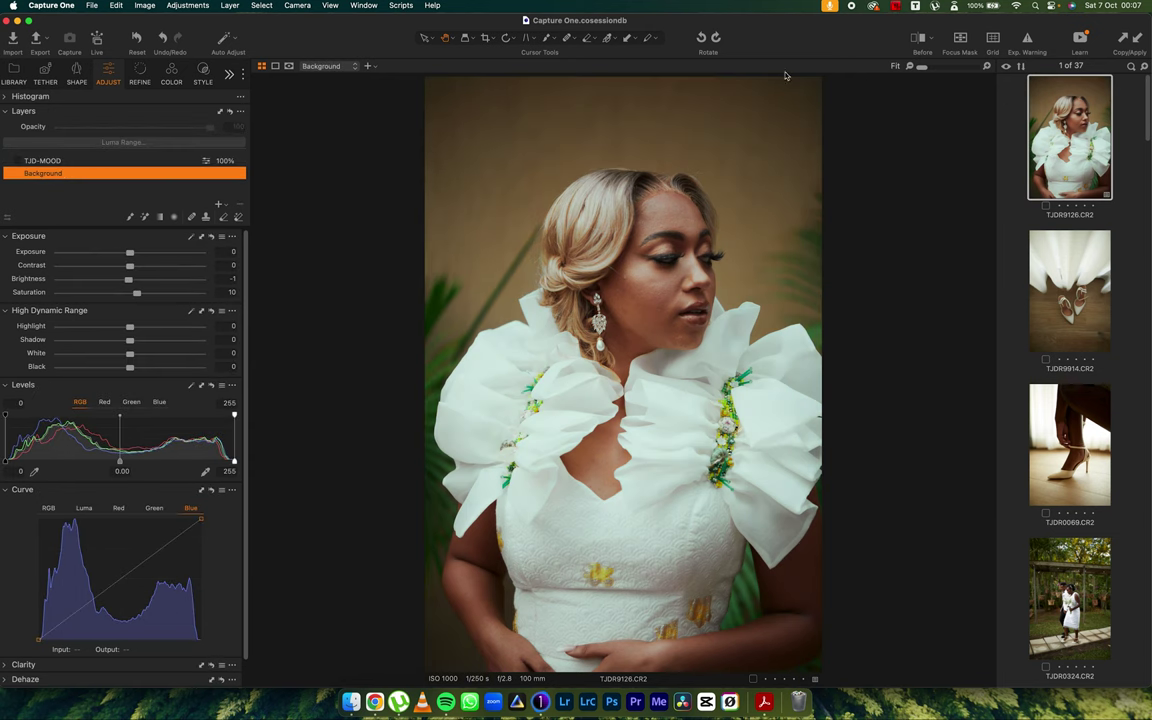
pyautogui.click(919, 38)
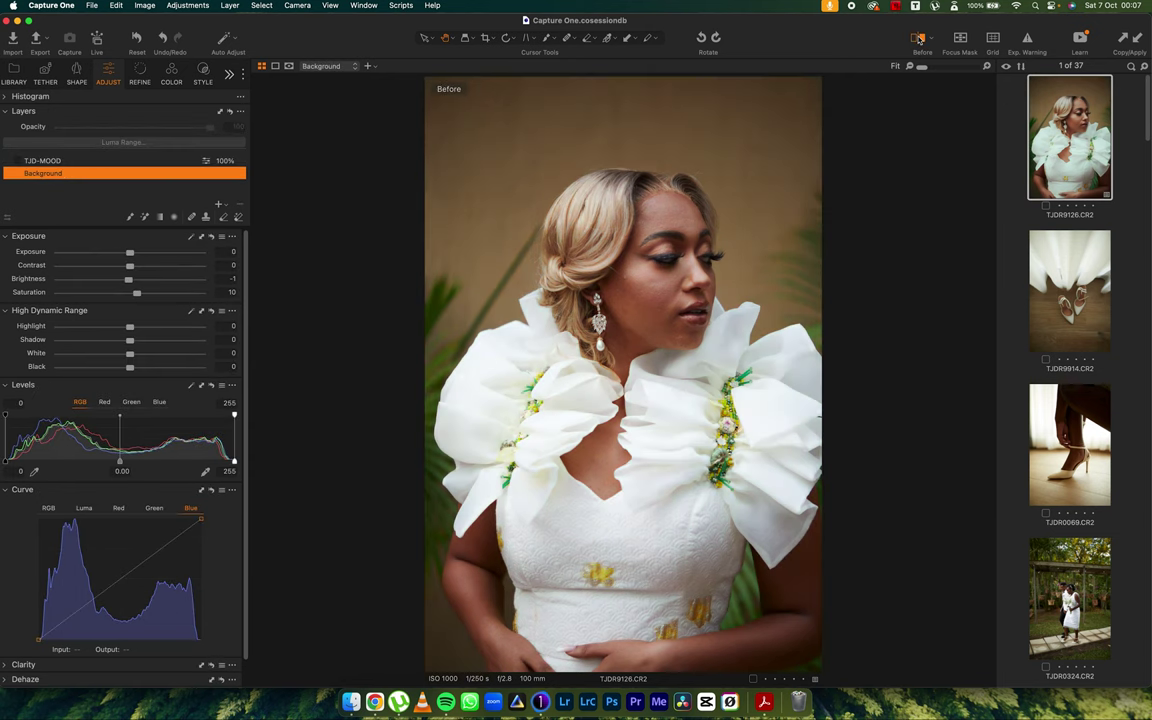
pyautogui.click(919, 38)
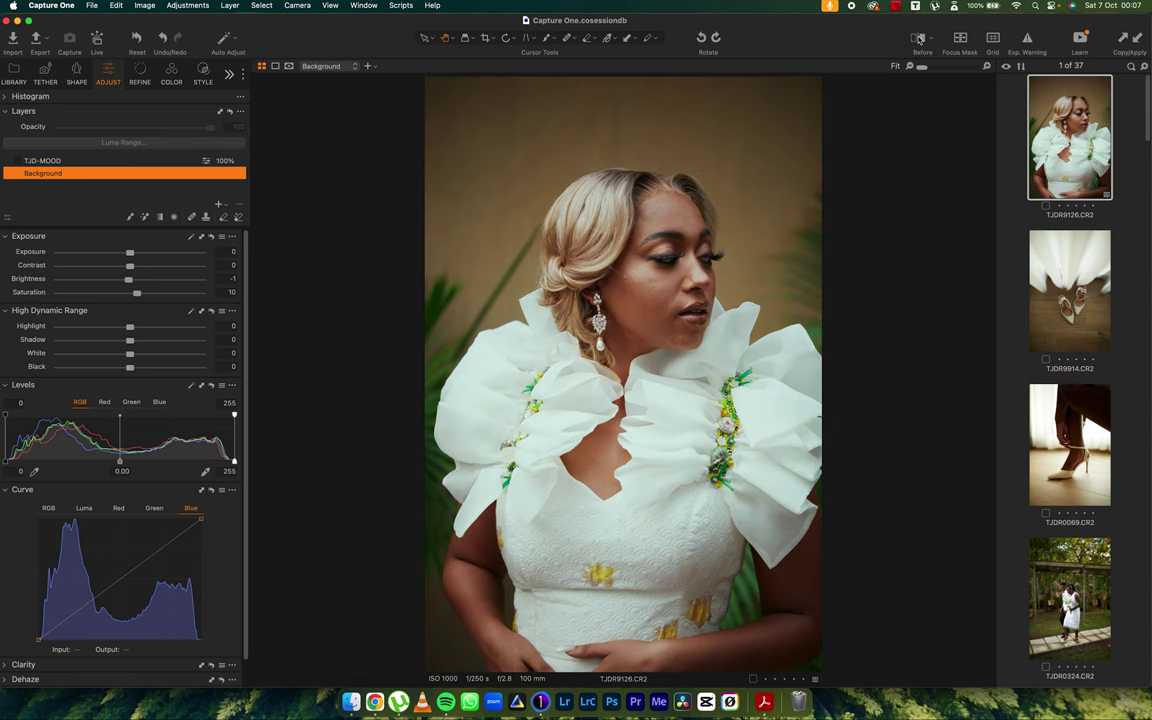
pyautogui.click(17, 161)
pyautogui.click(41, 161)
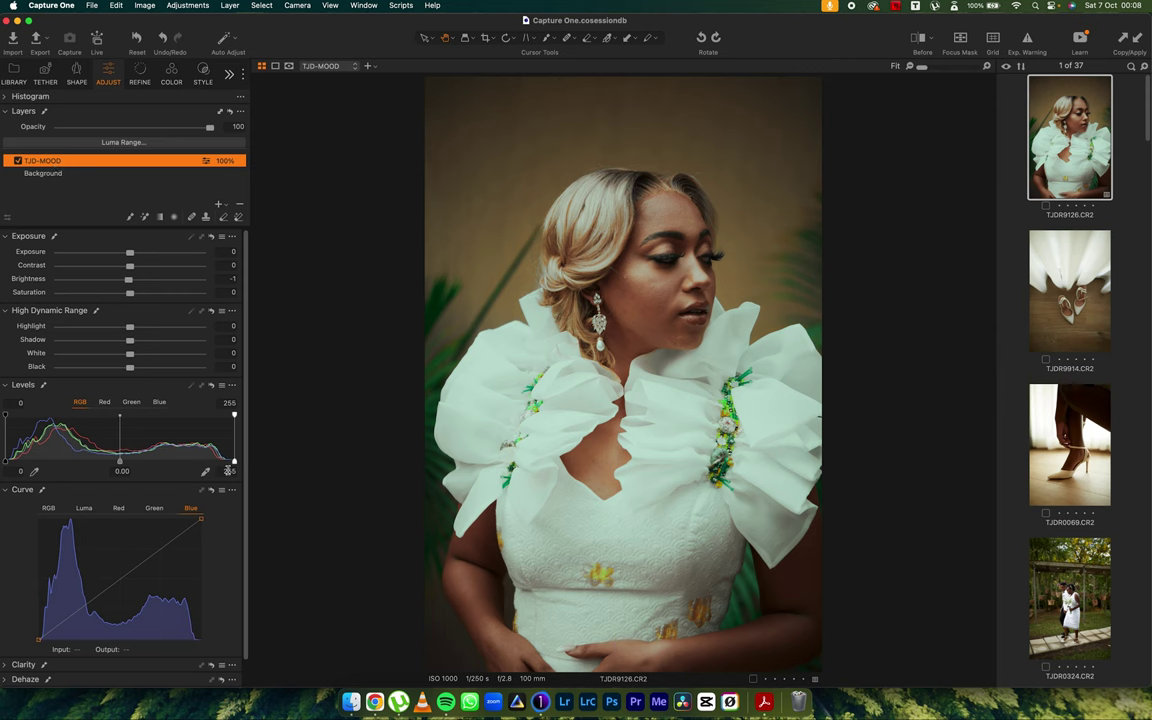
# Step: On the Background layer, set the RGB Levels input points to 3 for shadows and 237 for highlights
pyautogui.click(52, 172)
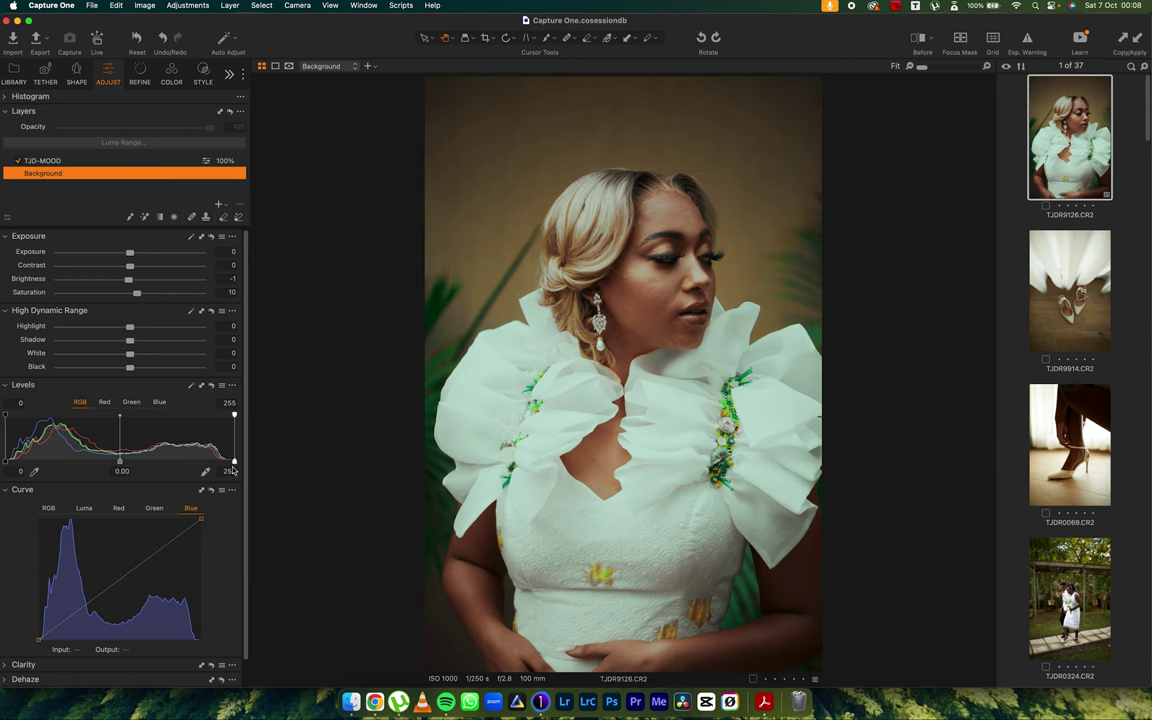
pyautogui.moveTo(235, 465); pyautogui.dragTo(222, 463)
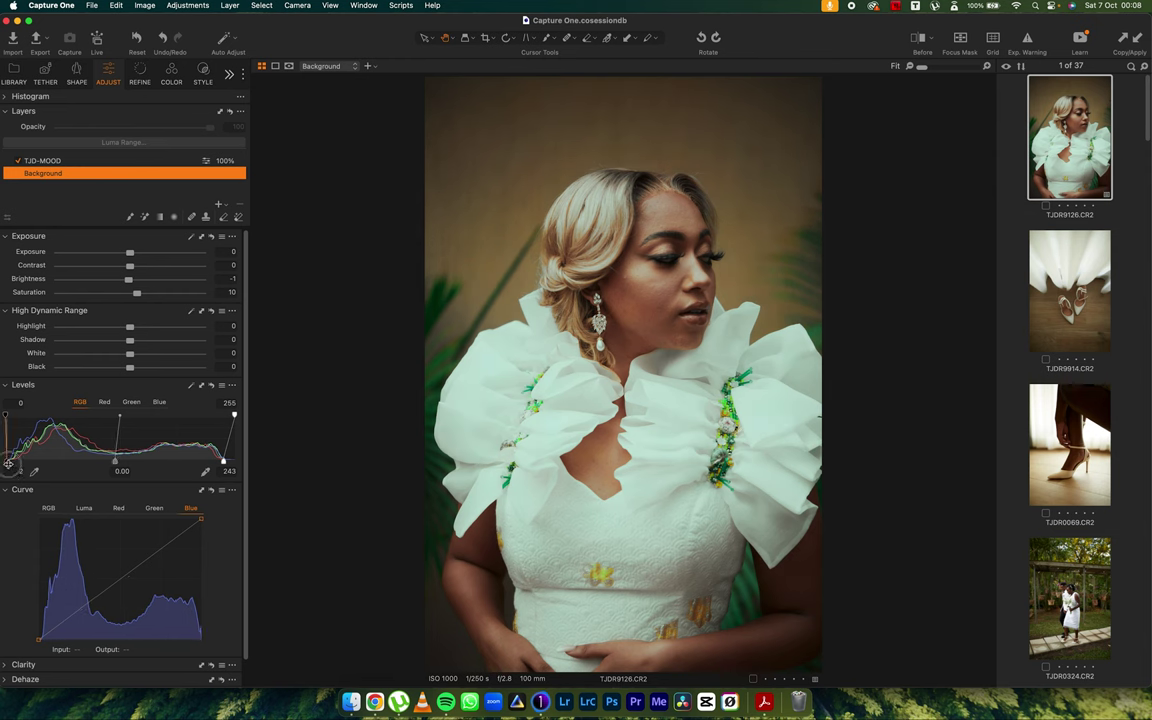
pyautogui.moveTo(8, 463); pyautogui.dragTo(10, 463)
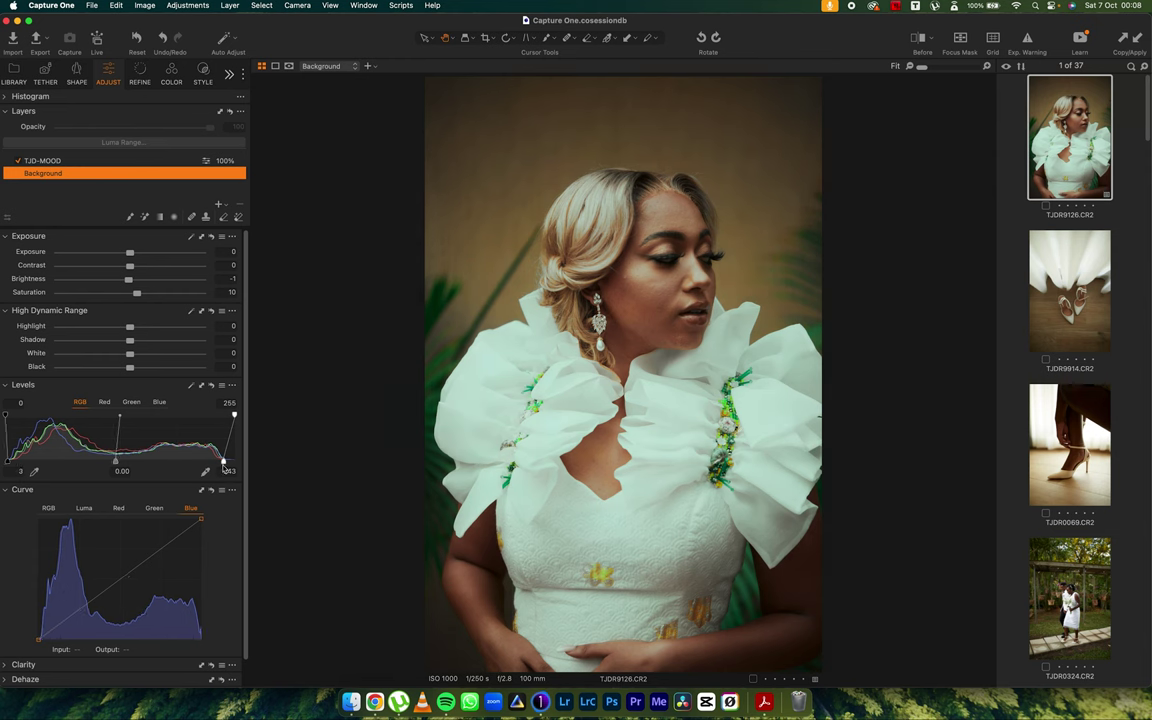
pyautogui.moveTo(223, 465); pyautogui.dragTo(215, 465)
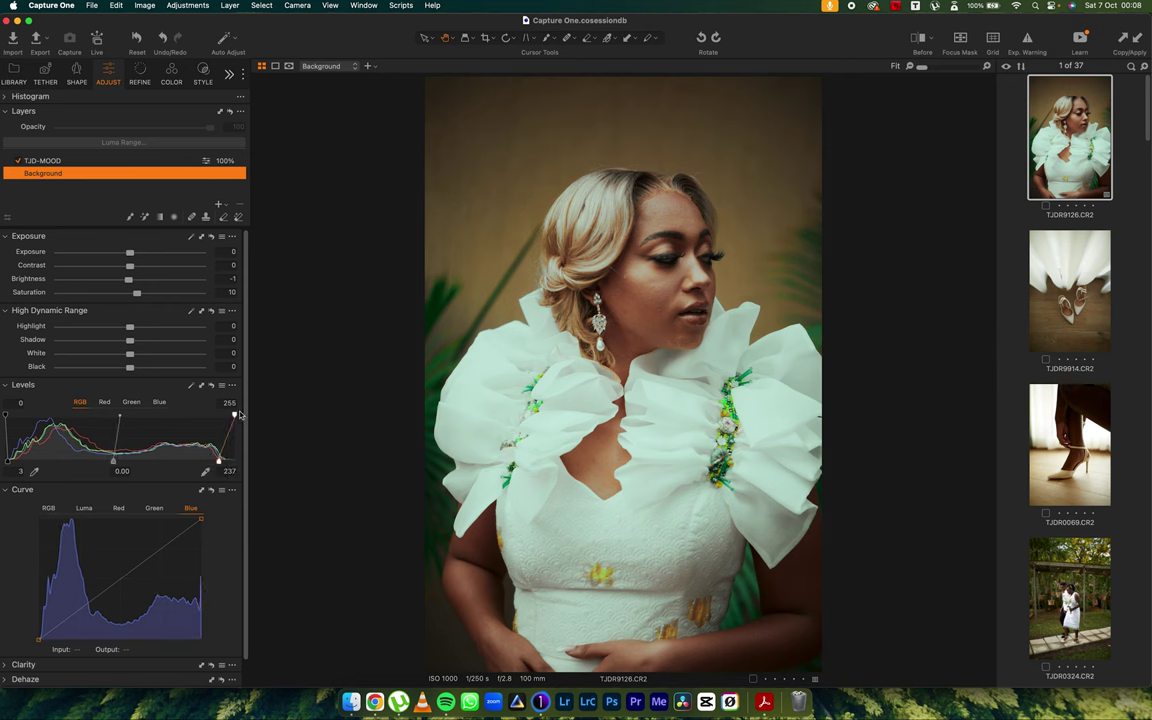
# Step: Set the Background layer's Contrast to 2 and its High Dynamic Range Highlight to -26
pyautogui.moveTo(129, 268); pyautogui.dragTo(132, 268)
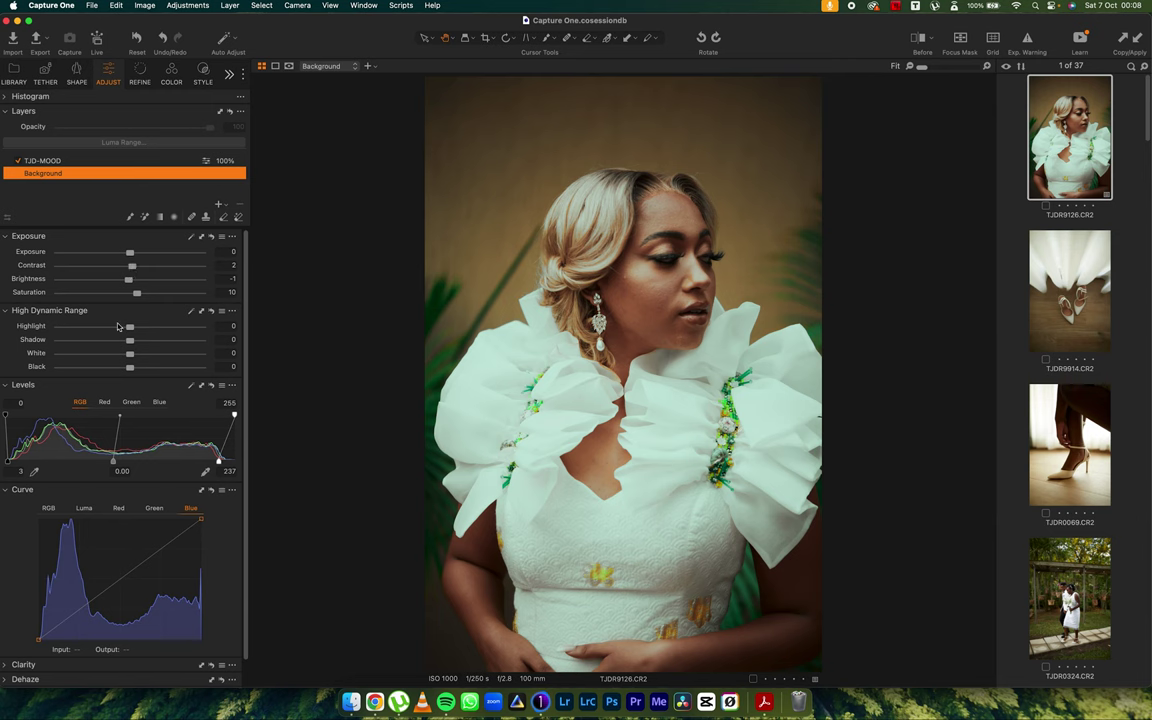
pyautogui.moveTo(129, 327); pyautogui.dragTo(111, 328)
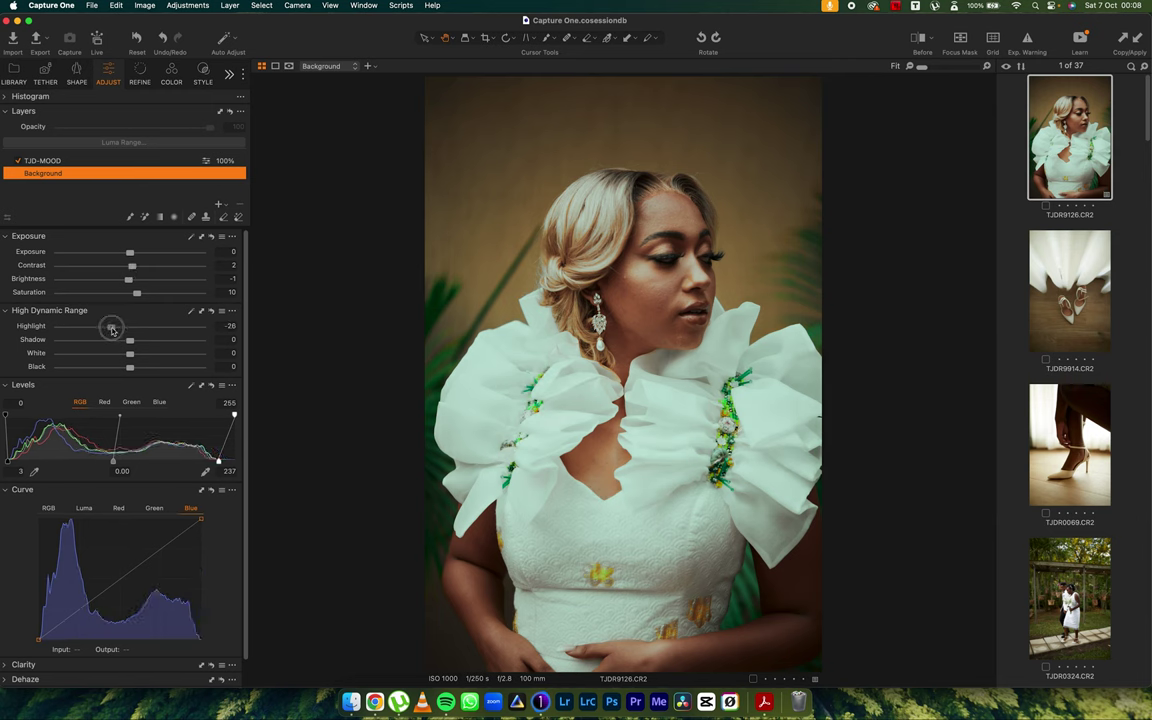
# Step: Compare the edited portrait repeatedly with its Before version
pyautogui.click(919, 39)
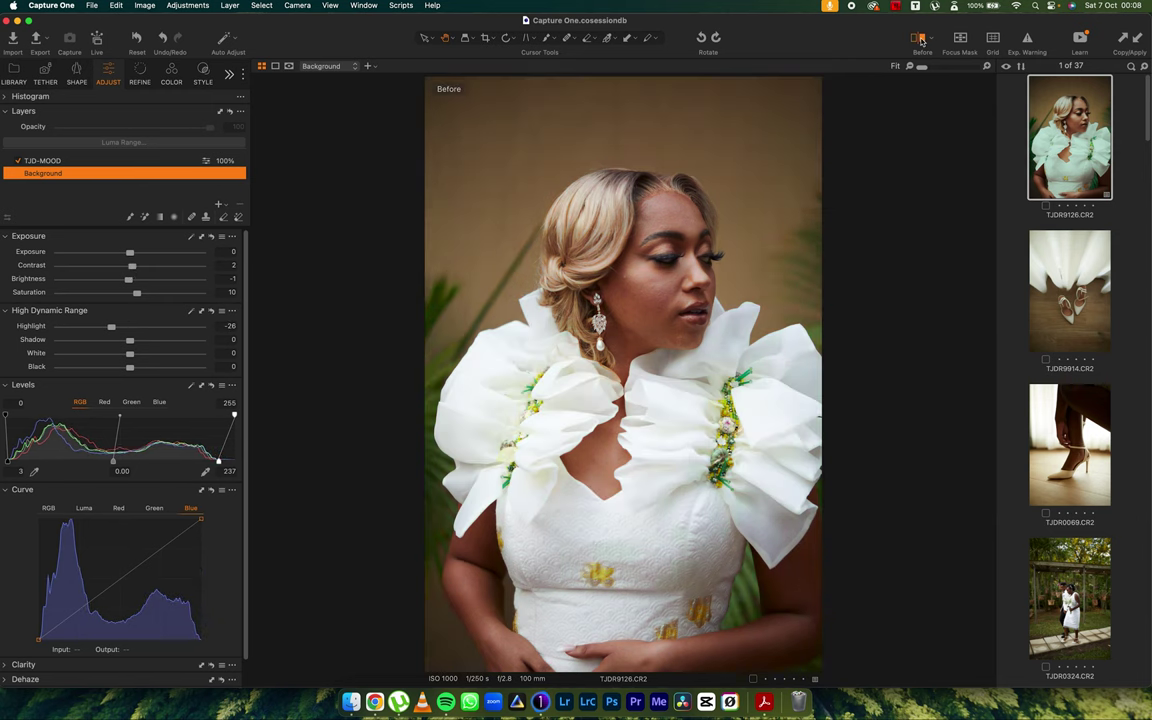
pyautogui.click(921, 39)
pyautogui.click(921, 39)
pyautogui.click(921, 39)
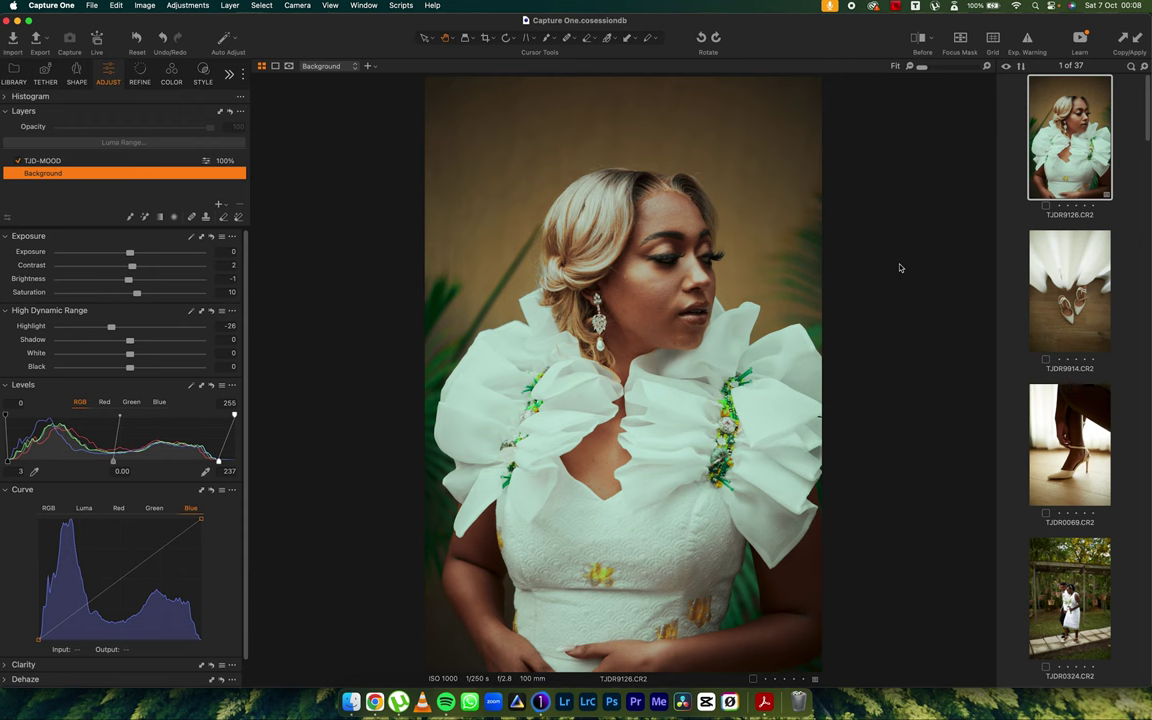
pyautogui.click(916, 38)
pyautogui.click(916, 38)
pyautogui.click(916, 38)
pyautogui.click(916, 38)
# Step: Apply the TJD-FEELS style to the shoes photo TJDR9914
pyautogui.click(1080, 288)
pyautogui.click(203, 70)
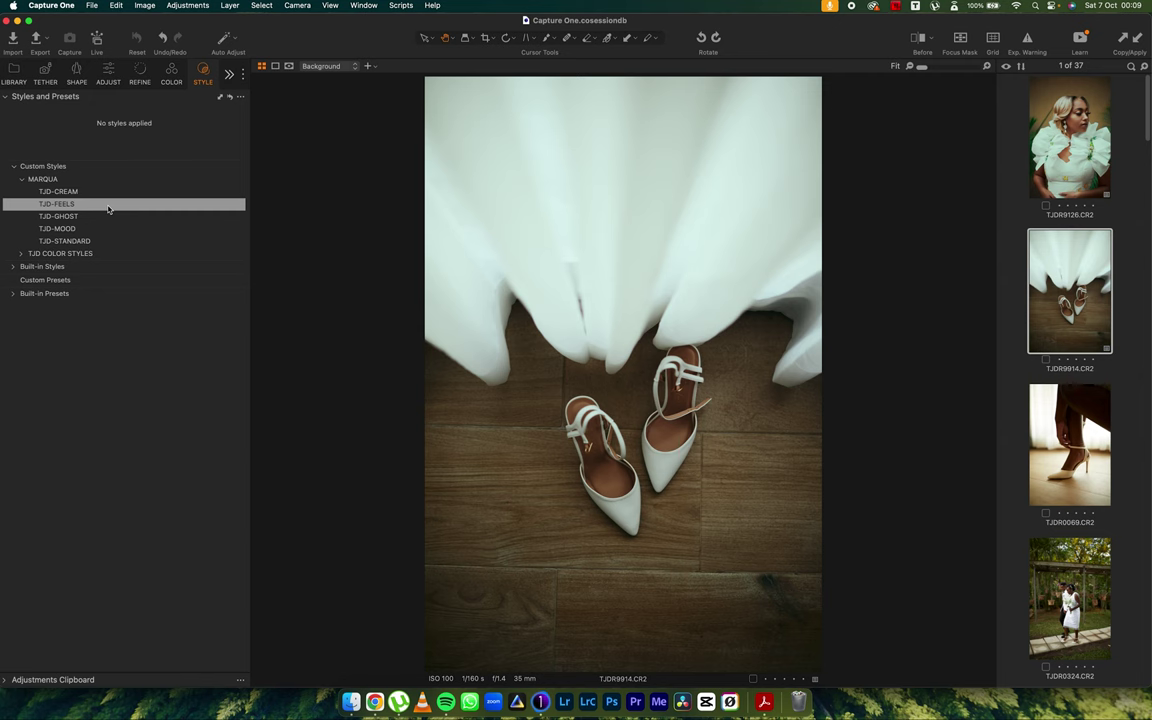
pyautogui.click(103, 205)
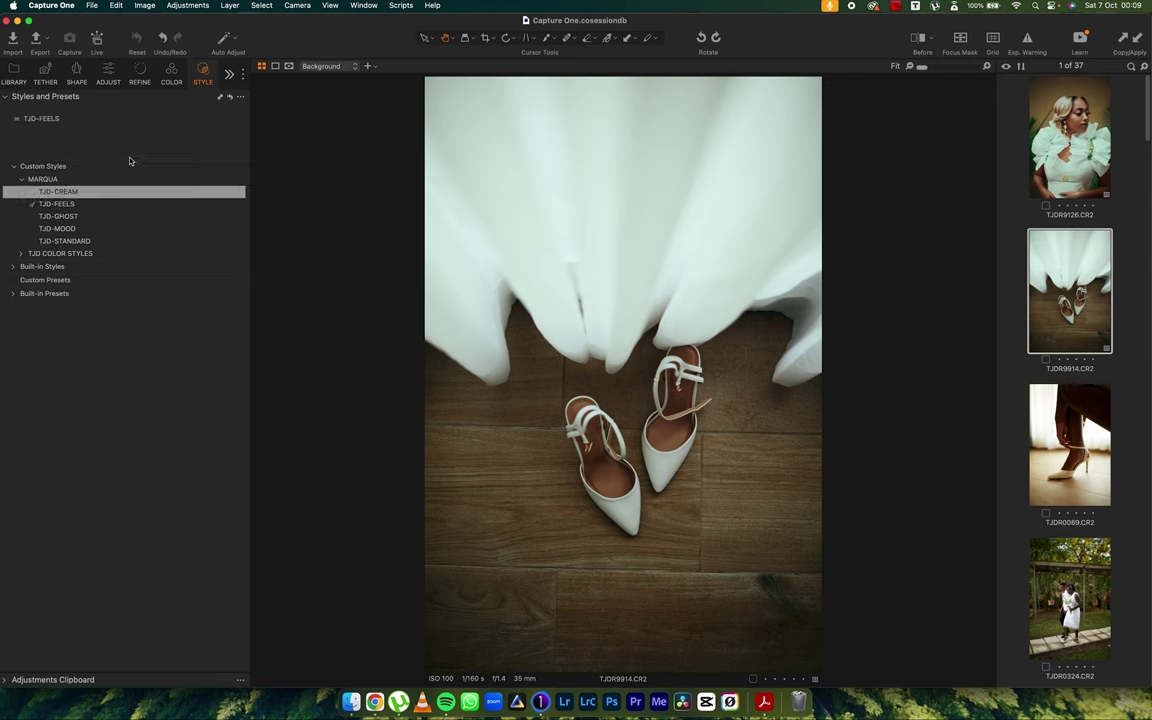
# Step: Set the shoes photo's RGB Levels input points to 14 for shadows and 244 for highlights
pyautogui.press('super+alt+4')
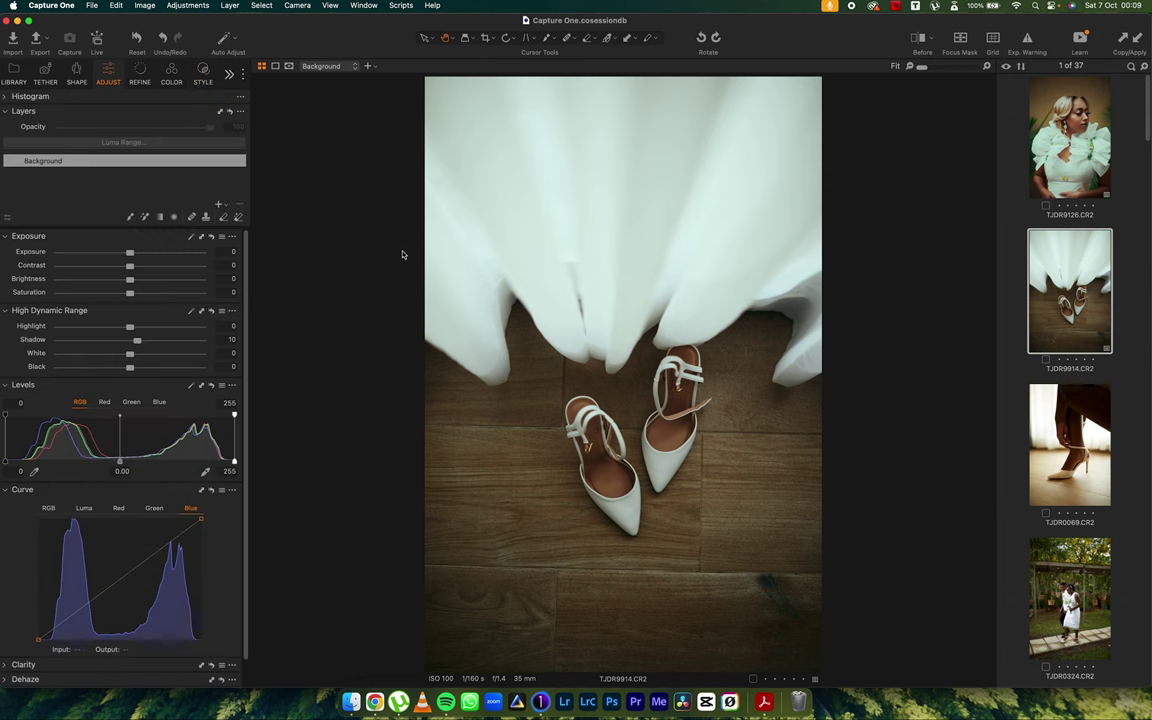
pyautogui.moveTo(233, 463); pyautogui.dragTo(225, 462)
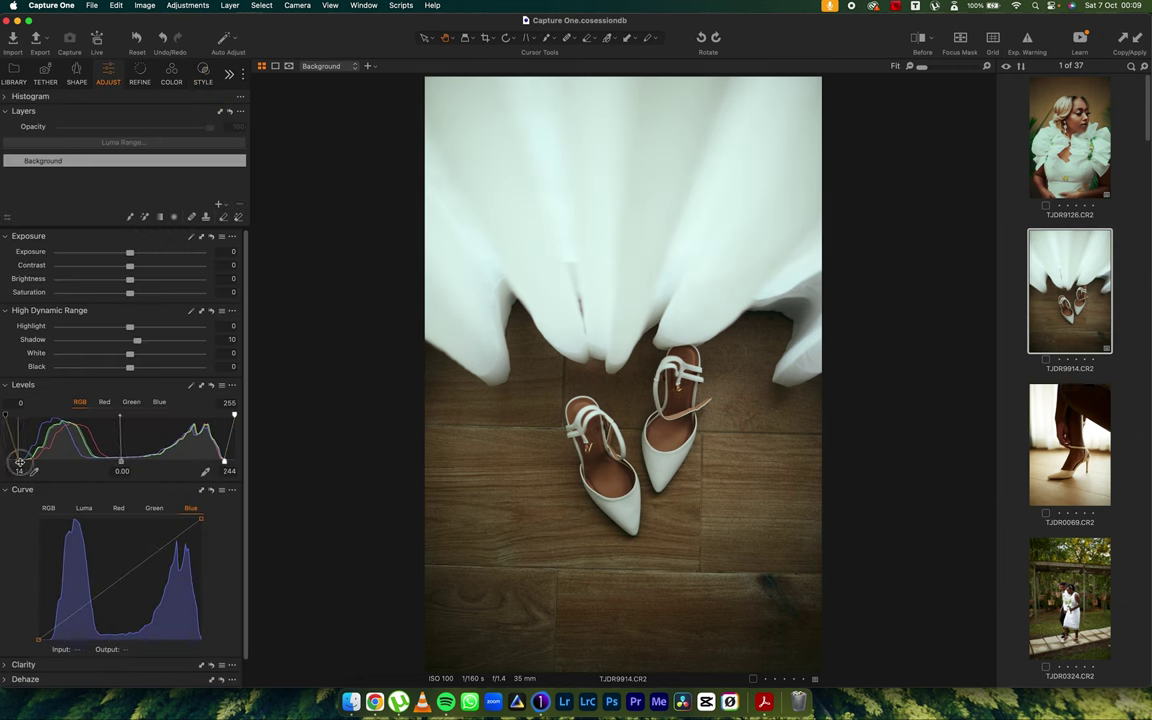
pyautogui.moveTo(12, 462); pyautogui.dragTo(19, 462)
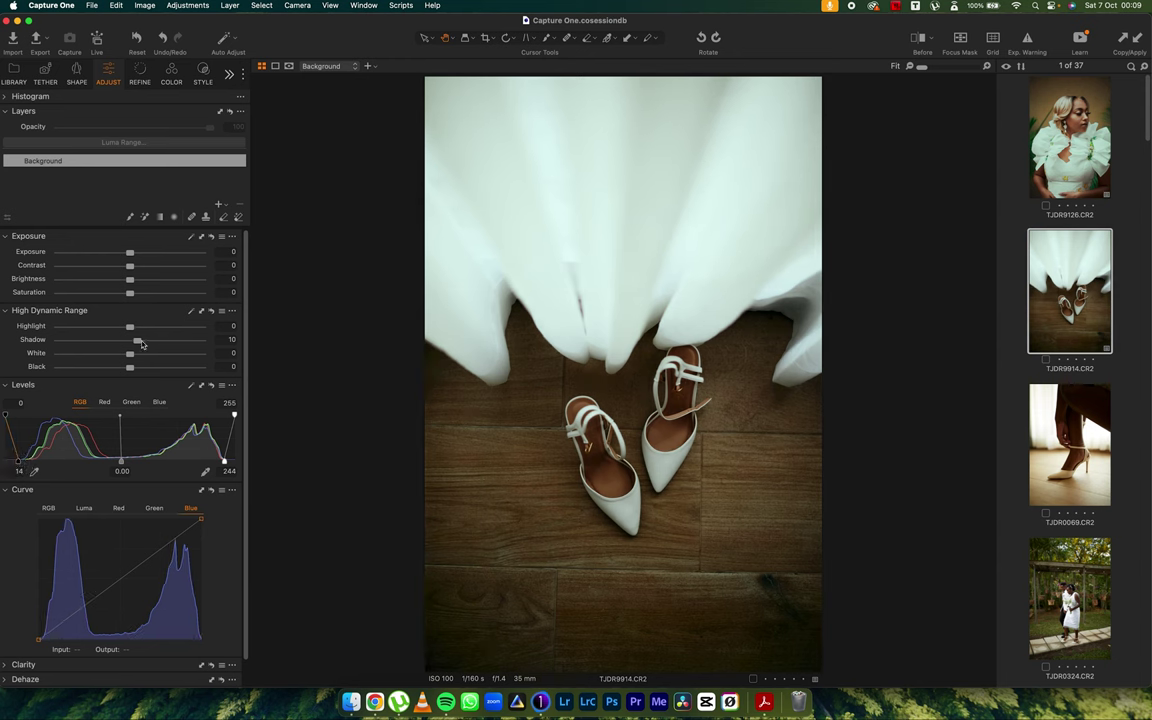
# Step: Set the shoes photo's Shadow to 18 and its Brightness to 2
pyautogui.moveTo(139, 339); pyautogui.dragTo(146, 344)
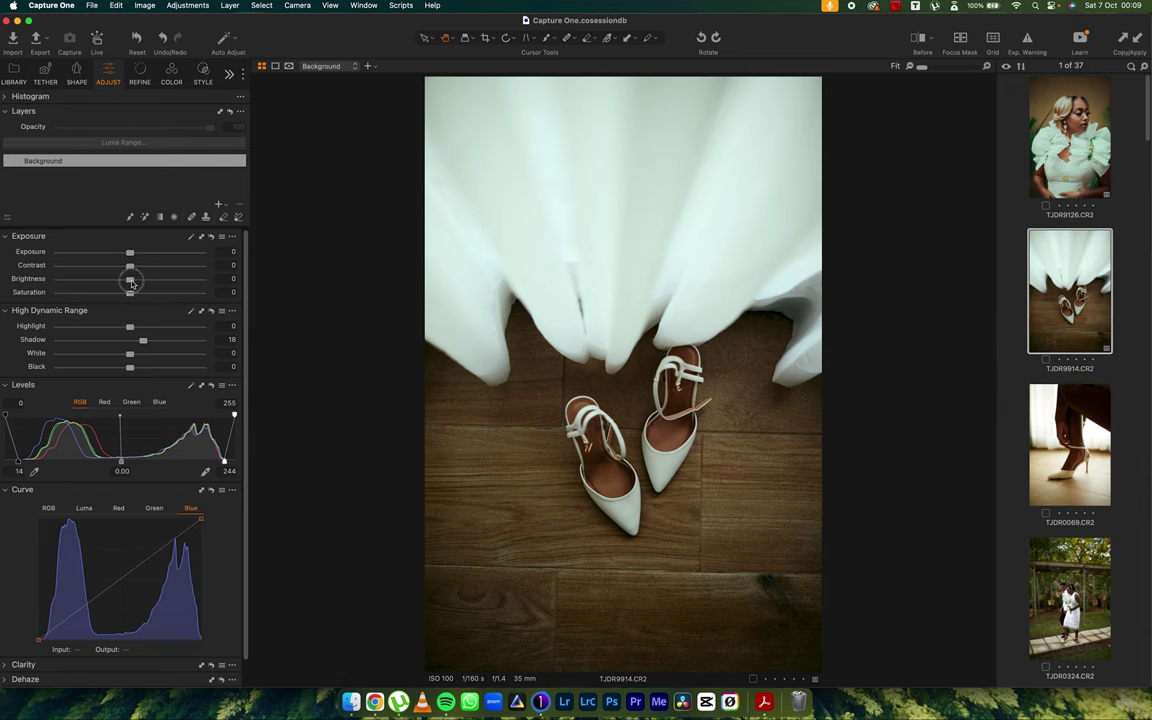
pyautogui.moveTo(130, 281); pyautogui.dragTo(134, 278)
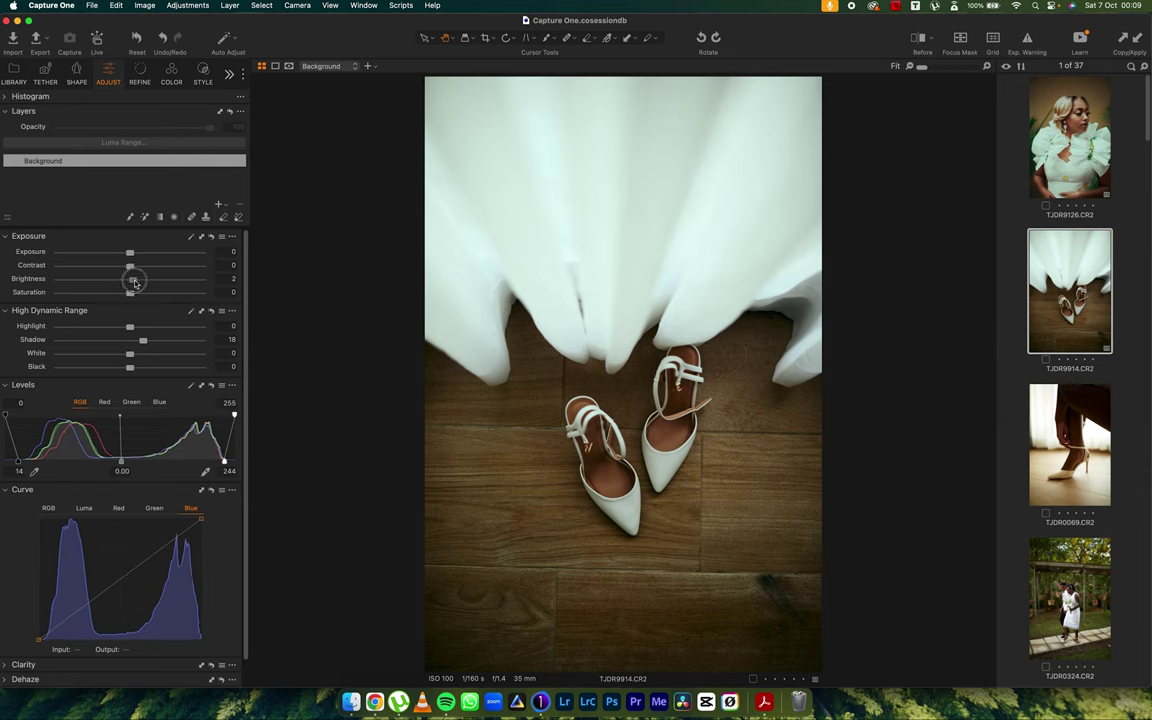
# Step: Straighten the shoes photo slightly and crop it tighter from its bottom edge
pyautogui.click(505, 38)
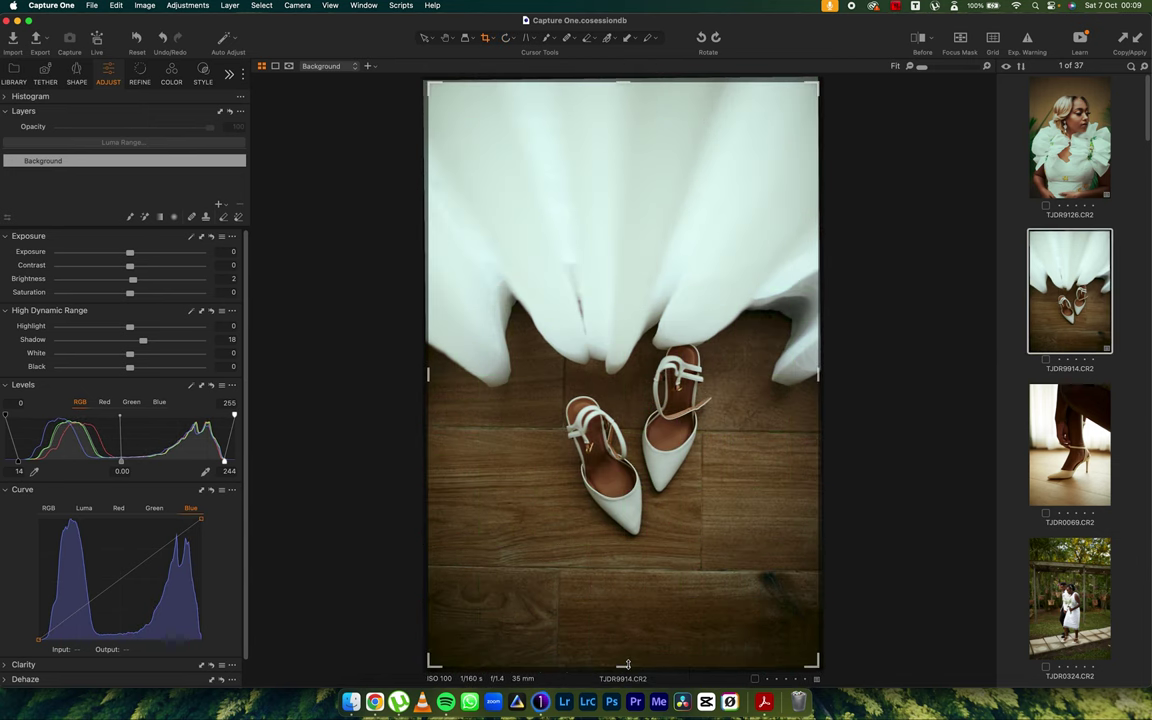
pyautogui.moveTo(622, 664); pyautogui.dragTo(668, 540)
pyautogui.press('Return')
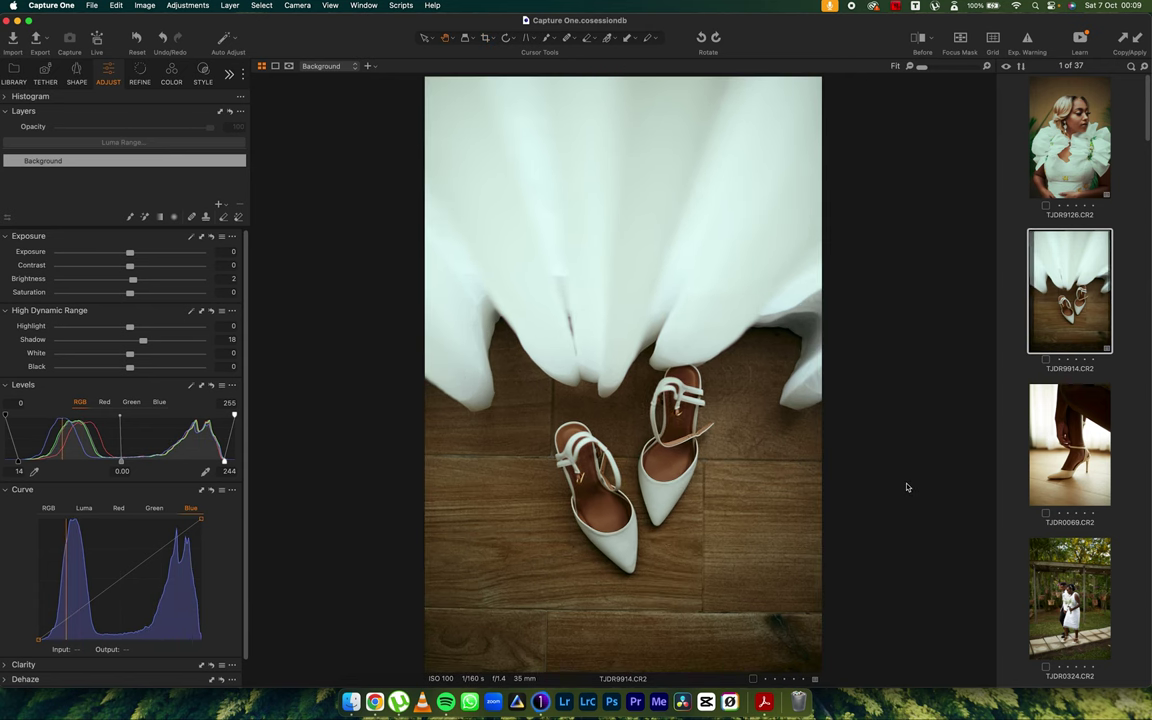
# Step: Compare the cropped shoes photo with its Before version
pyautogui.press('y')
pyautogui.press('y')
pyautogui.press('y')
pyautogui.press('y')
# Step: Apply the shoes photo's adjustments to the heel photo TJDR0069 and set its RGB Levels shadow input to 1
pyautogui.press('Right')
pyautogui.click(1048, 279)
pyautogui.press('Right')
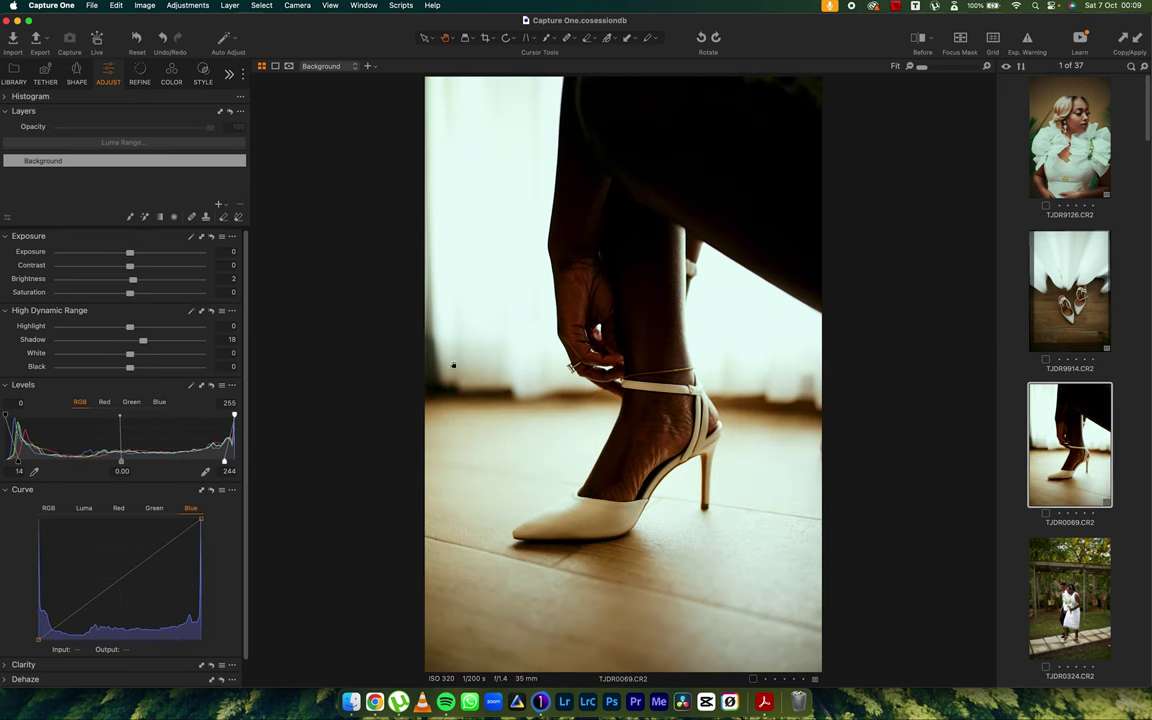
pyautogui.moveTo(12, 469); pyautogui.dragTo(8, 471)
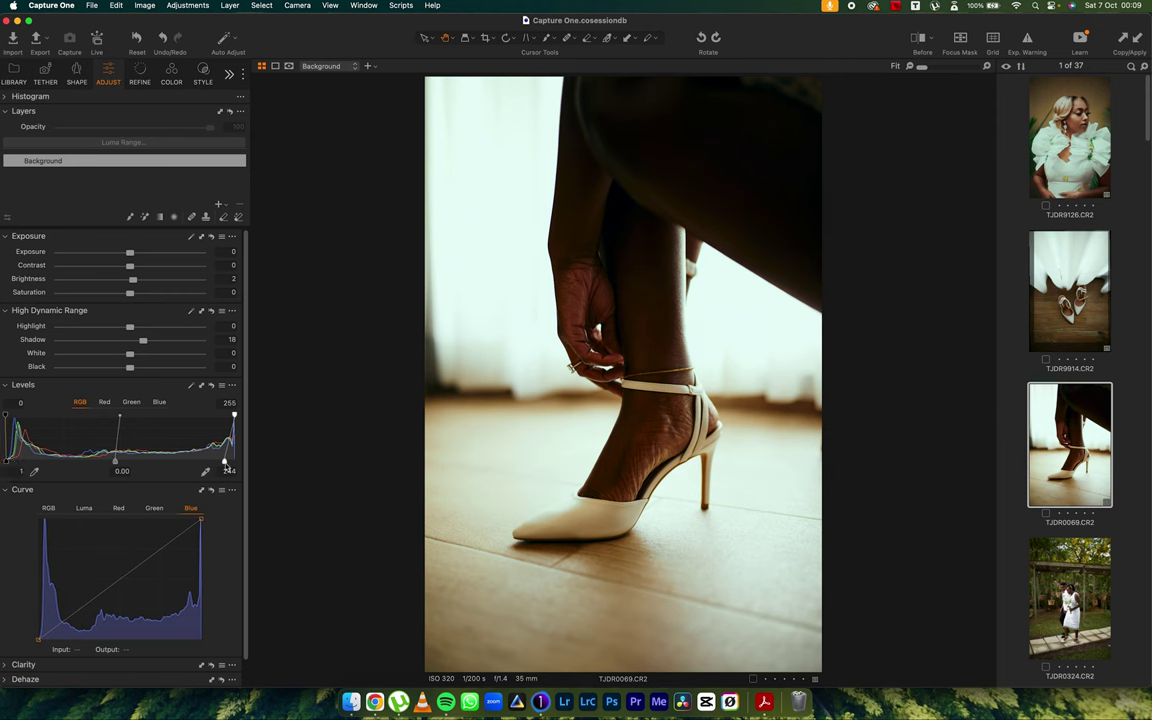
# Step: Reset the heel photo's adjustments and apply the TJD-GHOST style from the MARQUA set to it
pyautogui.moveTo(226, 466); pyautogui.dragTo(254, 461)
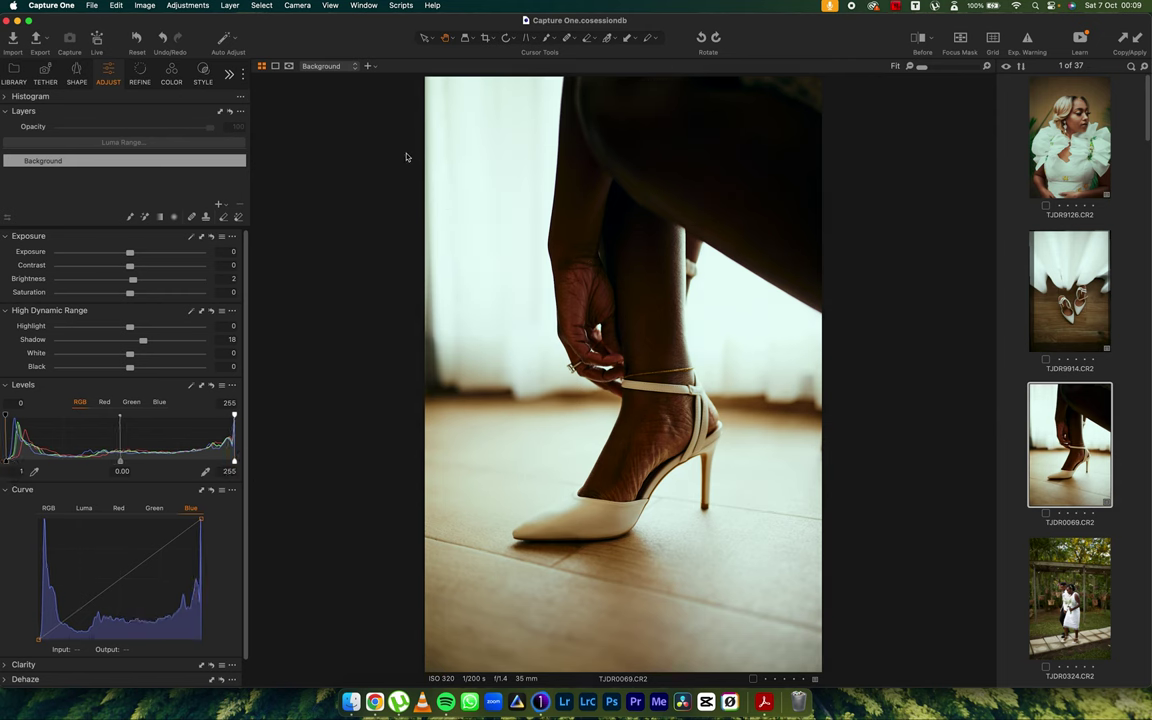
pyautogui.click(204, 70)
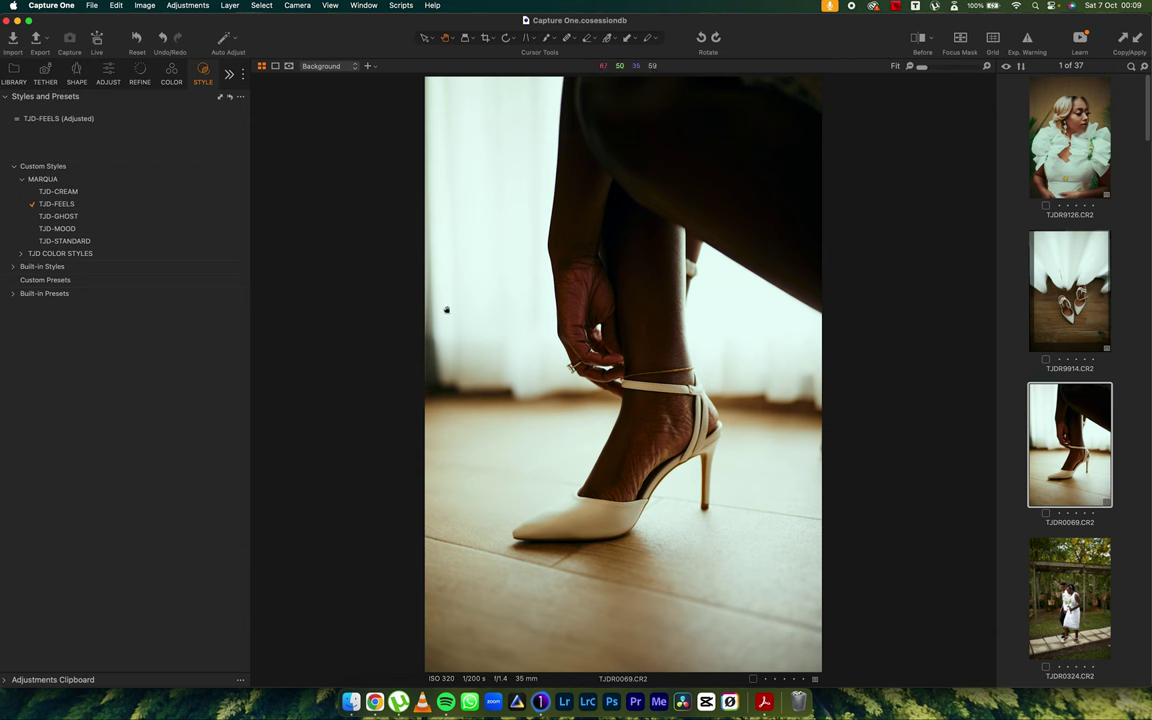
pyautogui.click(136, 38)
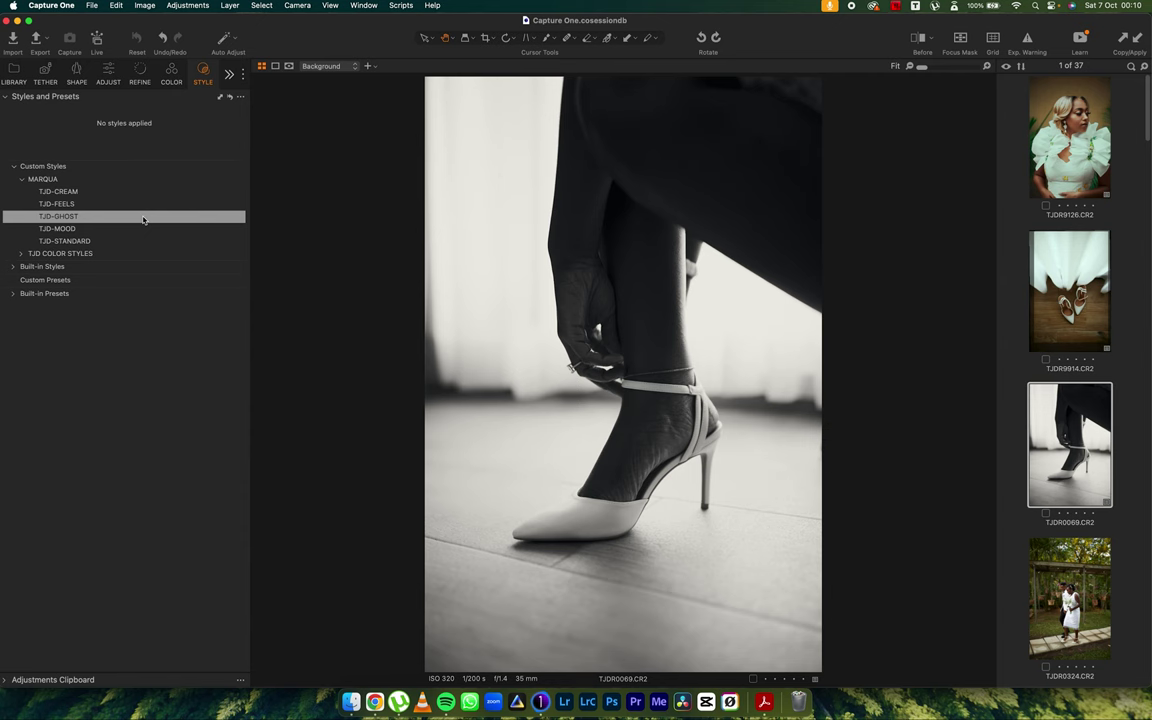
pyautogui.click(75, 218)
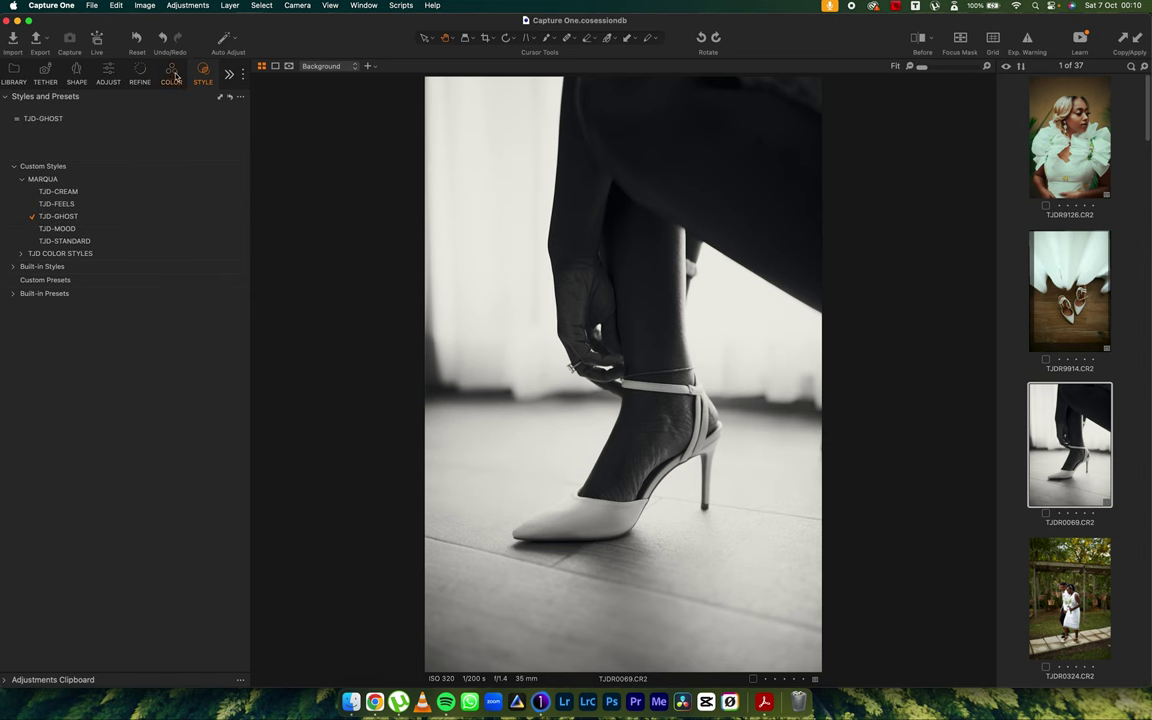
# Step: Fine-tune the heel photo's Black & White color sensitivity to Red -16, Yellow 13 and Blue 0
pyautogui.click(178, 74)
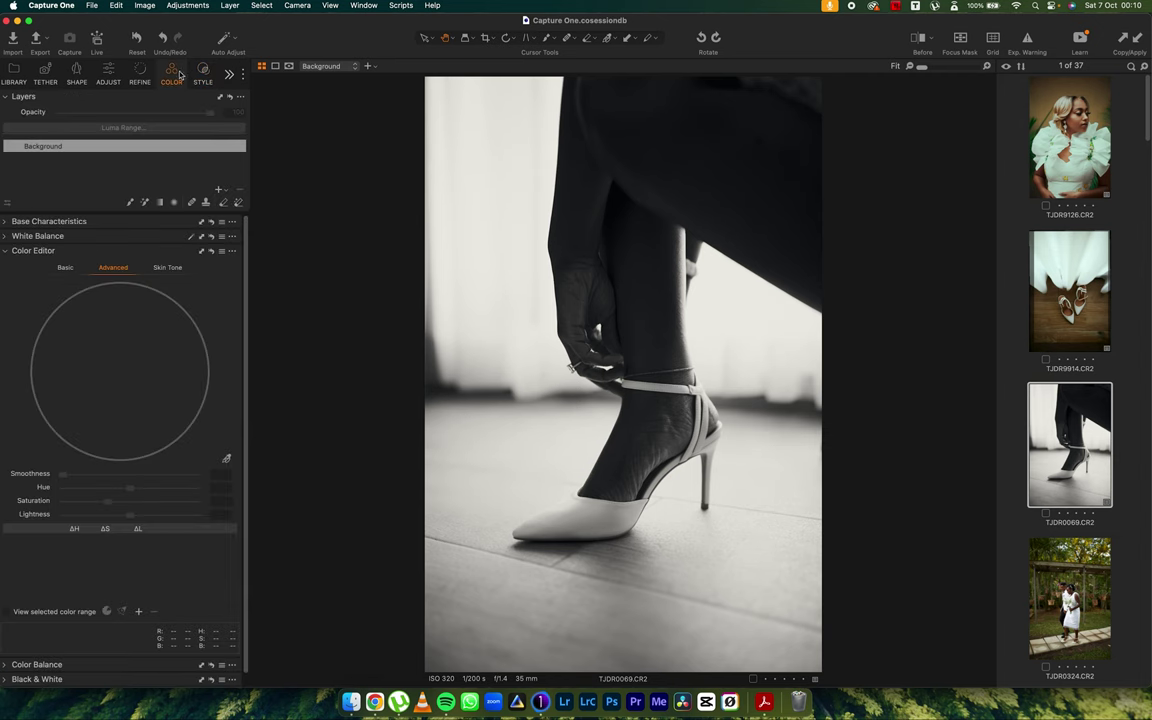
pyautogui.click(5, 250)
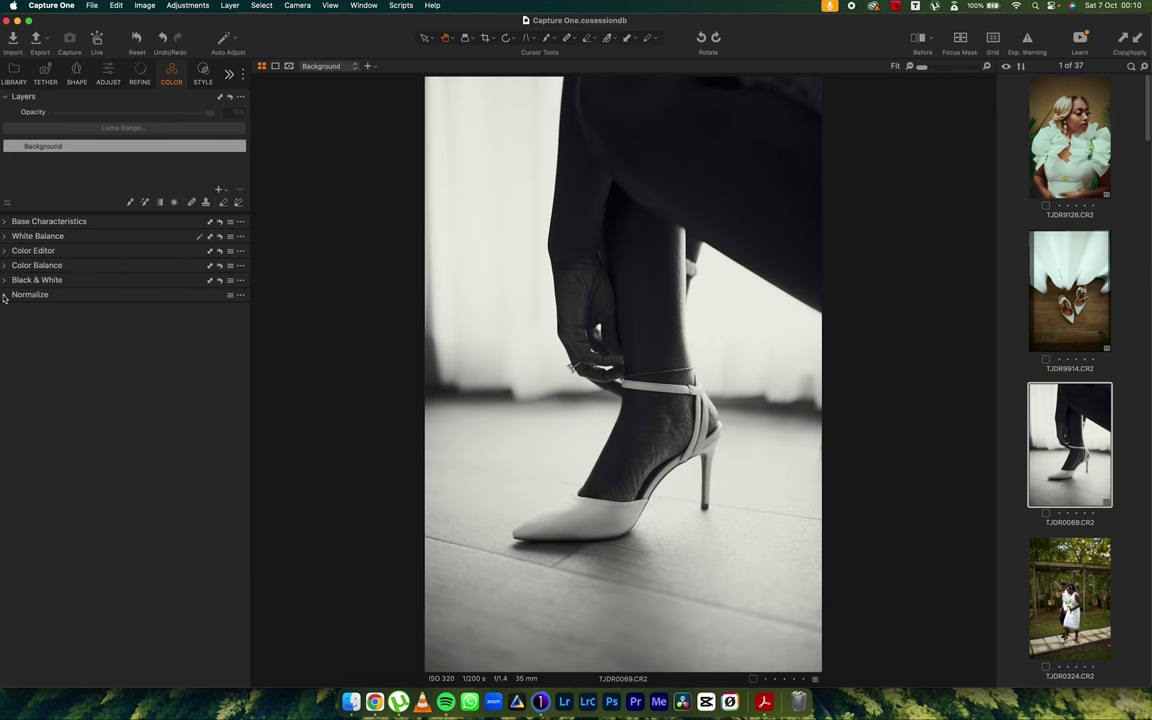
pyautogui.click(5, 280)
pyautogui.moveTo(117, 326); pyautogui.dragTo(132, 396)
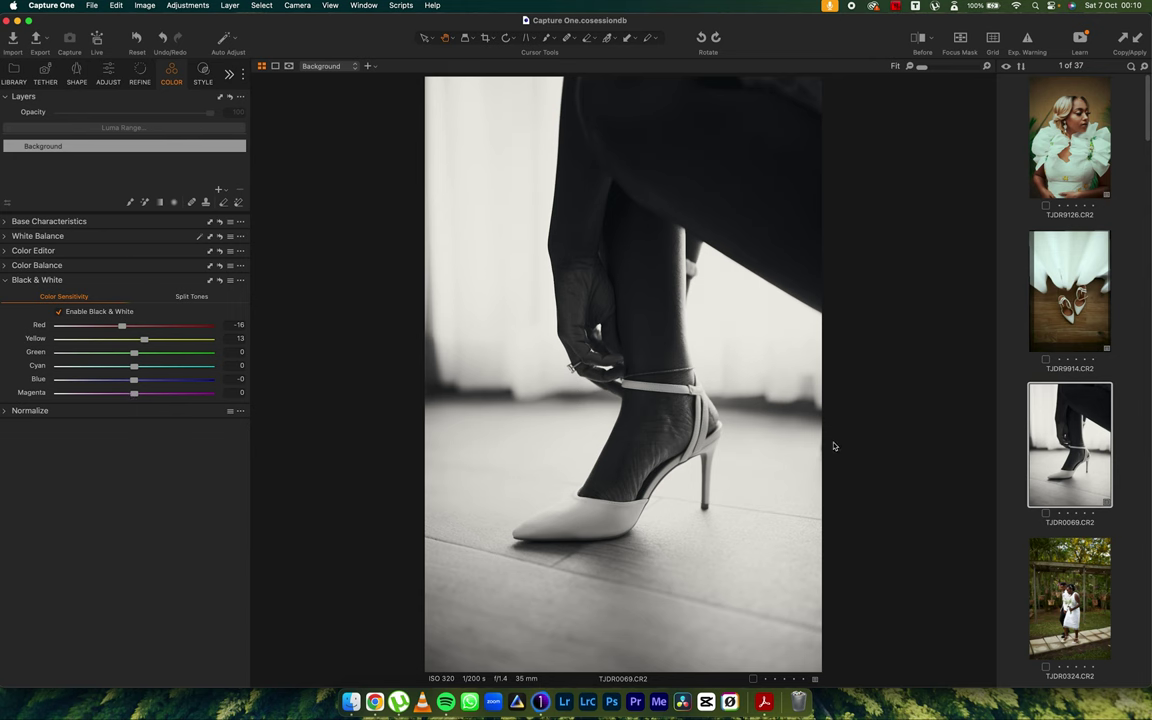
# Step: Apply the TJD-STANDARD style from the MARQUA set to the garden couple photo TJDR0324
pyautogui.click(1070, 598)
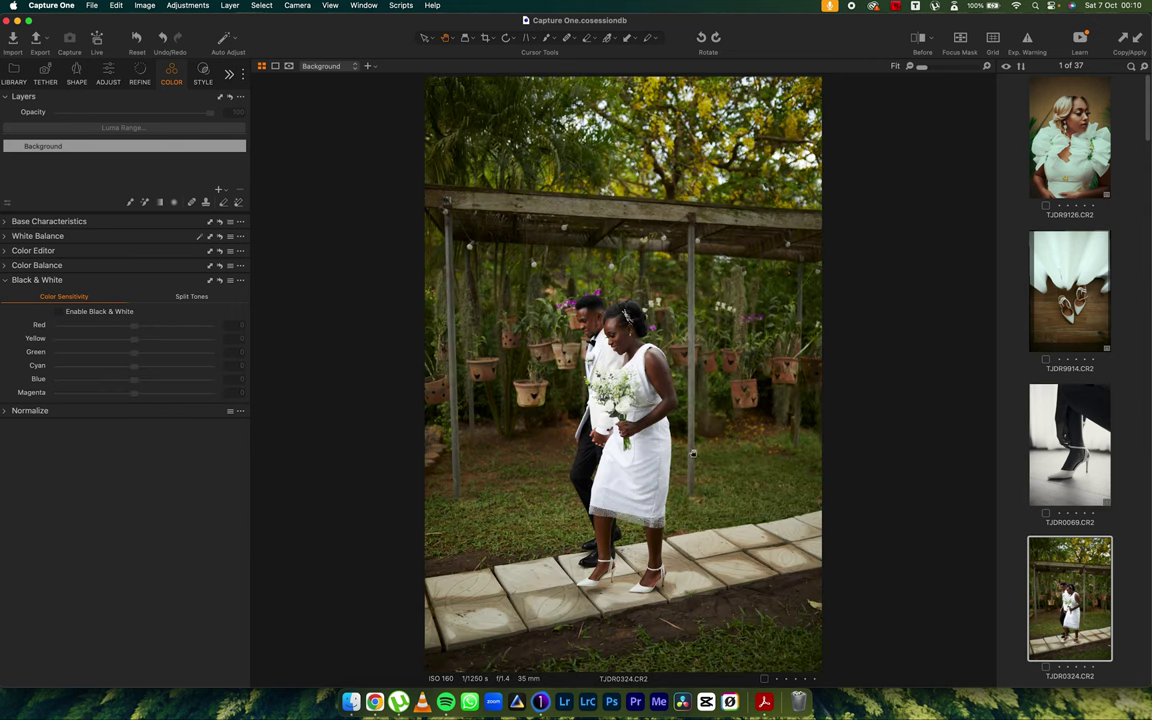
pyautogui.click(205, 70)
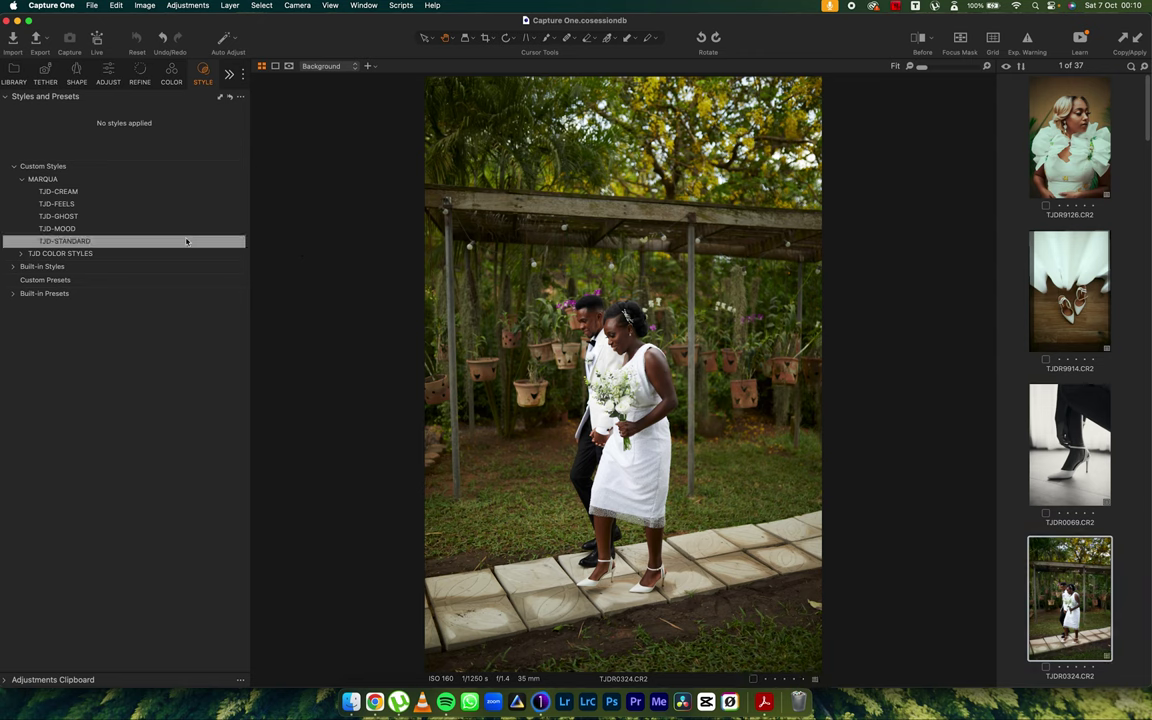
pyautogui.moveTo(160, 245)
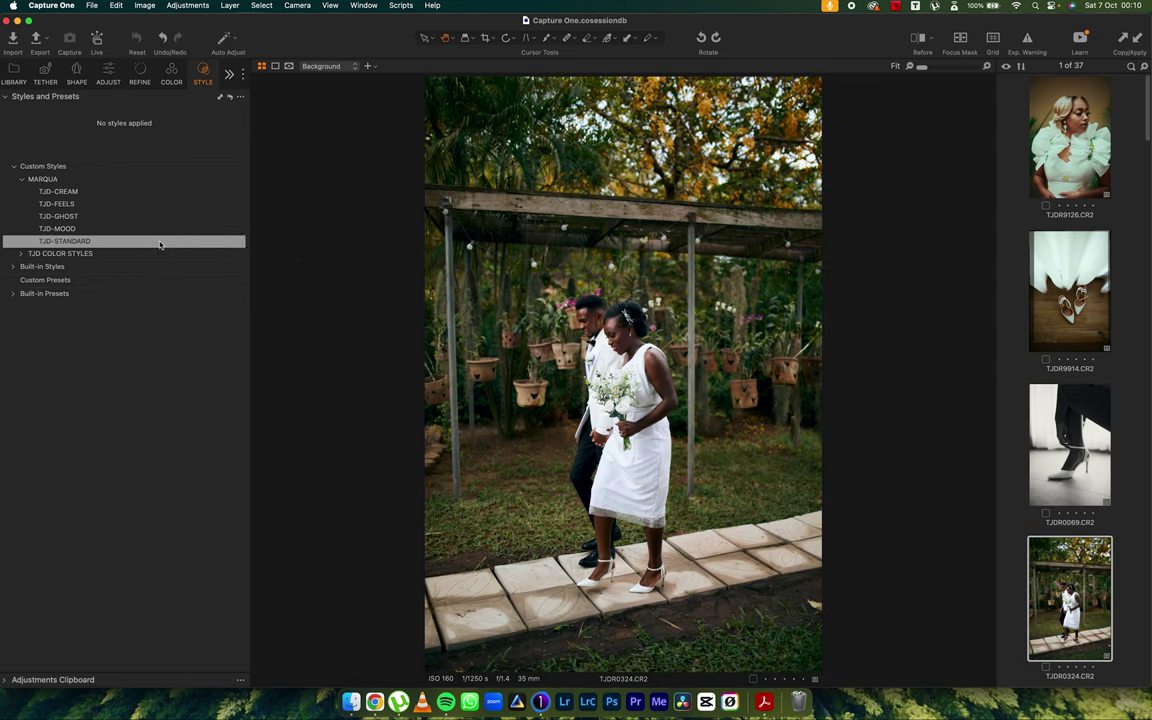
pyautogui.click(99, 241)
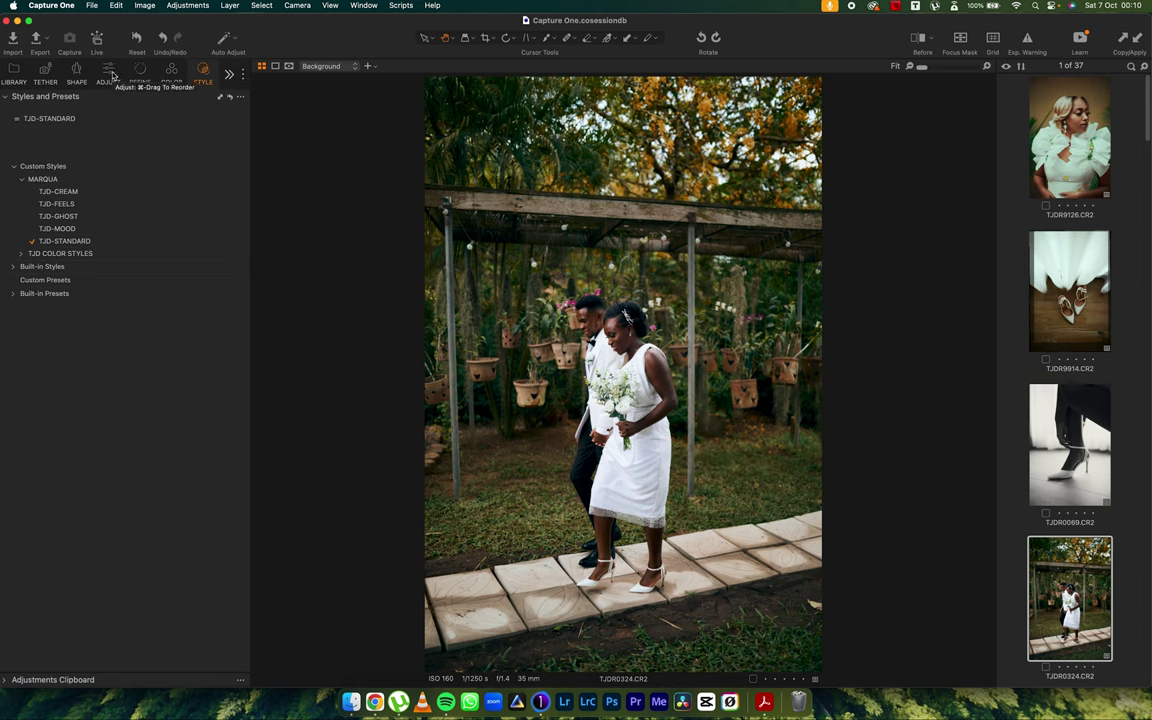
# Step: Switch to Acrobat to read the usage notes in the TJD MARQUA READ ME PDF, and return to Capture One
pyautogui.click(764, 701)
pyautogui.scroll(5, 242, 240)
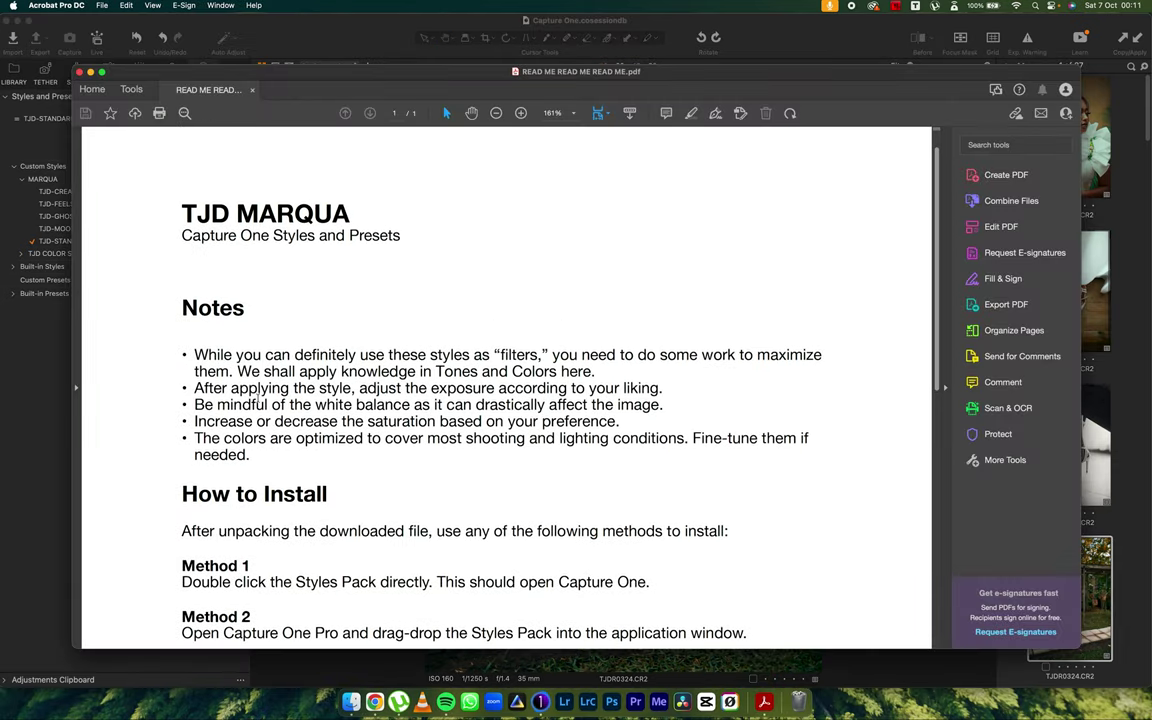
pyautogui.press('super+Tab')
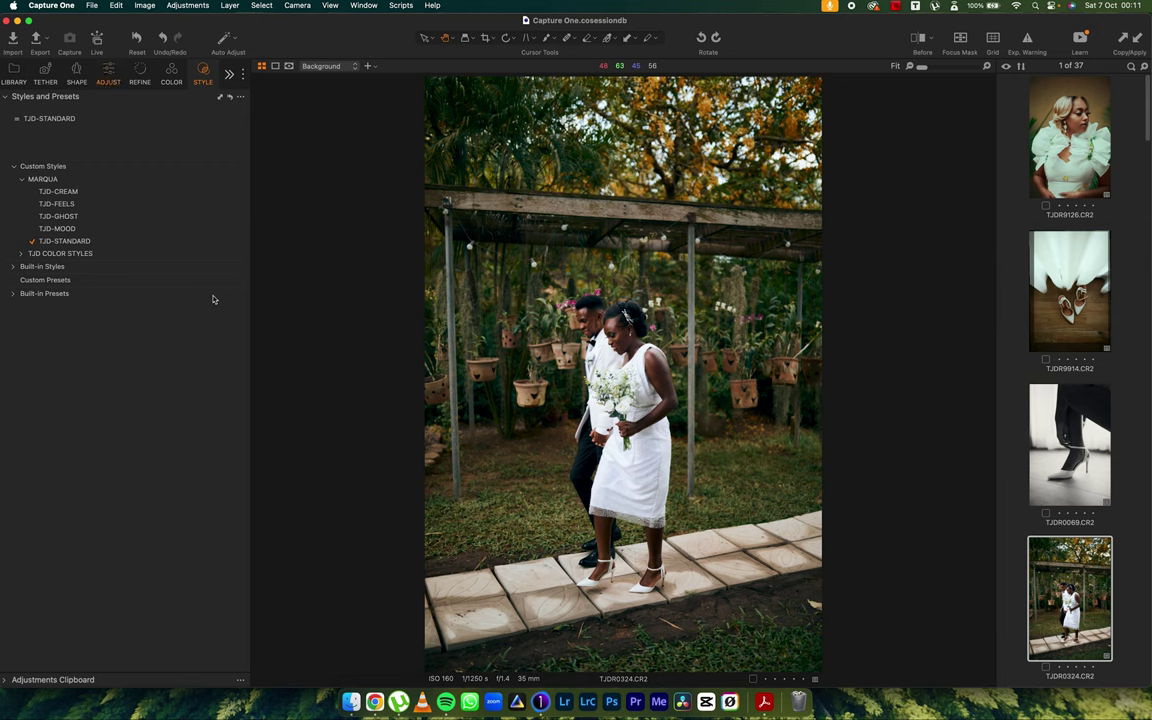
# Step: Warm the garden couple photo by setting its White Balance Kelvin to 6412
pyautogui.press('super+alt+4')
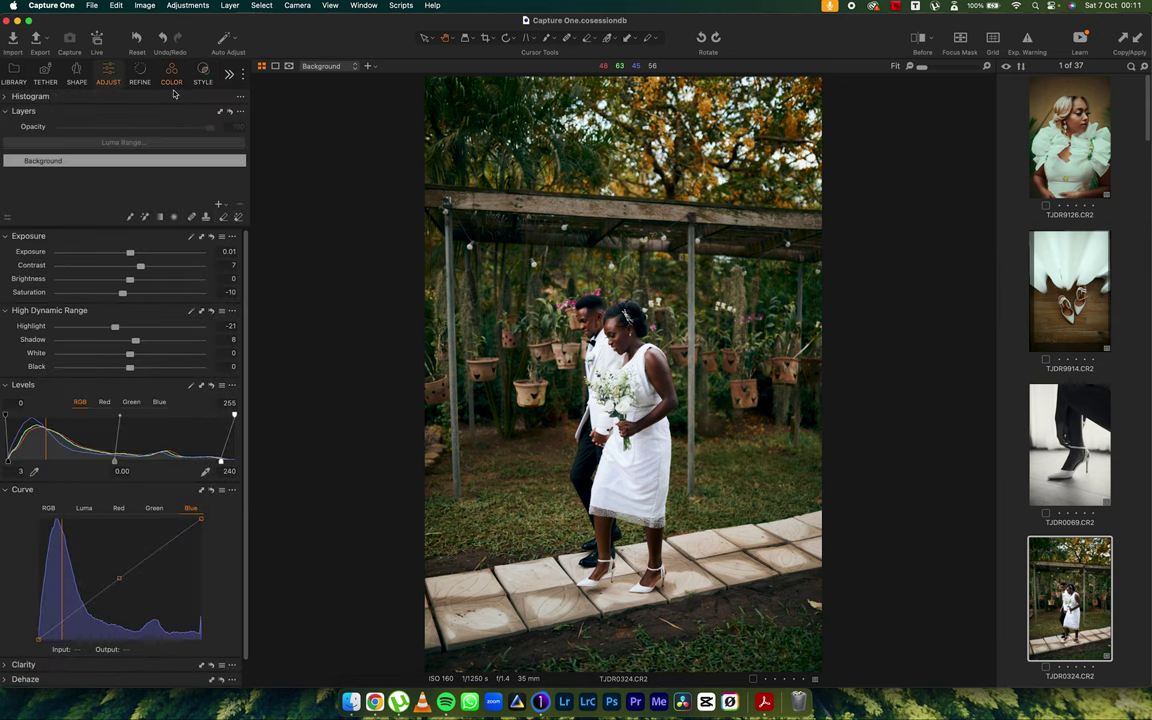
pyautogui.click(171, 76)
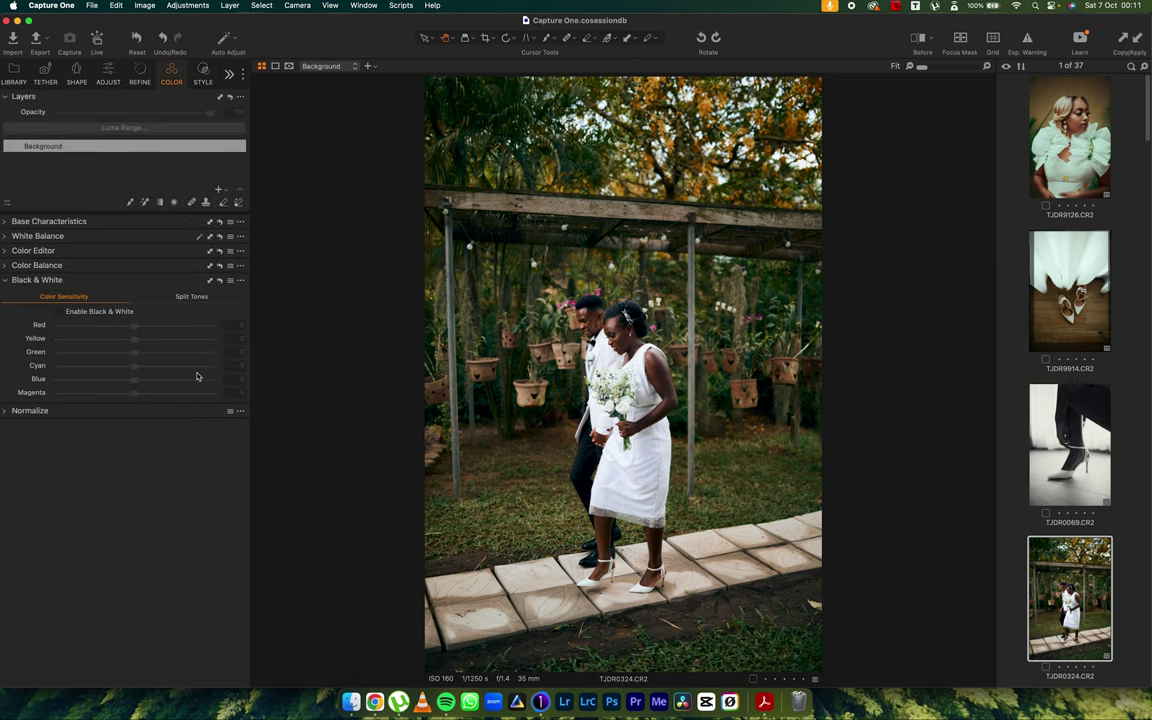
pyautogui.click(6, 236)
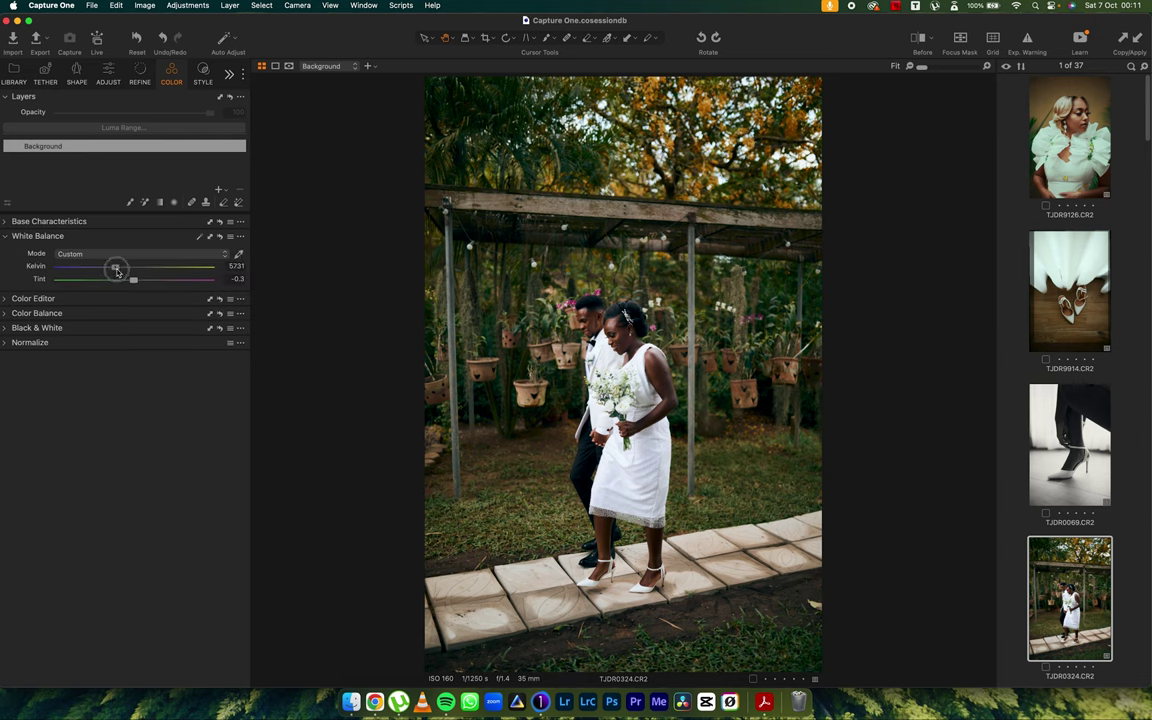
pyautogui.moveTo(117, 269); pyautogui.dragTo(123, 269)
# Step: Adjust the couple's Skin Tone colors to Amount Hue -1 and Lightness -3.6, with Uniformity Hue 7.2 and Saturation 3.8
pyautogui.click(6, 299)
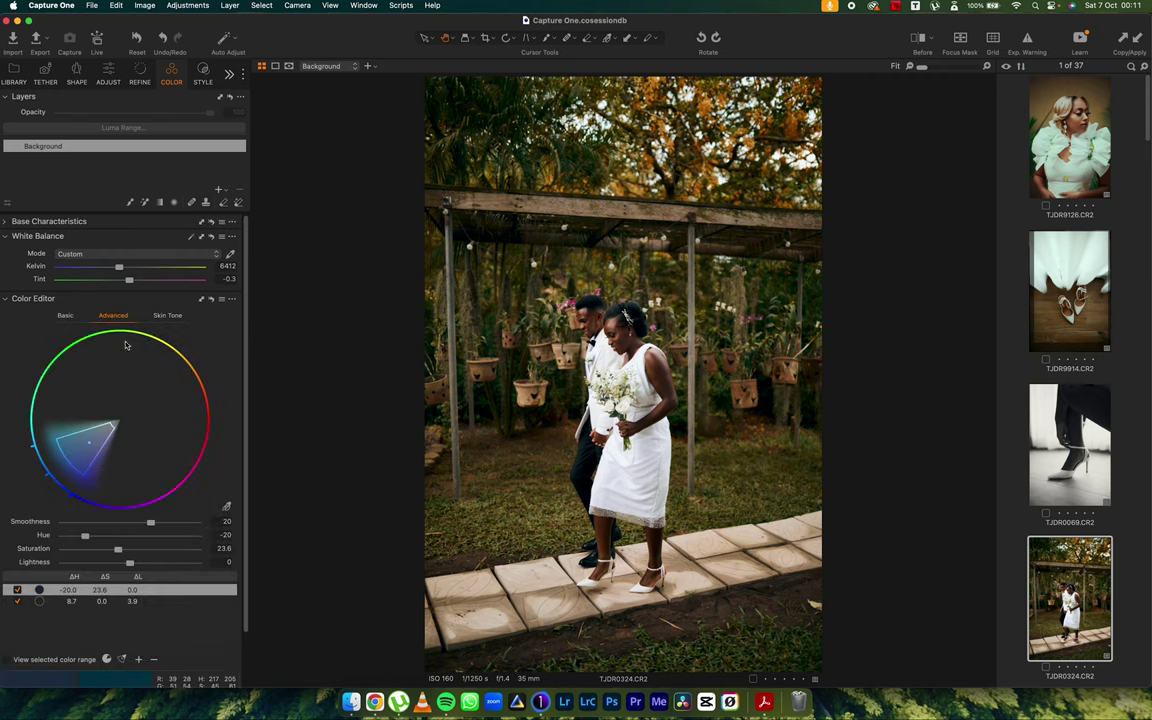
pyautogui.click(169, 316)
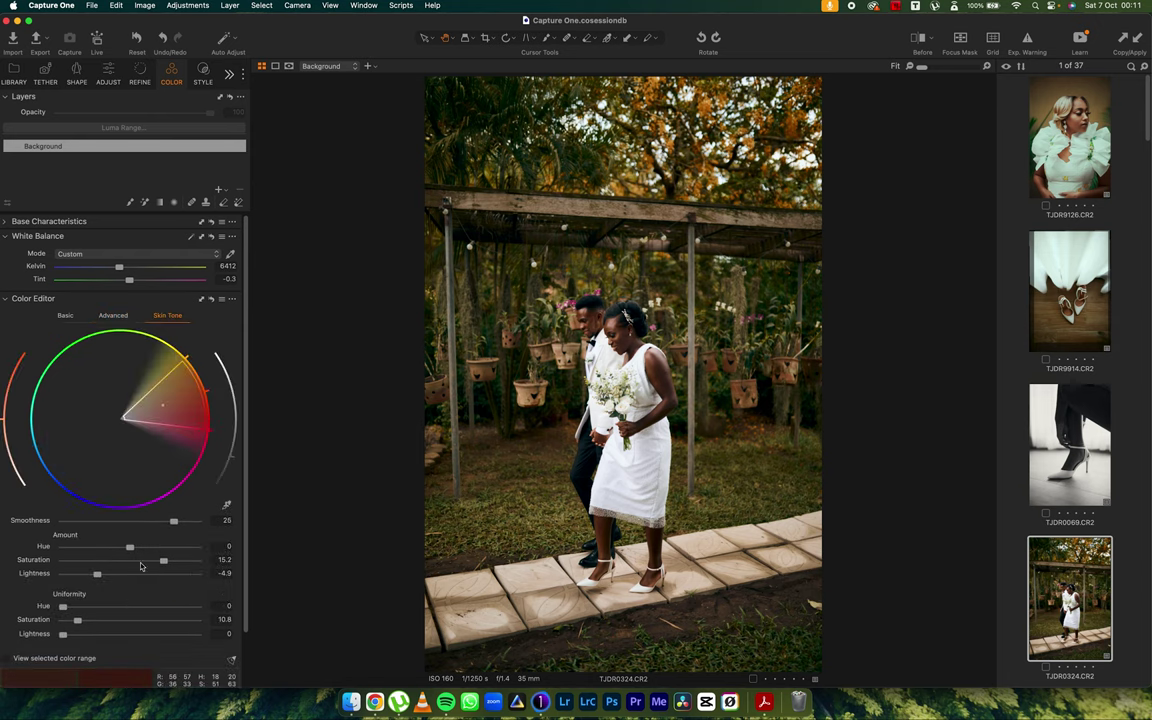
pyautogui.moveTo(134, 552)
pyautogui.mouseDown()
pyautogui.moveTo(69, 550)
pyautogui.moveTo(204, 559)
pyautogui.moveTo(51, 550)
pyautogui.moveTo(37, 560)
pyautogui.moveTo(117, 552)
pyautogui.mouseUp()
pyautogui.scroll(-3, 242, 500)
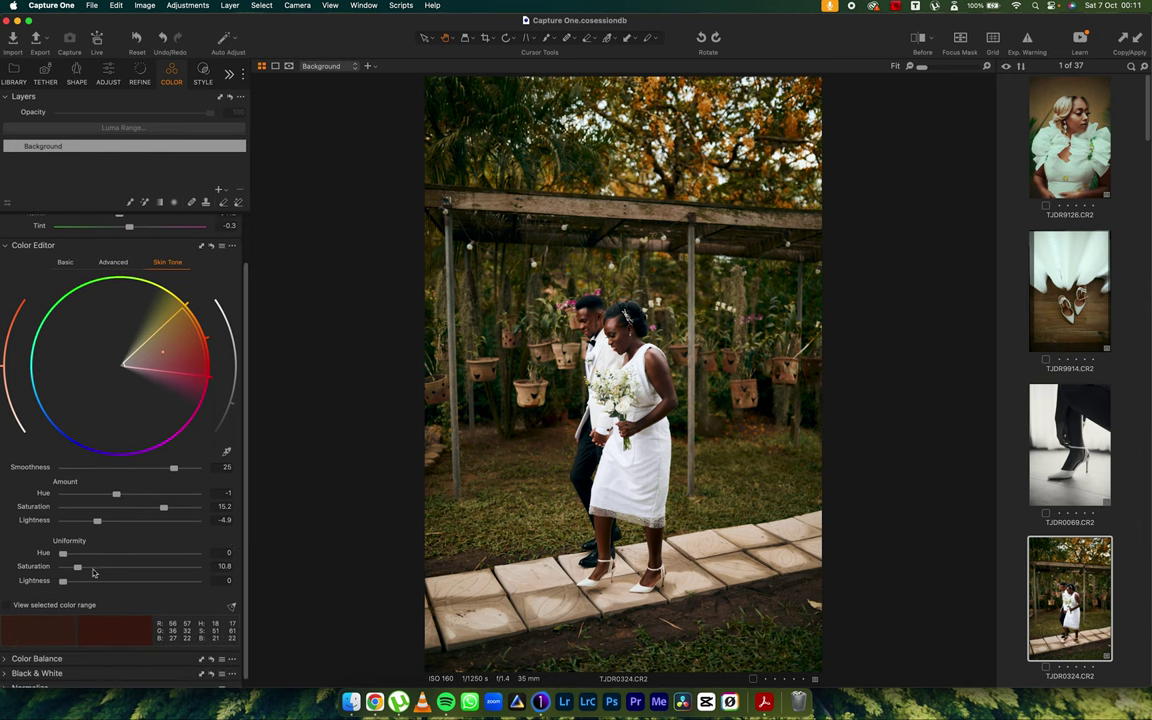
pyautogui.moveTo(77, 567)
pyautogui.mouseDown()
pyautogui.moveTo(69, 553)
pyautogui.moveTo(68, 566)
pyautogui.mouseUp()
pyautogui.moveTo(99, 526)
pyautogui.mouseDown()
pyautogui.moveTo(118, 525)
pyautogui.moveTo(105, 521)
pyautogui.mouseUp()
# Step: Set the garden couple photo's White Balance Kelvin to 5821
pyautogui.scroll(2, 232, 299)
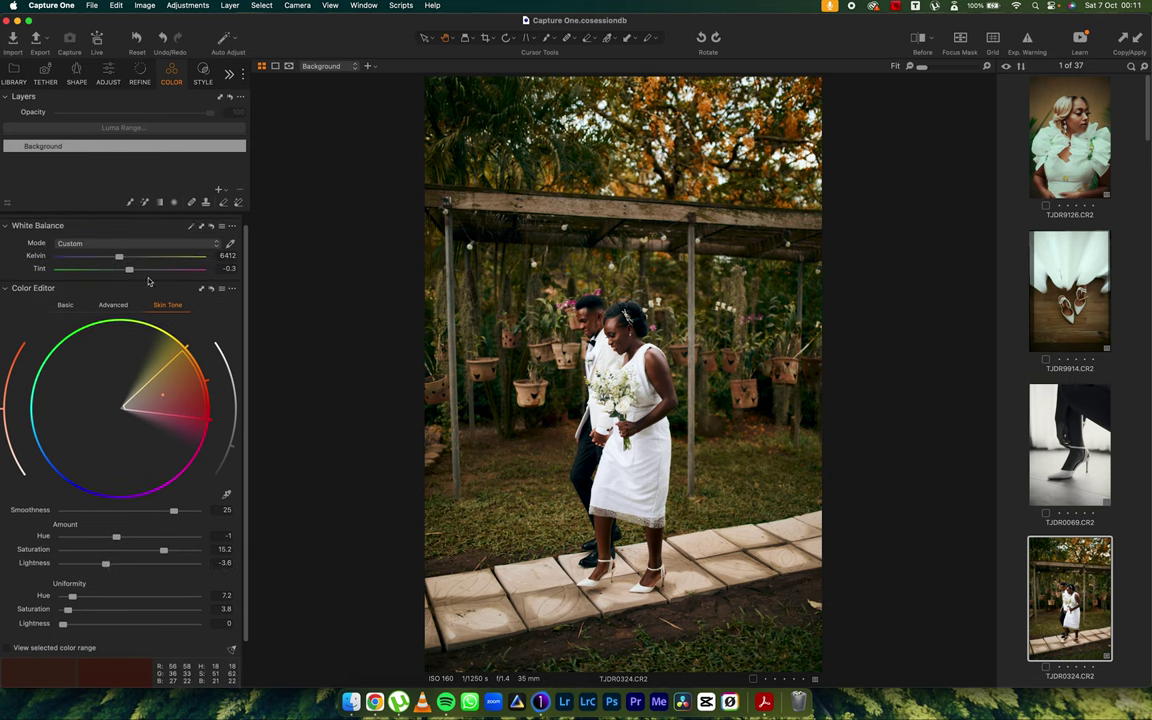
pyautogui.moveTo(121, 258); pyautogui.dragTo(112, 259)
pyautogui.moveTo(608, 292); pyautogui.dragTo(498, 207)
# Step: Apply the TJD-FEELS style from the MARQUA set to the seated bride and groom photo TJDR0568
pyautogui.scroll(-5, 1063, 588)
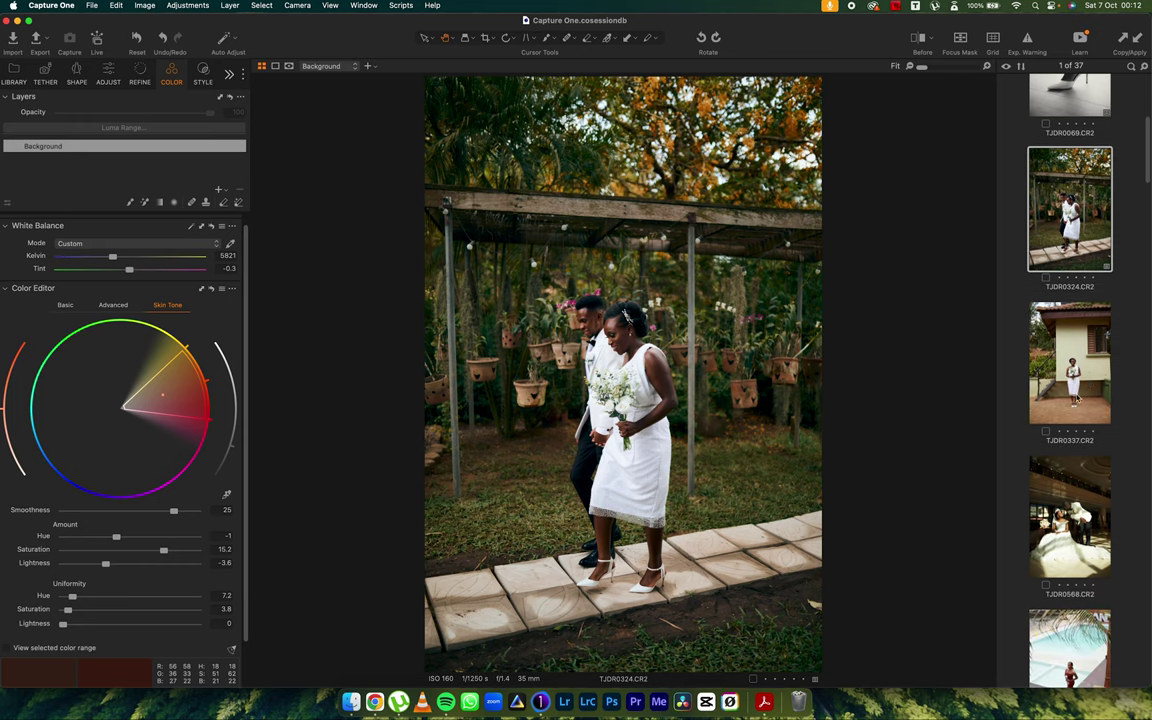
pyautogui.scroll(-2, 1069, 400)
pyautogui.click(1073, 447)
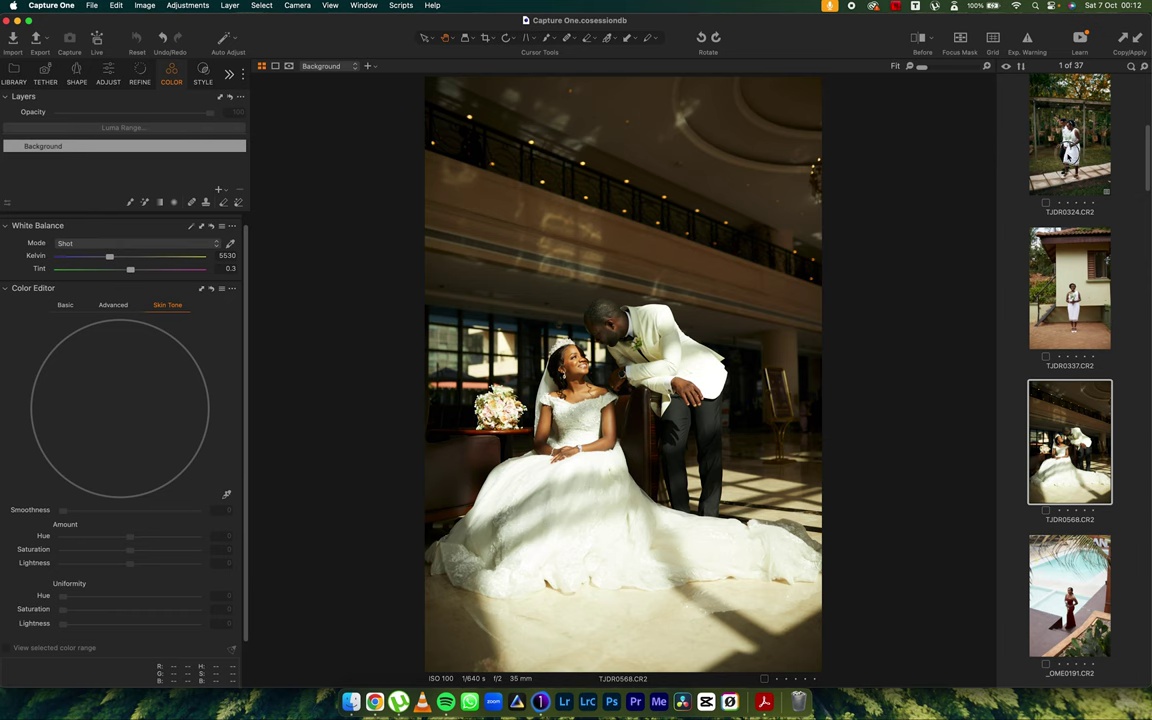
pyautogui.click(1055, 140)
pyautogui.click(1080, 488)
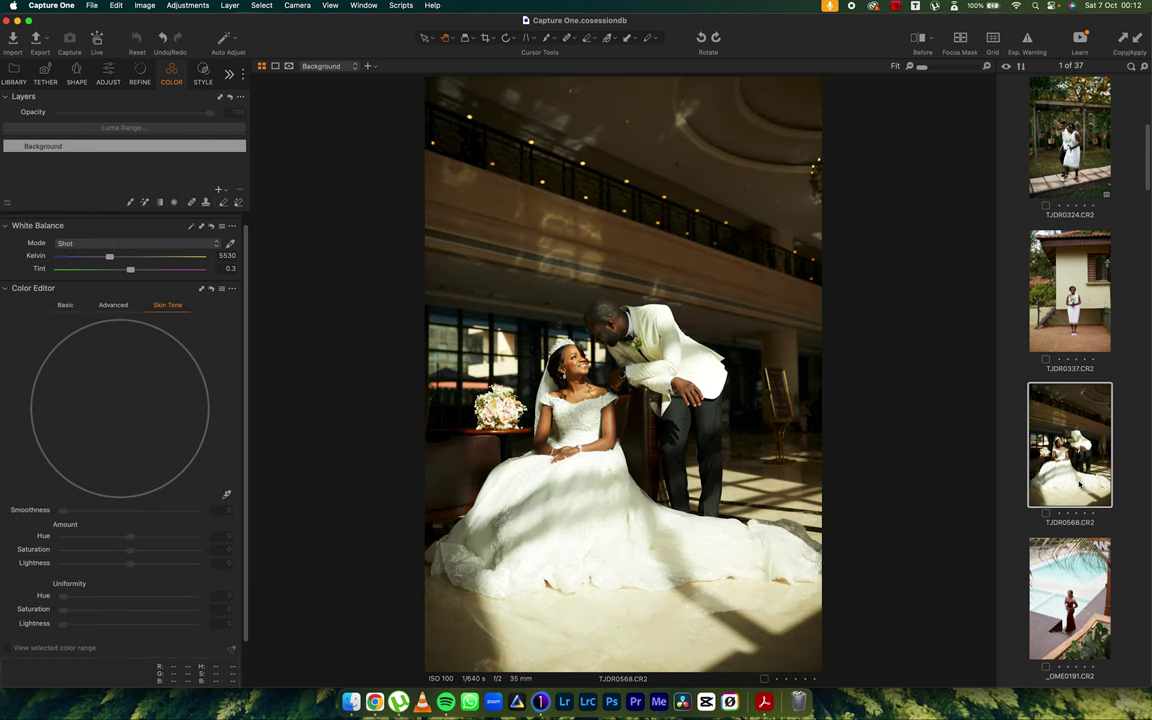
pyautogui.click(204, 72)
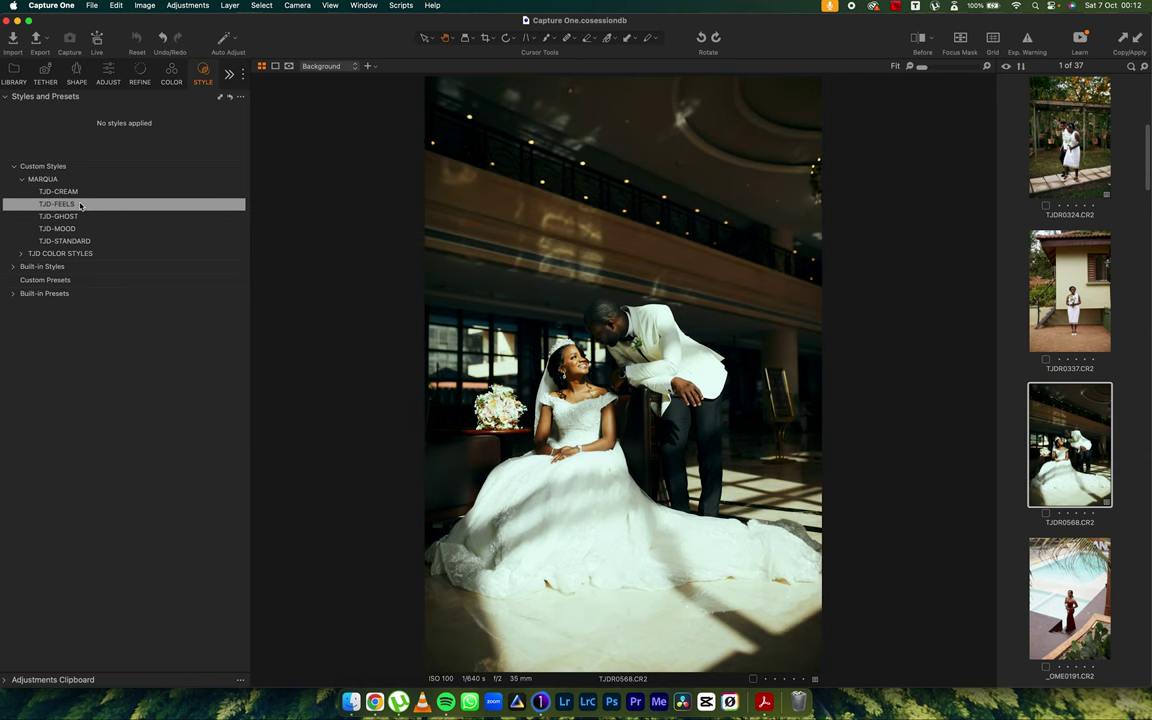
pyautogui.click(71, 206)
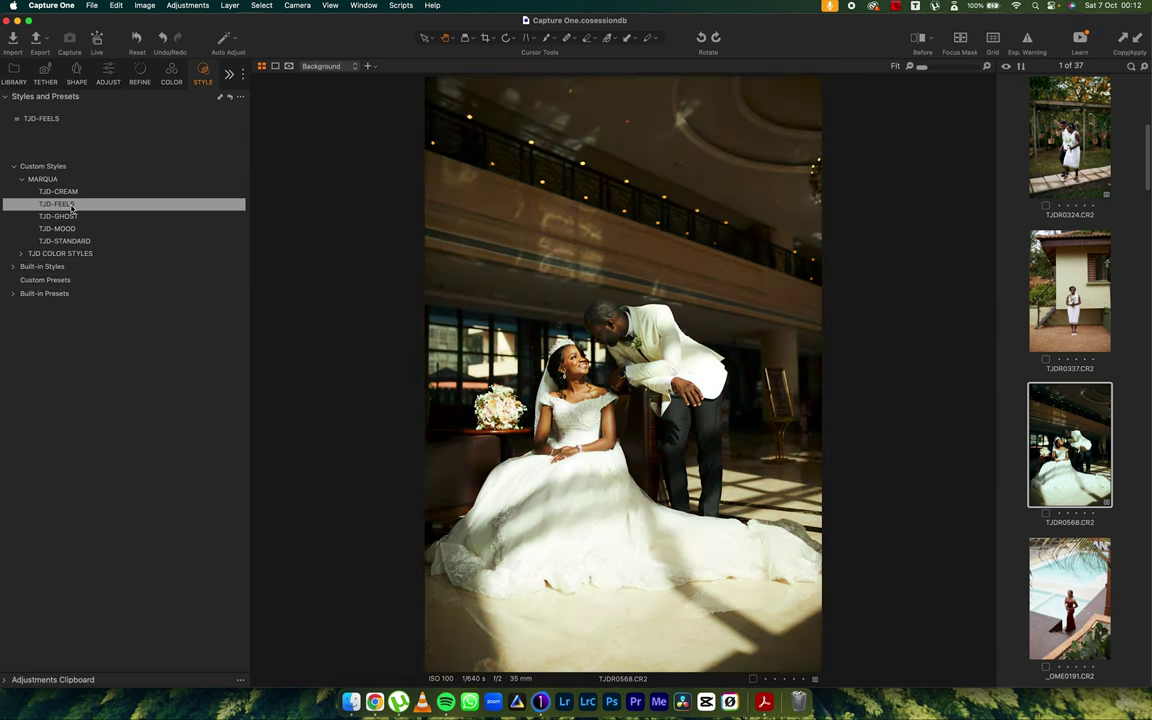
# Step: Set the bride and groom photo's Highlight to -59, Shadow to 17 and RGB Levels highlight input to 240
pyautogui.click(108, 76)
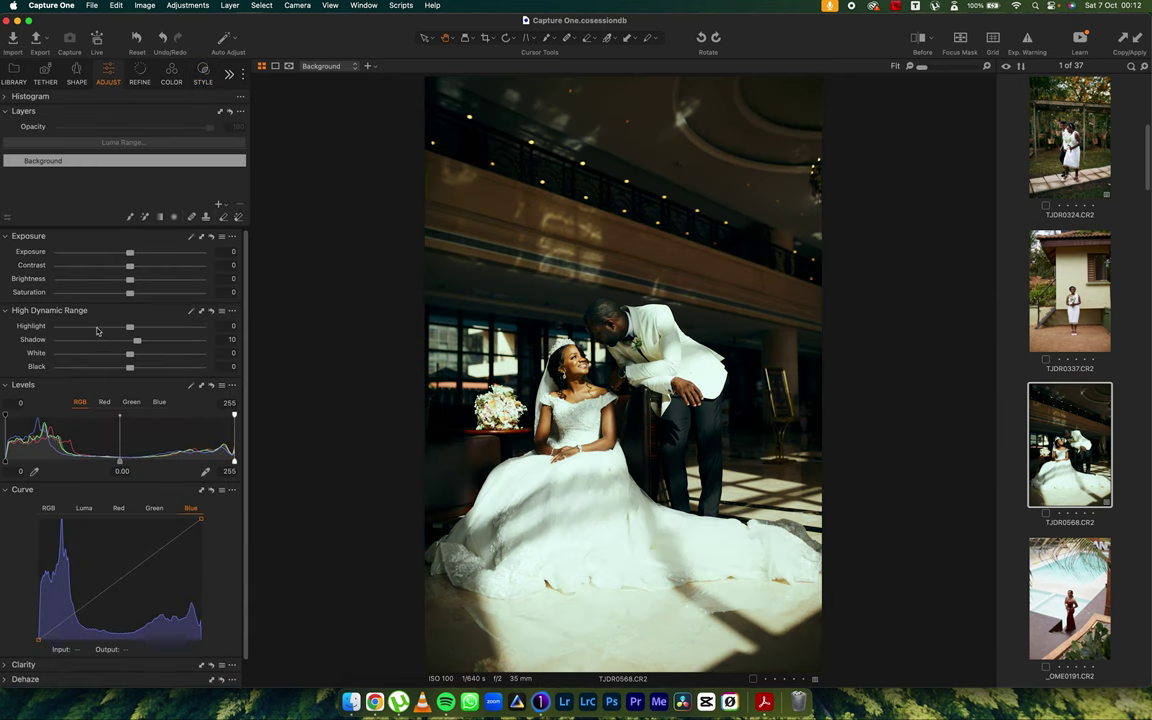
pyautogui.moveTo(97, 331); pyautogui.dragTo(142, 340)
pyautogui.moveTo(234, 462); pyautogui.dragTo(219, 466)
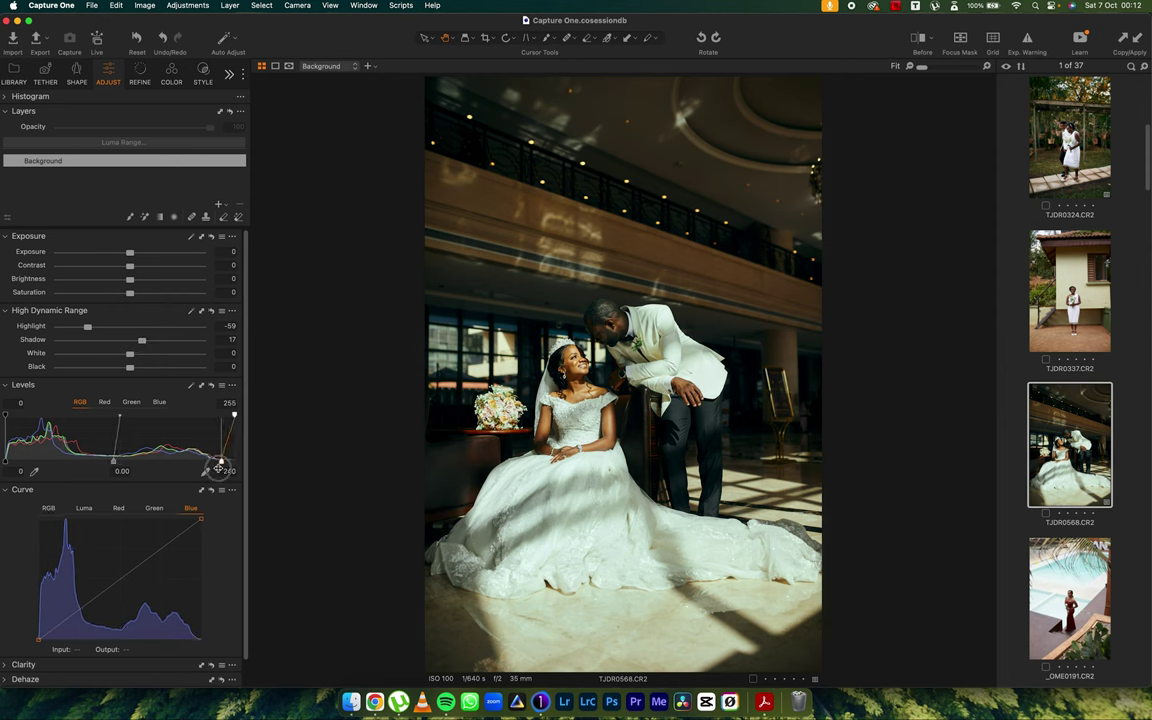
# Step: Set the bride and groom photo's White Balance Tint to 1.7
pyautogui.click(171, 72)
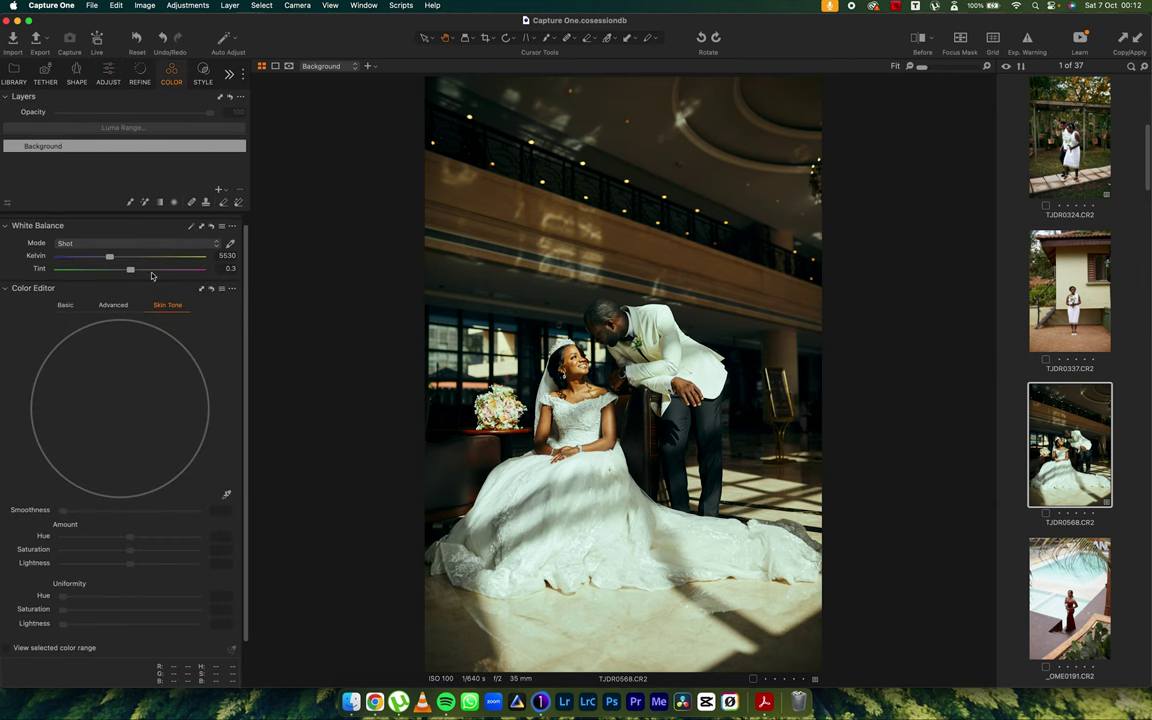
pyautogui.moveTo(130, 270); pyautogui.dragTo(132, 270)
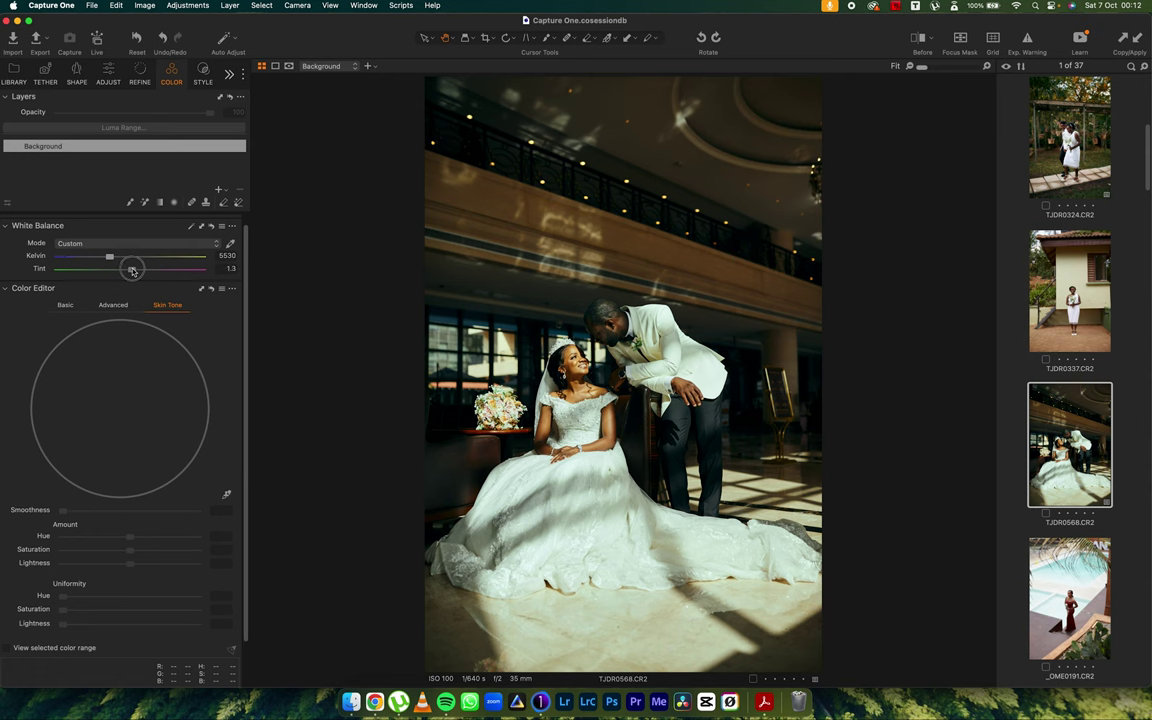
pyautogui.click(10, 290)
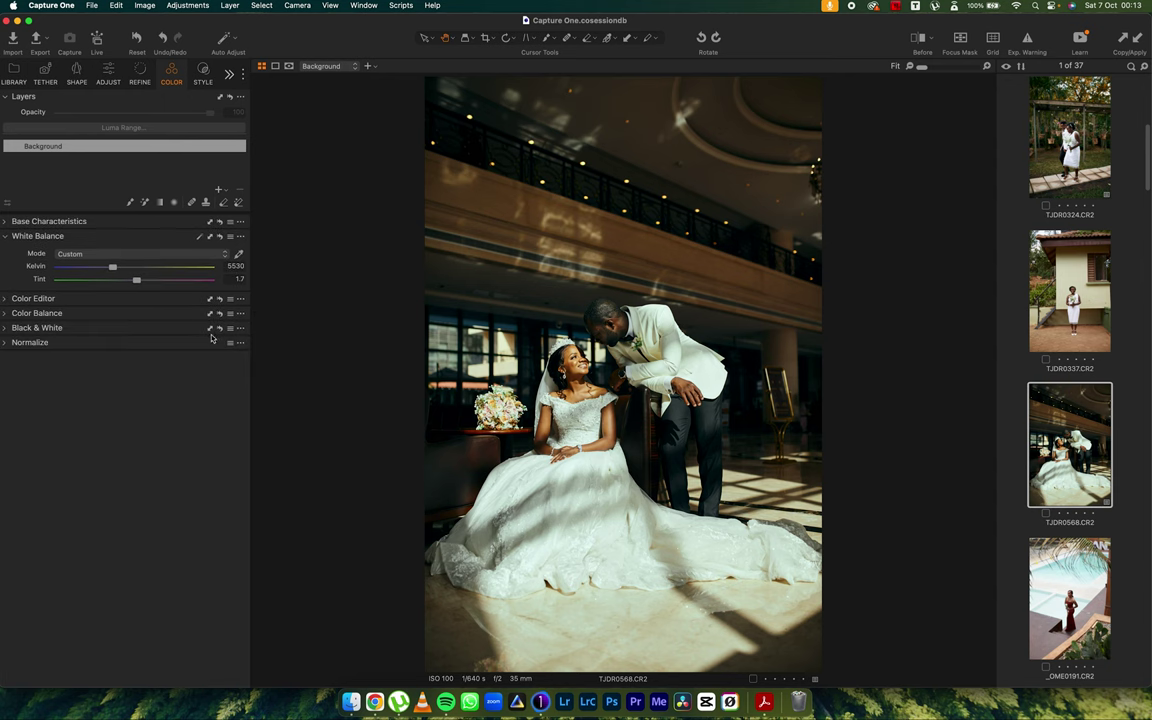
# Step: Shift the bride and groom photo's Color Balance Highlight hue from green towards blue
pyautogui.click(7, 300)
pyautogui.click(7, 300)
pyautogui.click(12, 316)
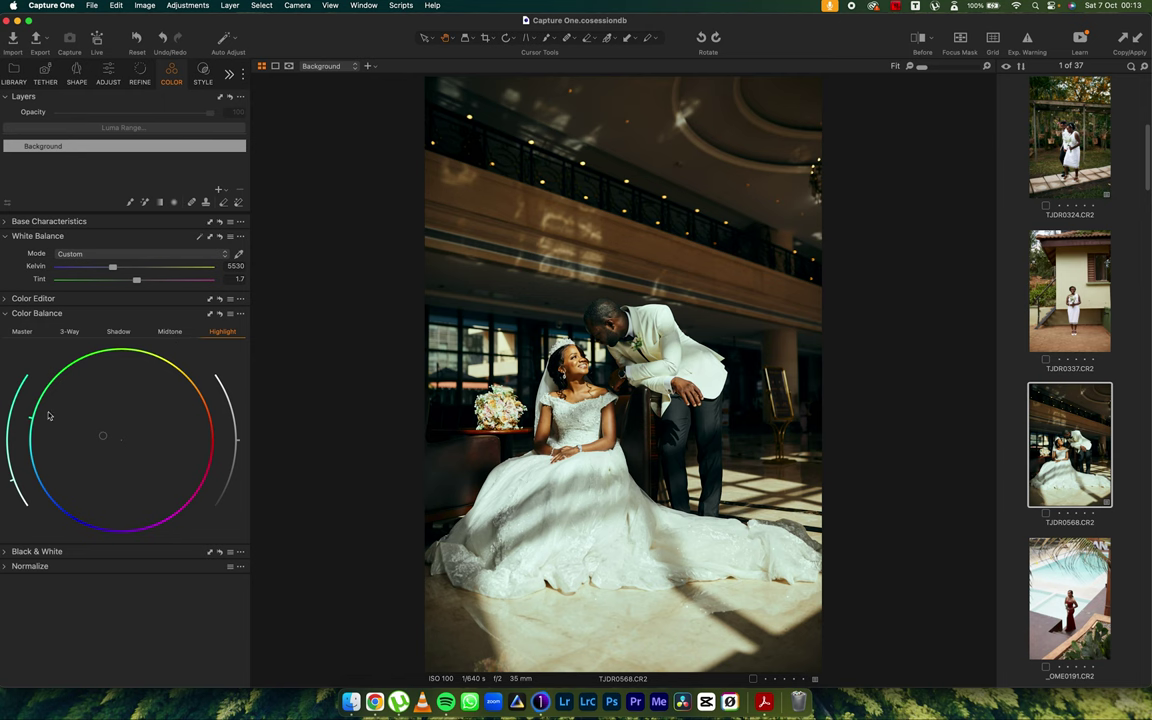
pyautogui.moveTo(30, 421)
pyautogui.mouseDown()
pyautogui.moveTo(30, 400)
pyautogui.moveTo(30, 472)
pyautogui.mouseUp()
# Step: Compare the bride and groom photo's Before and After versions with the Split View Slider, including at 100% zoom
pyautogui.click(931, 40)
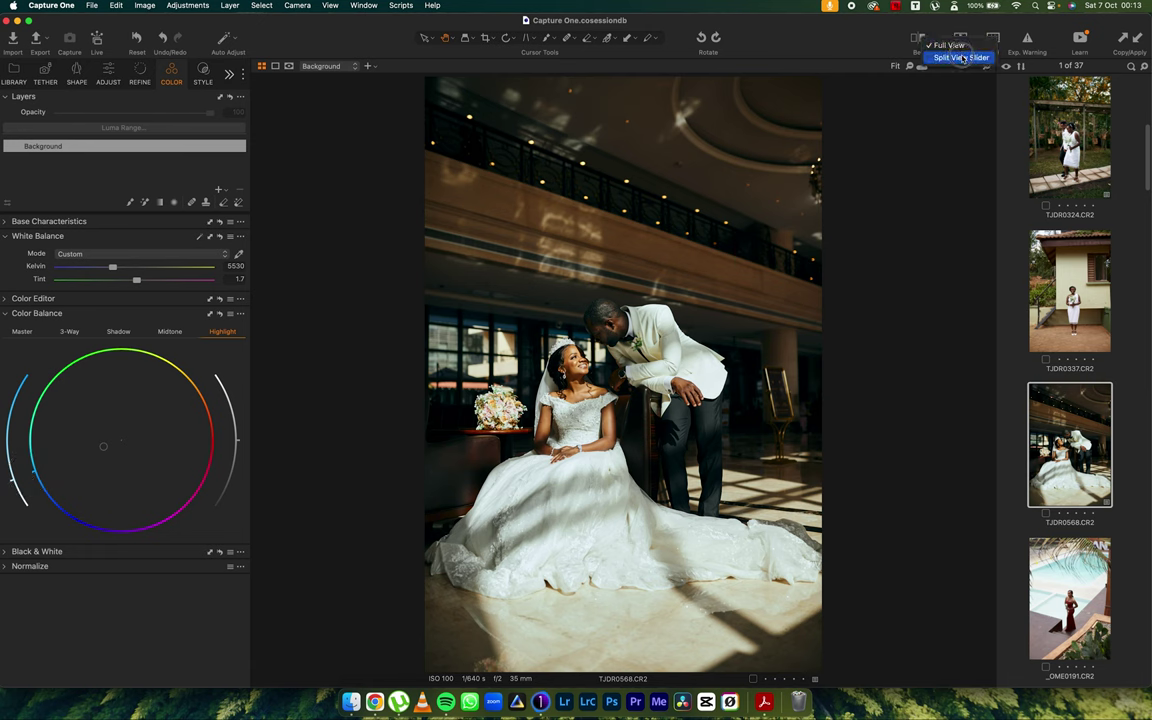
pyautogui.click(962, 58)
pyautogui.moveTo(622, 373); pyautogui.dragTo(347, 380)
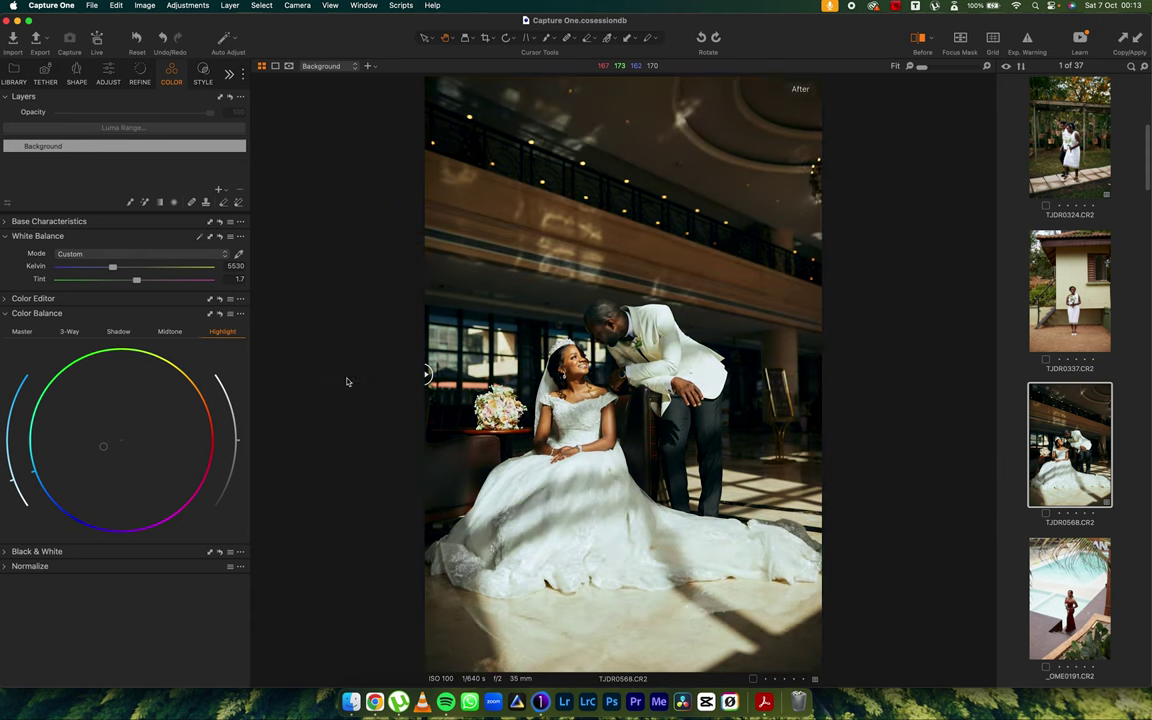
pyautogui.scroll(3, 566, 371)
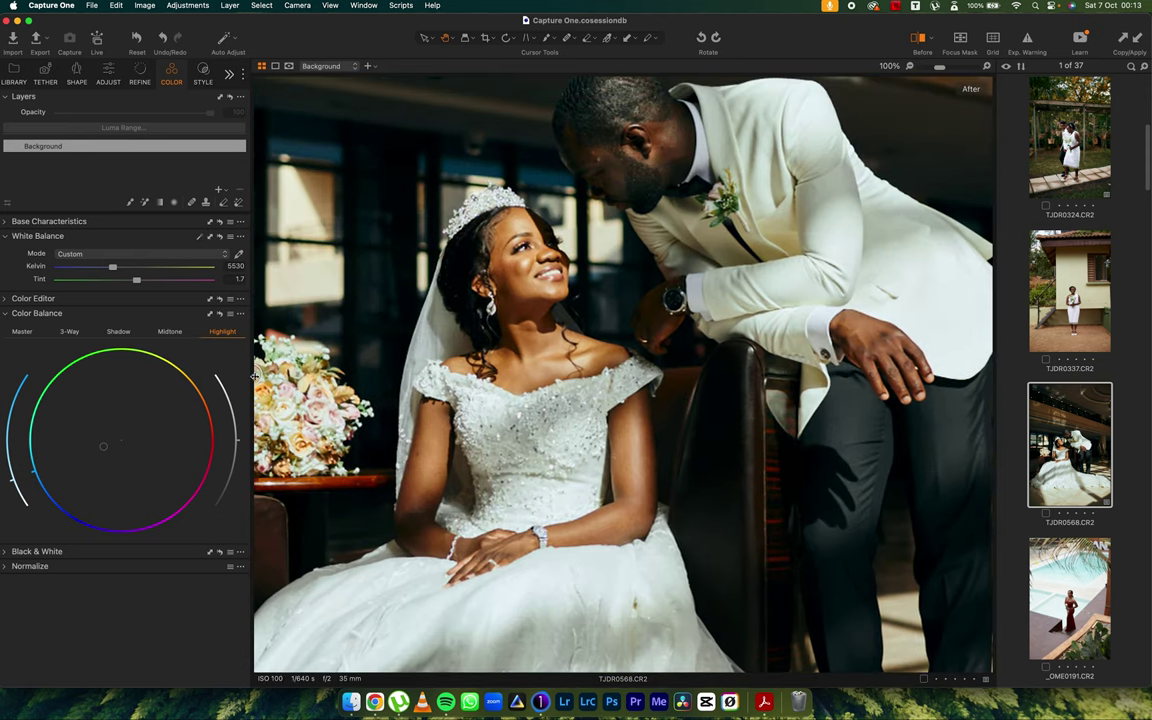
pyautogui.moveTo(254, 376); pyautogui.dragTo(445, 440)
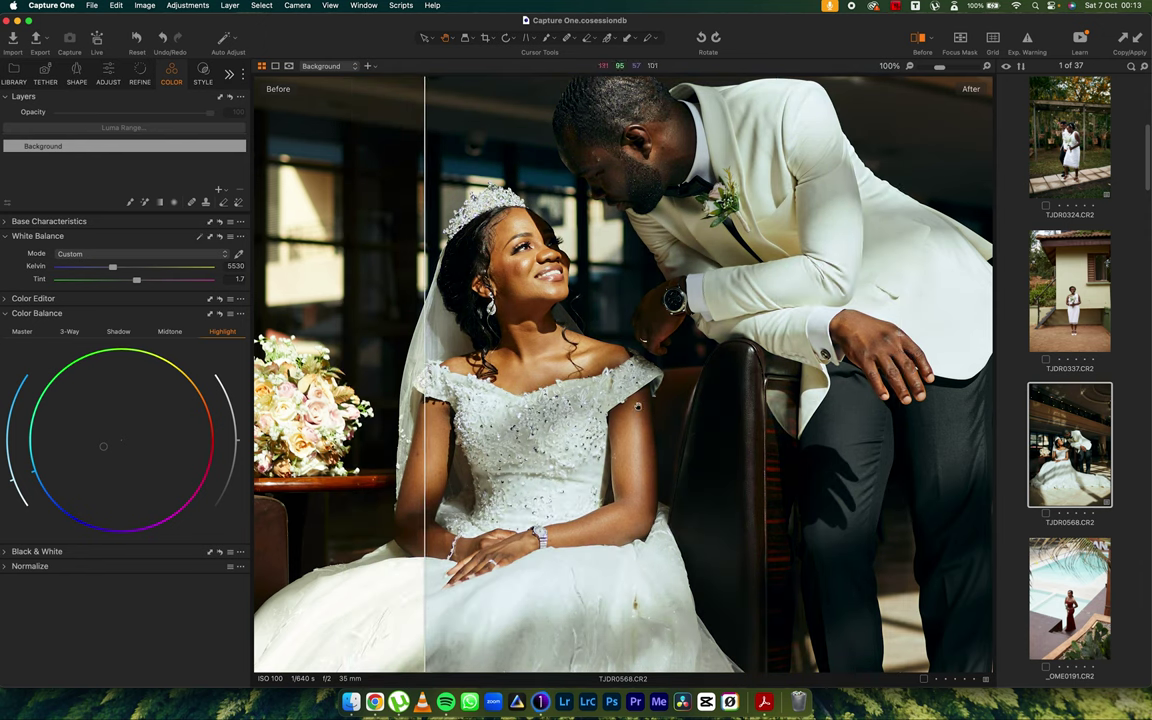
# Step: Close the Before/After comparison and apply the TJD-MOOD style to the poolside photo _OME0191.CR2
pyautogui.doubleClick(575, 365)
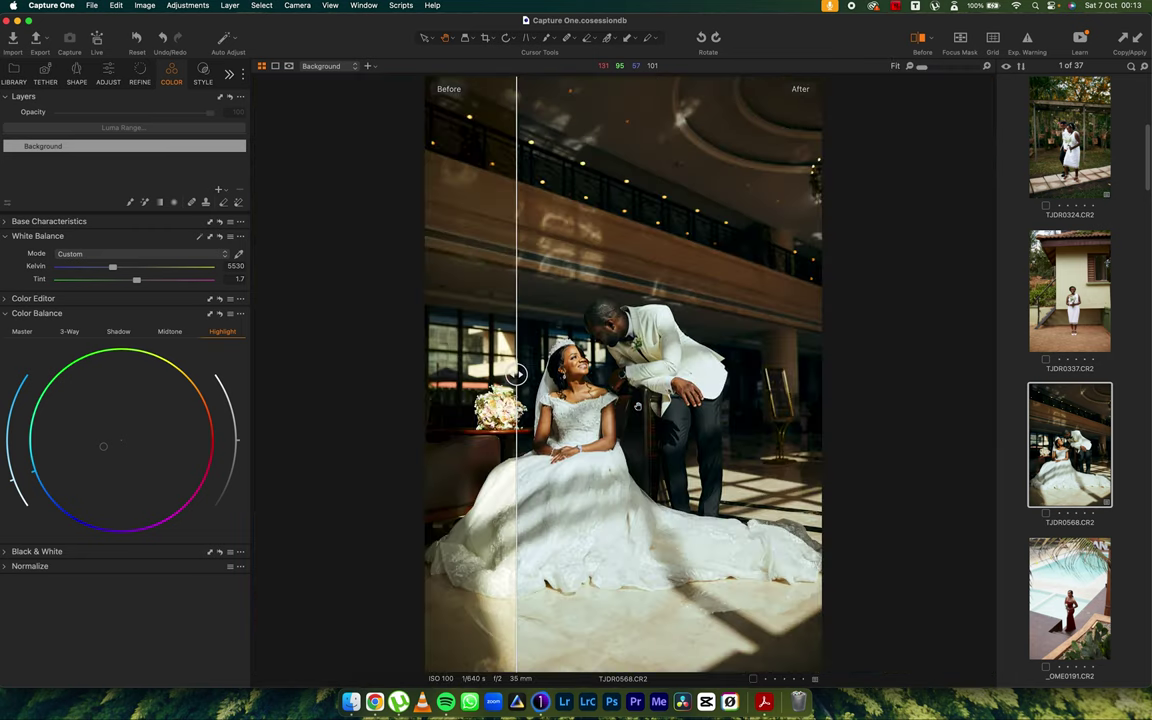
pyautogui.click(917, 40)
pyautogui.press('Down')
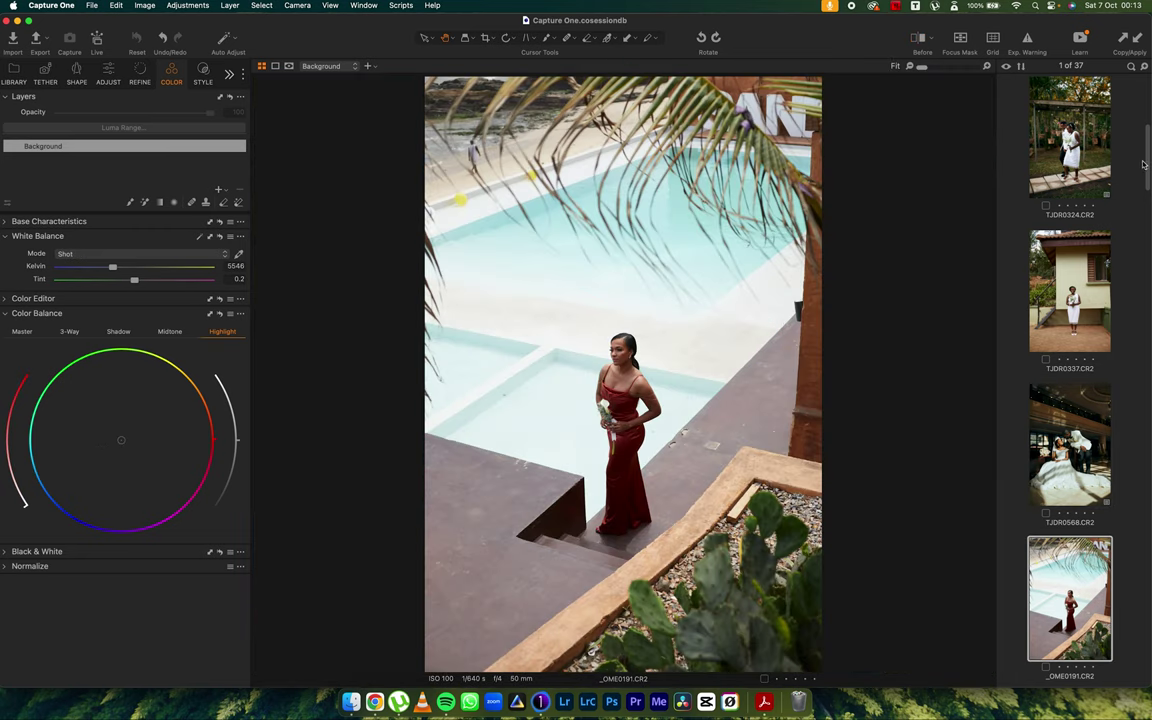
pyautogui.moveTo(1143, 164); pyautogui.dragTo(1145, 185)
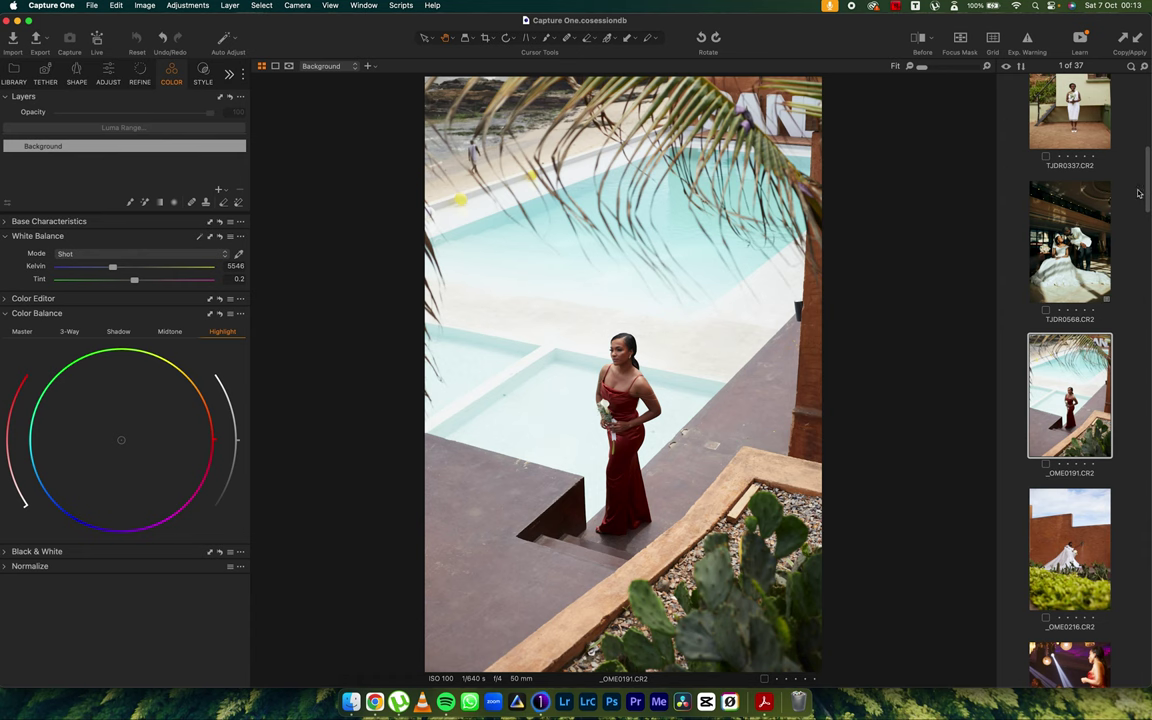
pyautogui.click(203, 72)
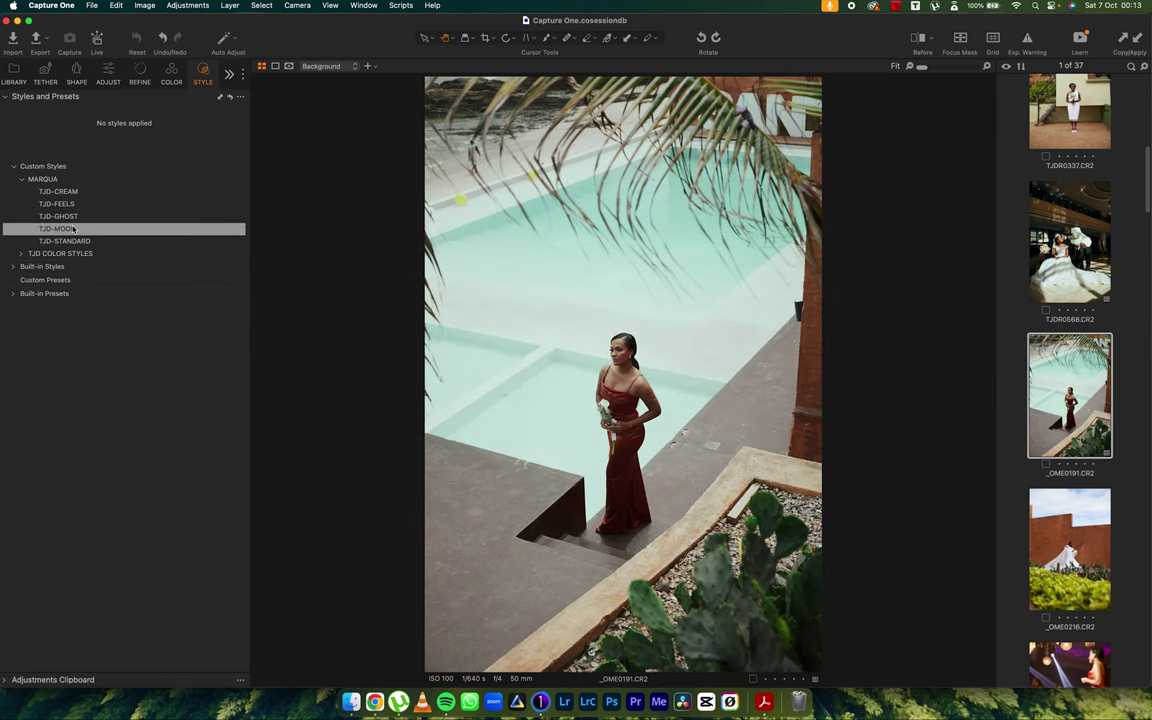
pyautogui.click(73, 229)
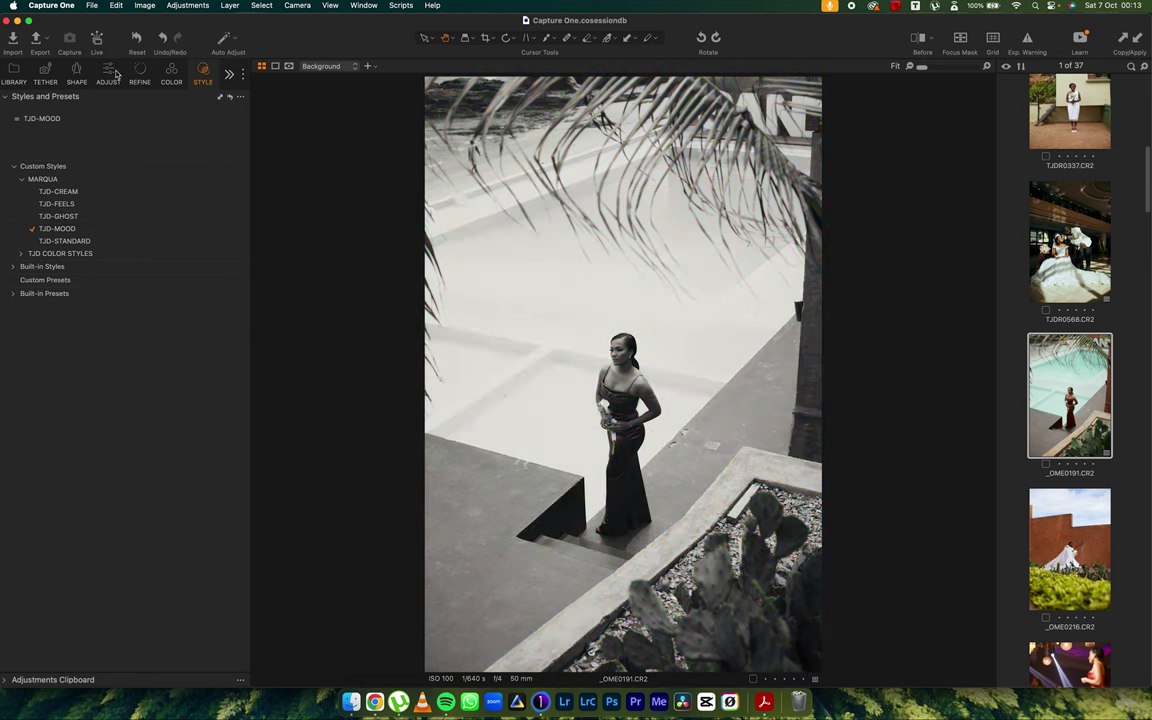
# Step: Set the poolside photo's Saturation to 15, Highlight to -33, and RGB Levels inputs to 4 for shadows and 242 for highlights
pyautogui.press('super+alt+4')
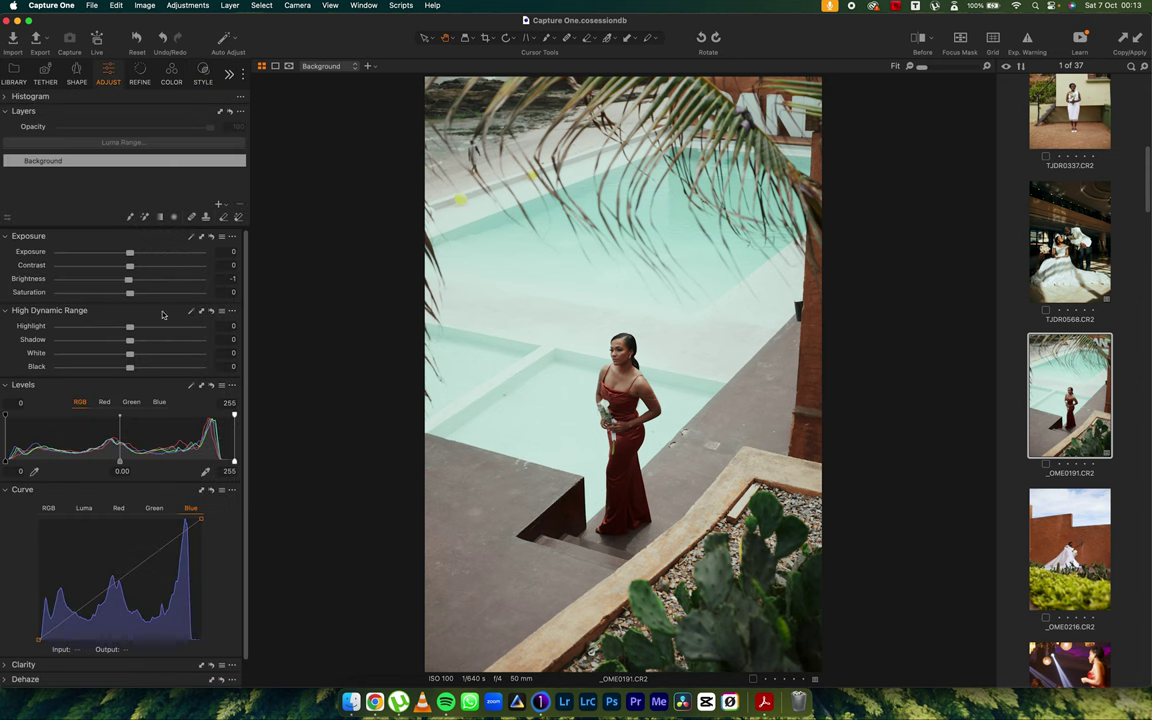
pyautogui.moveTo(234, 460); pyautogui.dragTo(222, 462)
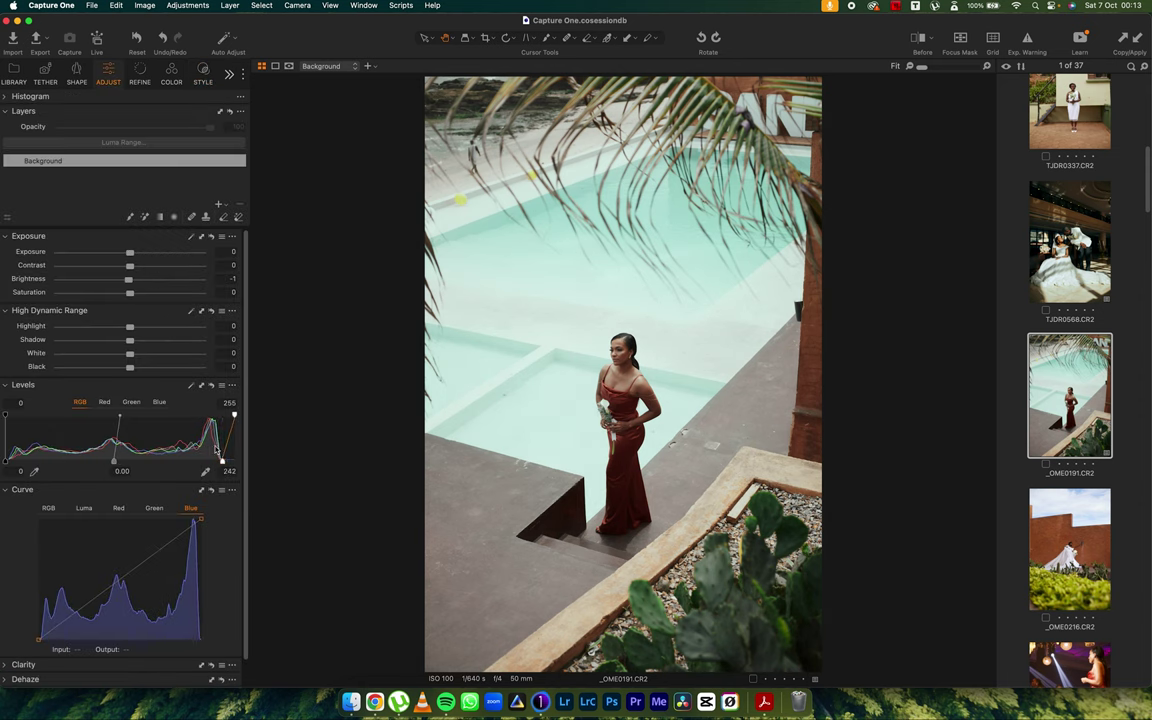
pyautogui.moveTo(128, 290); pyautogui.dragTo(106, 328)
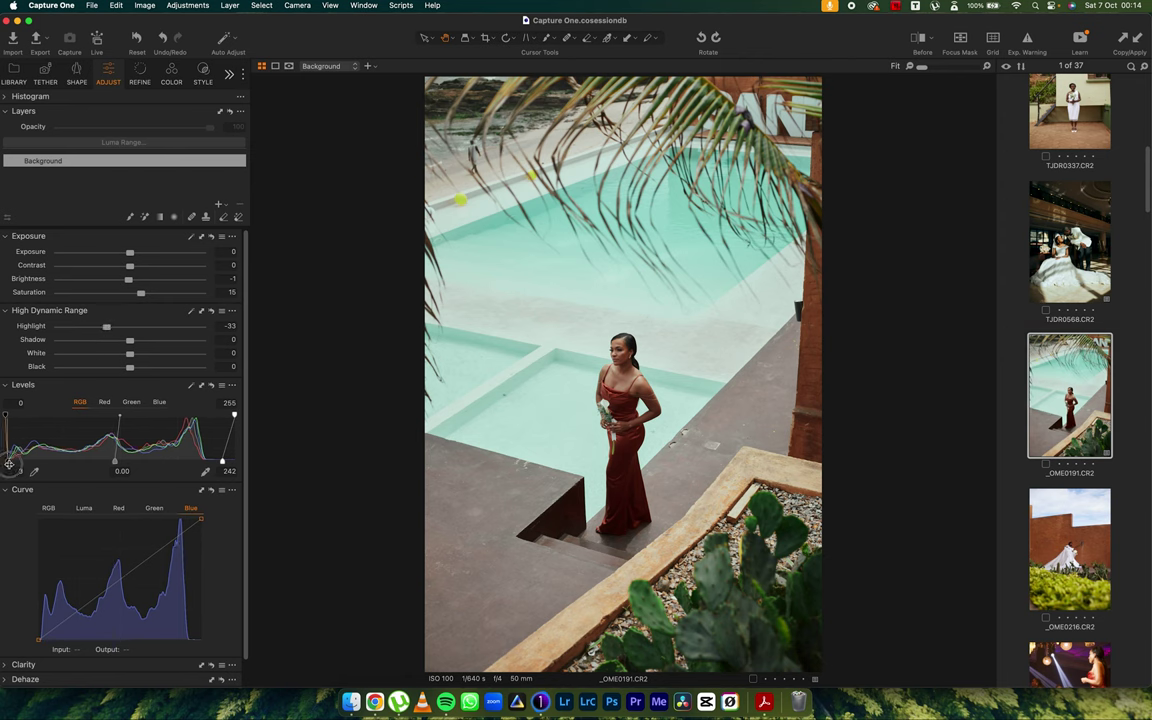
pyautogui.moveTo(10, 464); pyautogui.dragTo(14, 464)
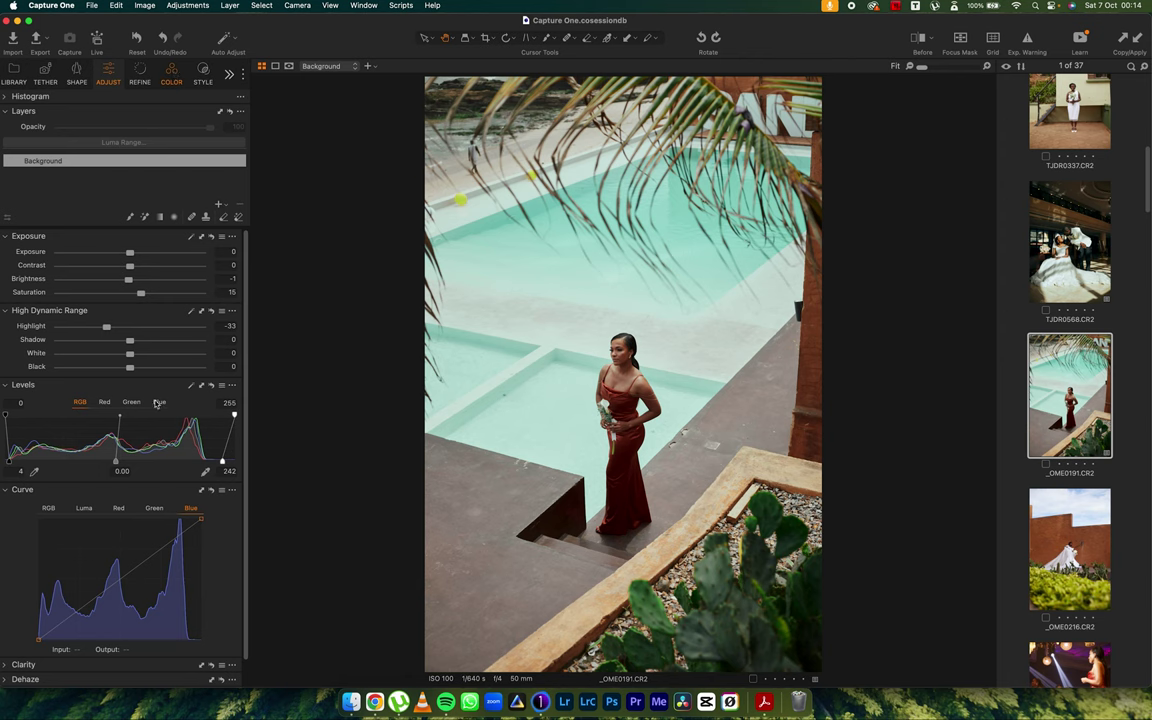
# Step: Set the poolside photo's Skin Tone amount to Hue 2.1 and Saturation -0.8 in the Color Editor
pyautogui.press('super+alt+6')
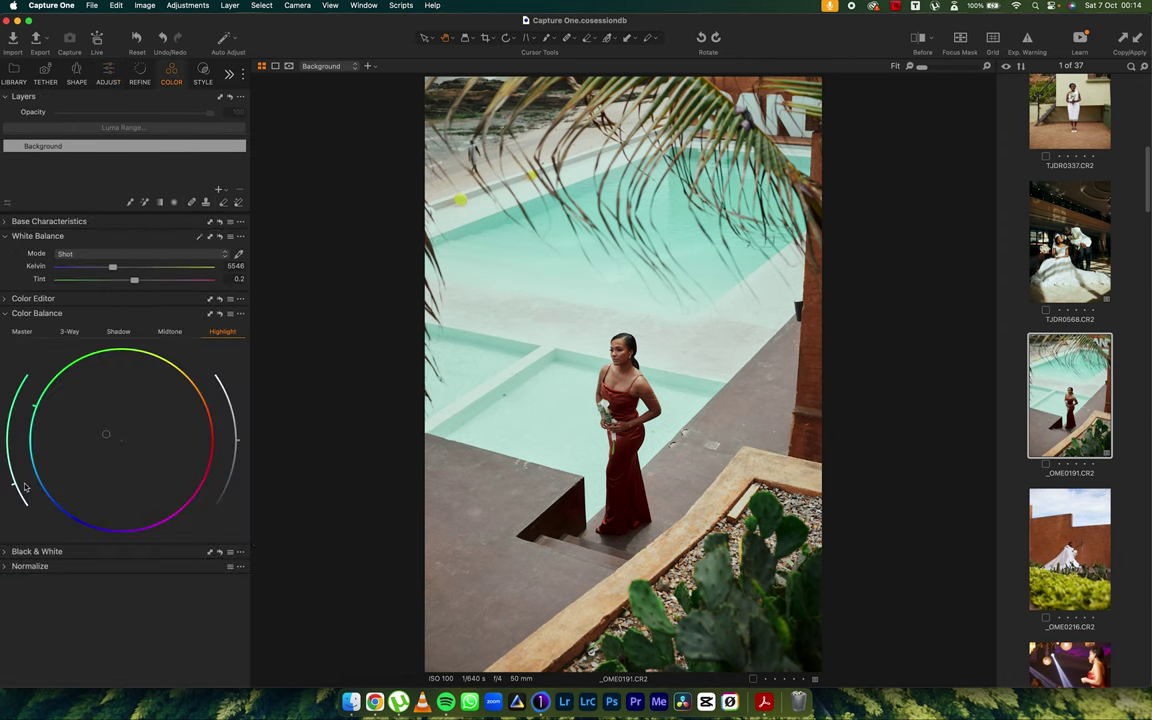
pyautogui.click(8, 314)
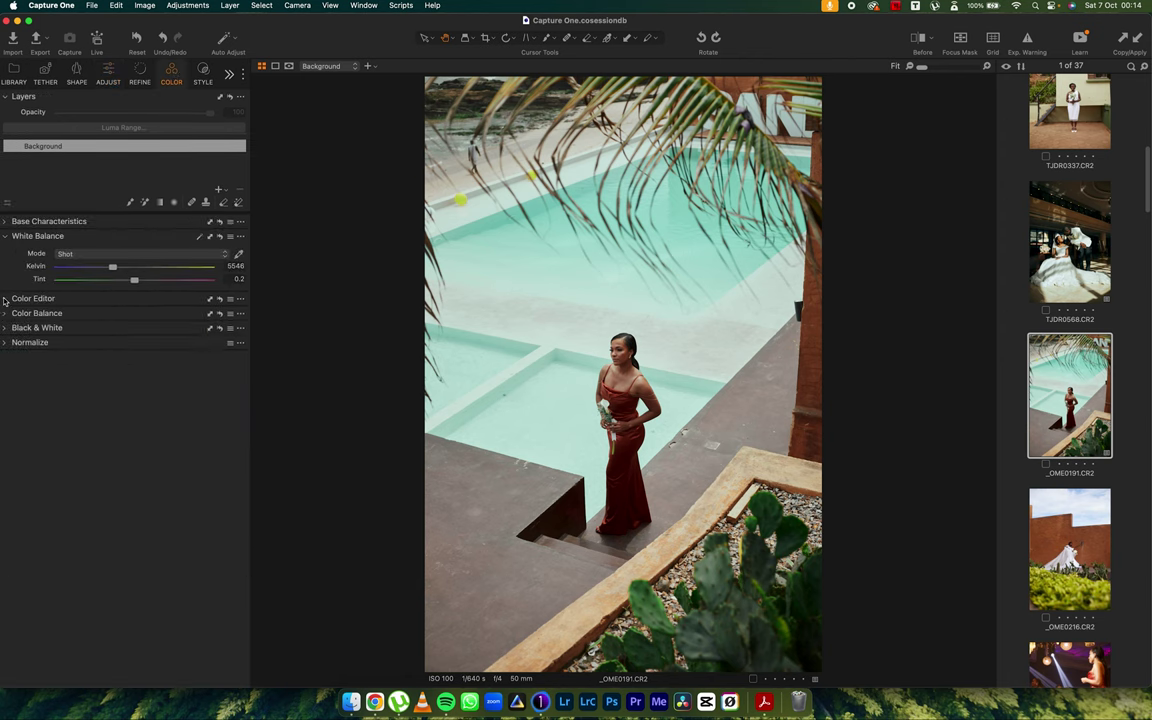
pyautogui.click(5, 299)
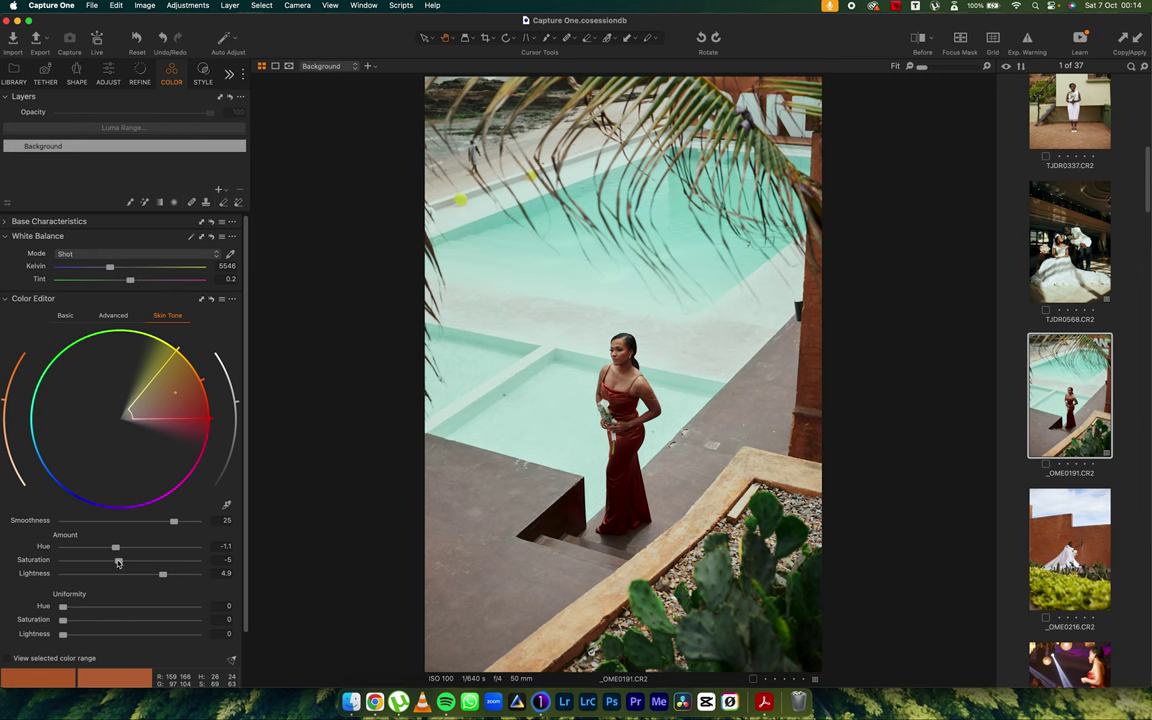
pyautogui.moveTo(118, 563); pyautogui.dragTo(157, 548)
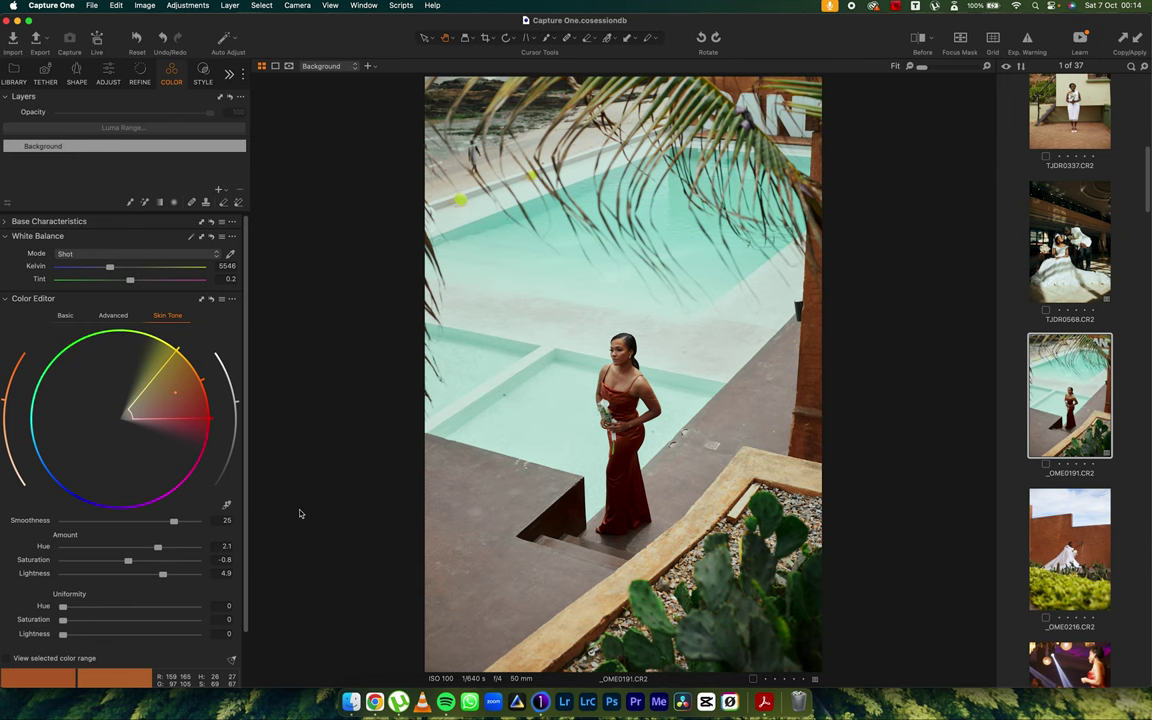
# Step: Crop the poolside photo slightly tighter around the woman and fine-tune its Skin Tone Hue and Saturation amounts
pyautogui.click(485, 38)
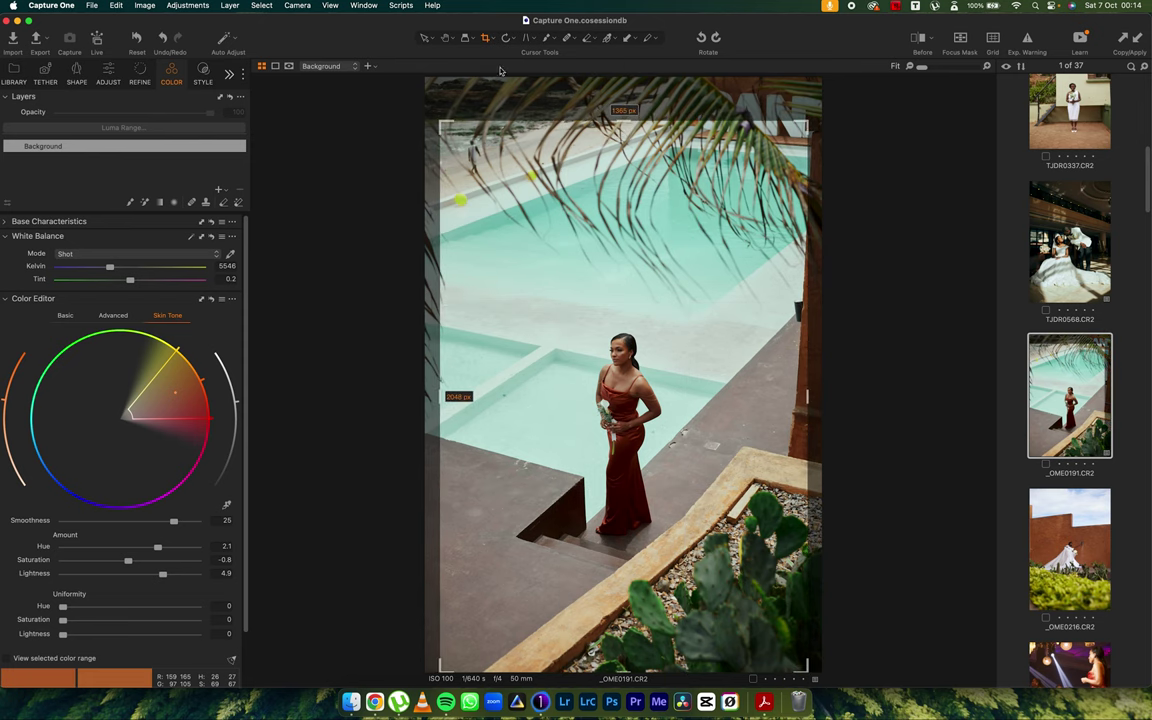
pyautogui.click(446, 39)
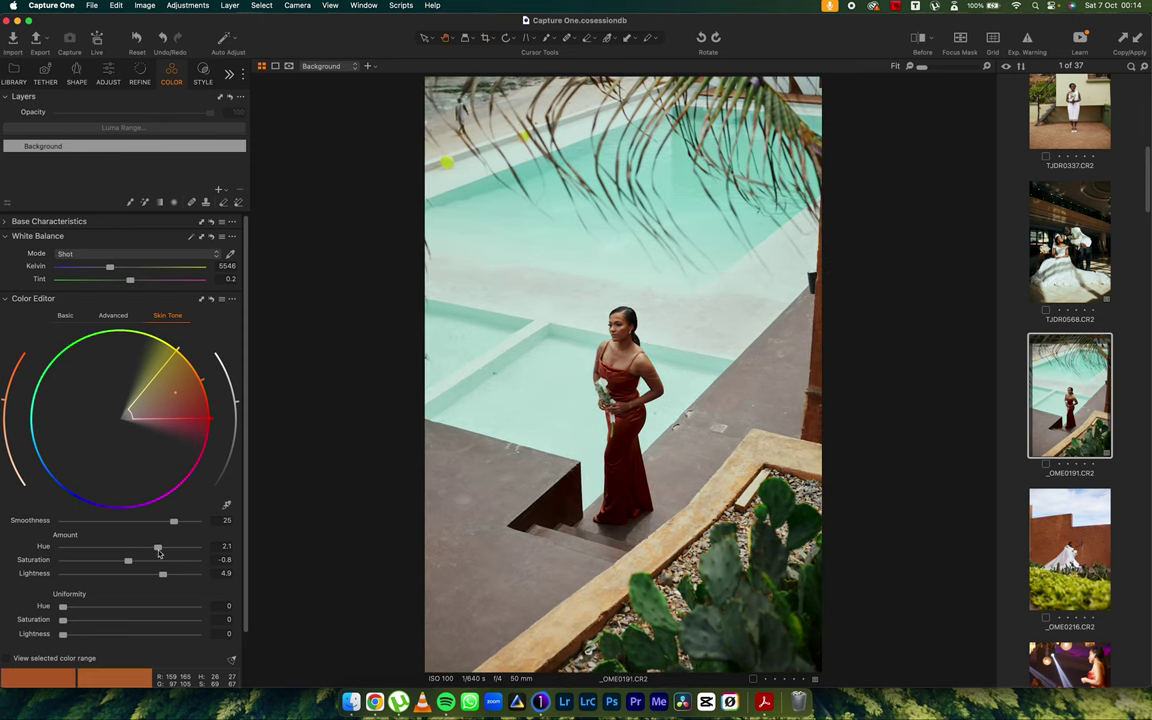
pyautogui.moveTo(137, 553)
pyautogui.mouseDown()
pyautogui.moveTo(80, 558)
pyautogui.moveTo(203, 558)
pyautogui.moveTo(148, 560)
pyautogui.mouseUp()
pyautogui.moveTo(170, 559); pyautogui.dragTo(189, 556)
# Step: Apply the TJD-STANDARD style to the red-wall bride photo _OME0216.CR2 and crop it slightly tighter
pyautogui.click(1074, 535)
pyautogui.click(203, 72)
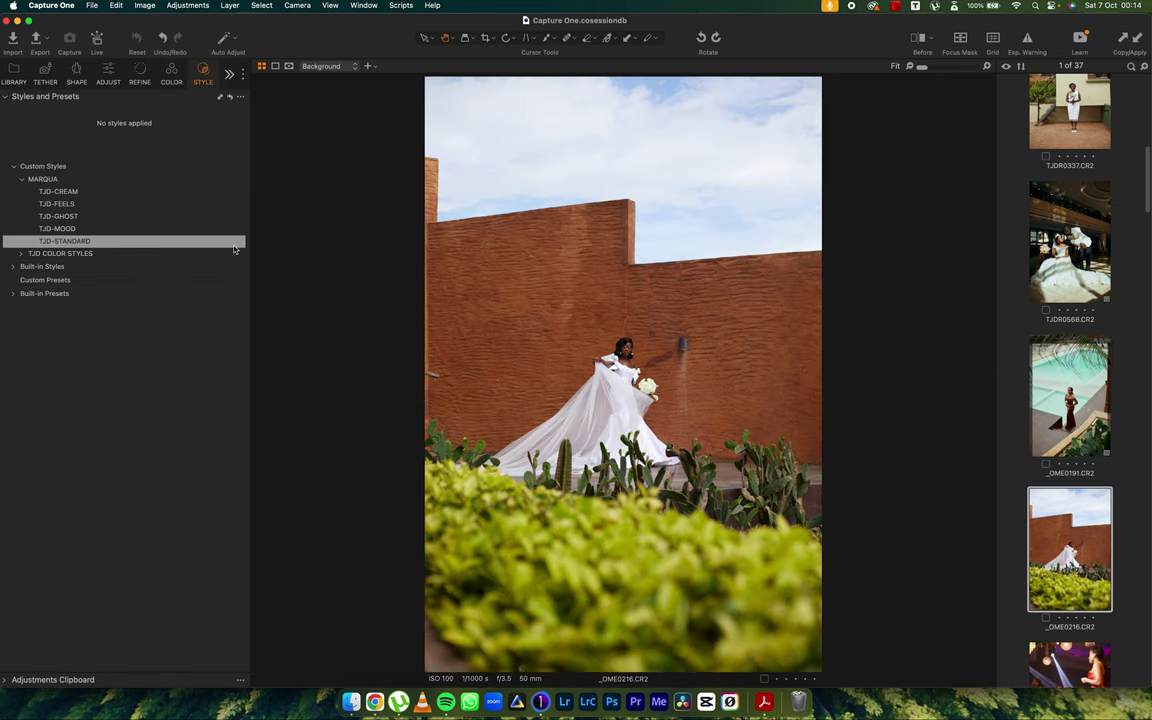
pyautogui.click(91, 243)
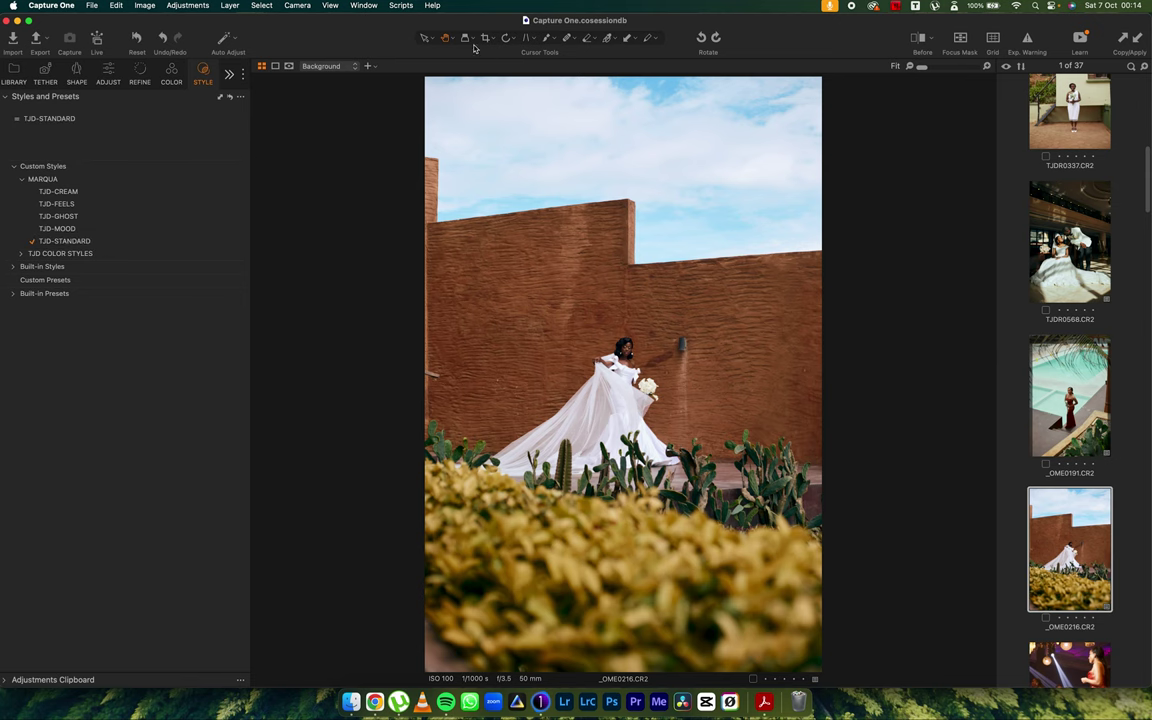
pyautogui.moveTo(440, 340); pyautogui.dragTo(436, 350)
pyautogui.press('h')
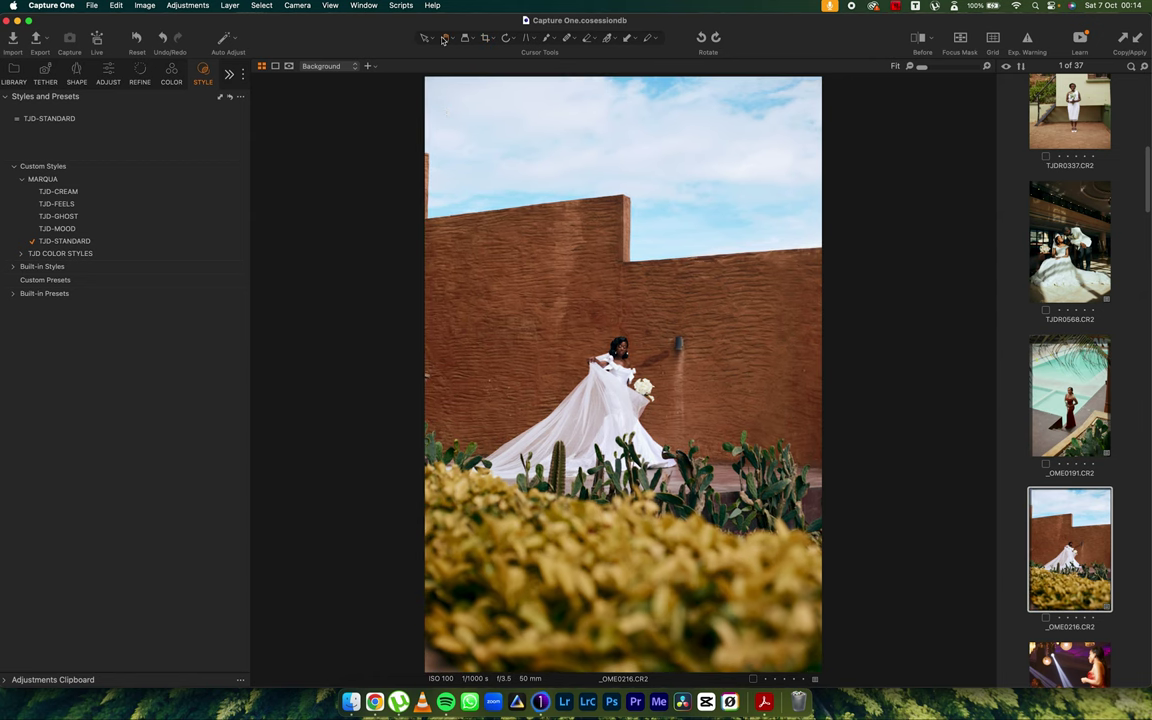
# Step: Compare the red-wall bride photo's Before and After versions with the Split View Slider
pyautogui.click(917, 41)
pyautogui.moveTo(623, 360); pyautogui.dragTo(611, 400)
pyautogui.moveTo(543, 385); pyautogui.dragTo(464, 376)
pyautogui.moveTo(704, 389); pyautogui.dragTo(404, 396)
# Step: Apply the TJD-CREAM style to the photo of the dancing women in red dresses, _OME0339.CR2
pyautogui.scroll(-5, 1100, 300)
pyautogui.click(1070, 335)
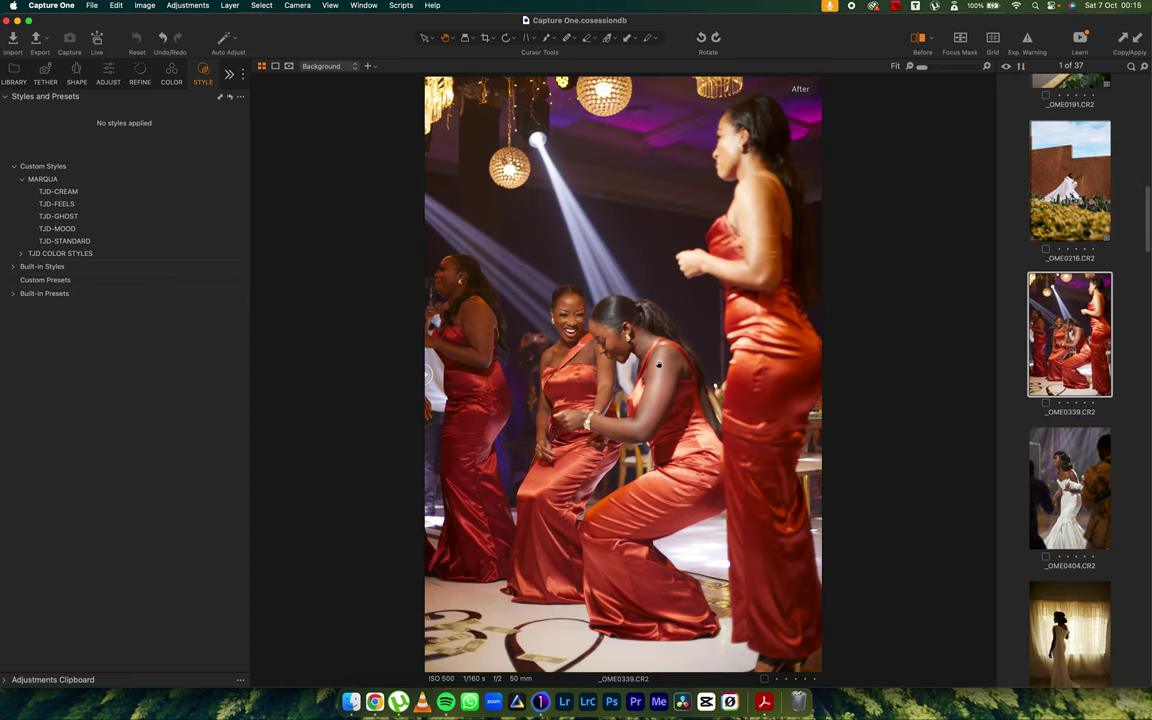
pyautogui.click(91, 191)
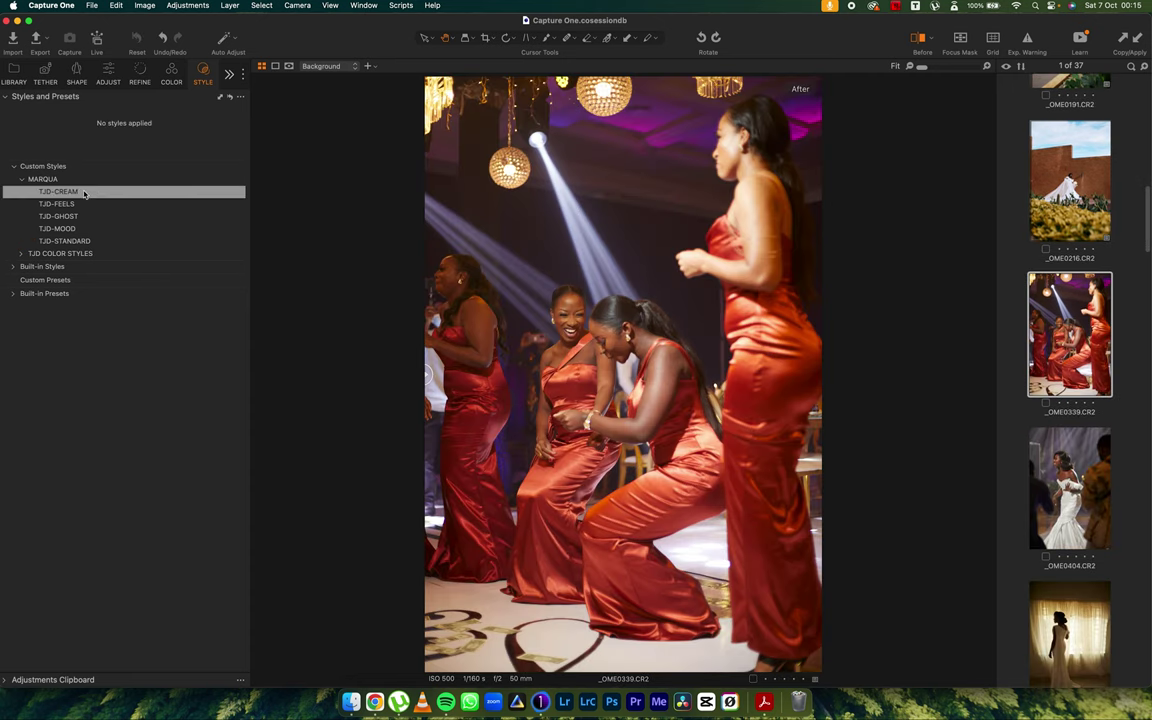
pyautogui.click(76, 192)
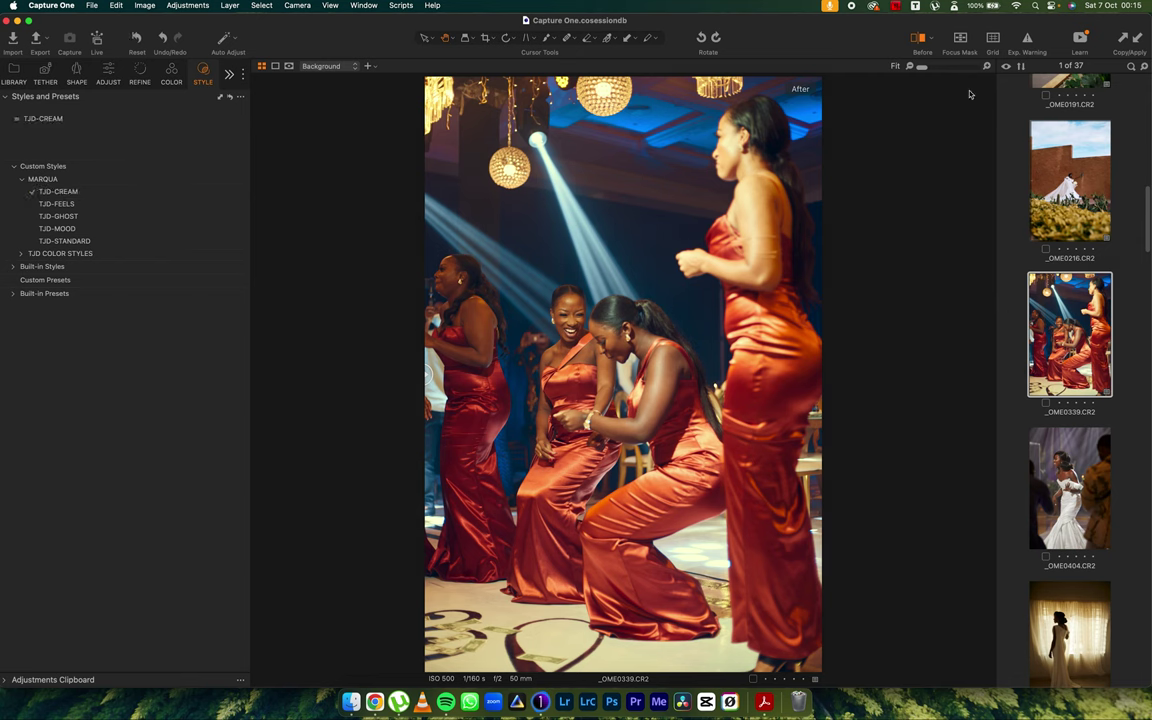
# Step: Compare the Before and After versions of the dancing women photo across the whole frame
pyautogui.click(921, 40)
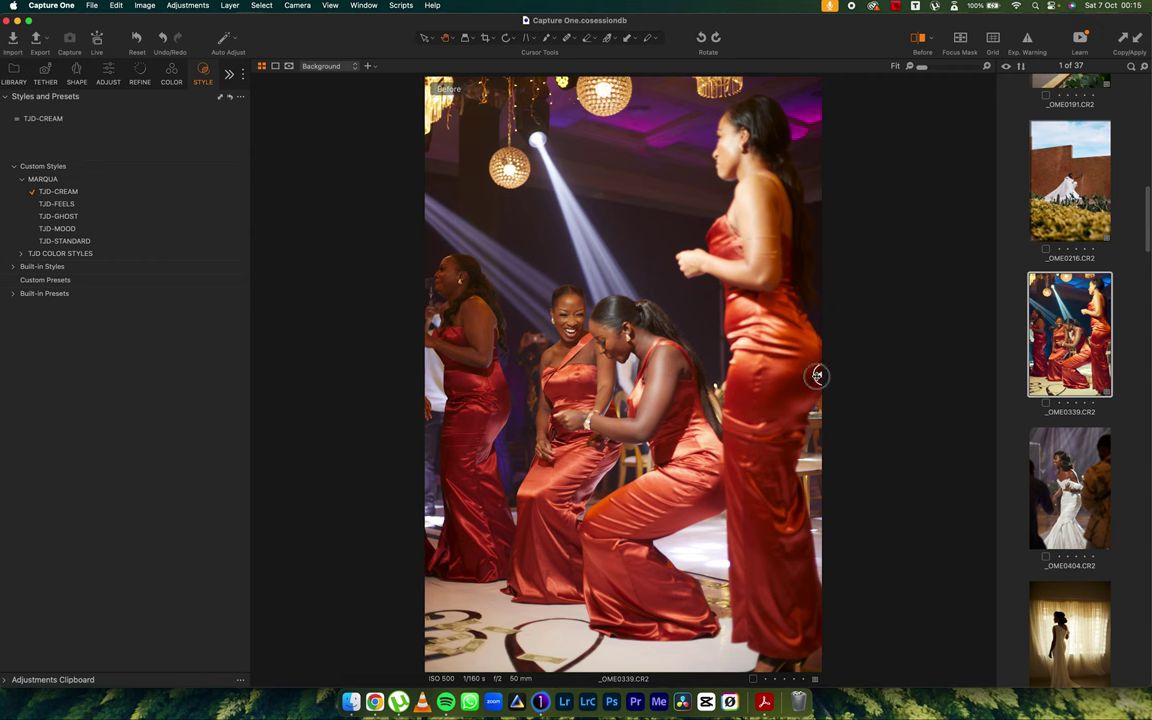
pyautogui.moveTo(818, 374); pyautogui.dragTo(293, 365)
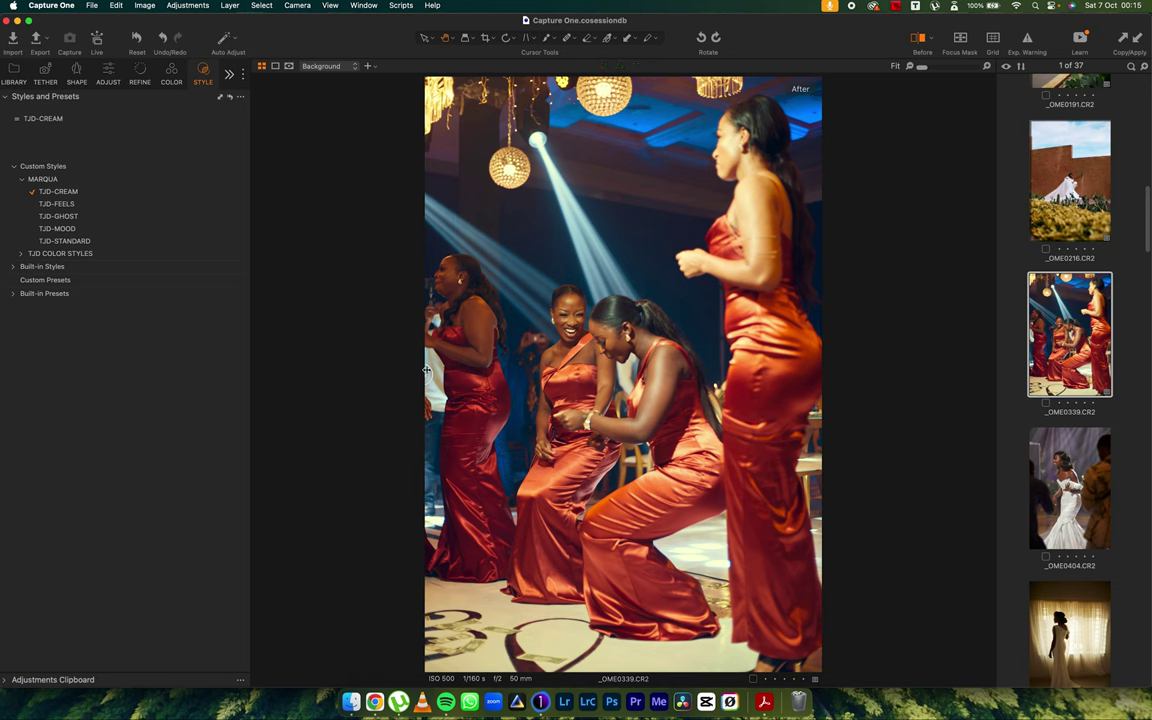
pyautogui.moveTo(426, 370); pyautogui.dragTo(197, 339)
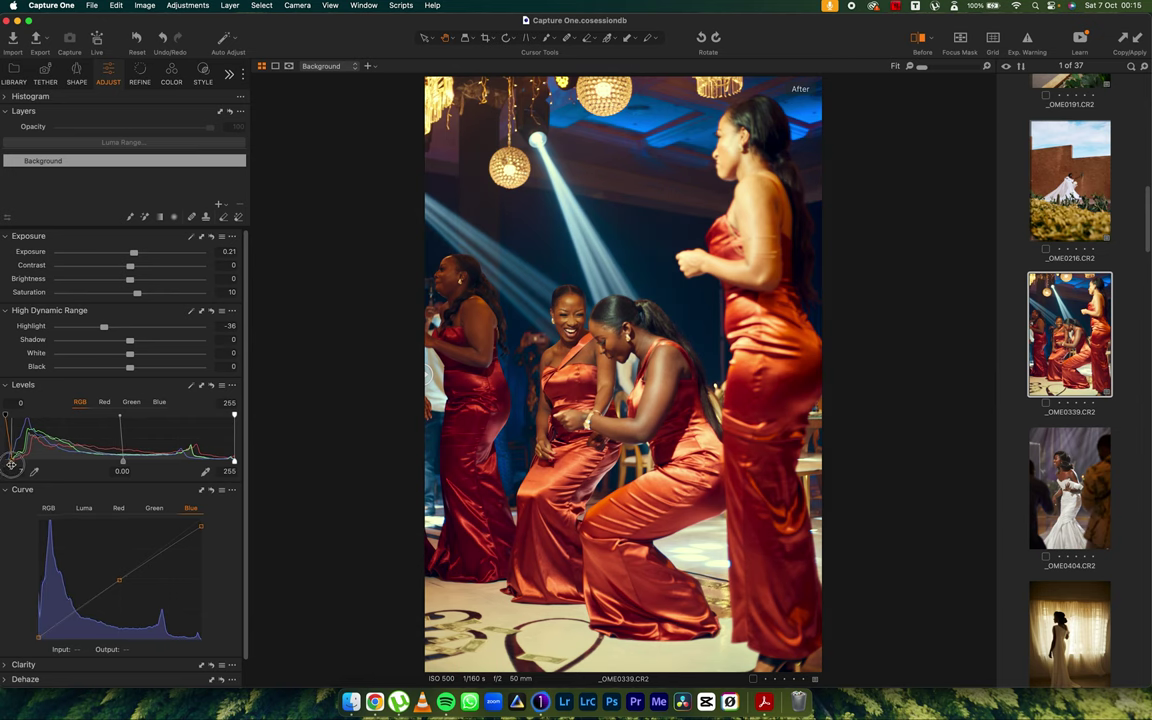
# Step: Set the dancing women photo's Exposure to 0.24, Highlight to -12 and RGB Levels shadow input to 7
pyautogui.moveTo(103, 327); pyautogui.dragTo(121, 330)
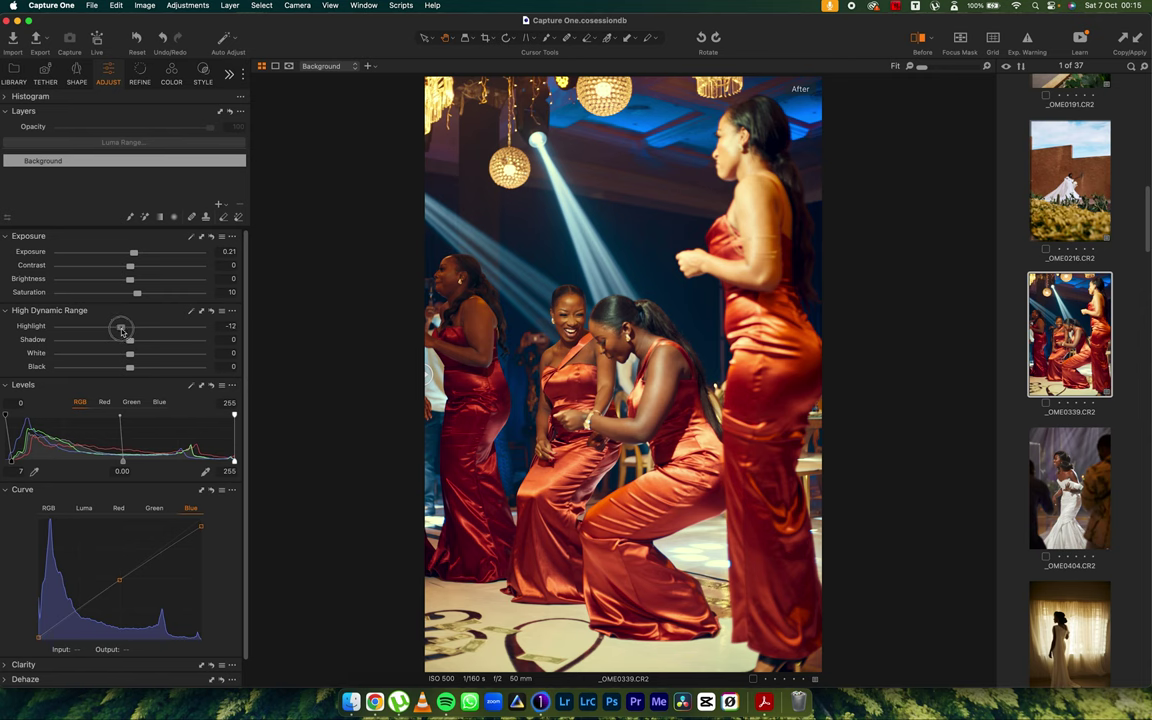
pyautogui.moveTo(136, 255); pyautogui.dragTo(136, 255)
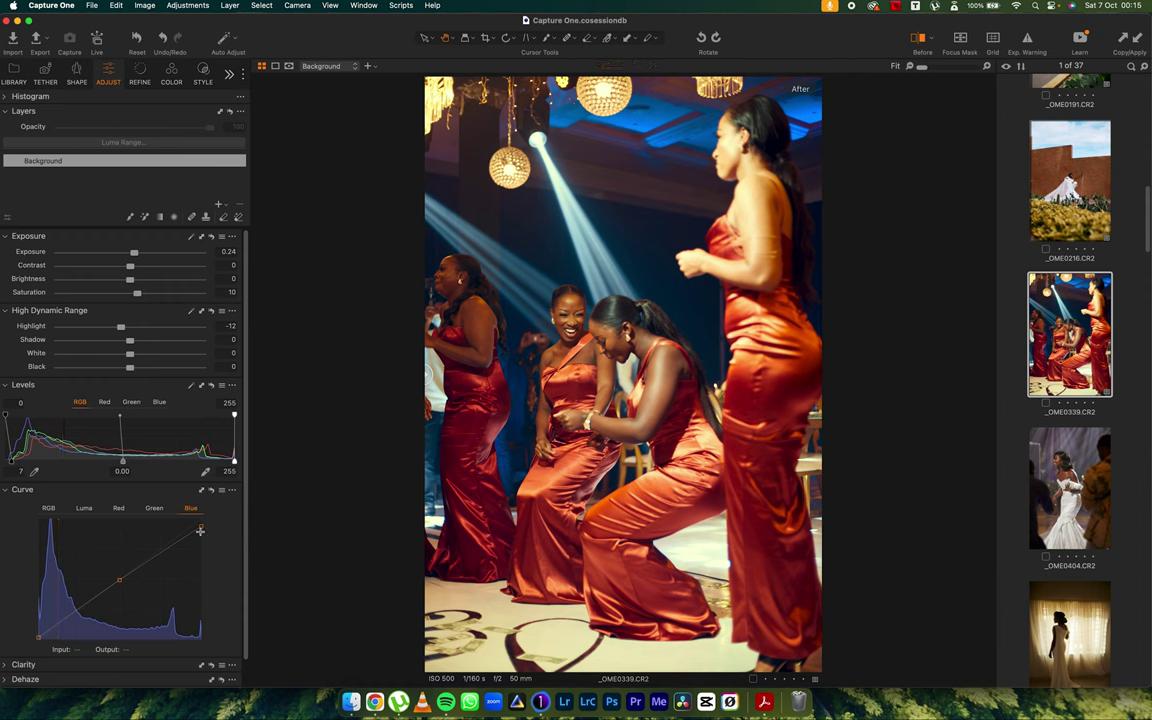
# Step: Raise the highlight end point of the dancing women photo's Blue curve, collapsing the other expanded adjustment tools
pyautogui.moveTo(200, 527); pyautogui.dragTo(202, 523)
pyautogui.click(6, 492)
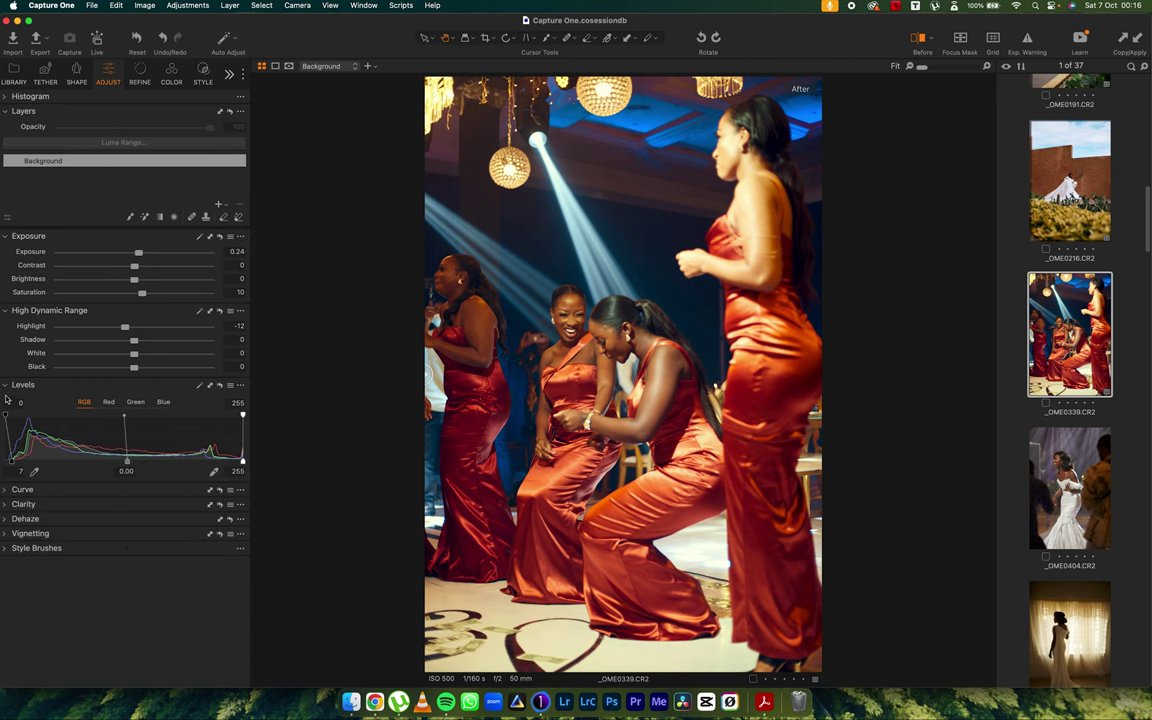
pyautogui.click(5, 385)
pyautogui.click(6, 311)
pyautogui.click(5, 236)
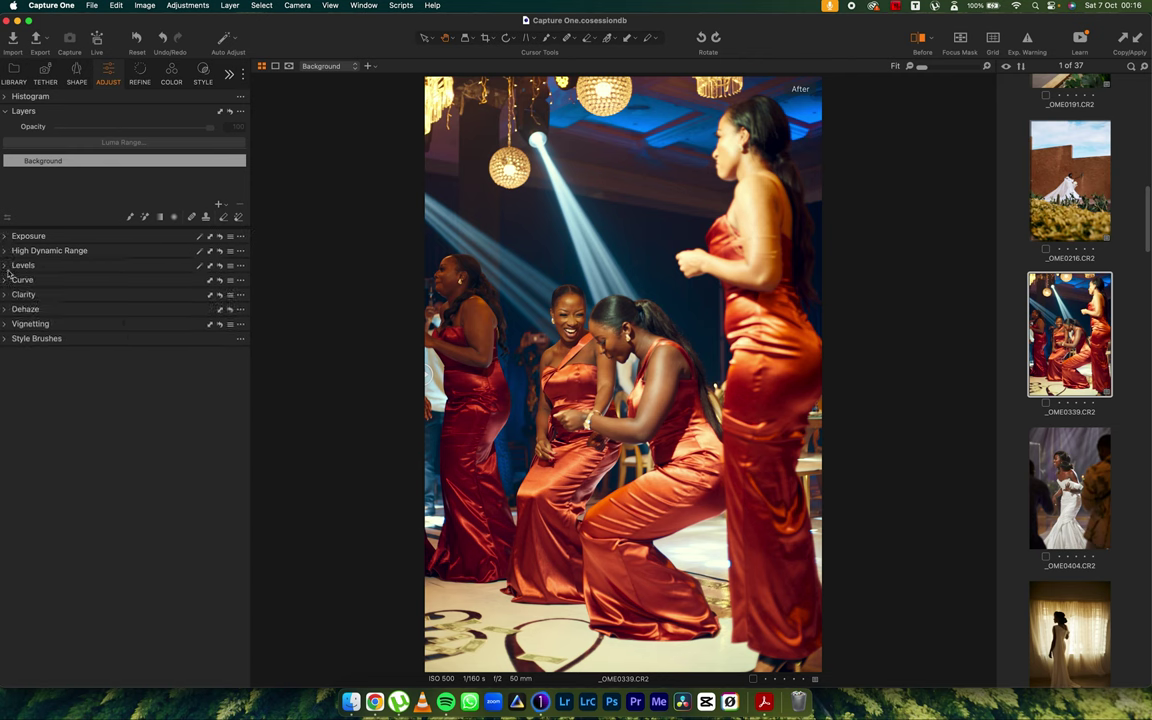
pyautogui.click(6, 280)
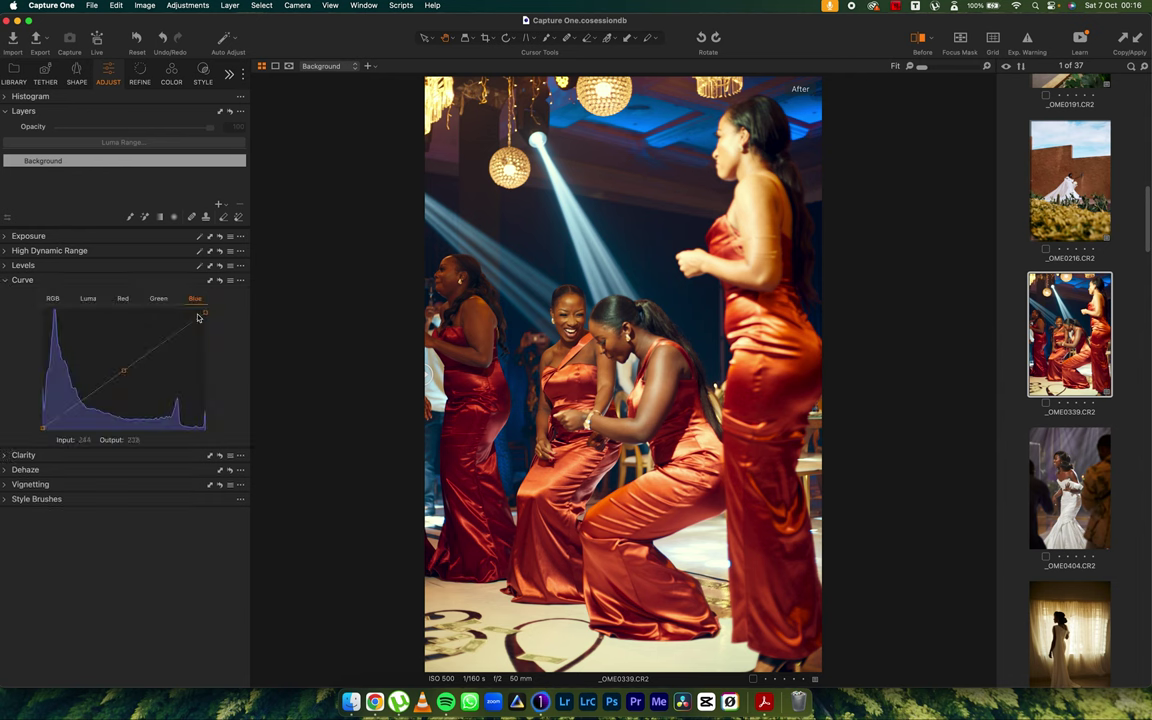
pyautogui.moveTo(208, 321); pyautogui.dragTo(216, 318)
# Step: Review the Midtone and Highlight Color Balance settings of the dancing women photo
pyautogui.click(171, 72)
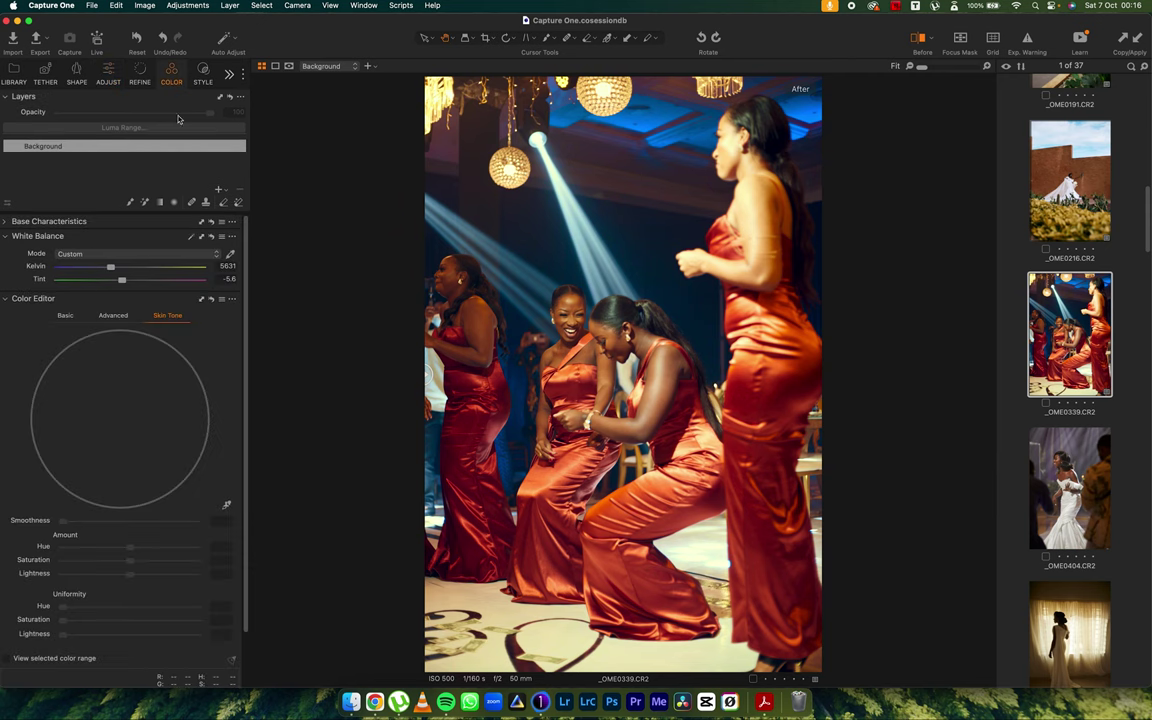
pyautogui.click(5, 298)
pyautogui.click(6, 314)
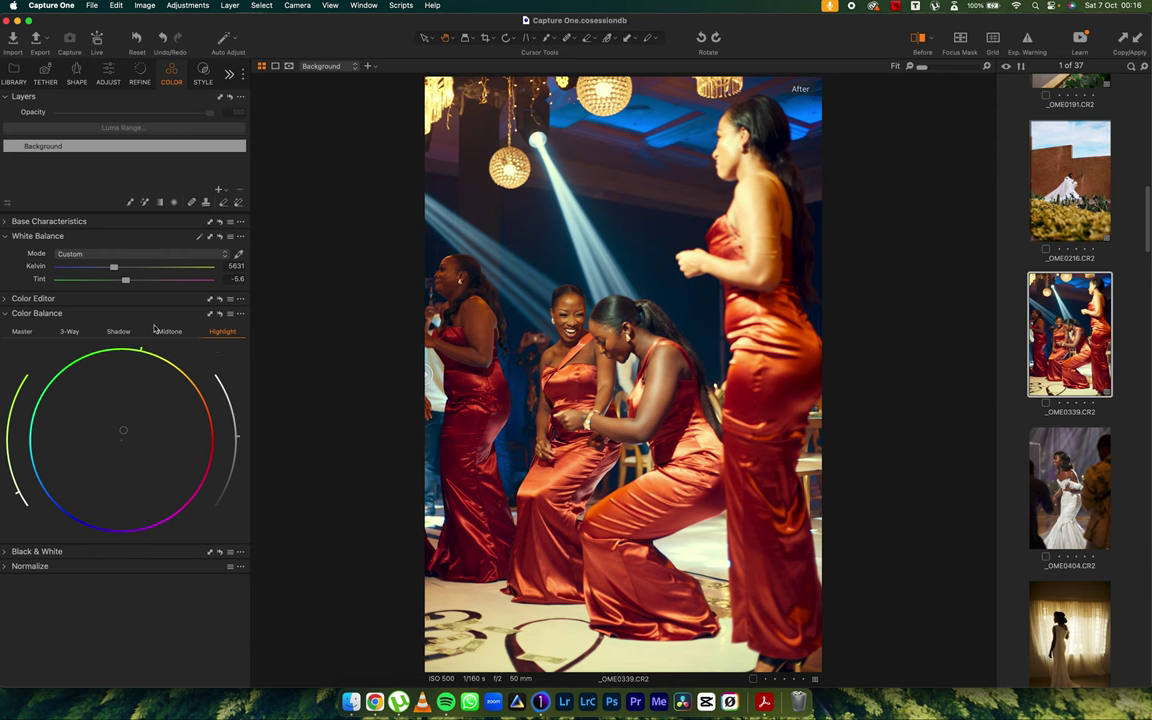
pyautogui.click(167, 331)
pyautogui.click(219, 332)
pyautogui.click(6, 314)
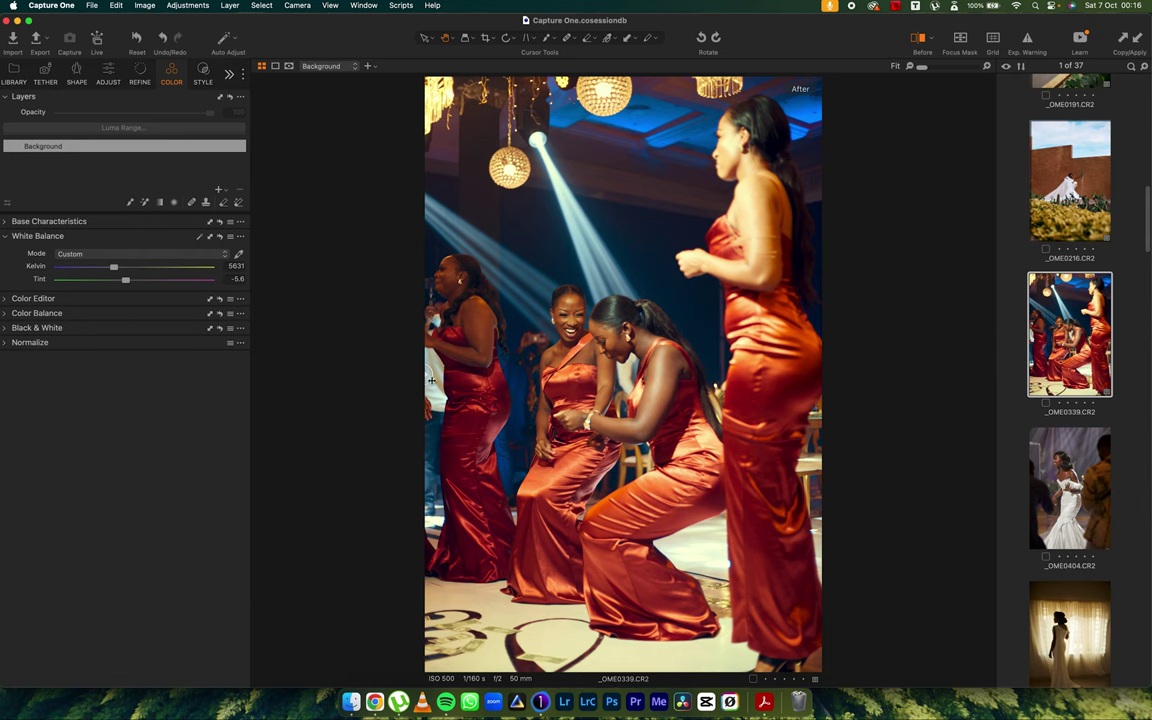
# Step: Turn off the Before/After view and apply the TJD-CREAM style to the dancing bride photo _OME0404.CR2
pyautogui.press('y')
pyautogui.click(1083, 476)
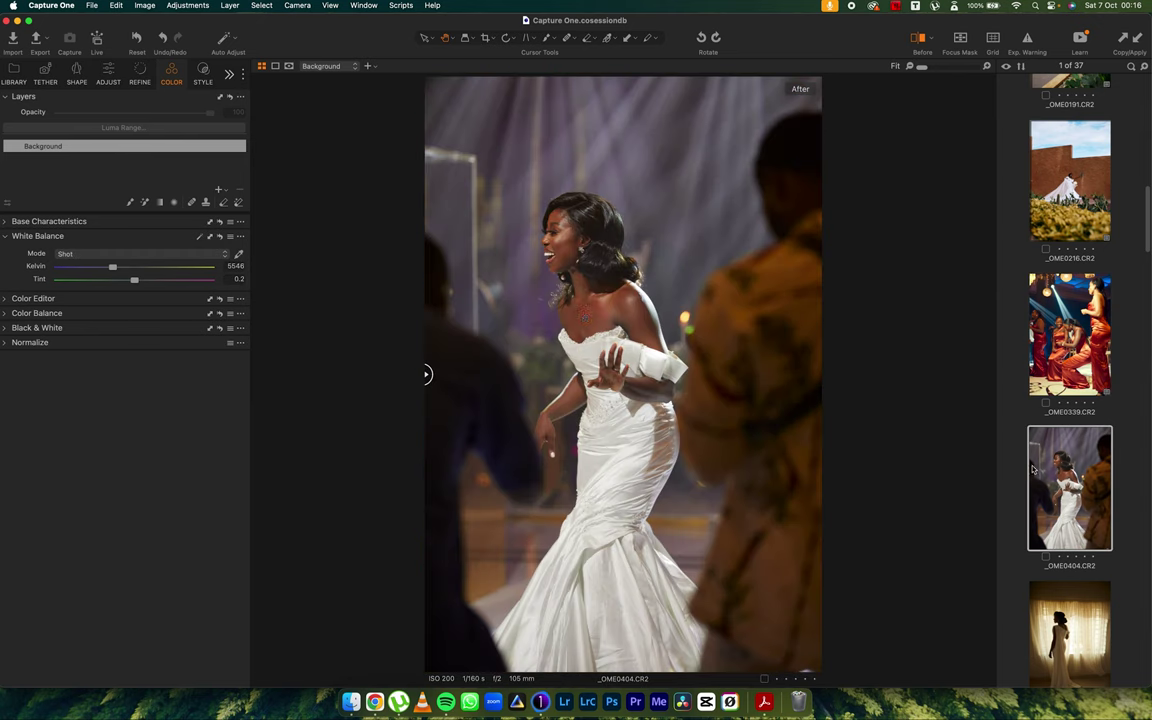
pyautogui.click(203, 74)
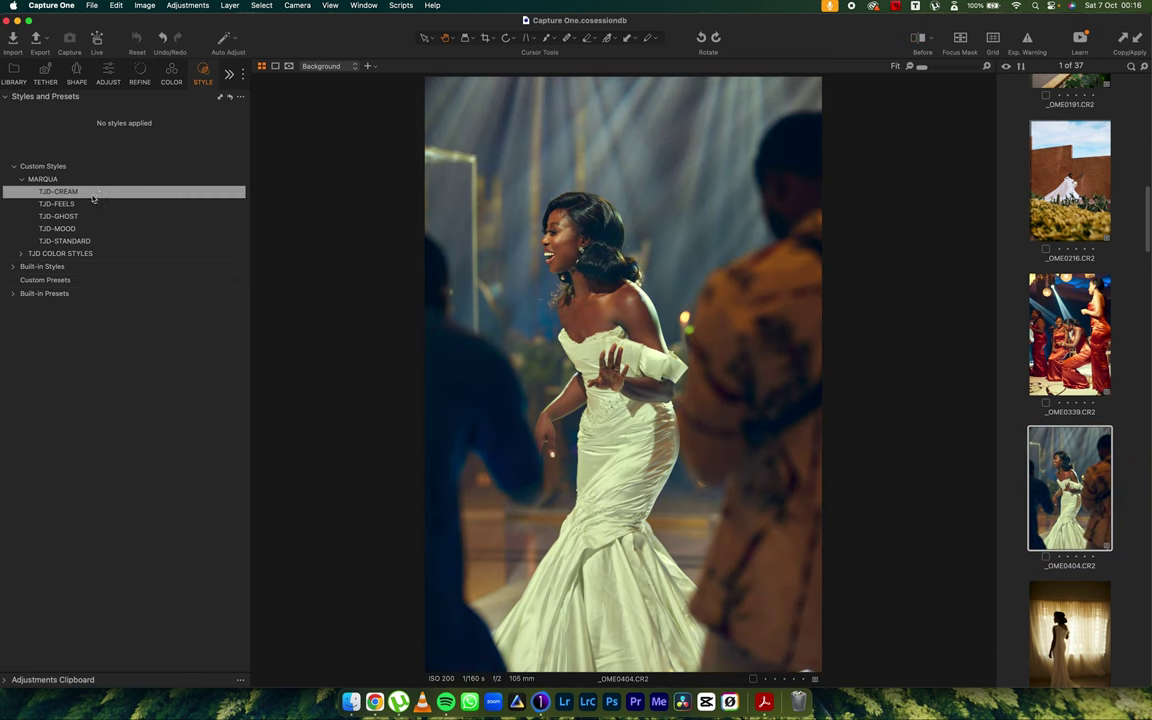
pyautogui.click(87, 197)
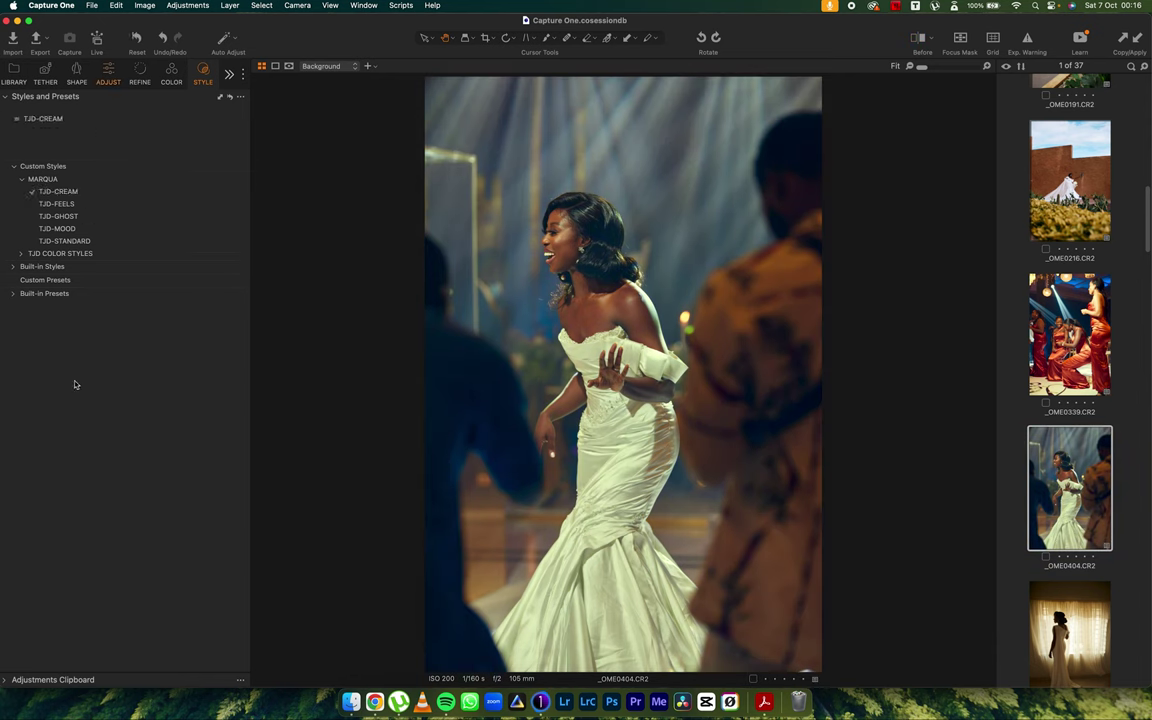
# Step: Set the dancing bride photo's RGB Levels shadow input to 4 and highlight input to 225
pyautogui.click(108, 74)
pyautogui.click(6, 277)
pyautogui.click(6, 265)
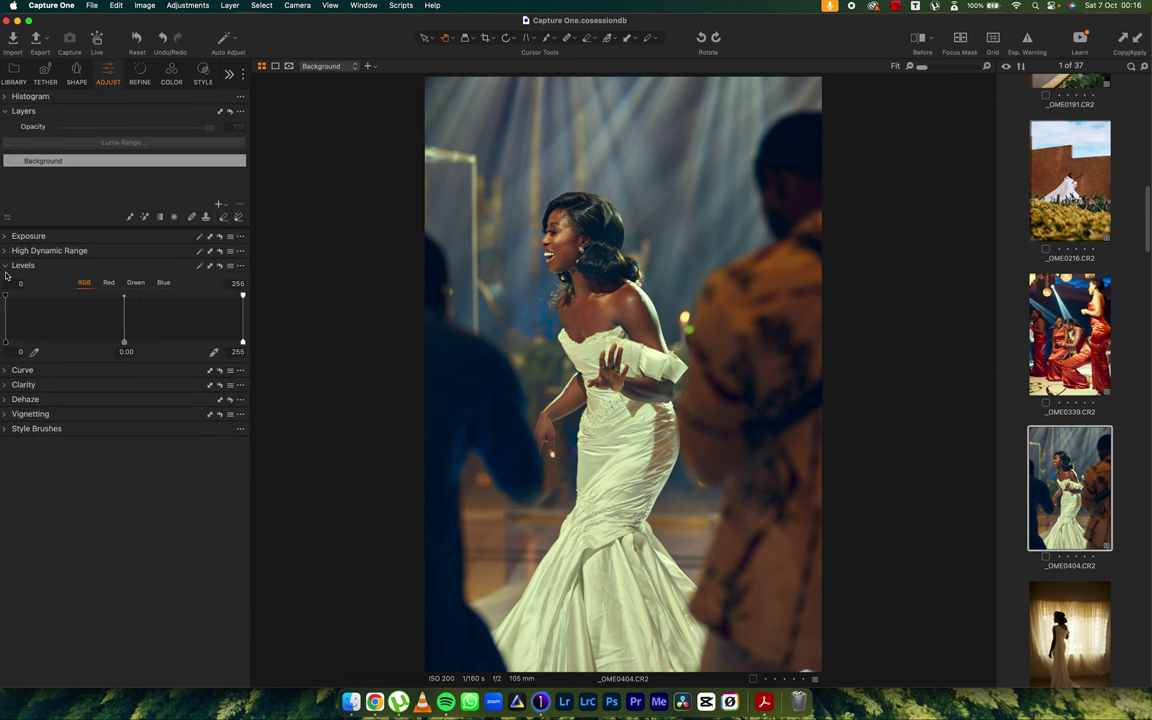
pyautogui.moveTo(5, 344); pyautogui.dragTo(8, 342)
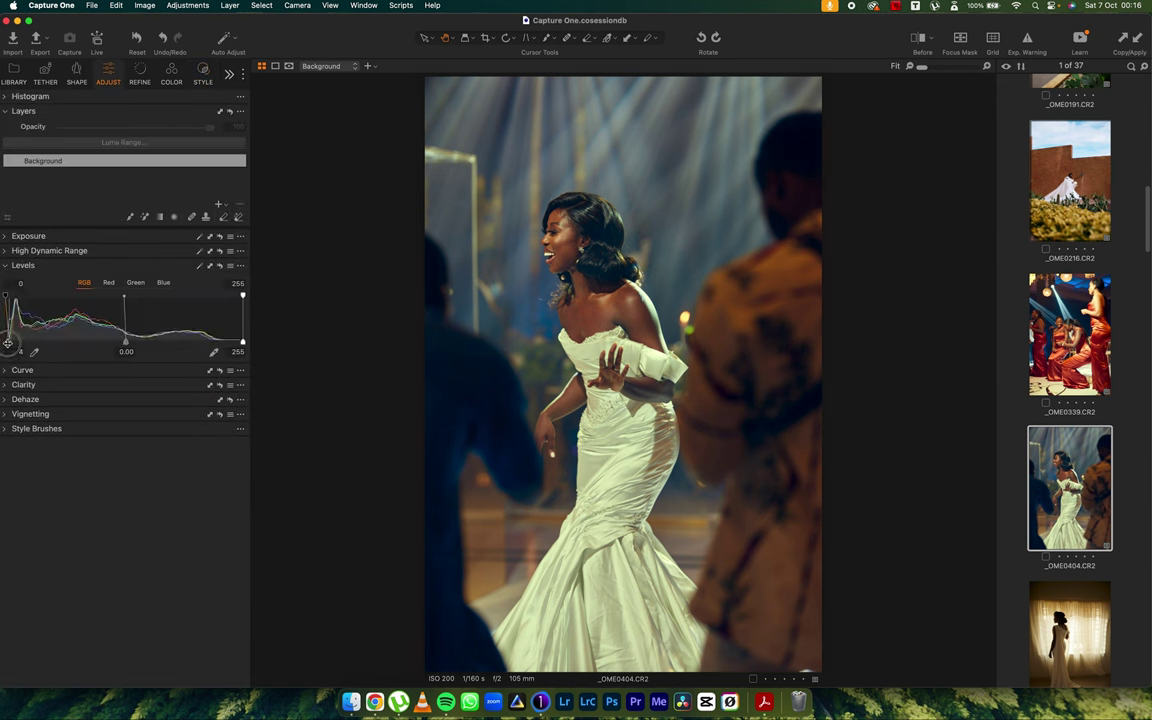
pyautogui.moveTo(242, 344); pyautogui.dragTo(214, 346)
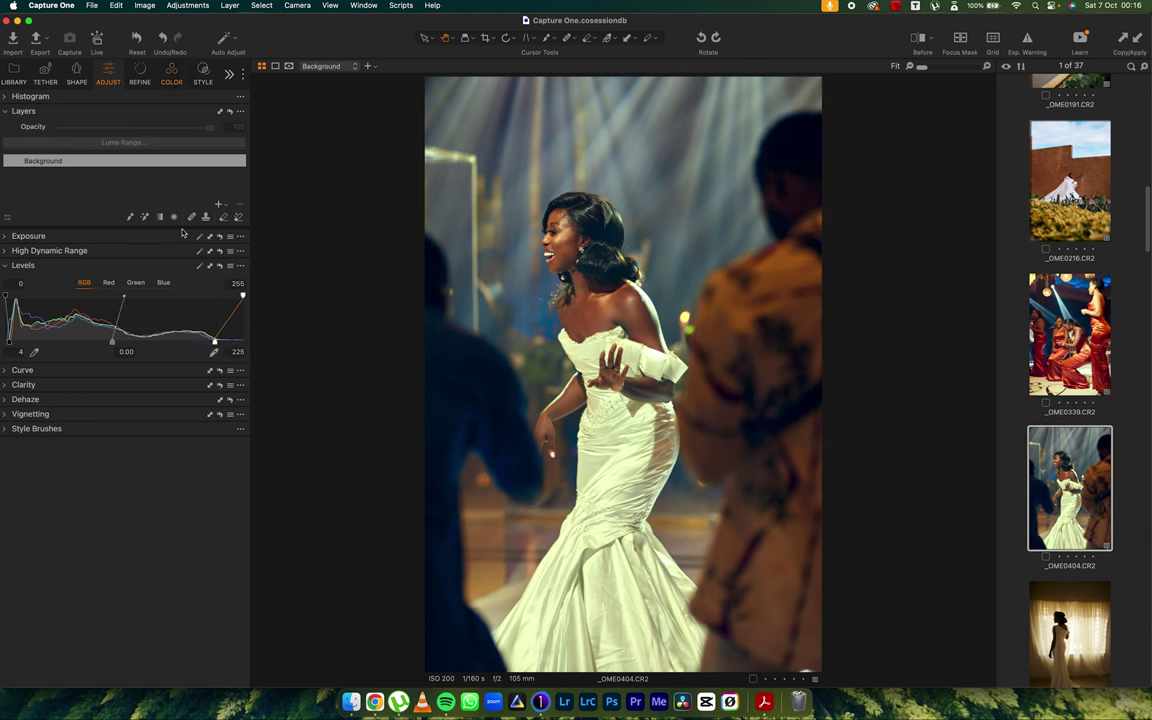
# Step: Shift the Highlight hue in the dancing bride photo's Color Balance from yellow-green toward blue
pyautogui.press('super+alt+6')
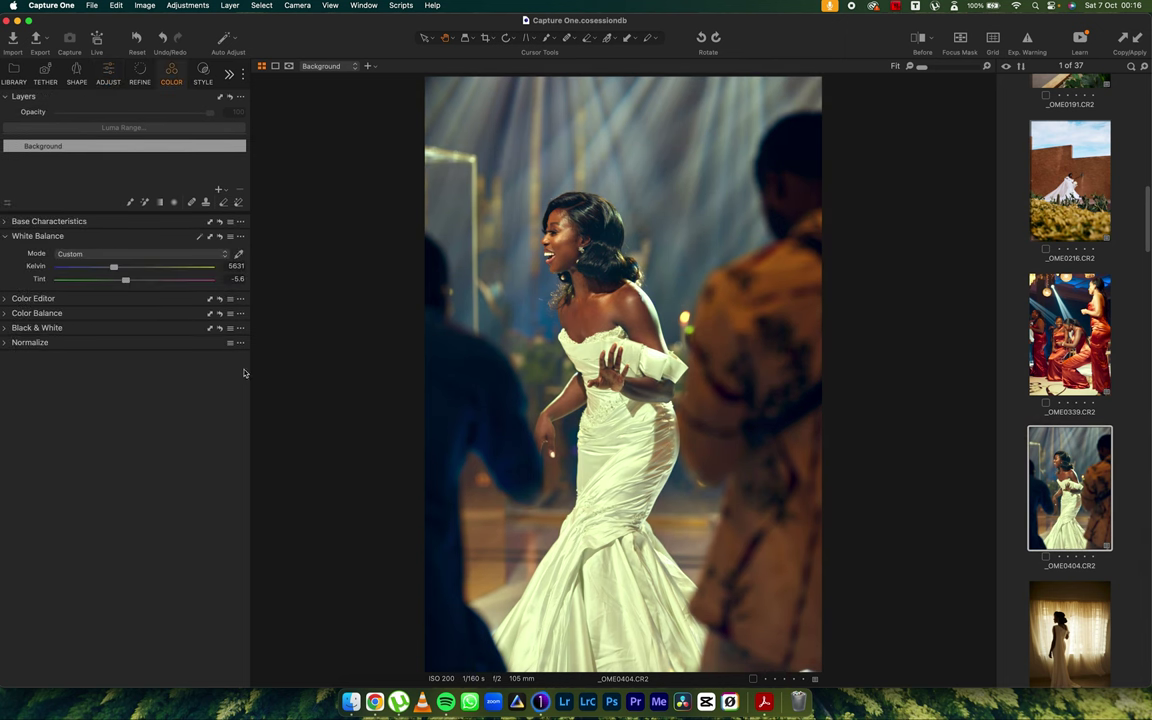
pyautogui.click(6, 299)
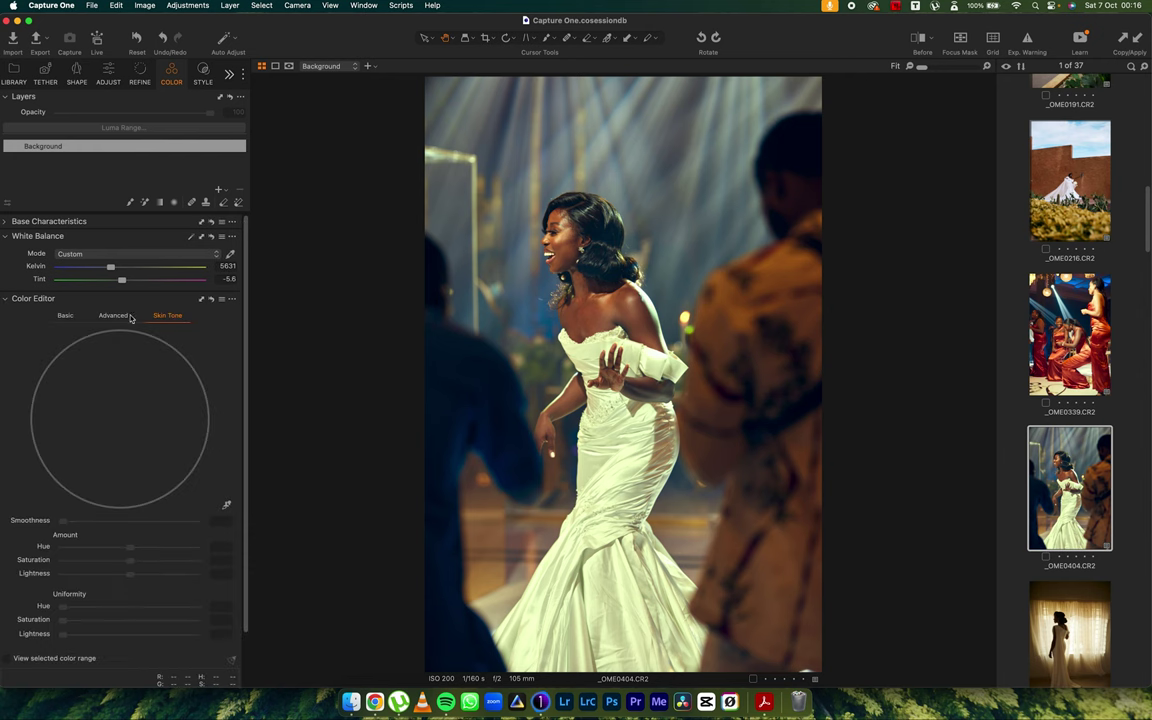
pyautogui.click(6, 299)
pyautogui.click(20, 313)
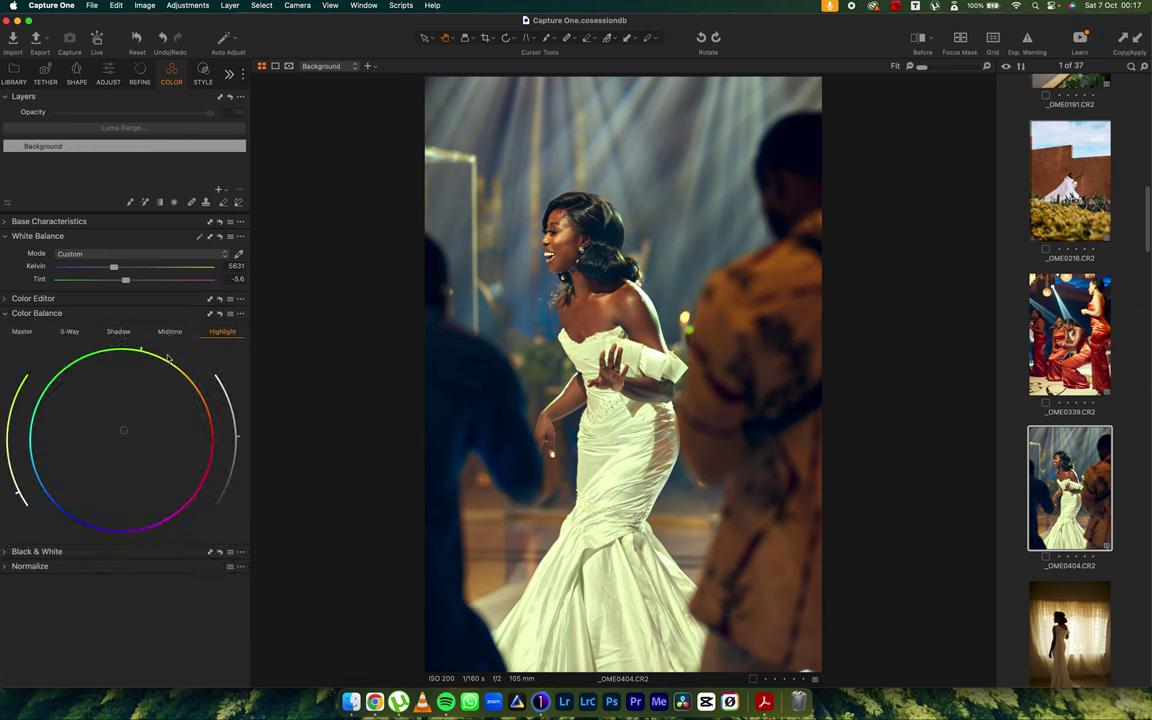
pyautogui.moveTo(141, 352); pyautogui.dragTo(36, 490)
pyautogui.click(8, 313)
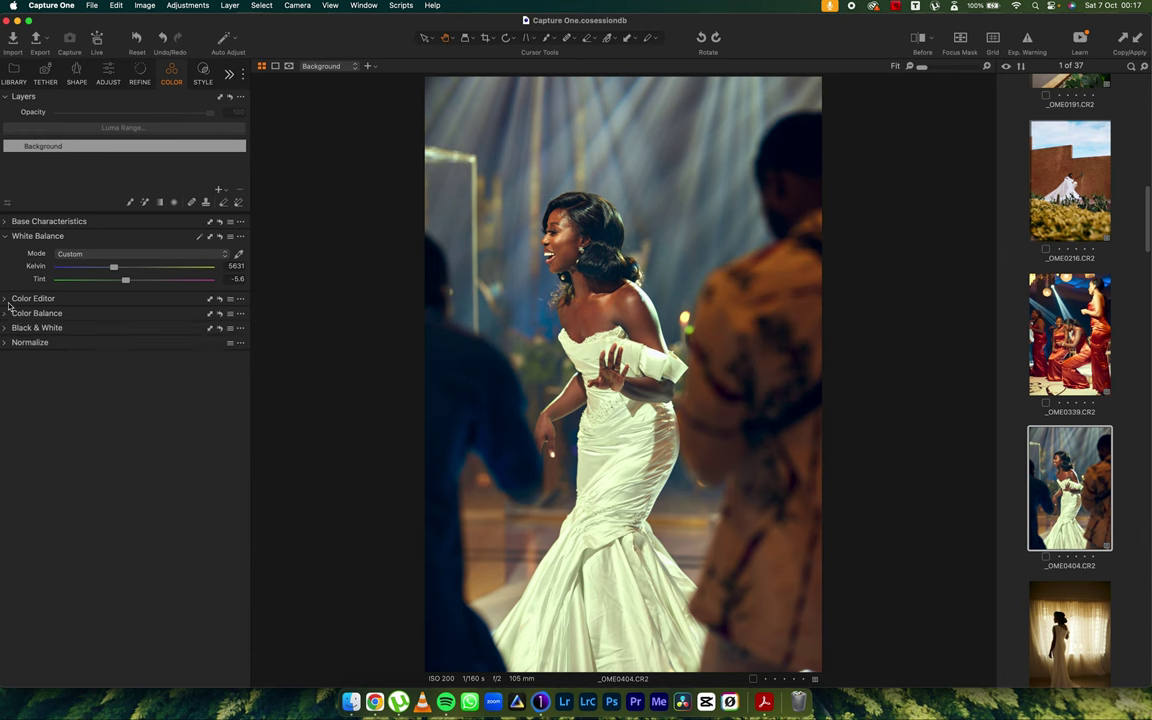
# Step: Pick the dress's pale green range in the Advanced Color Editor, set its Saturation to -57 and compare the photo before and after
pyautogui.click(8, 300)
pyautogui.click(110, 315)
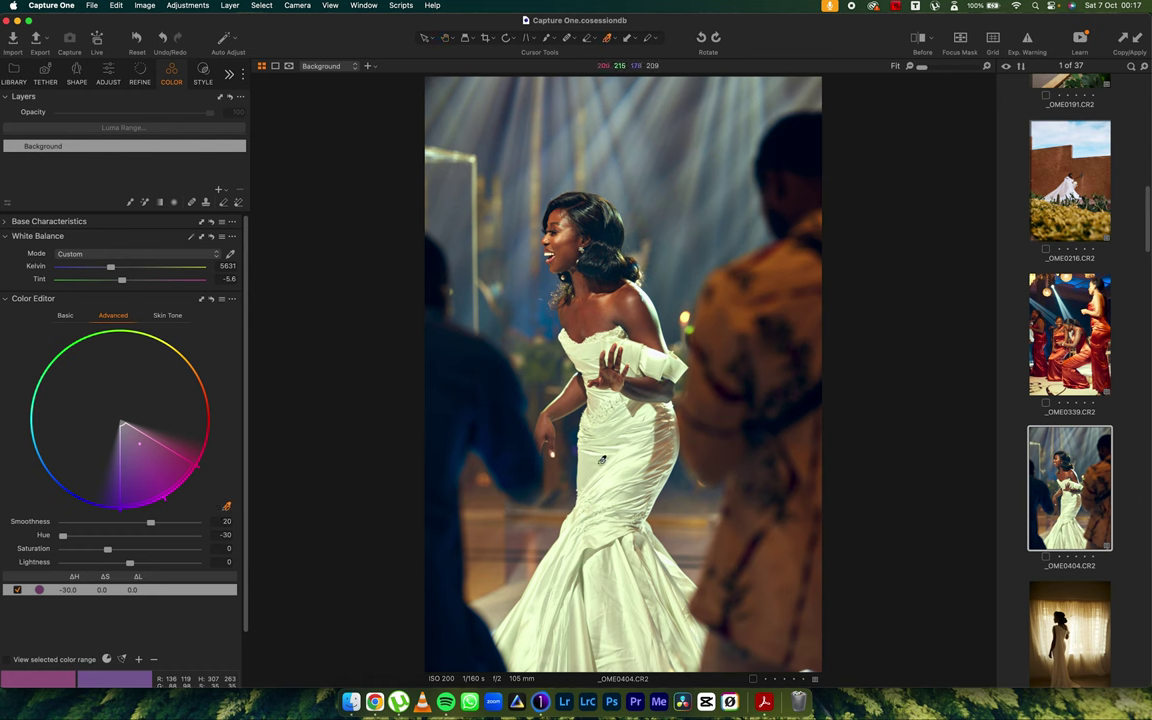
pyautogui.click(541, 414)
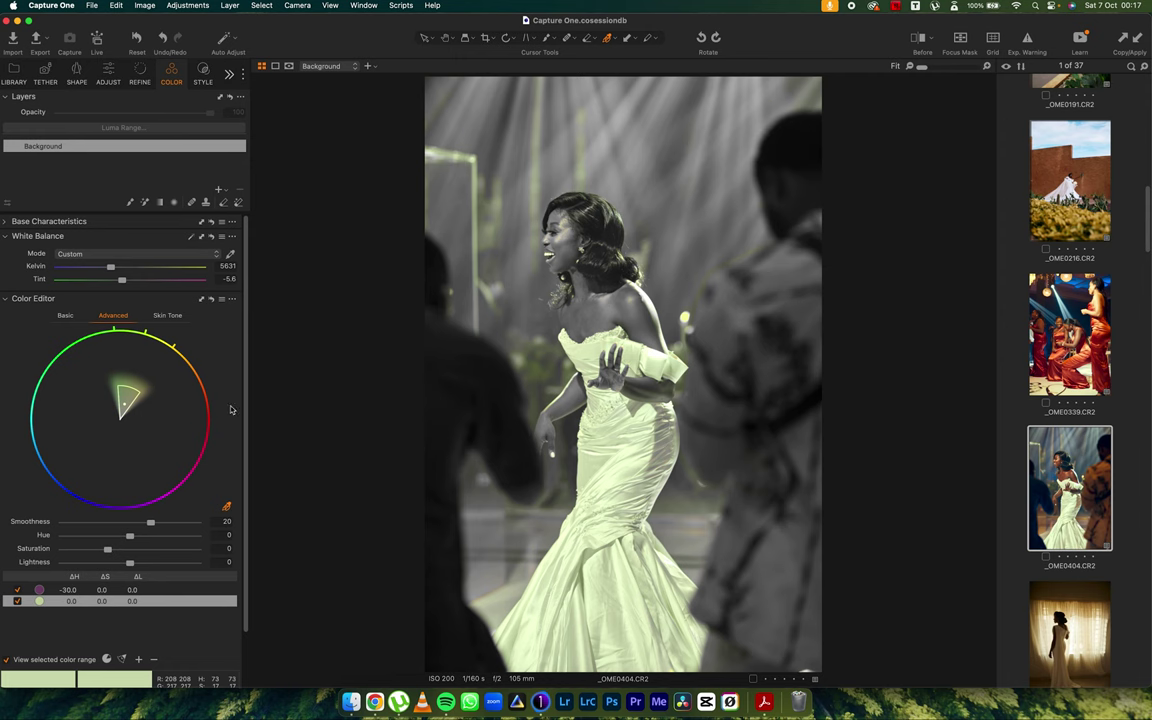
pyautogui.click(5, 661)
pyautogui.moveTo(107, 549); pyautogui.dragTo(83, 551)
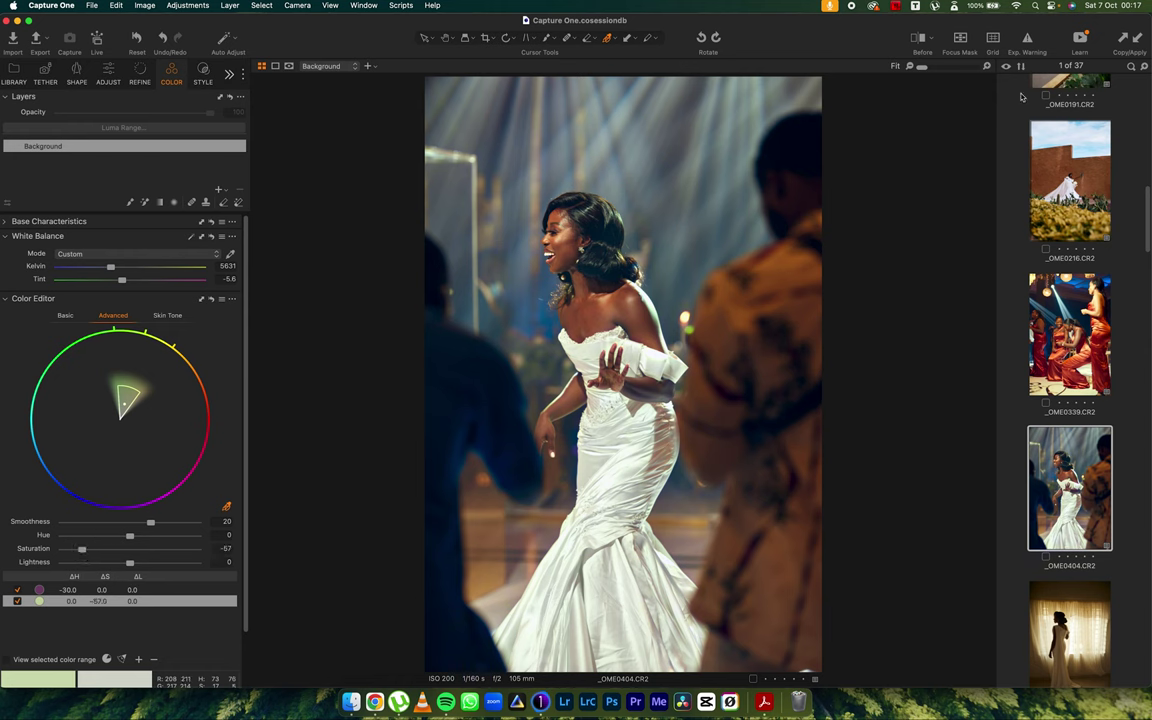
pyautogui.click(915, 45)
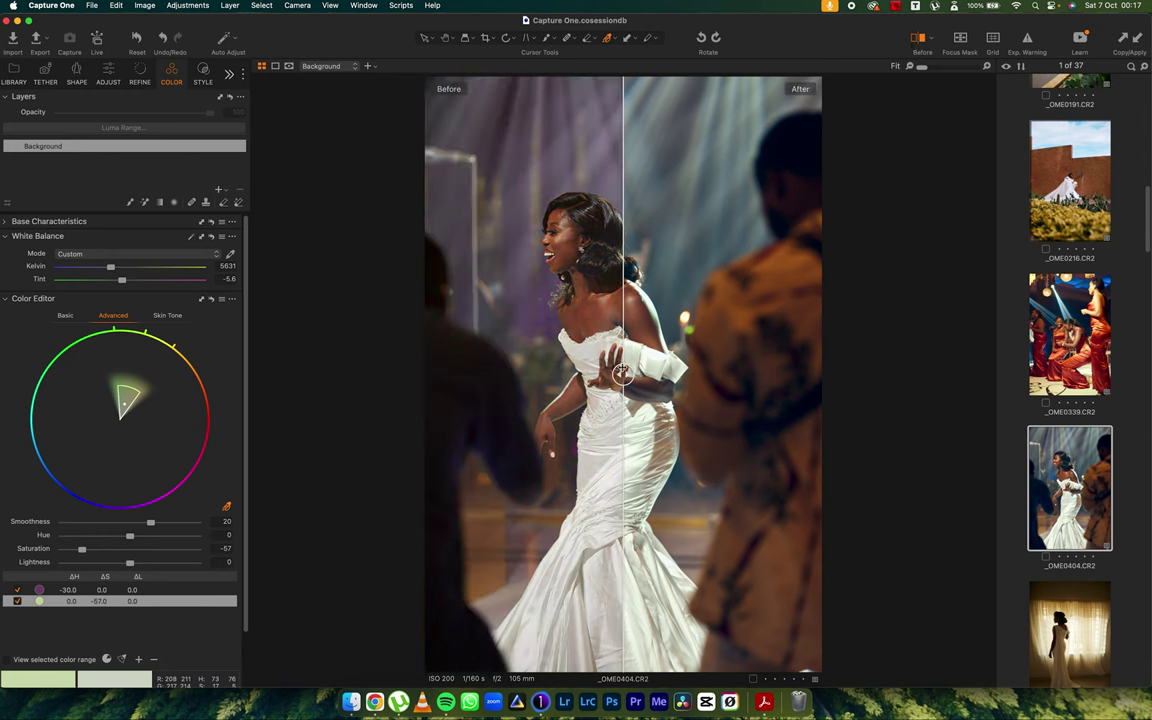
pyautogui.moveTo(623, 374); pyautogui.dragTo(291, 365)
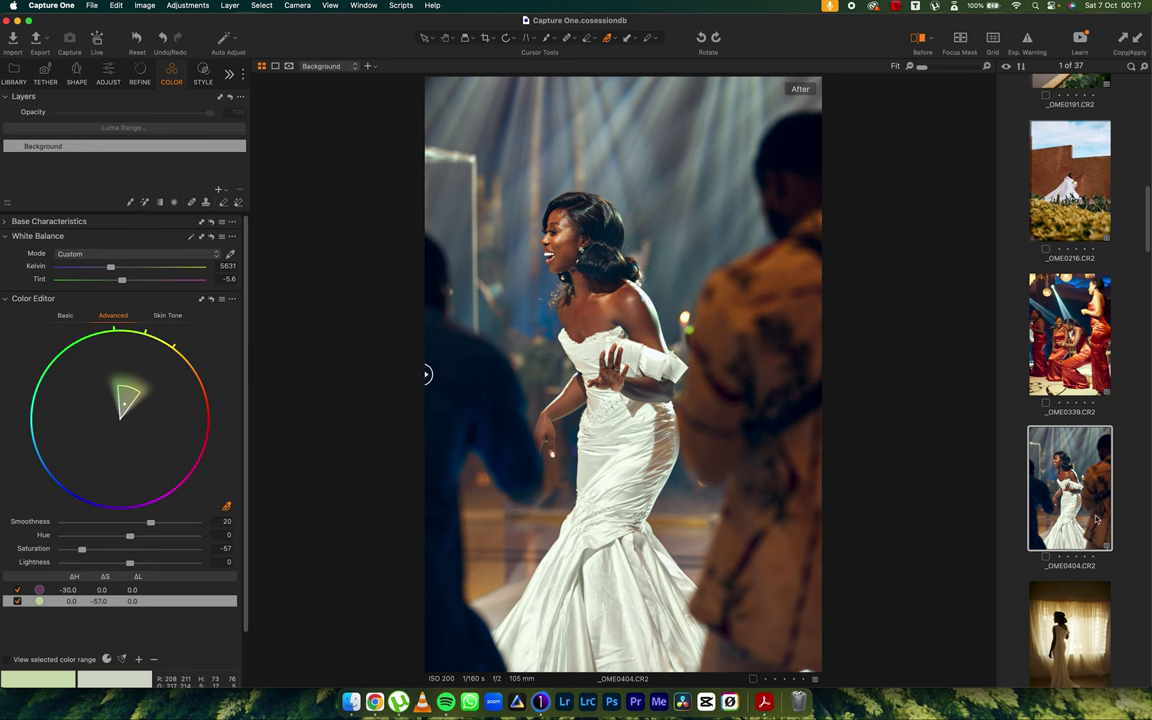
# Step: Apply the TJD-GHOST style to the window silhouette photo TJDL6294.CR2 and set its lens correction Light Falloff to 120
pyautogui.click(1076, 632)
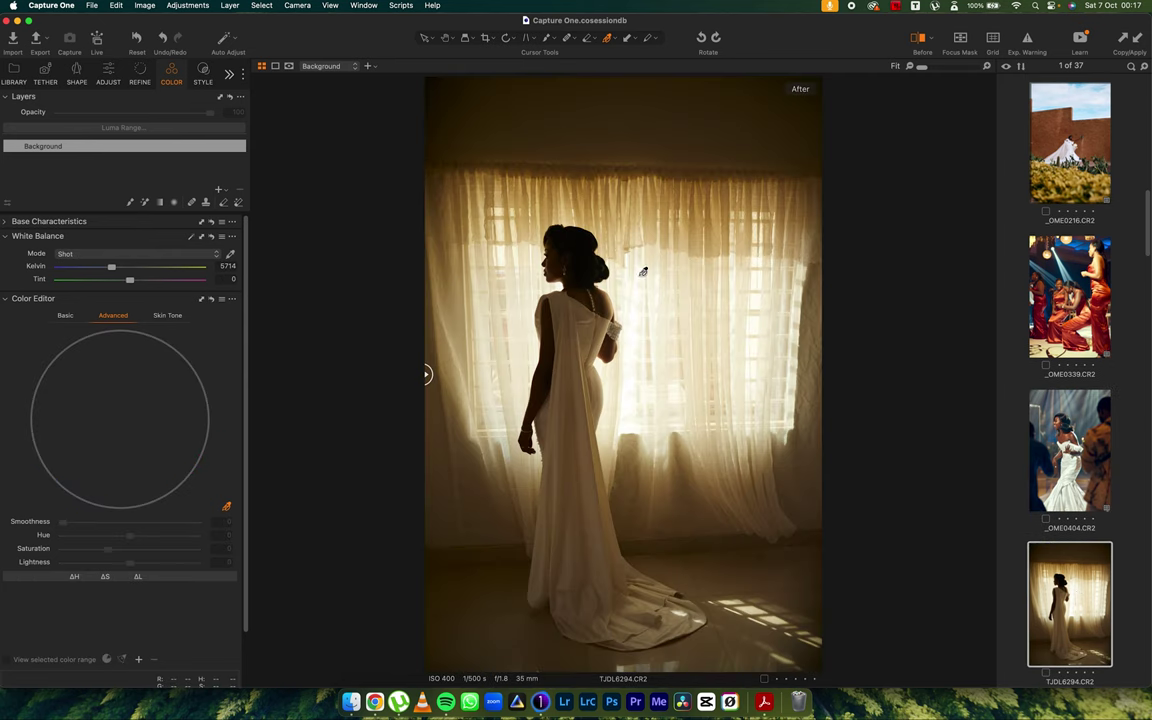
pyautogui.click(204, 72)
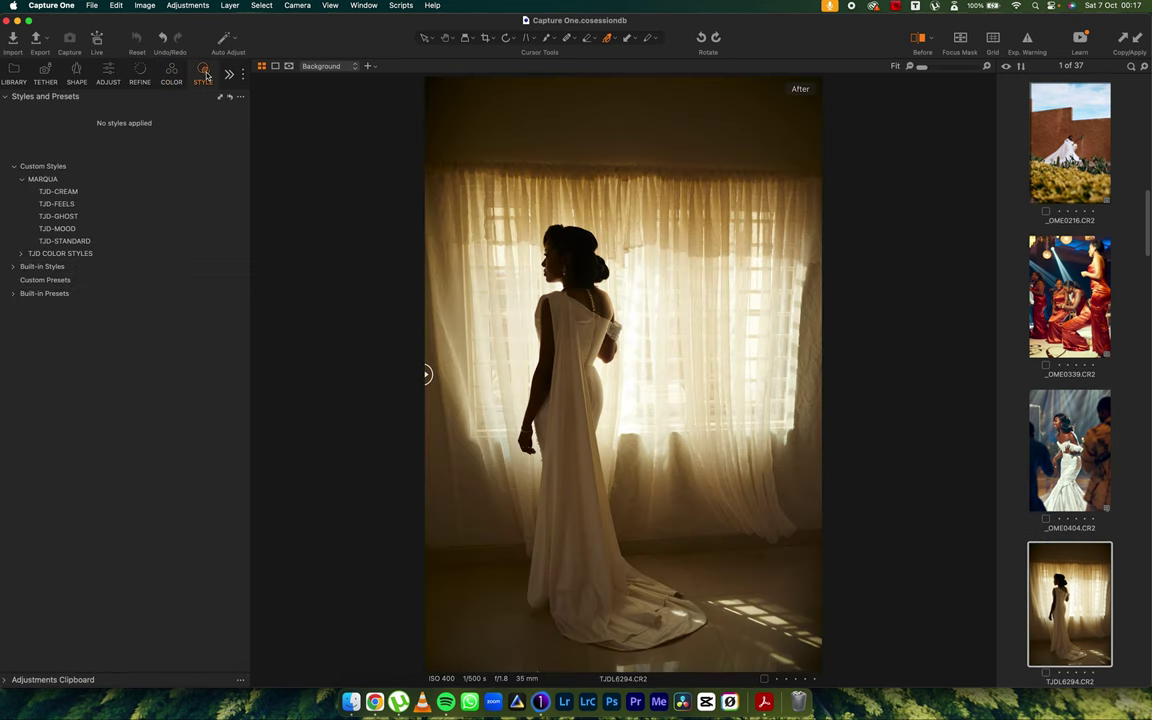
pyautogui.click(71, 221)
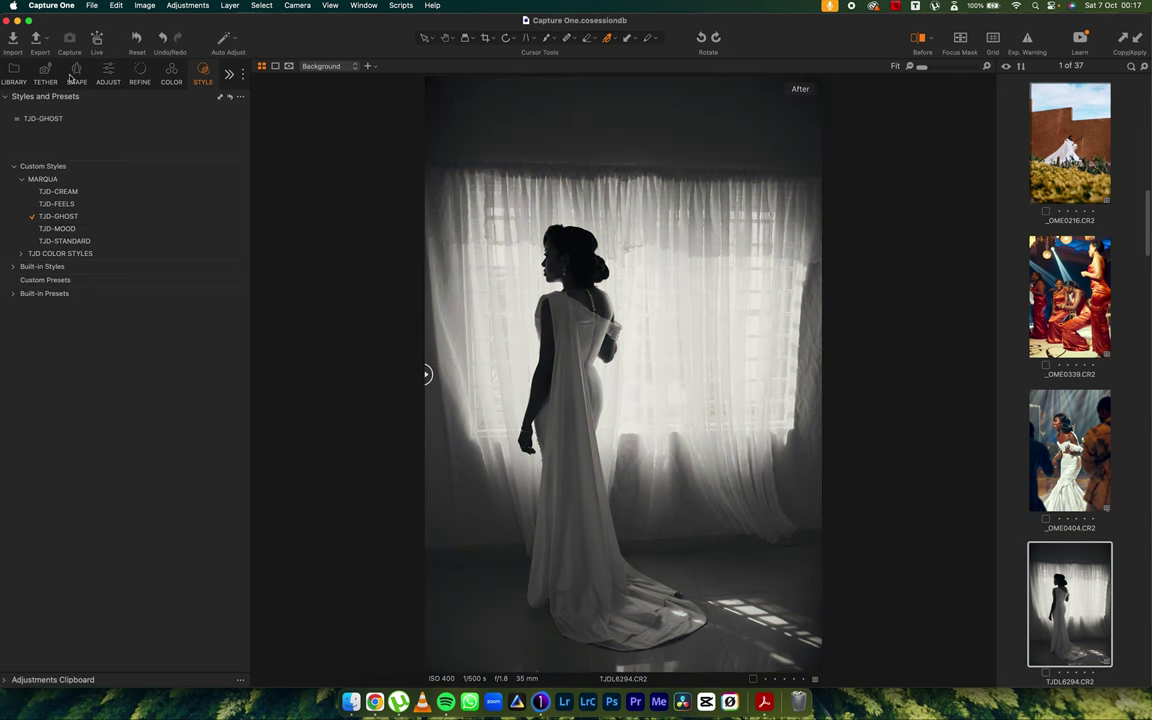
pyautogui.click(74, 70)
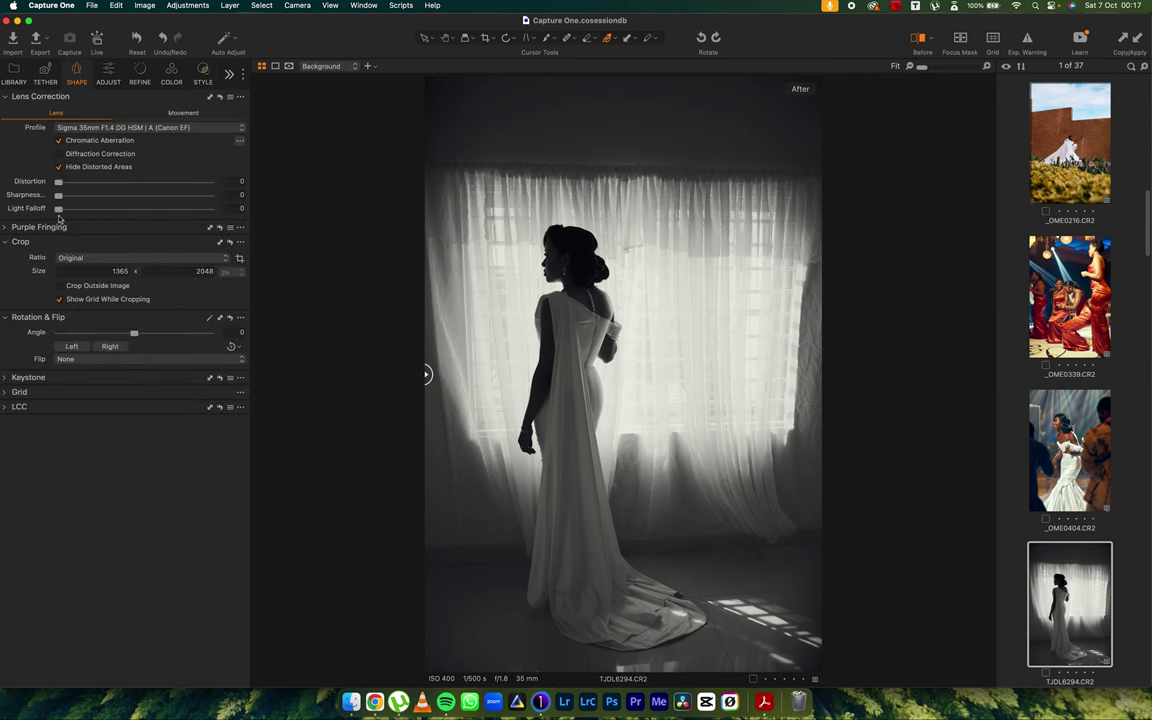
pyautogui.moveTo(60, 211); pyautogui.dragTo(219, 210)
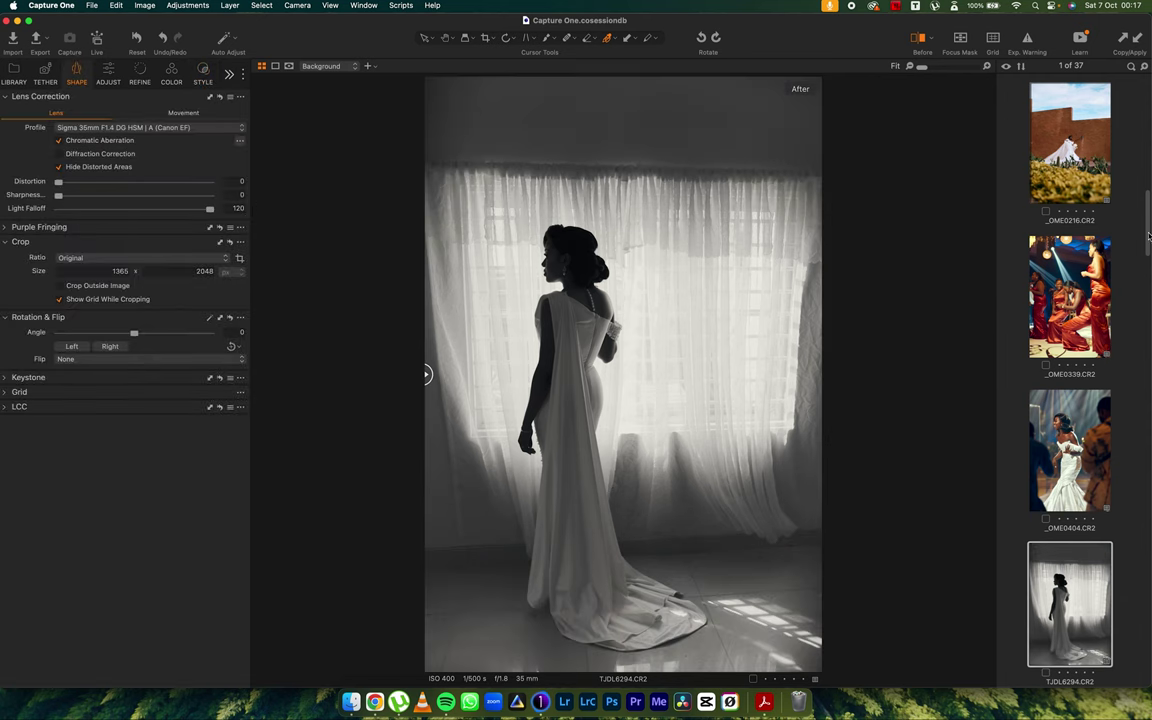
# Step: Apply the TJD-STANDARD style to TJDL6578.CR2, the photo of the bride on the bridge
pyautogui.scroll(-5, 1148, 236)
pyautogui.press('Right')
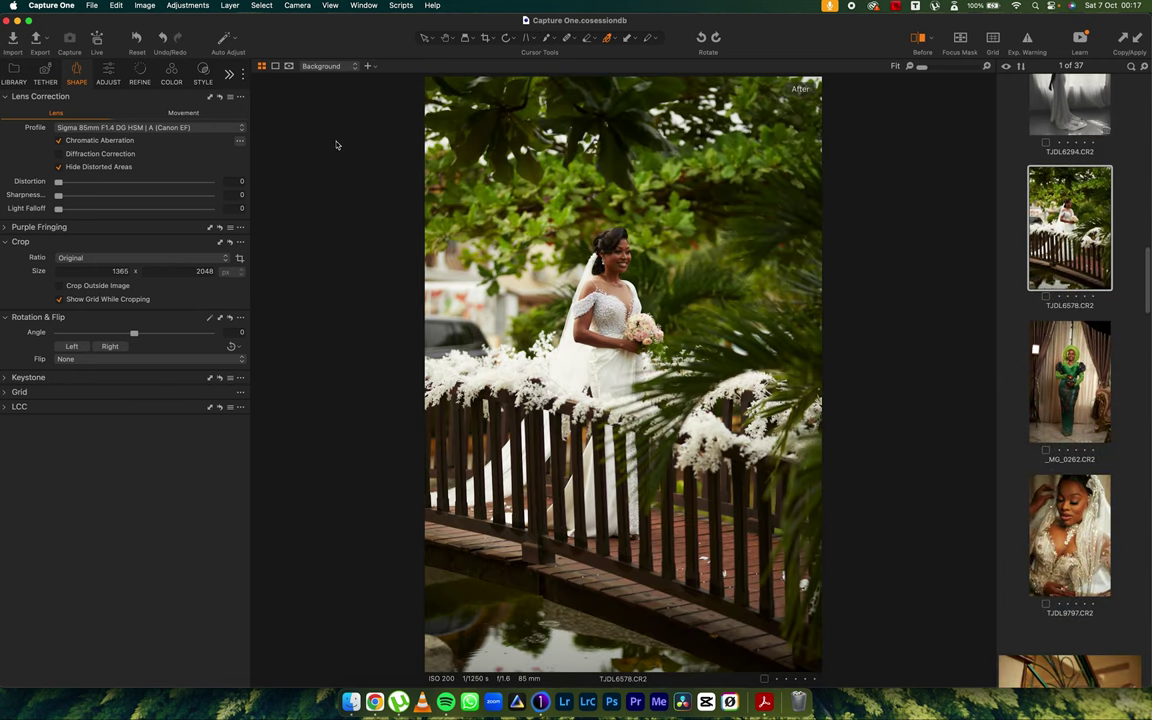
pyautogui.click(205, 72)
pyautogui.click(196, 242)
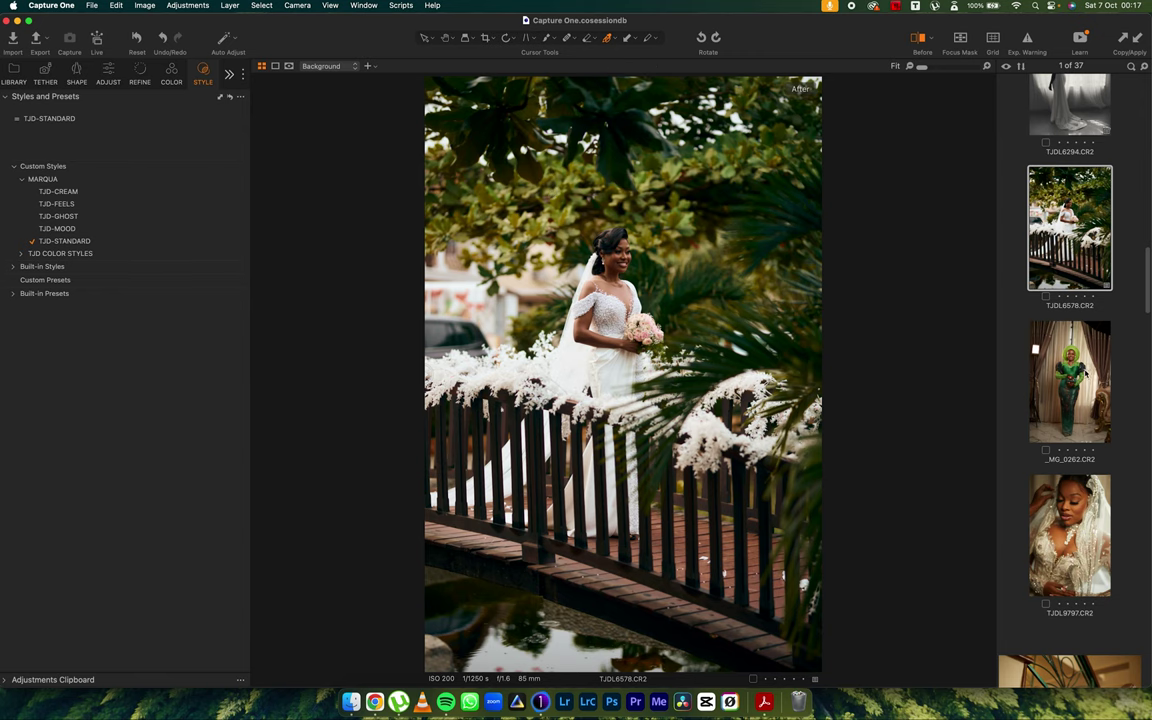
# Step: Apply the TJD-CREAM style to _MG_0262.CR2, the photo of the woman in green, and straighten the tilted image
pyautogui.click(1069, 380)
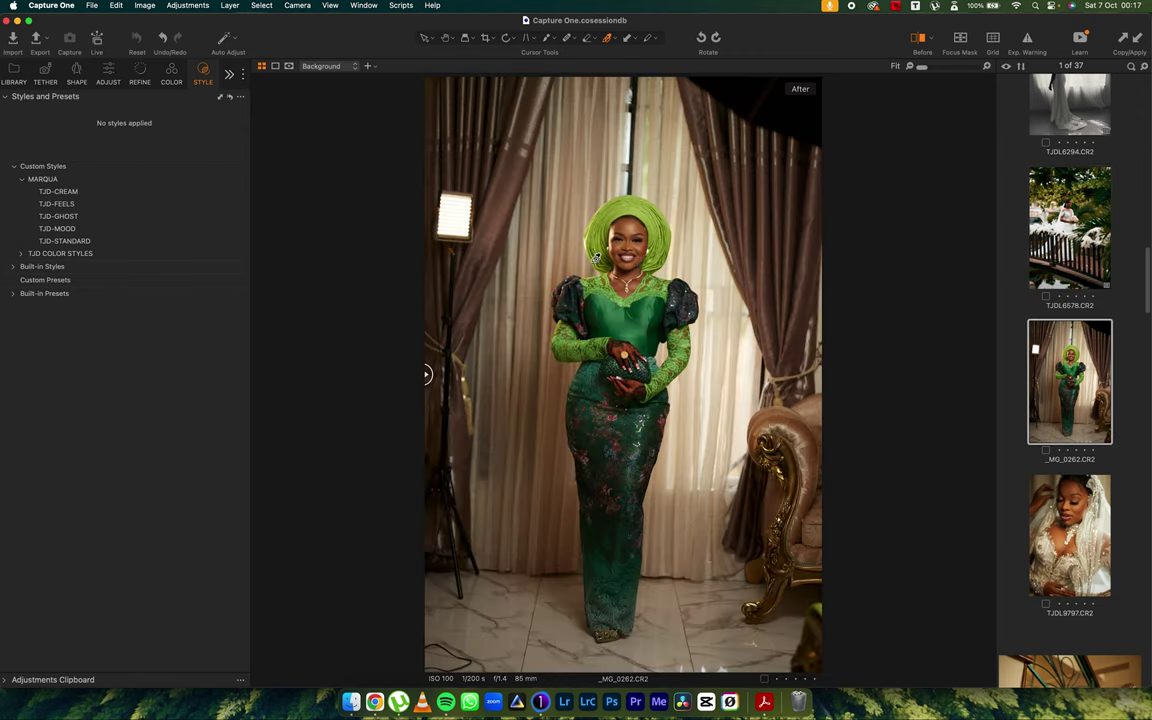
pyautogui.click(90, 192)
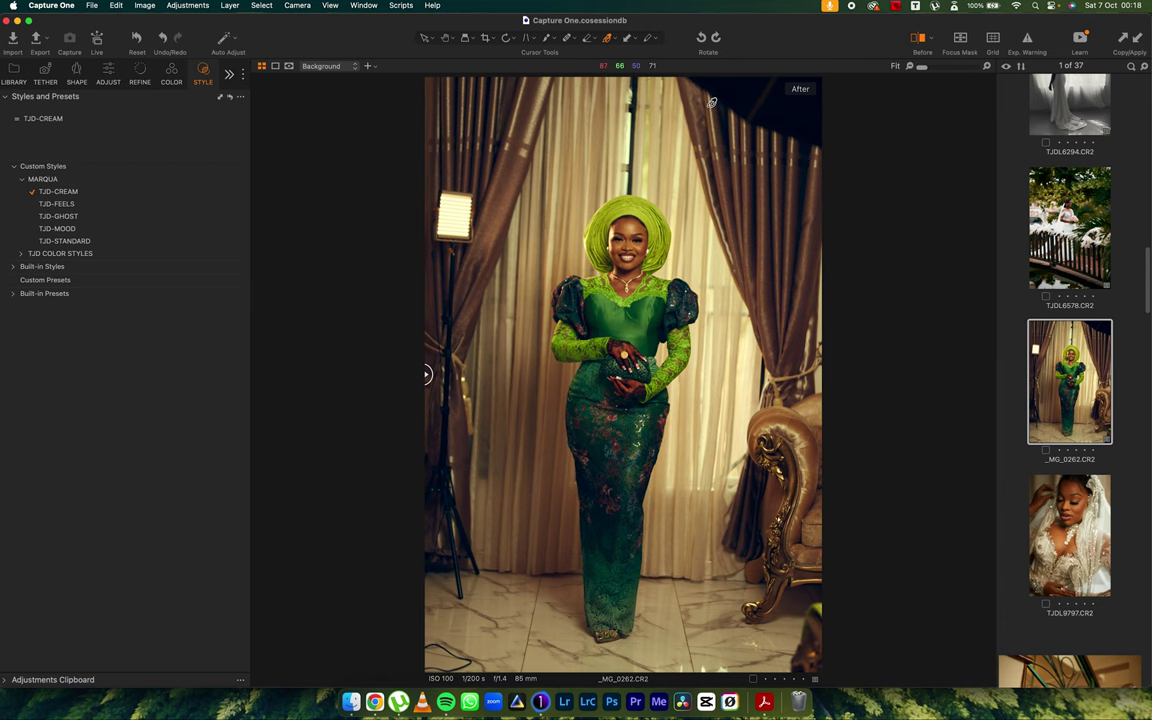
pyautogui.click(505, 38)
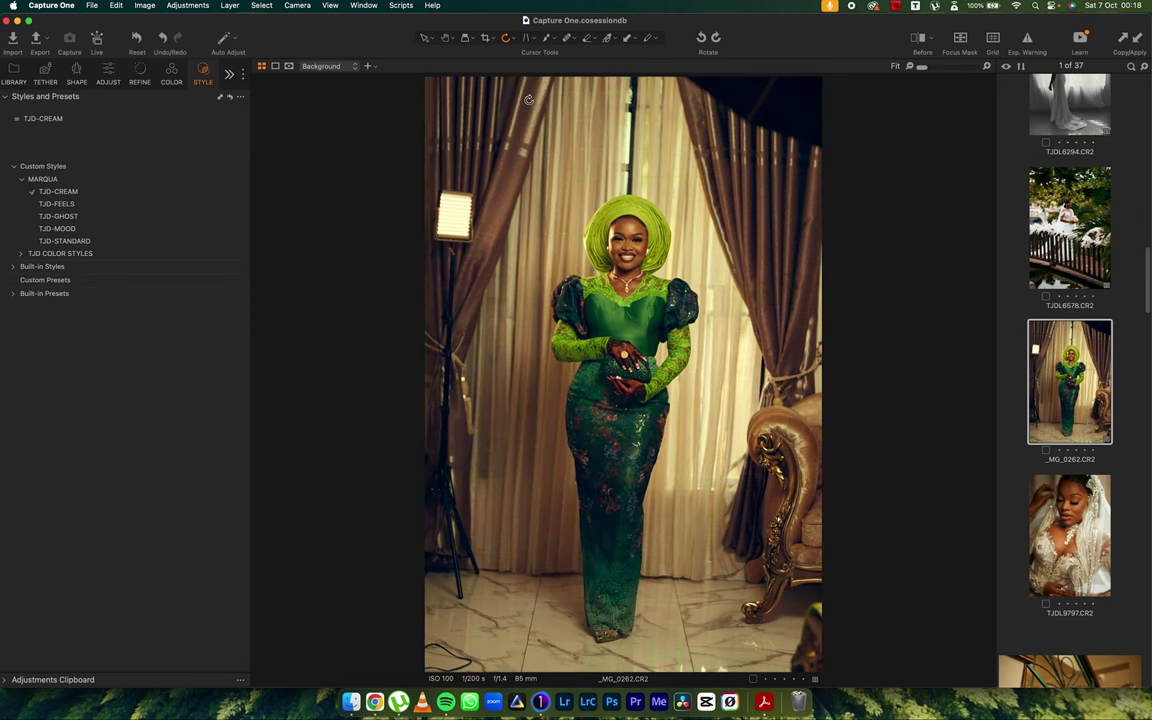
pyautogui.moveTo(465, 93); pyautogui.dragTo(534, 101)
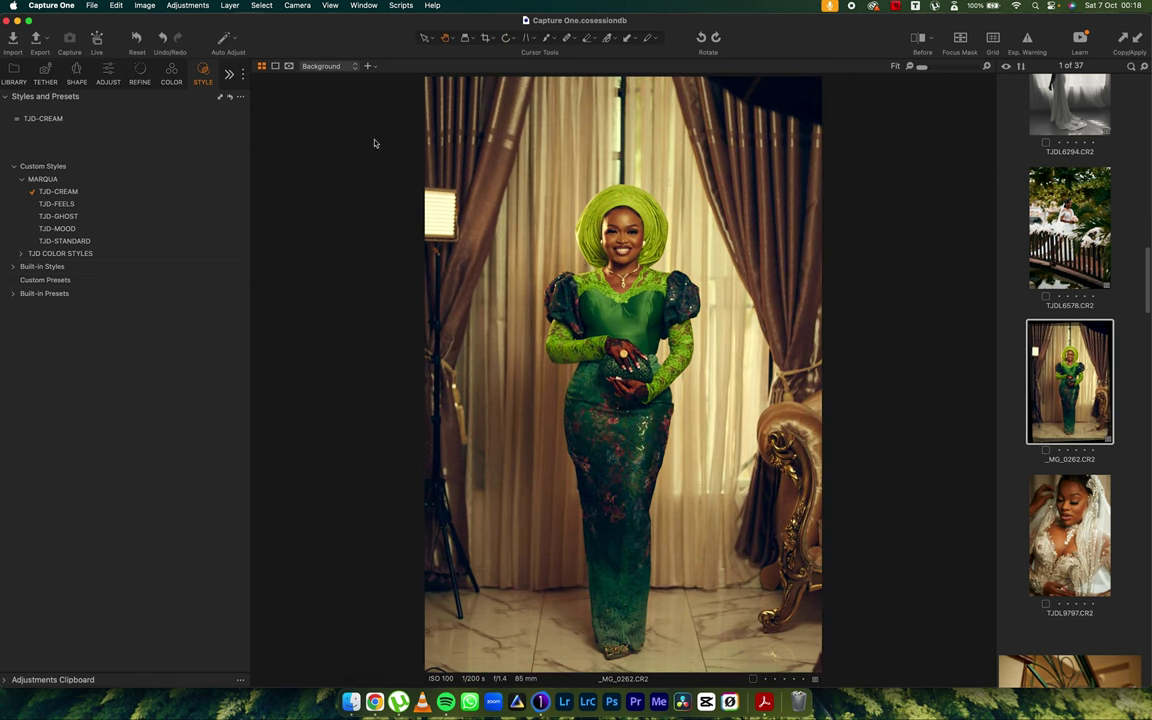
# Step: Compare the green-dress photo _MG_0262.CR2 before and after its edits and revisit the bridge bride photo
pyautogui.click(917, 38)
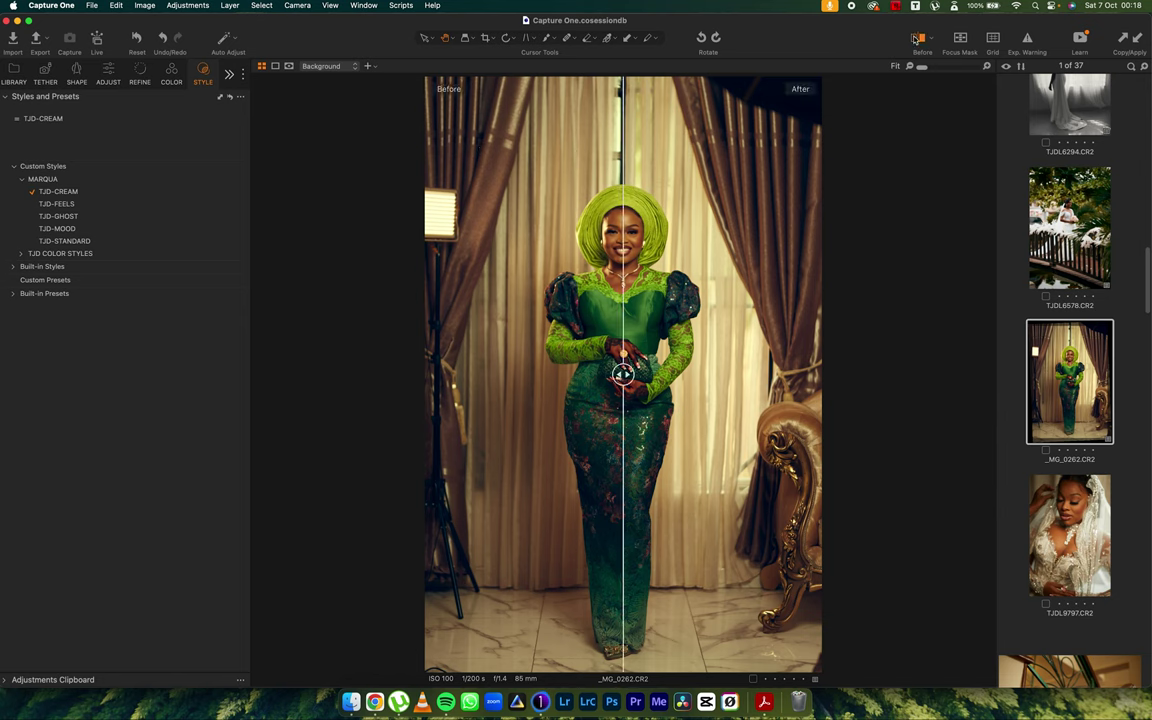
pyautogui.moveTo(698, 370); pyautogui.dragTo(410, 386)
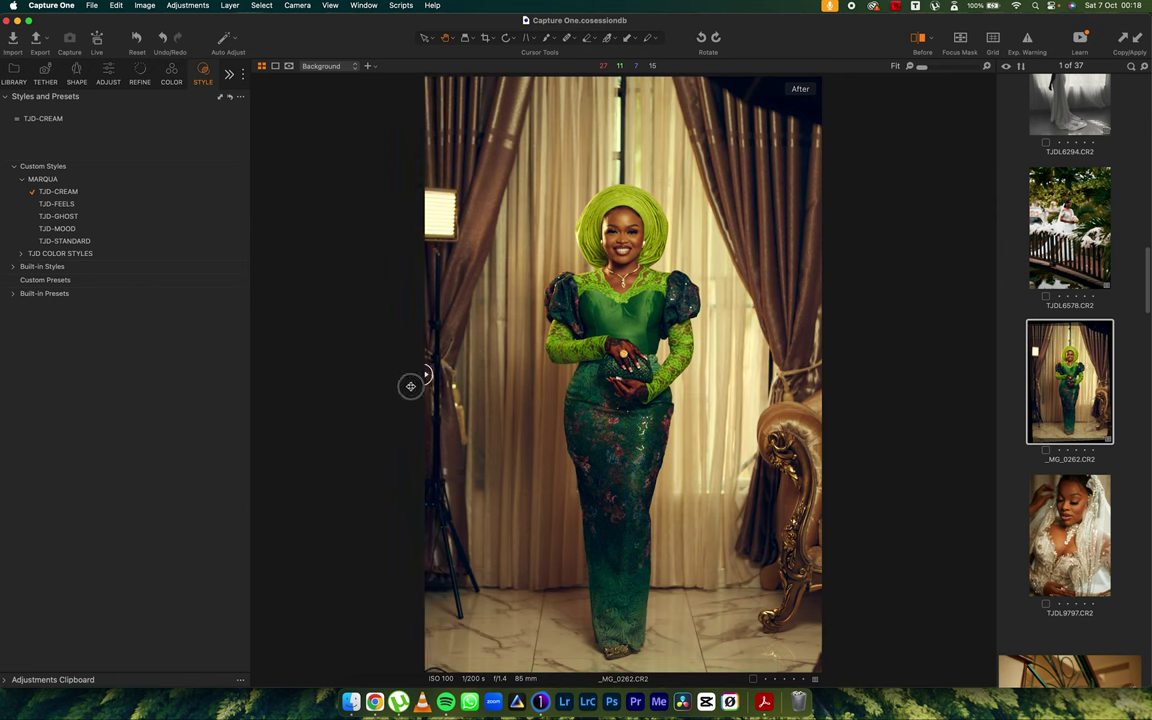
pyautogui.click(231, 78)
pyautogui.click(252, 86)
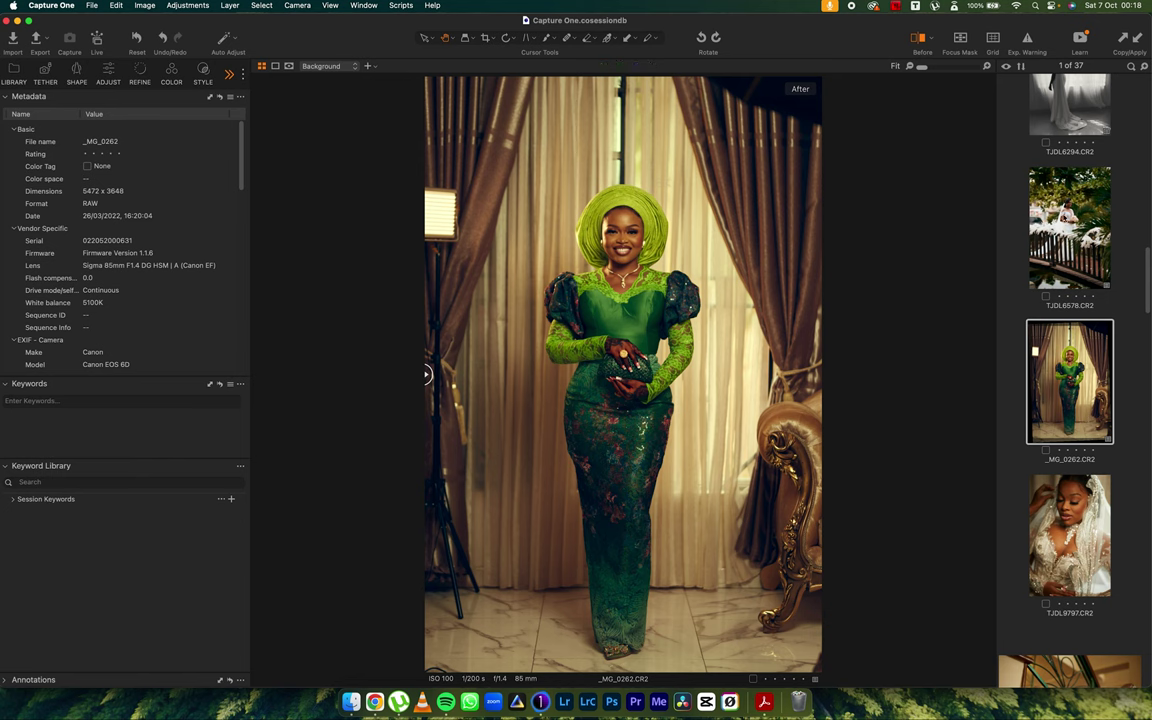
pyautogui.click(1069, 228)
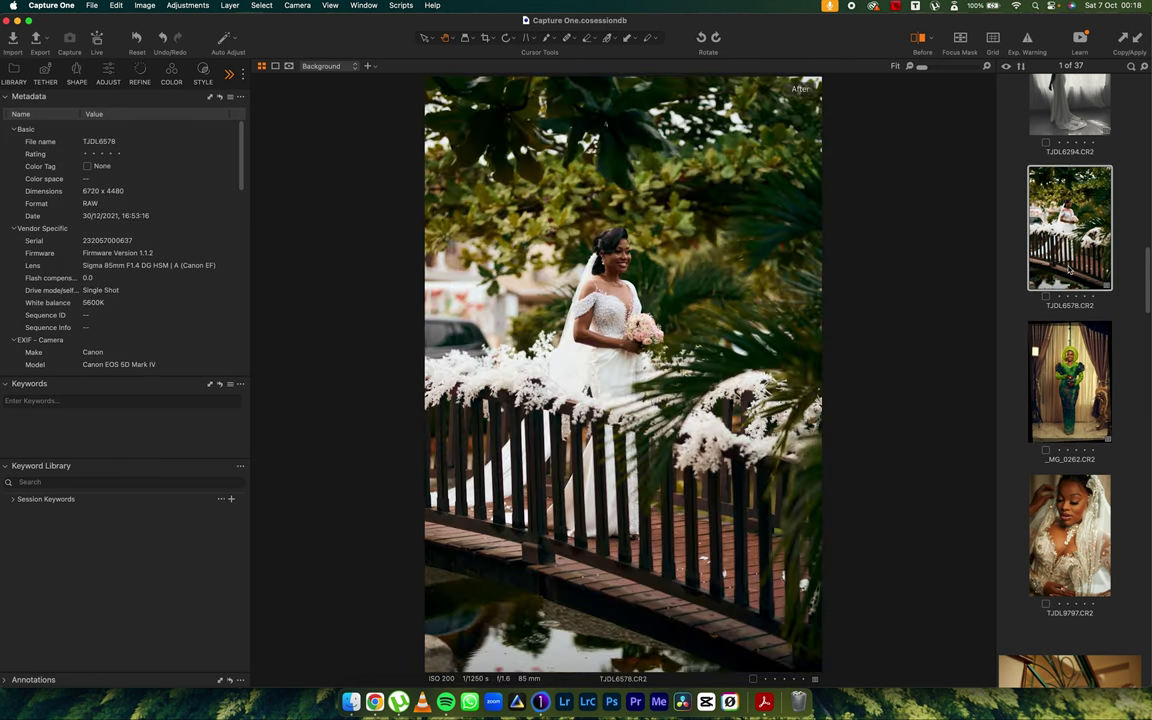
# Step: Apply the TJD-MOOD style to the veiled bride portrait TJDL9797.CR2 and compare it before and after
pyautogui.click(1080, 528)
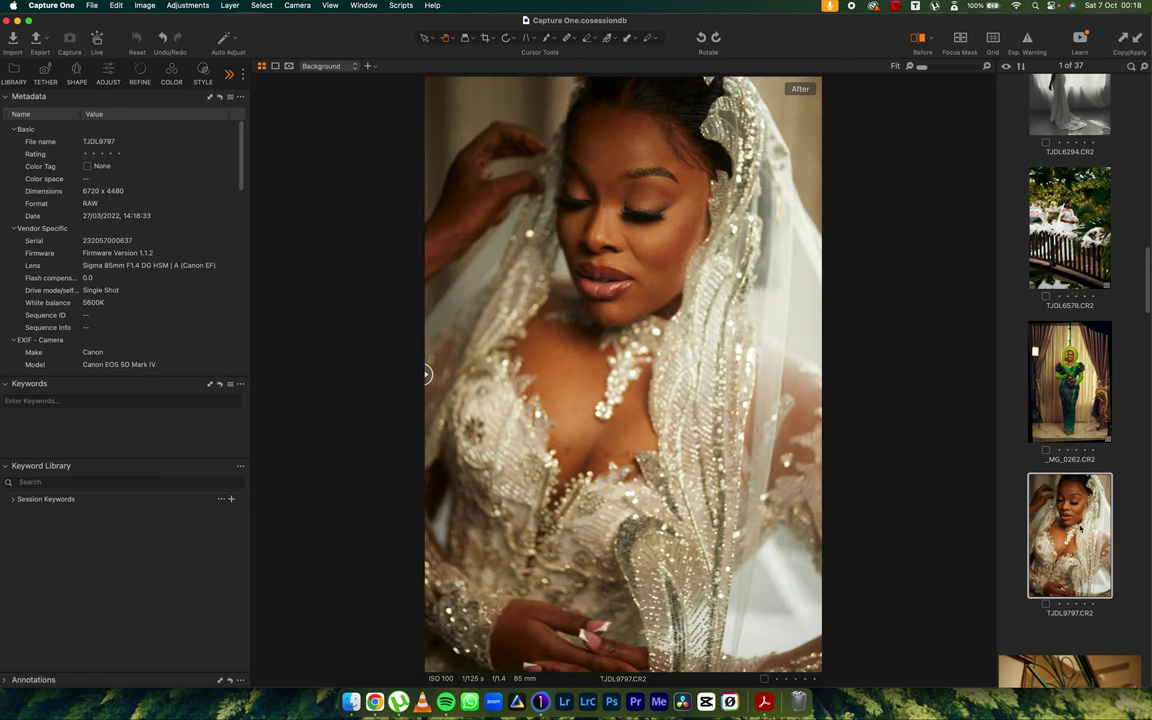
pyautogui.click(203, 72)
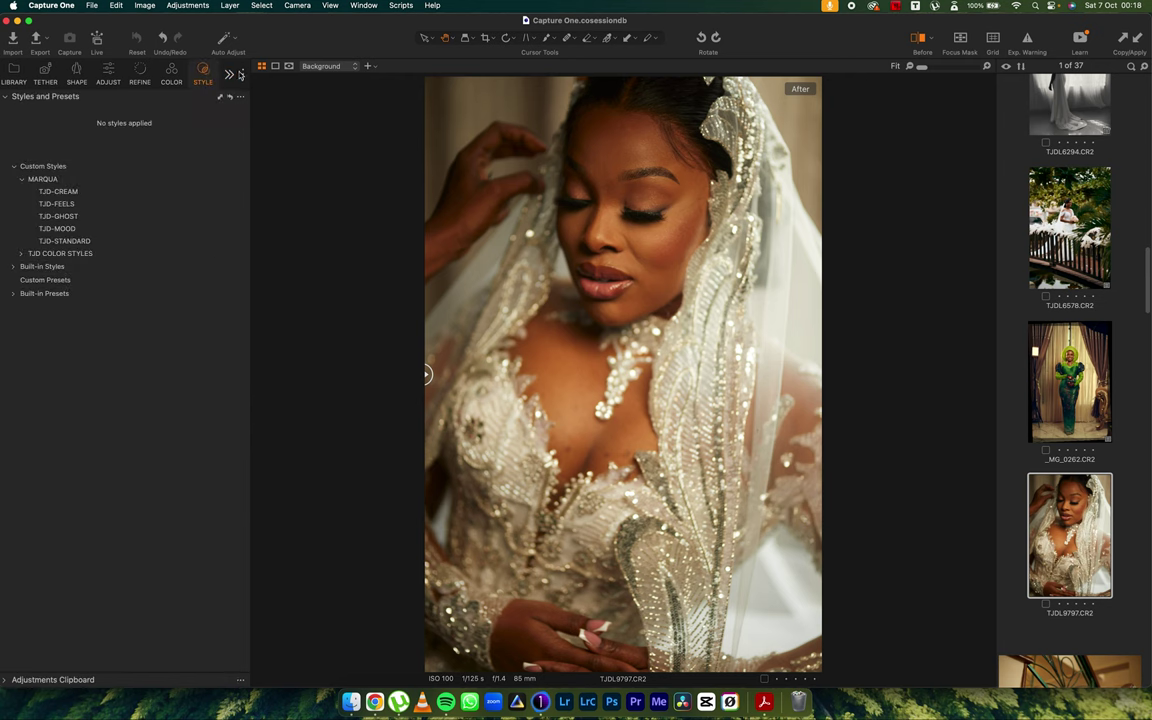
pyautogui.click(72, 229)
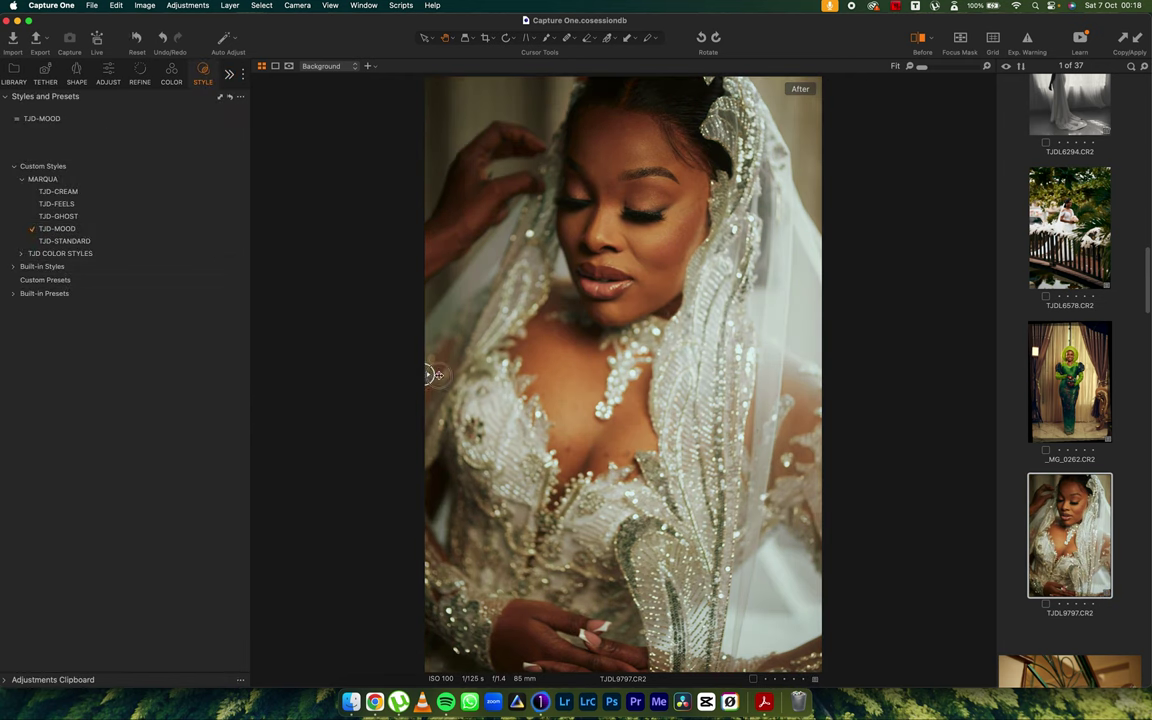
pyautogui.moveTo(427, 375); pyautogui.dragTo(311, 345)
pyautogui.moveTo(560, 350); pyautogui.dragTo(348, 385)
# Step: Apply the TJD-MOOD style to the gold shoes photo IR4A1654.CR3
pyautogui.moveTo(1148, 282); pyautogui.dragTo(1148, 345)
pyautogui.click(1063, 257)
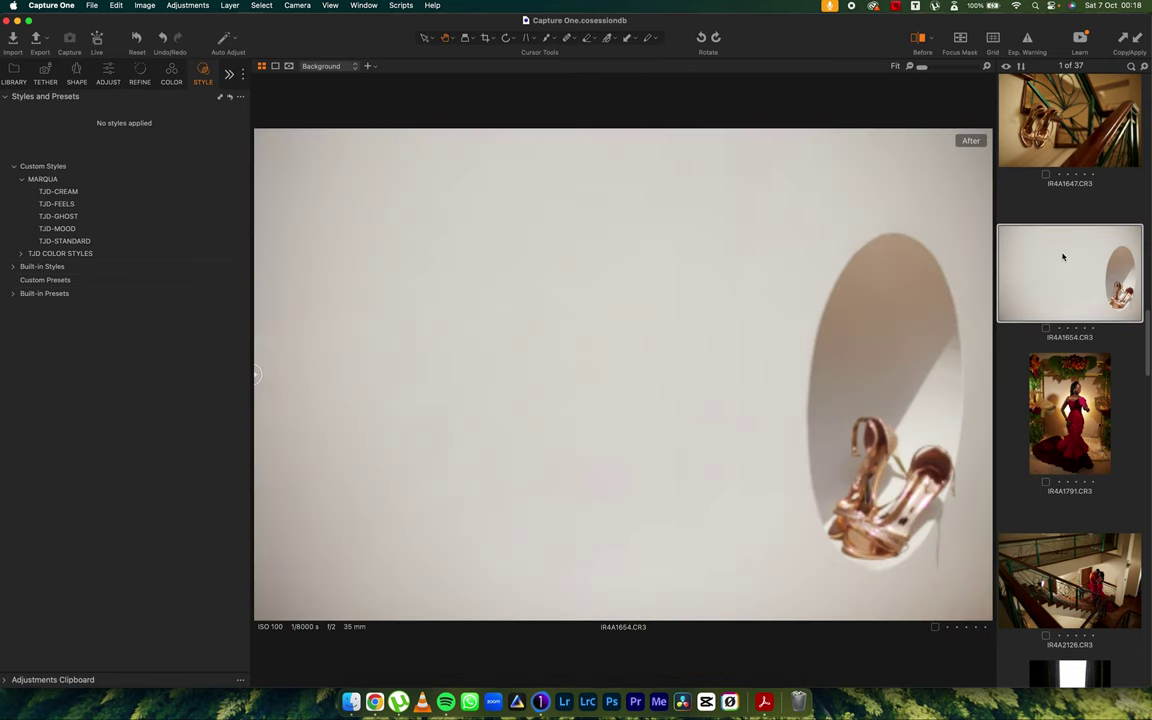
pyautogui.click(84, 229)
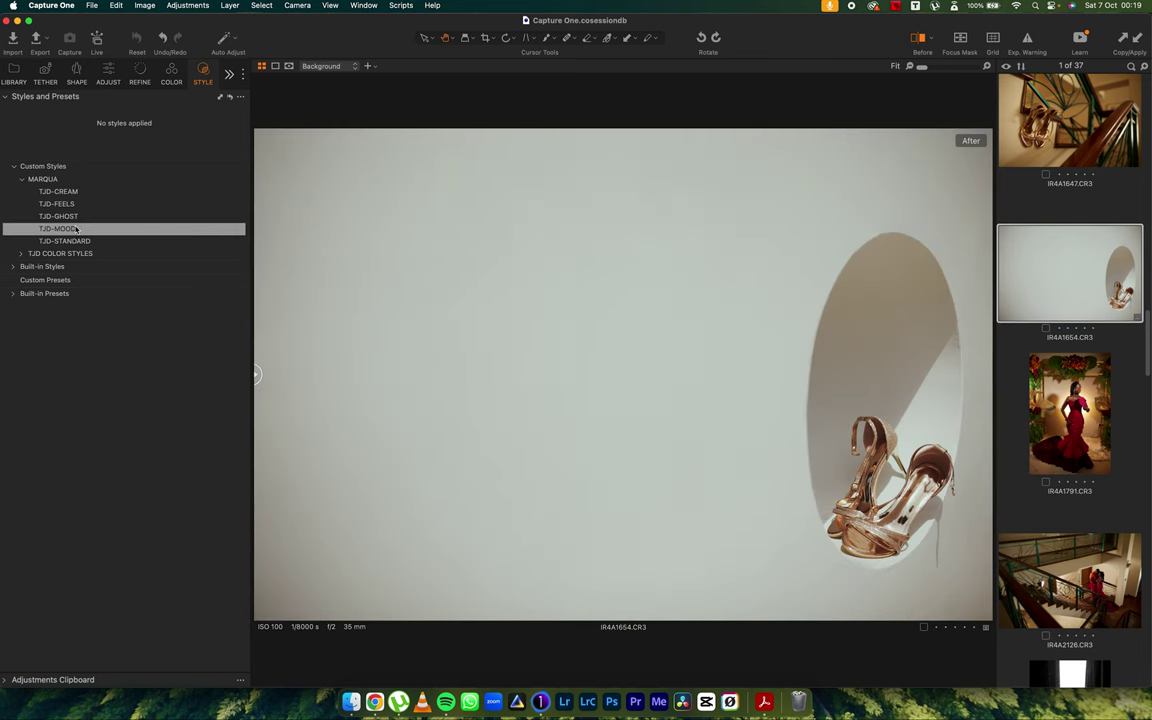
pyautogui.click(76, 229)
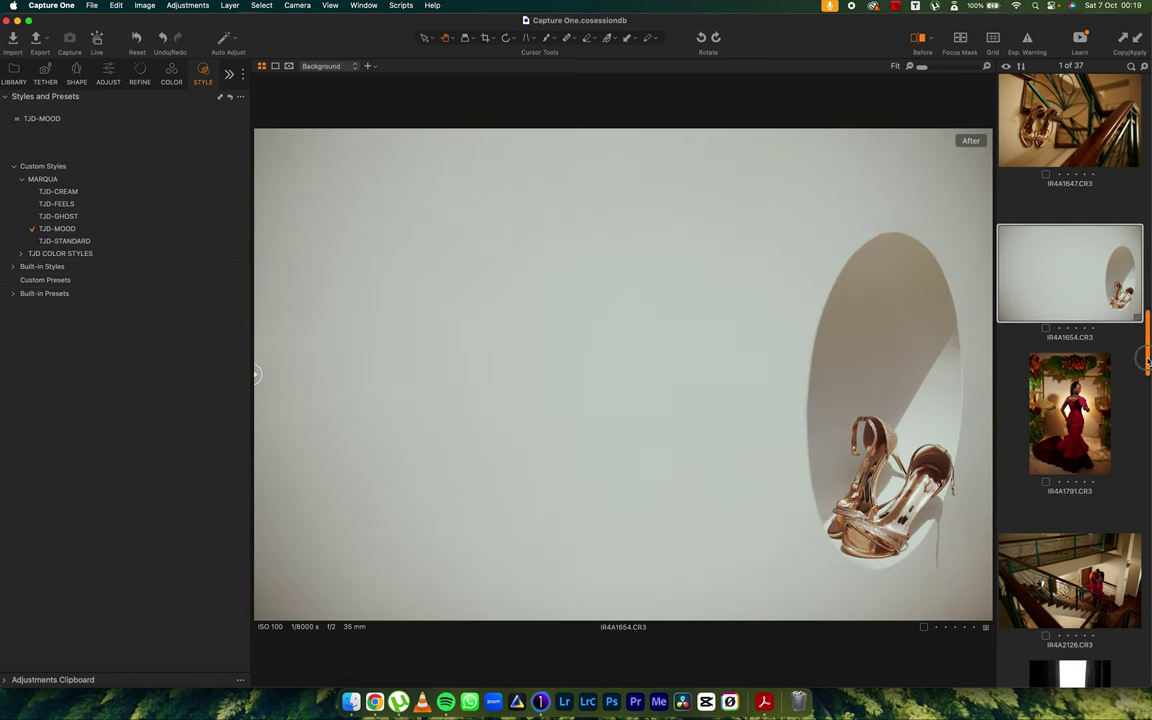
# Step: Apply the TJD-CREAM style as a new layer to the red gown photo IR4A1791.CR3 and set the layer's opacity to 60
pyautogui.moveTo(1148, 357); pyautogui.dragTo(1147, 372)
pyautogui.click(1037, 313)
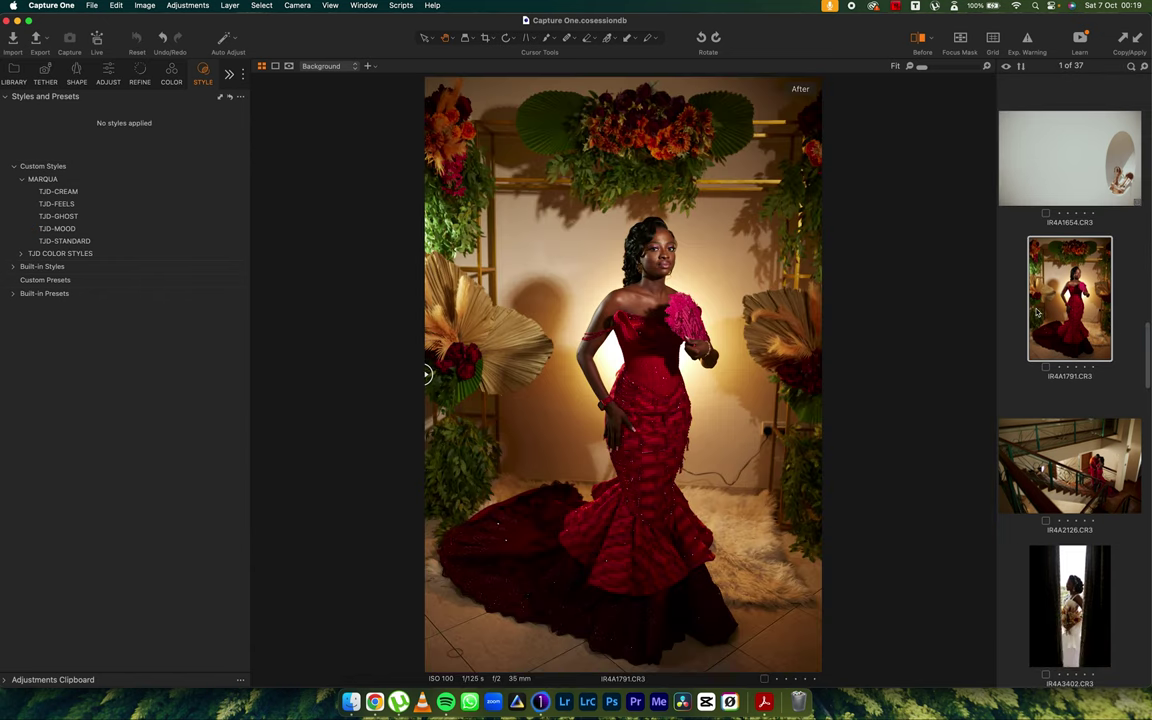
pyautogui.rightClick(65, 193)
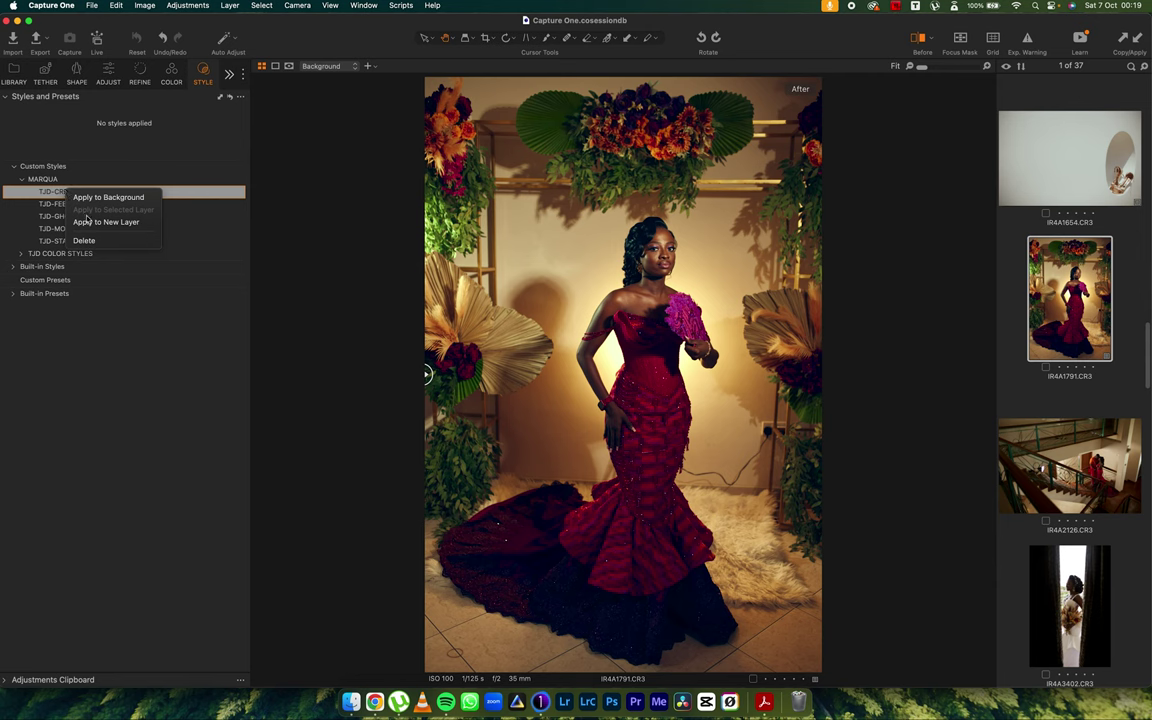
pyautogui.click(106, 222)
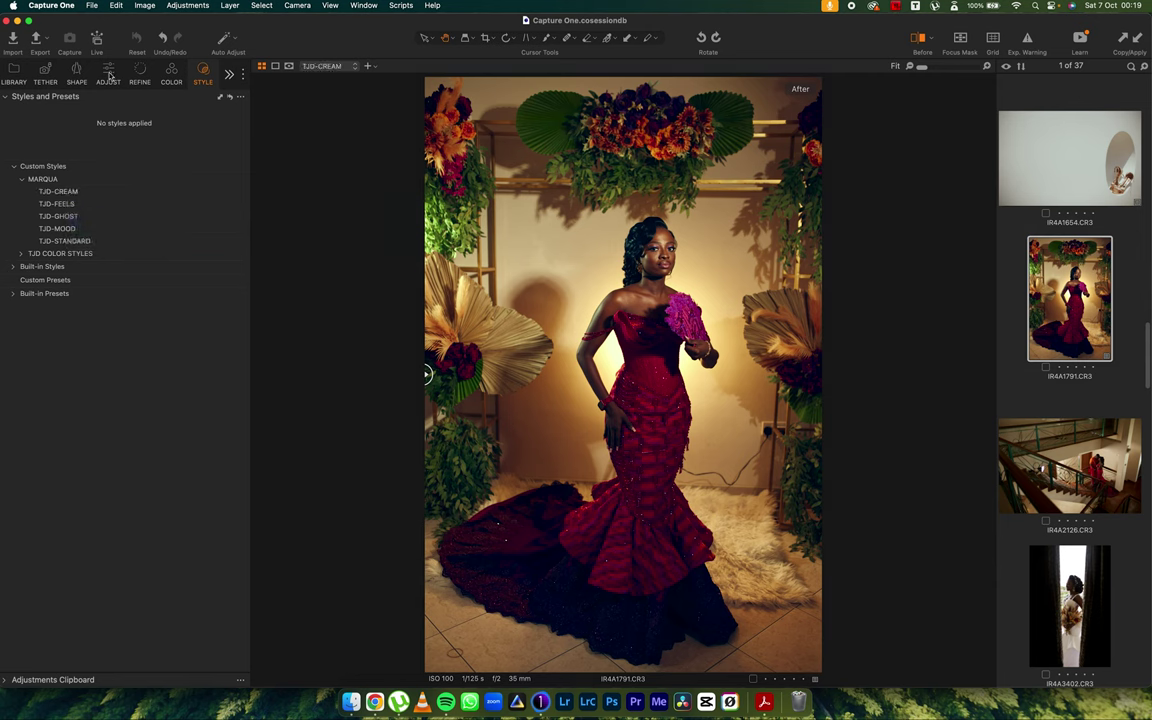
pyautogui.click(108, 72)
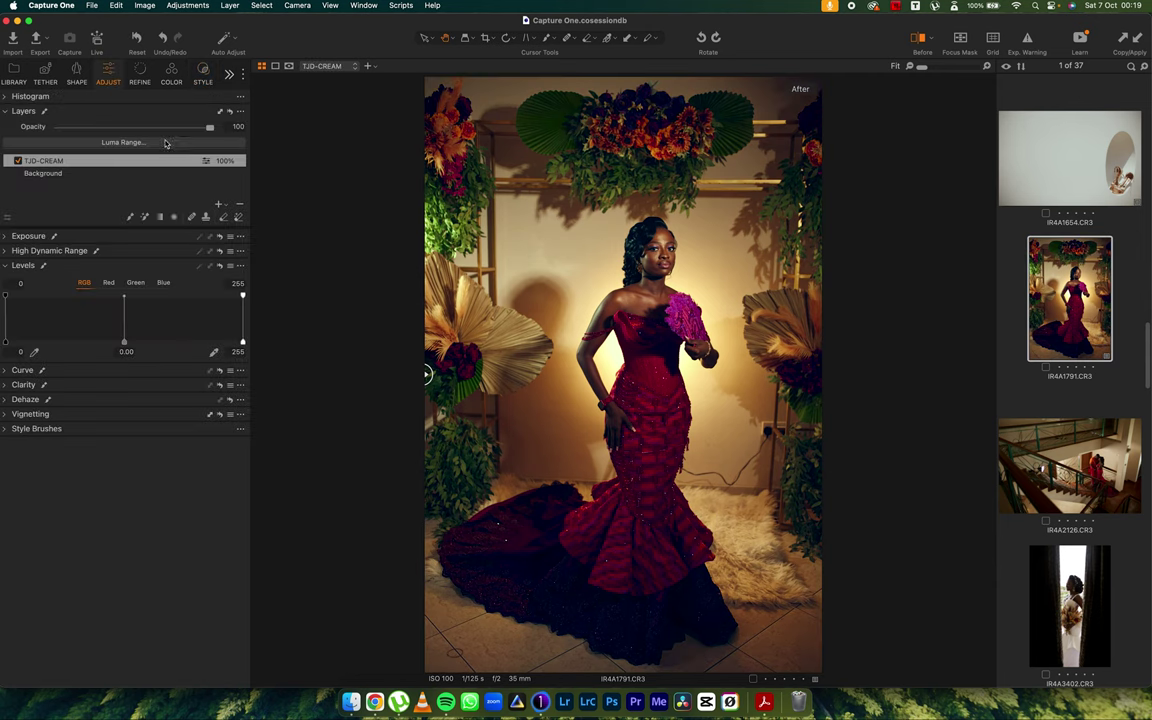
pyautogui.moveTo(158, 136); pyautogui.dragTo(143, 134)
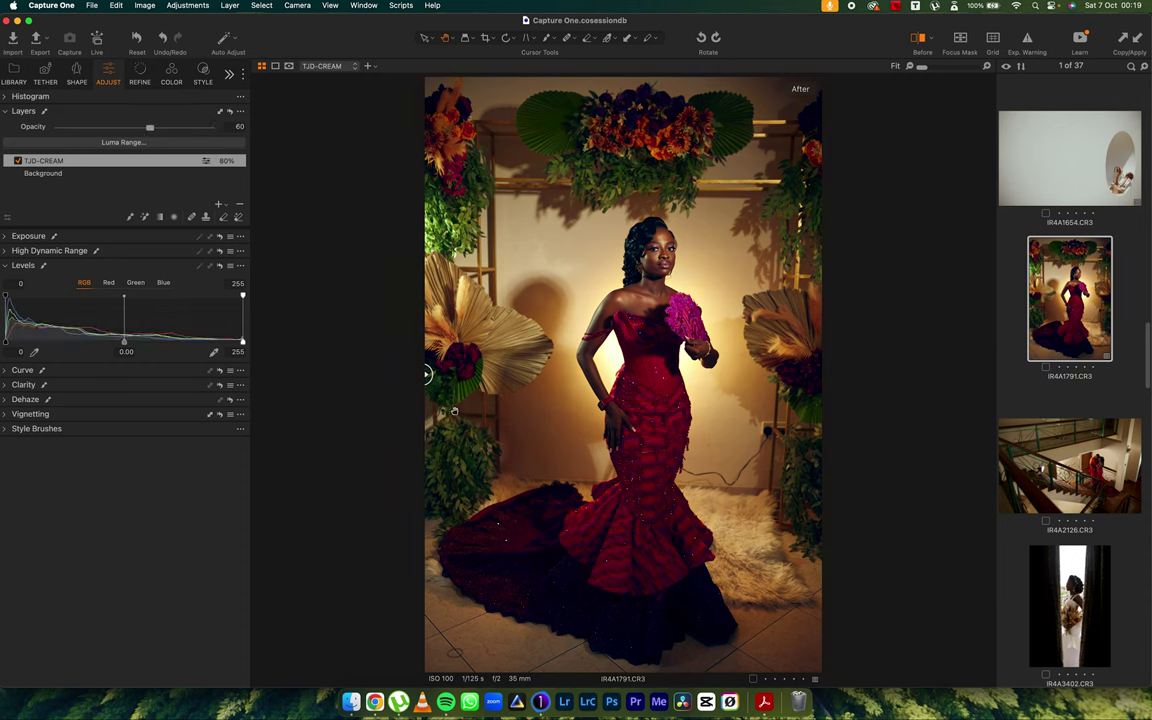
pyautogui.moveTo(390, 337); pyautogui.dragTo(170, 320)
# Step: Set the TJD-CREAM layer's opacity to 80 on the staircase couple photo IR4A2126.CR3
pyautogui.press('Down')
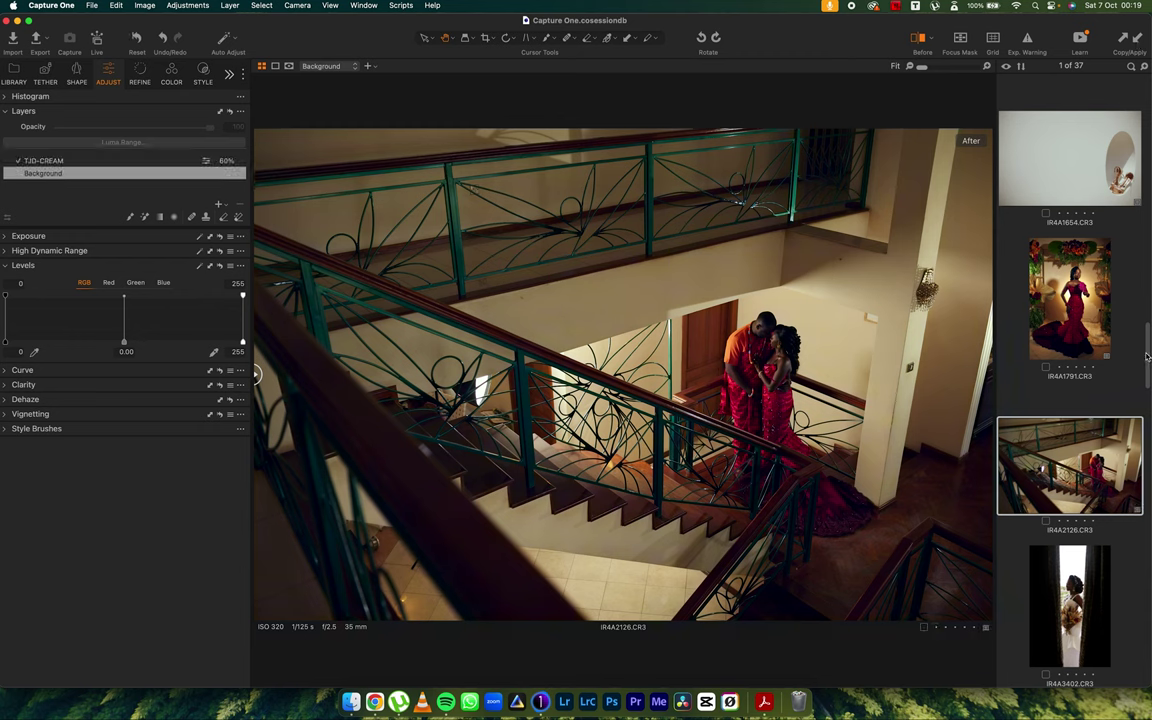
pyautogui.moveTo(1147, 356)
pyautogui.mouseDown()
pyautogui.moveTo(1147, 408)
pyautogui.moveTo(1141, 397)
pyautogui.mouseUp()
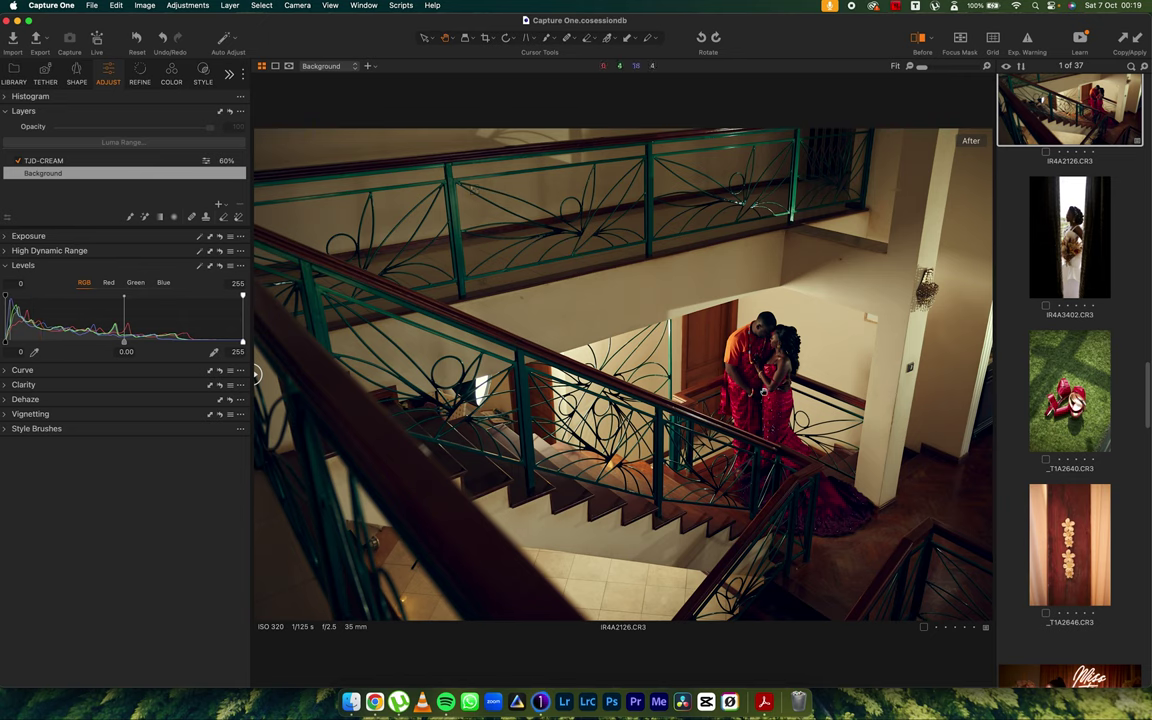
pyautogui.click(884, 440)
pyautogui.moveTo(784, 418); pyautogui.dragTo(738, 370)
pyautogui.click(45, 160)
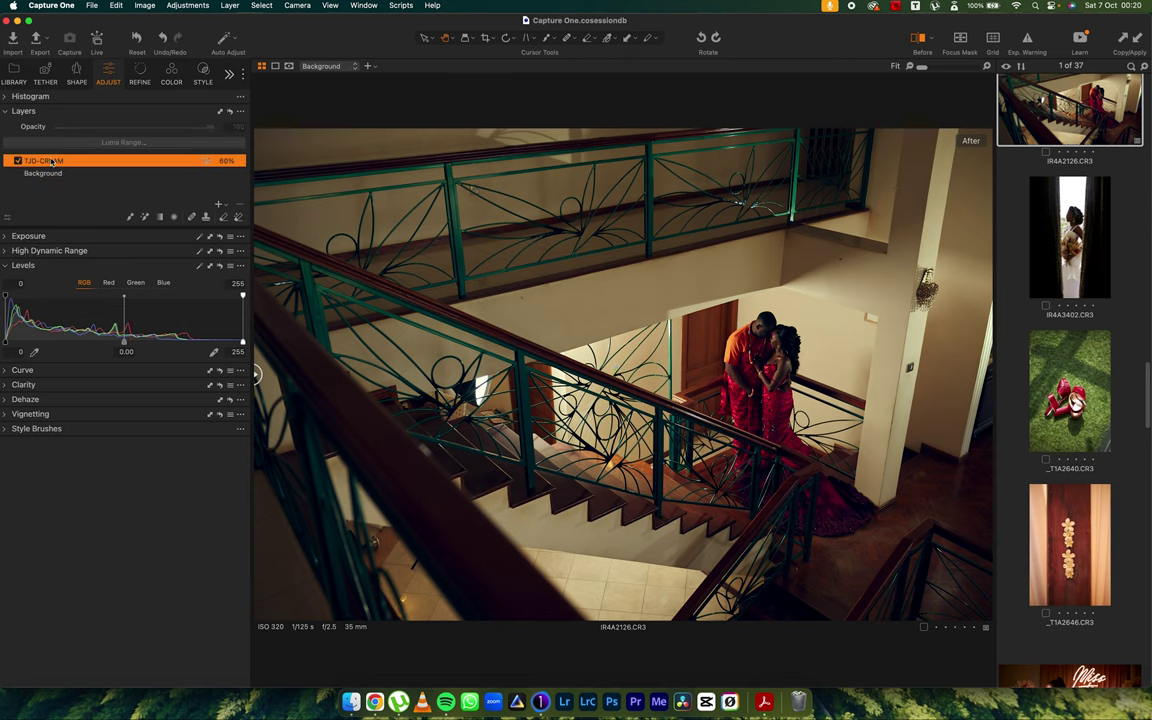
pyautogui.moveTo(148, 128); pyautogui.dragTo(180, 131)
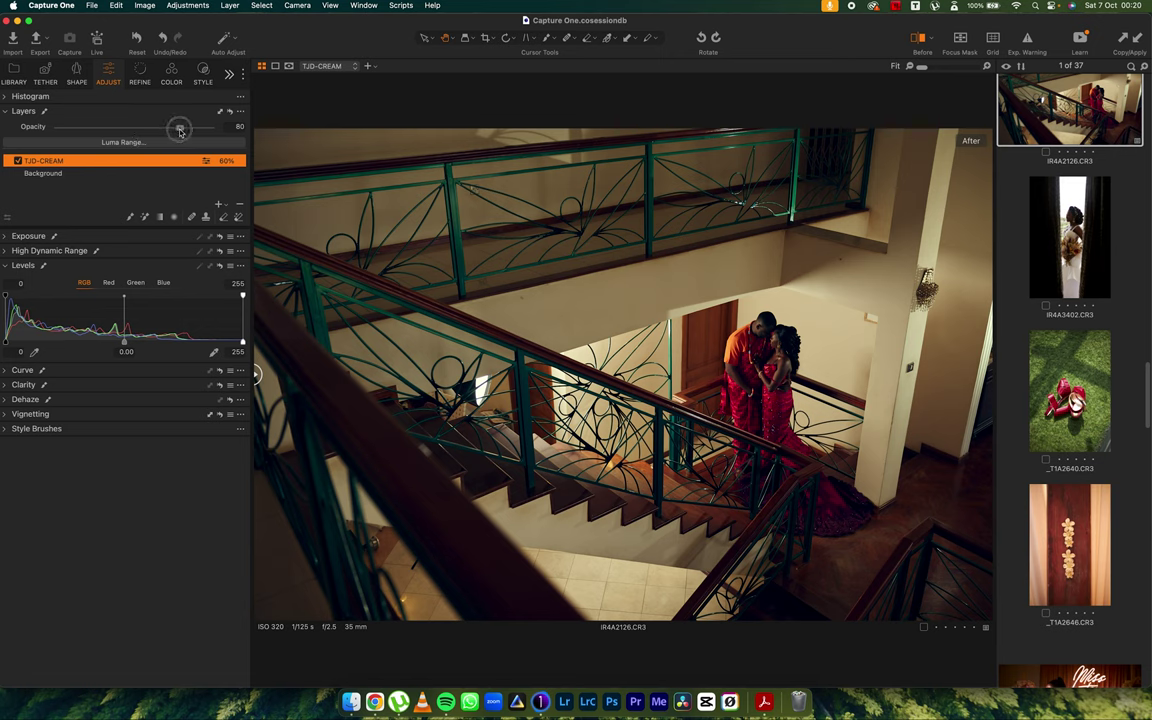
# Step: Brighten the Background layer of the staircase photo by setting the RGB Levels white point to 214
pyautogui.click(43, 174)
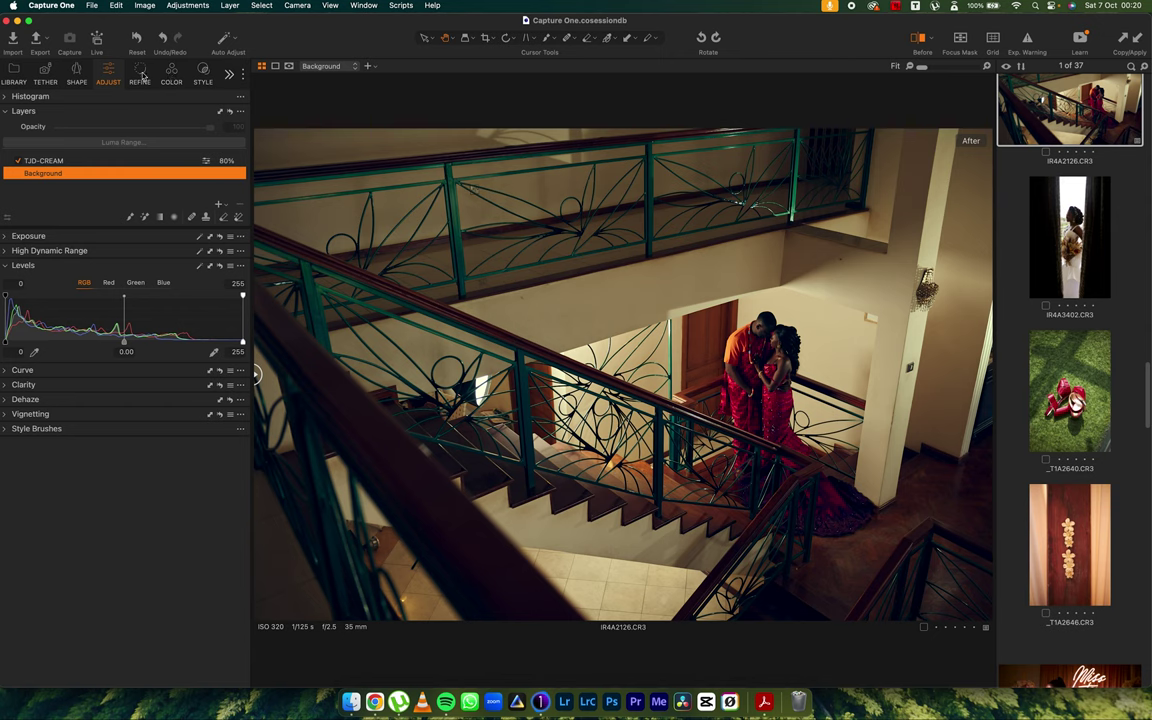
pyautogui.click(172, 72)
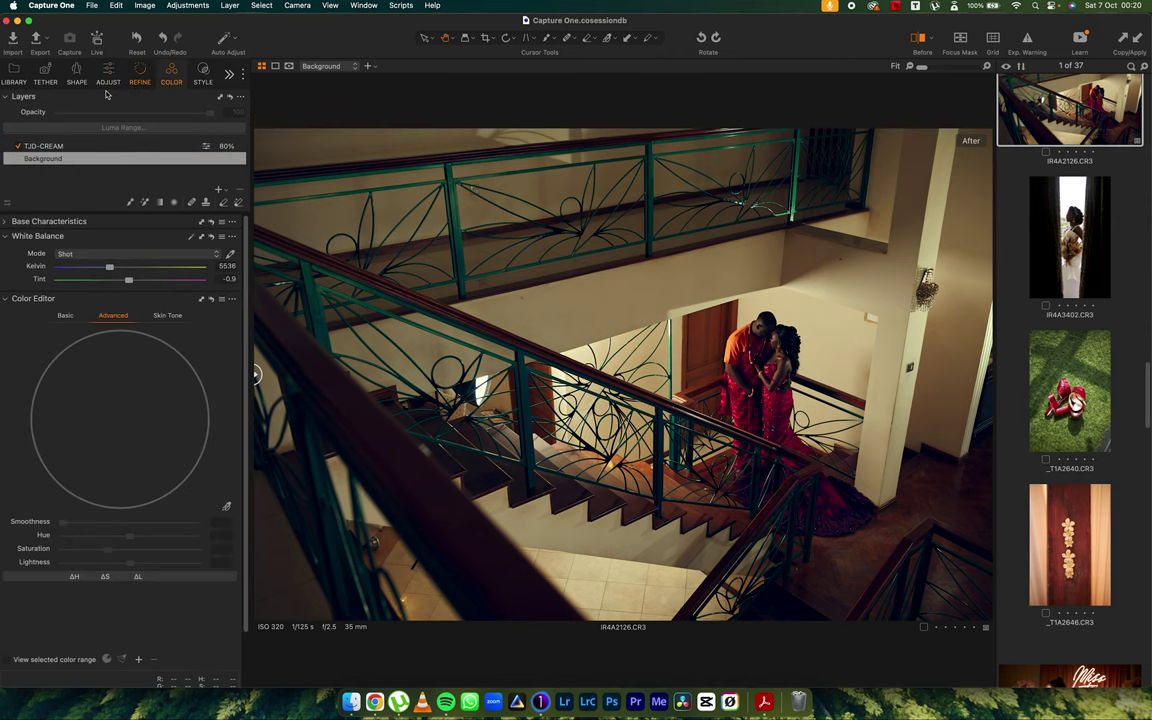
pyautogui.click(139, 72)
pyautogui.click(108, 72)
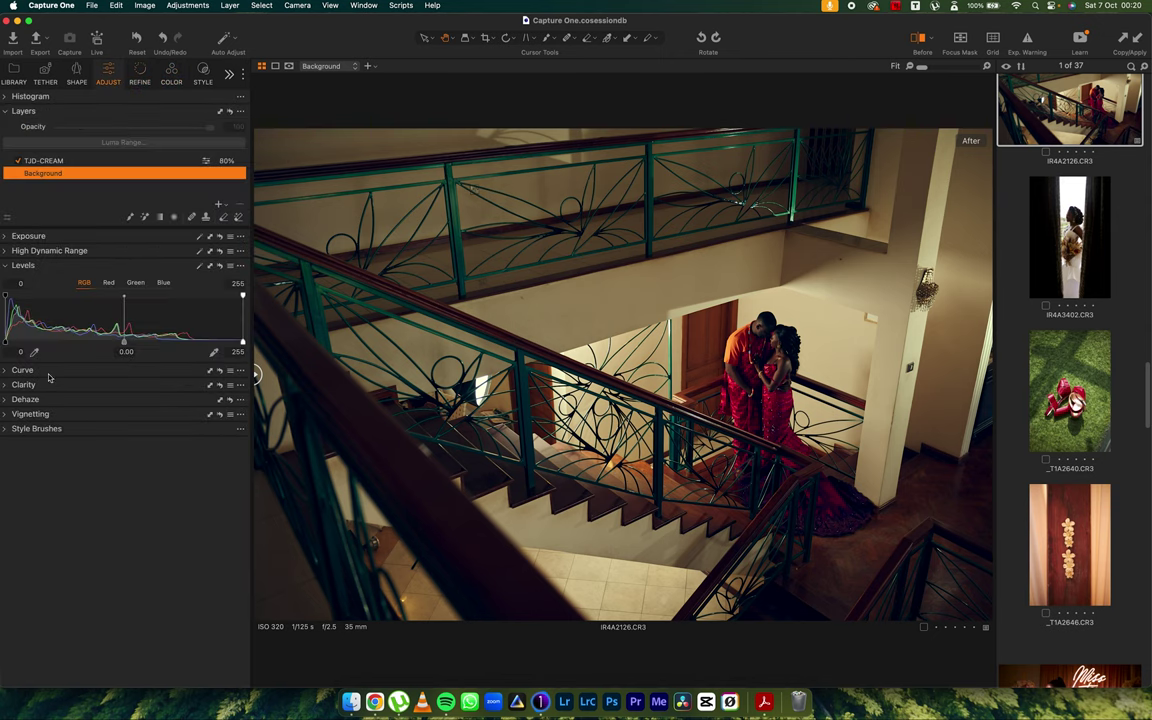
pyautogui.moveTo(243, 345); pyautogui.dragTo(204, 345)
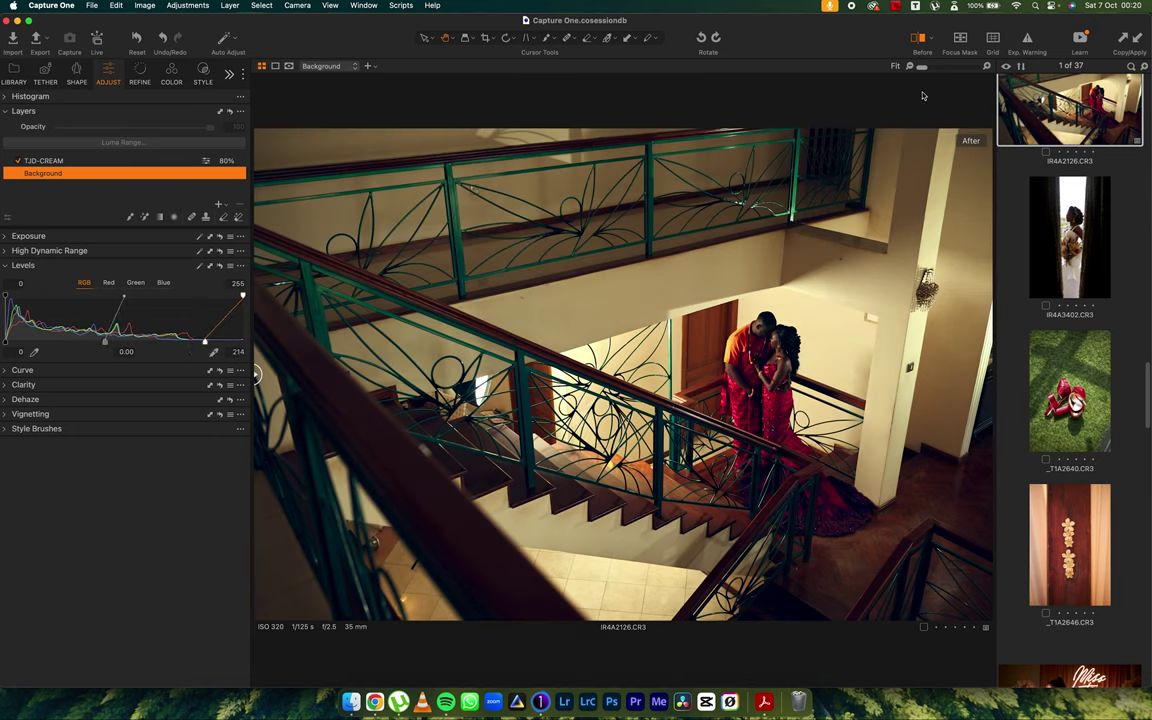
# Step: Compare the staircase photo IR4A2126.CR3 before and after its edits
pyautogui.press('y')
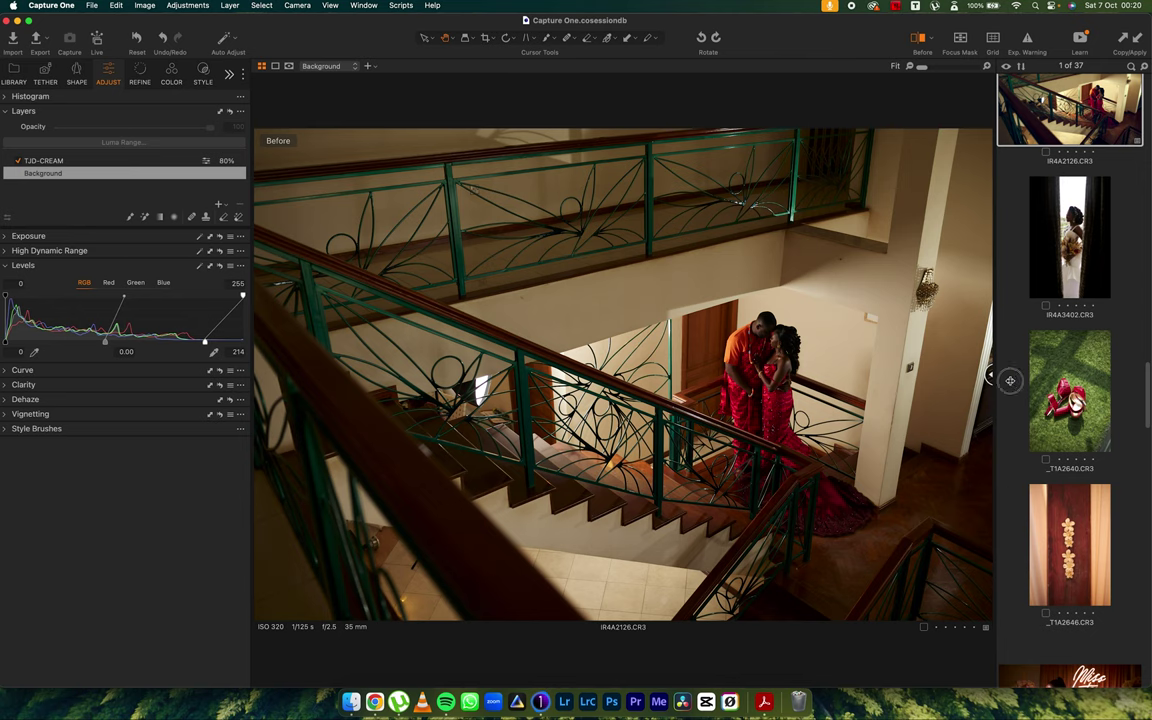
pyautogui.moveTo(1005, 378); pyautogui.dragTo(817, 375)
pyautogui.moveTo(941, 392); pyautogui.dragTo(987, 378)
pyautogui.press('y')
# Step: Crop the staircase photo tighter, trimming the image's right side and its upper and lower edges
pyautogui.click(486, 40)
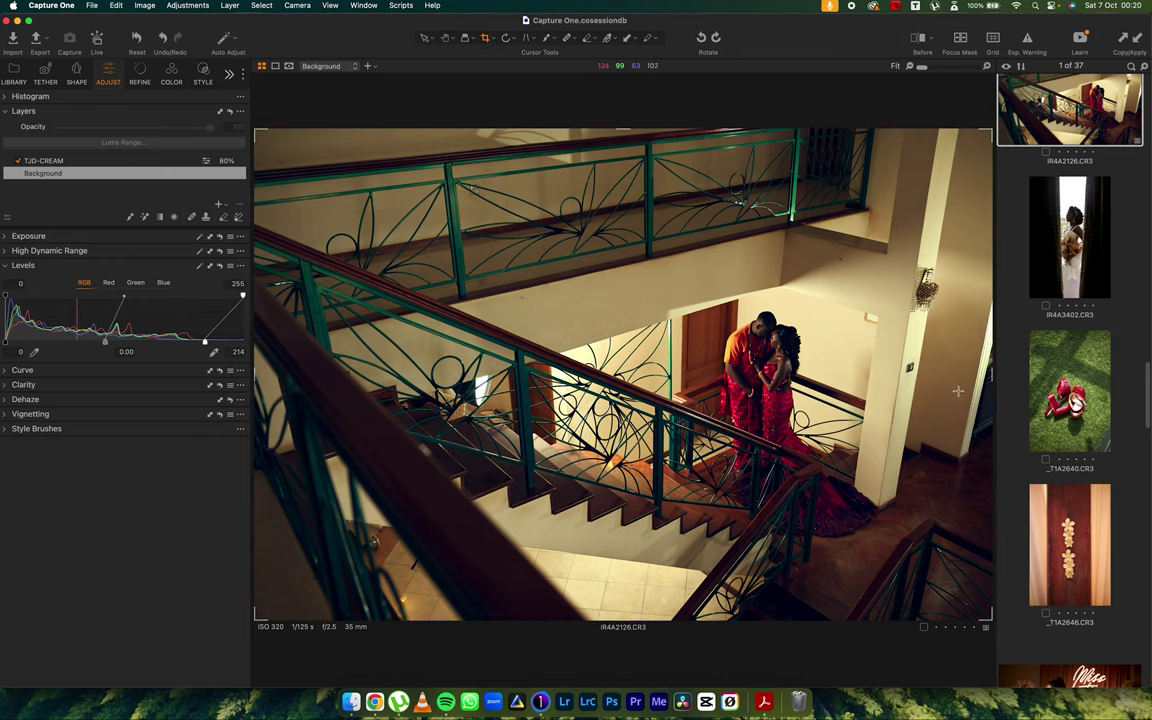
pyautogui.moveTo(890, 382)
pyautogui.mouseDown()
pyautogui.moveTo(845, 385)
pyautogui.moveTo(880, 383)
pyautogui.mouseUp()
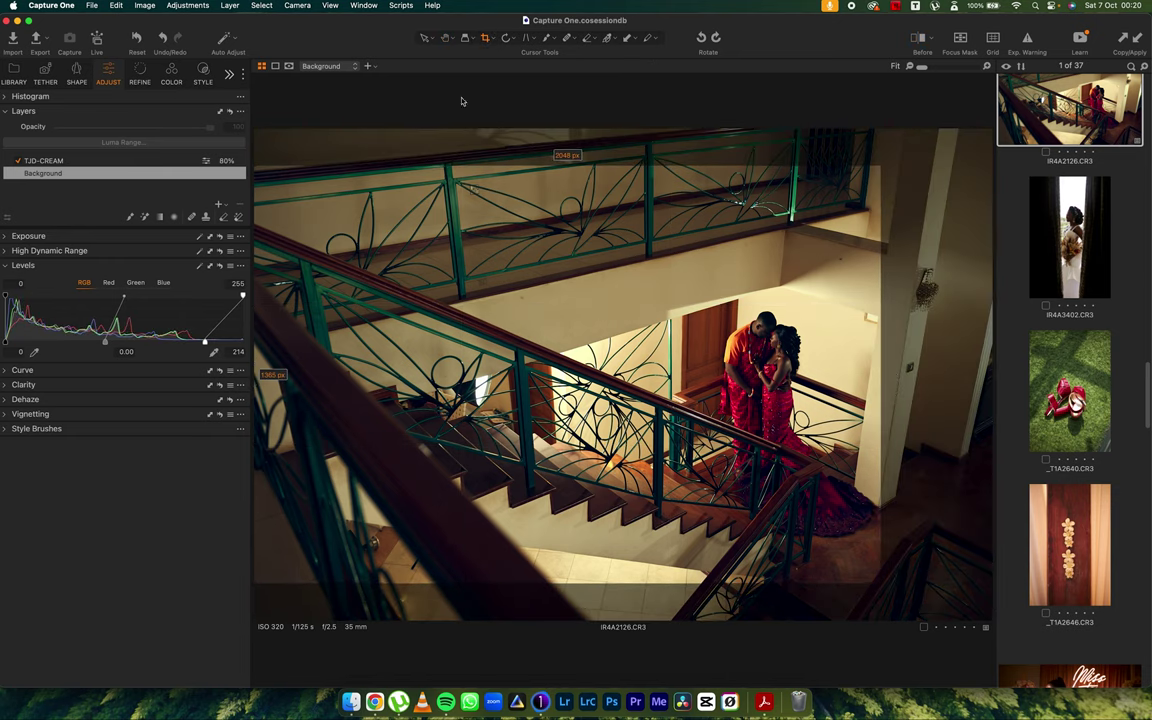
pyautogui.click(445, 39)
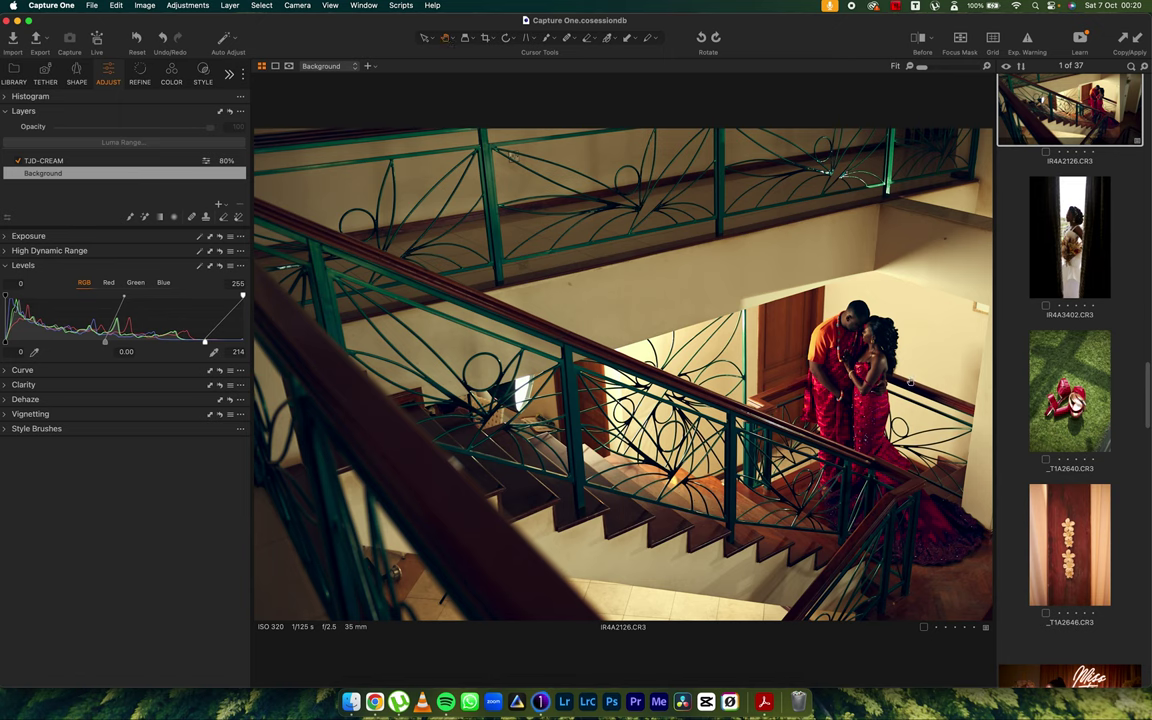
# Step: Preview the MARQUA styles on the red shoes photo _T1A2640.CR3 and apply TJD-FEELS
pyautogui.scroll(-2, 1148, 397)
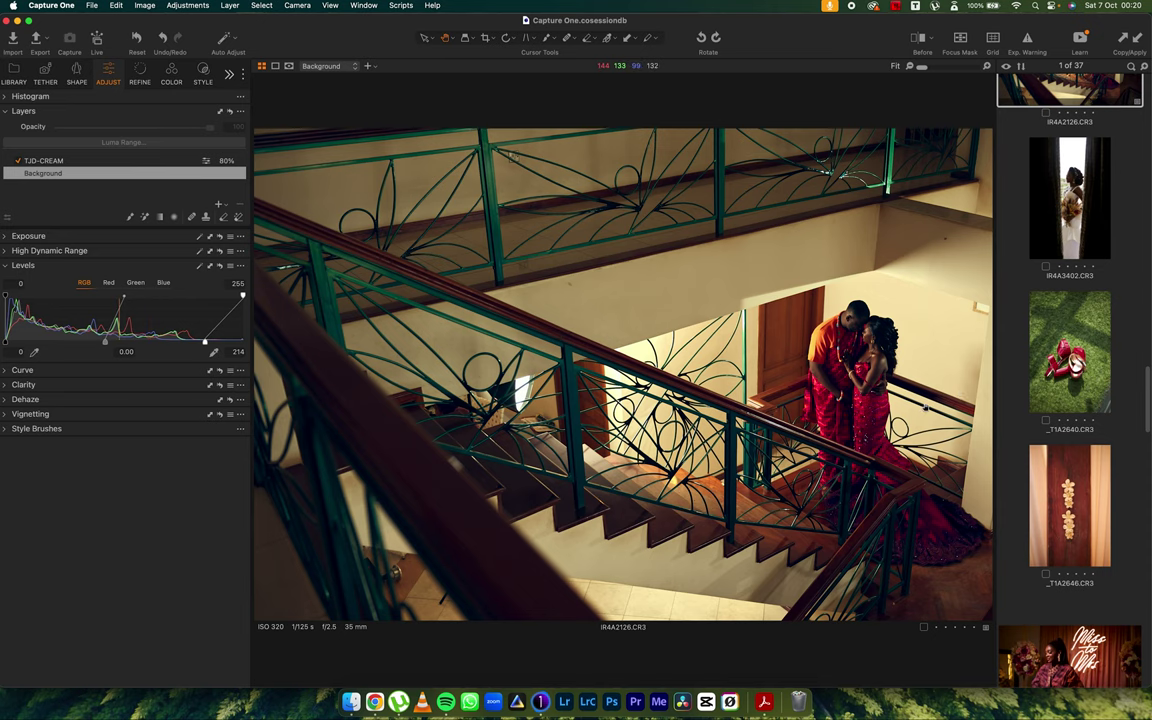
pyautogui.press('Down')
pyautogui.press('Down')
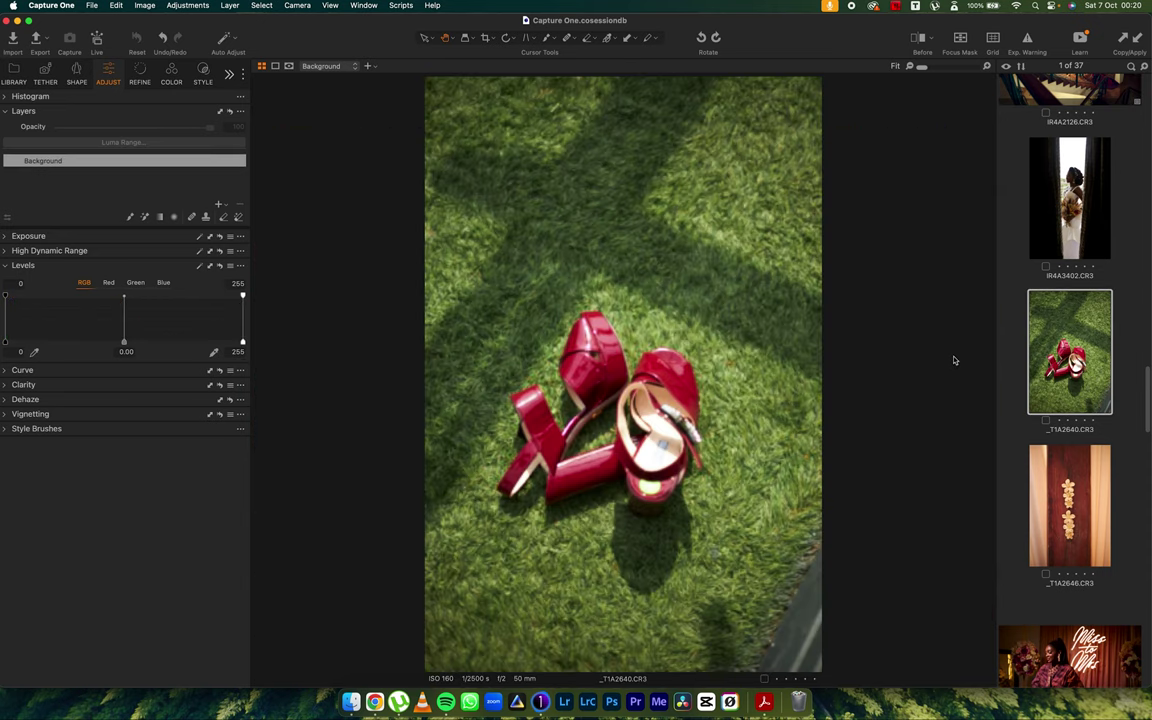
pyautogui.click(202, 72)
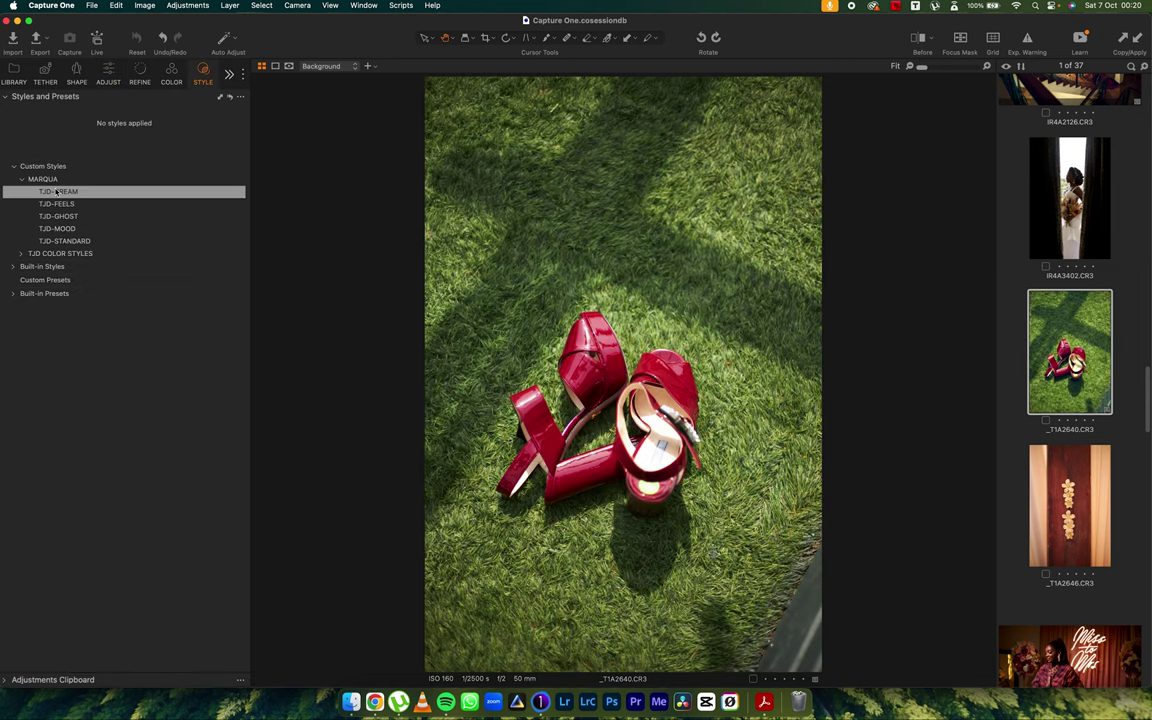
pyautogui.moveTo(57, 191)
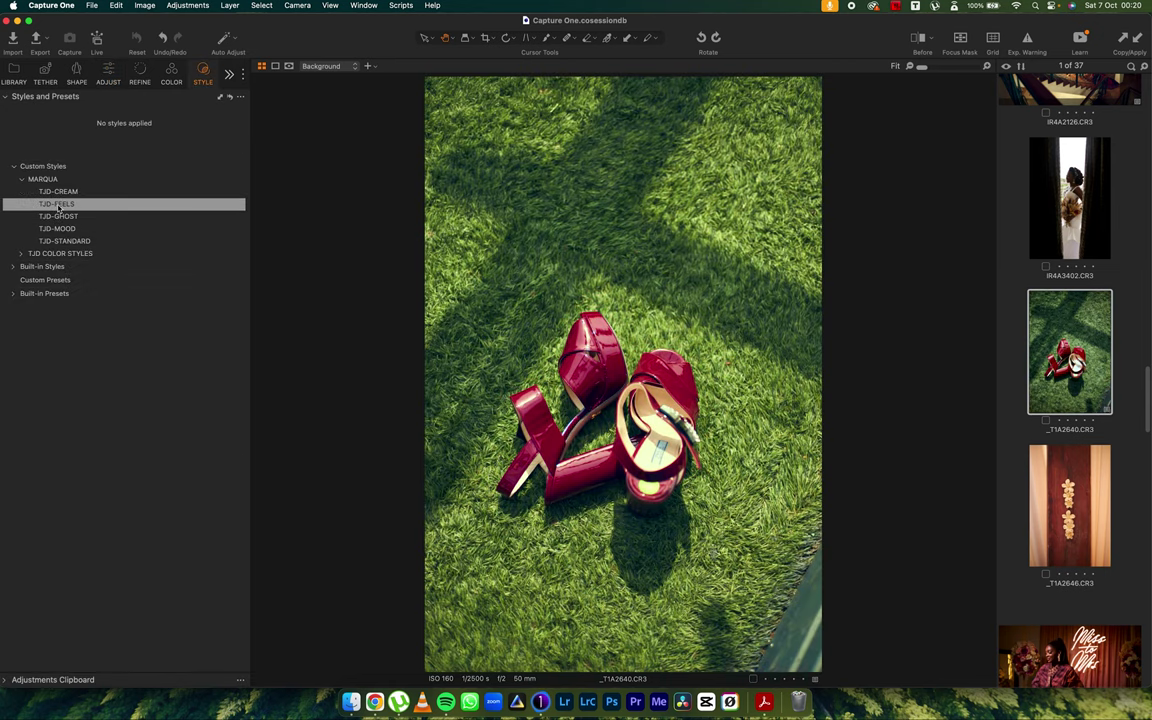
pyautogui.click(58, 205)
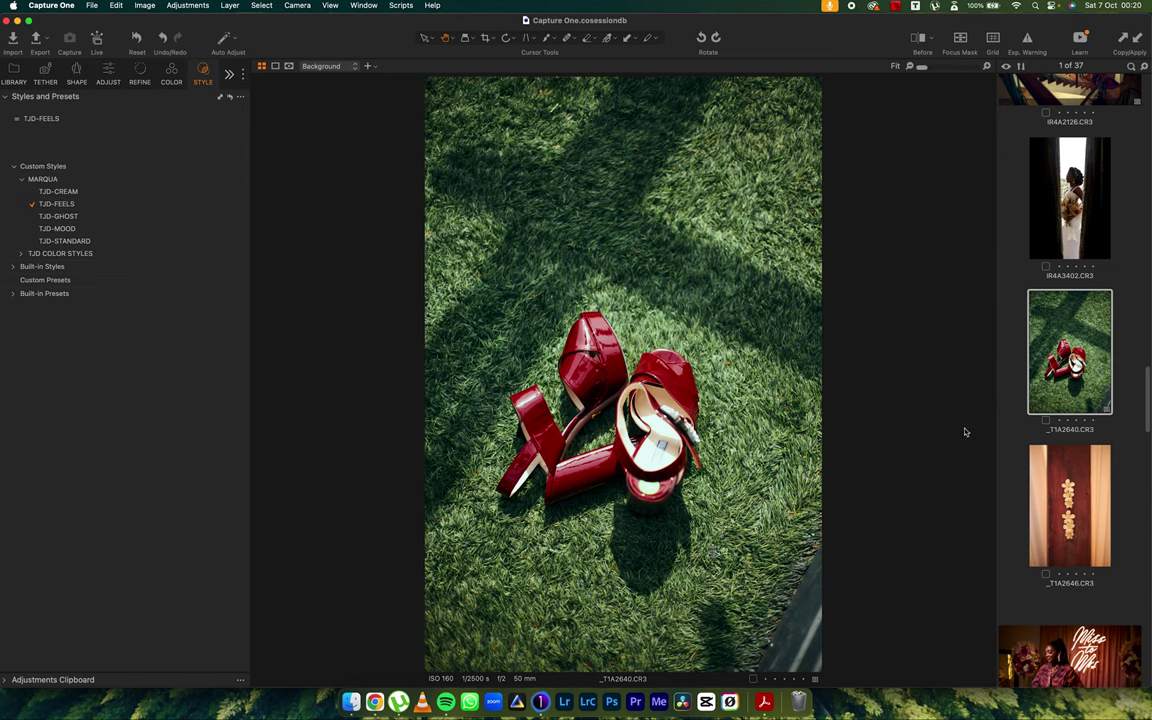
# Step: Apply the TJD-FEELS style to the flower earrings photo _T1A2646.CR3
pyautogui.click(1087, 507)
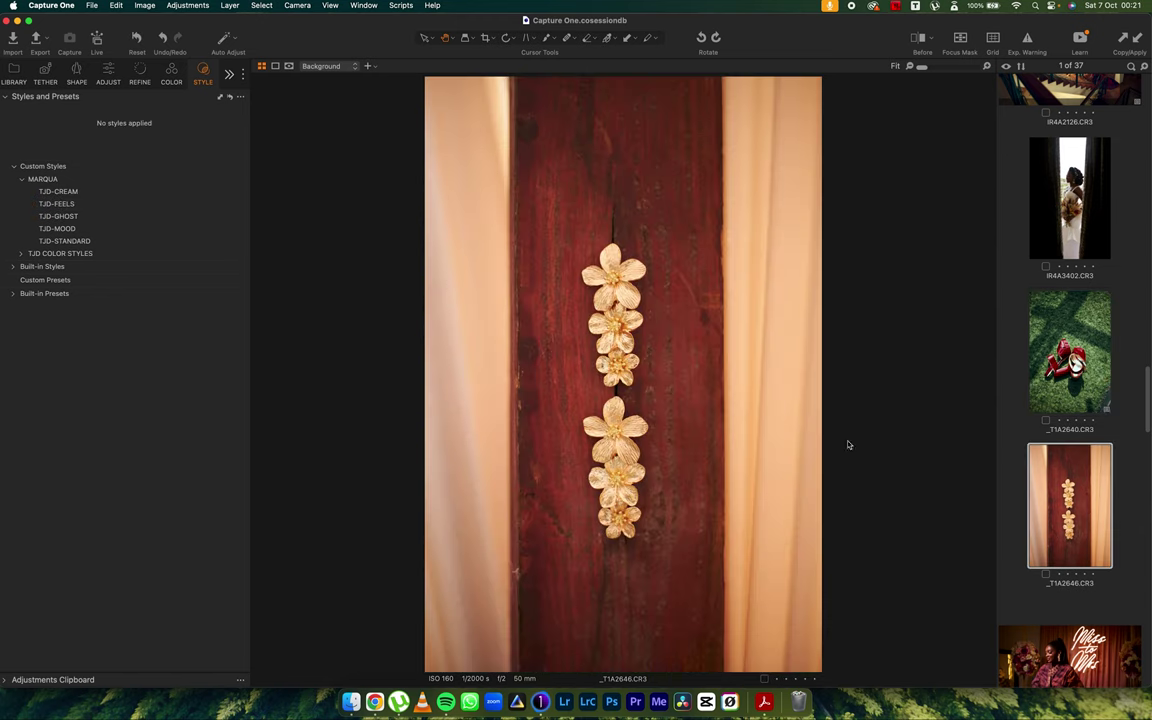
pyautogui.click(66, 205)
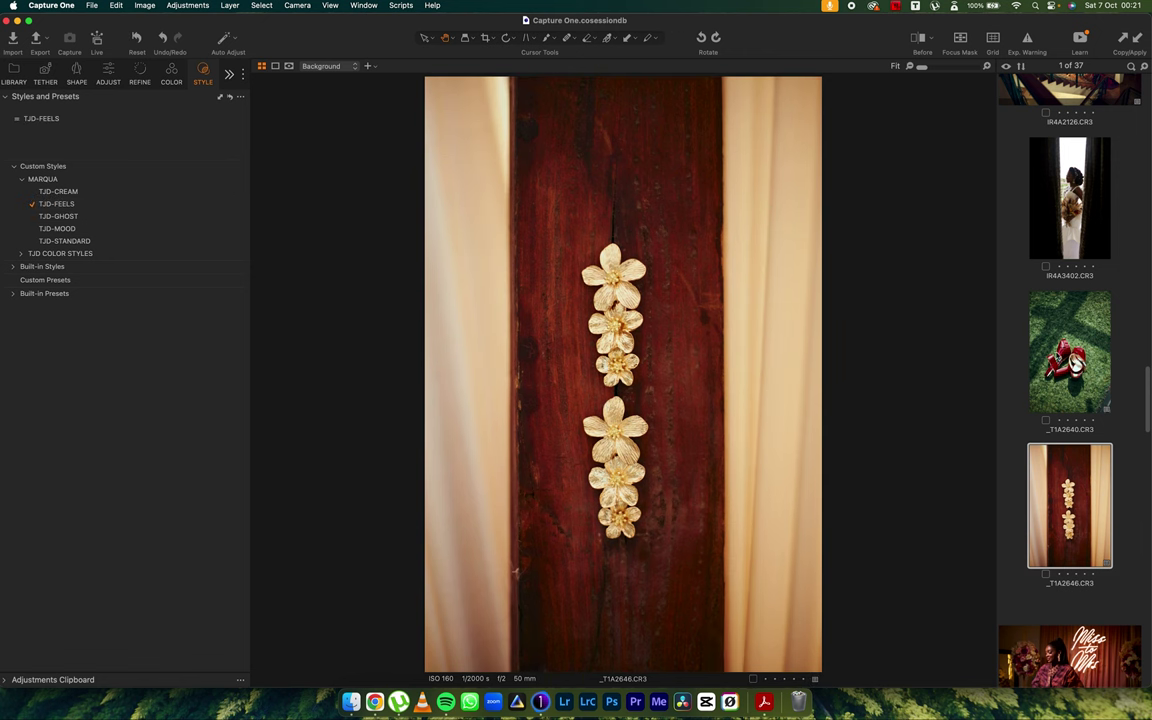
# Step: Apply the TJD-CREAM style to _T1A2702.CR3, the portrait with the "Miss to Mrs" neon sign
pyautogui.scroll(-5, 1146, 404)
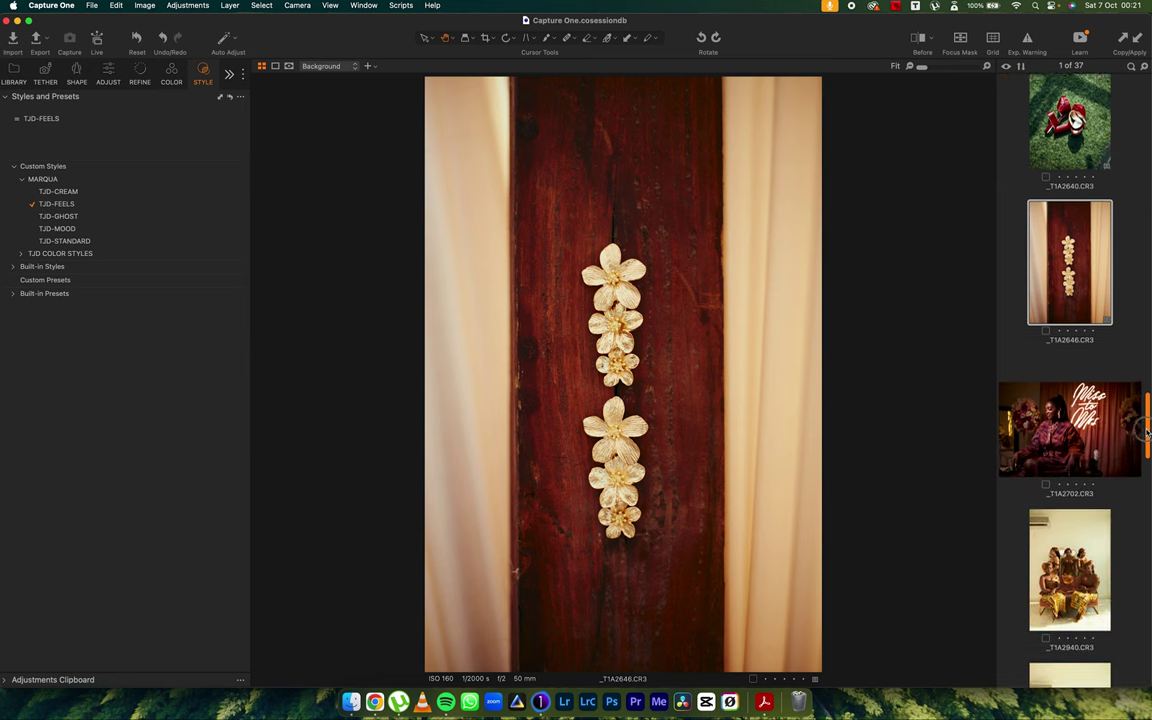
pyautogui.click(229, 74)
pyautogui.click(255, 86)
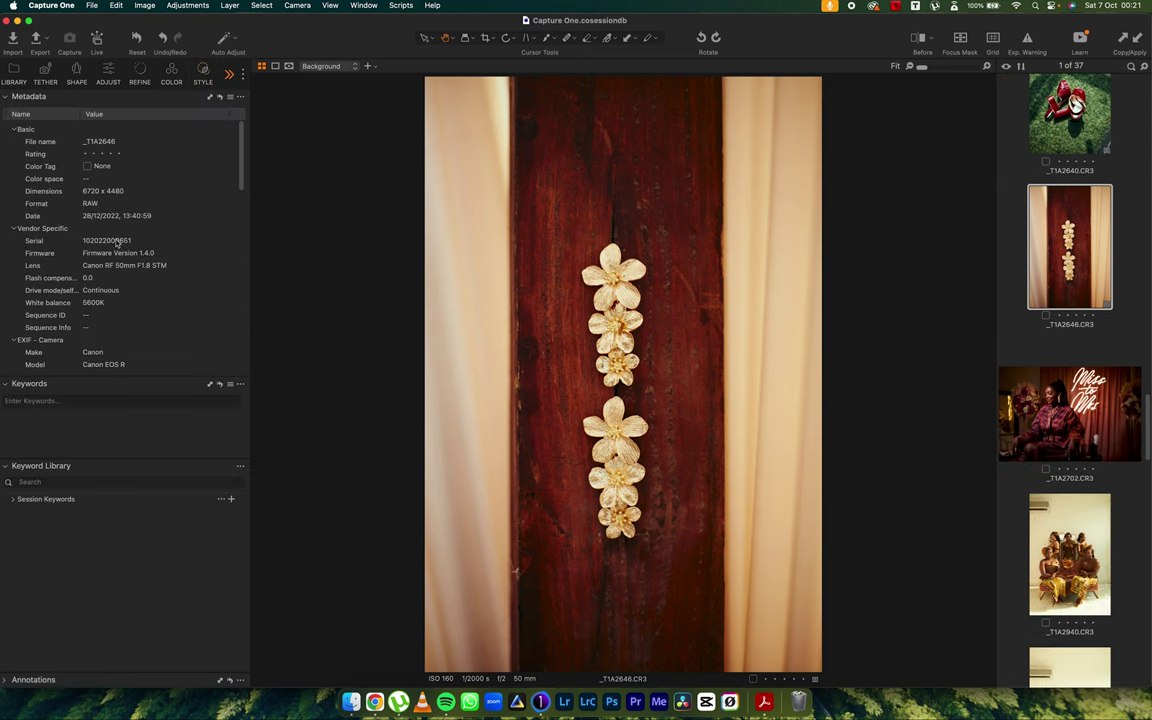
pyautogui.click(198, 74)
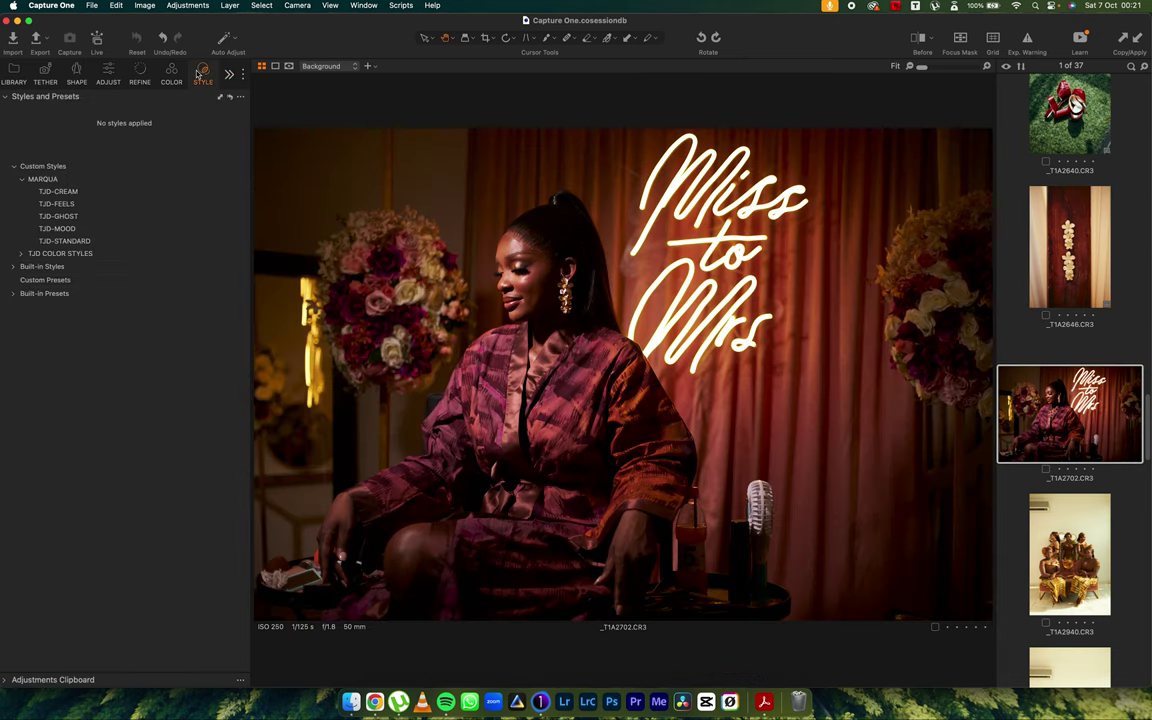
pyautogui.click(68, 192)
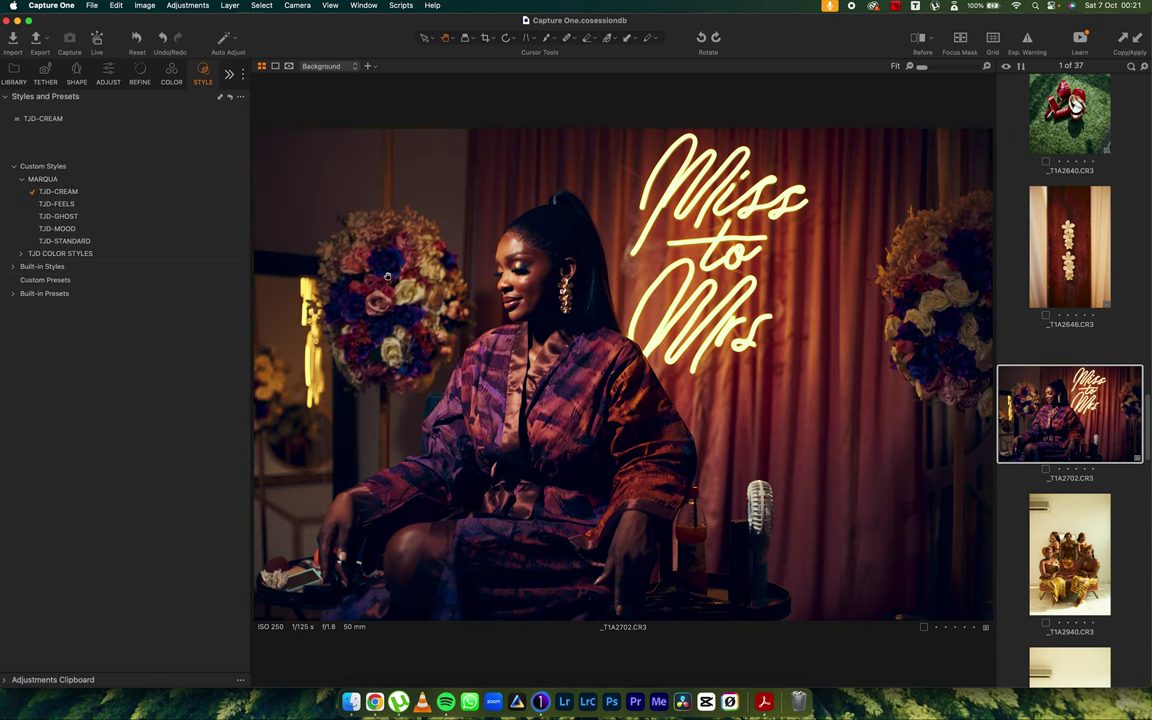
# Step: Reset the hue shift of the magenta-purple range in the advanced Color Editor to 0 and set the basic purple hue to 0
pyautogui.click(171, 74)
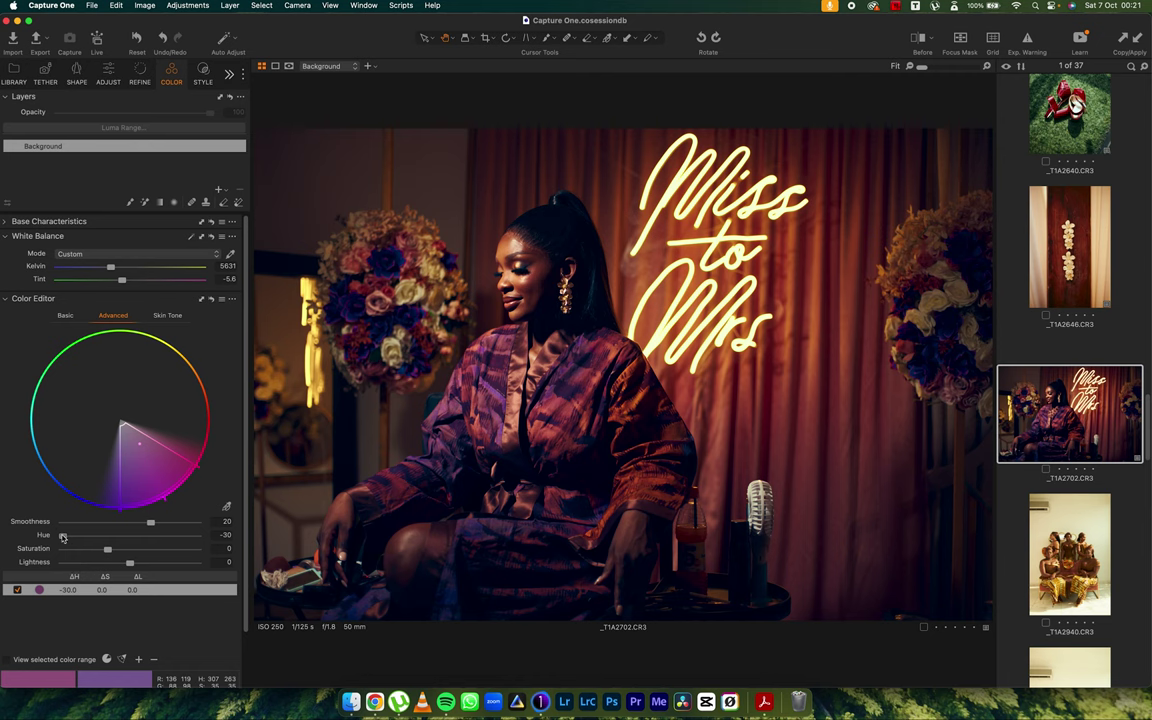
pyautogui.moveTo(62, 537); pyautogui.dragTo(130, 537)
pyautogui.click(63, 316)
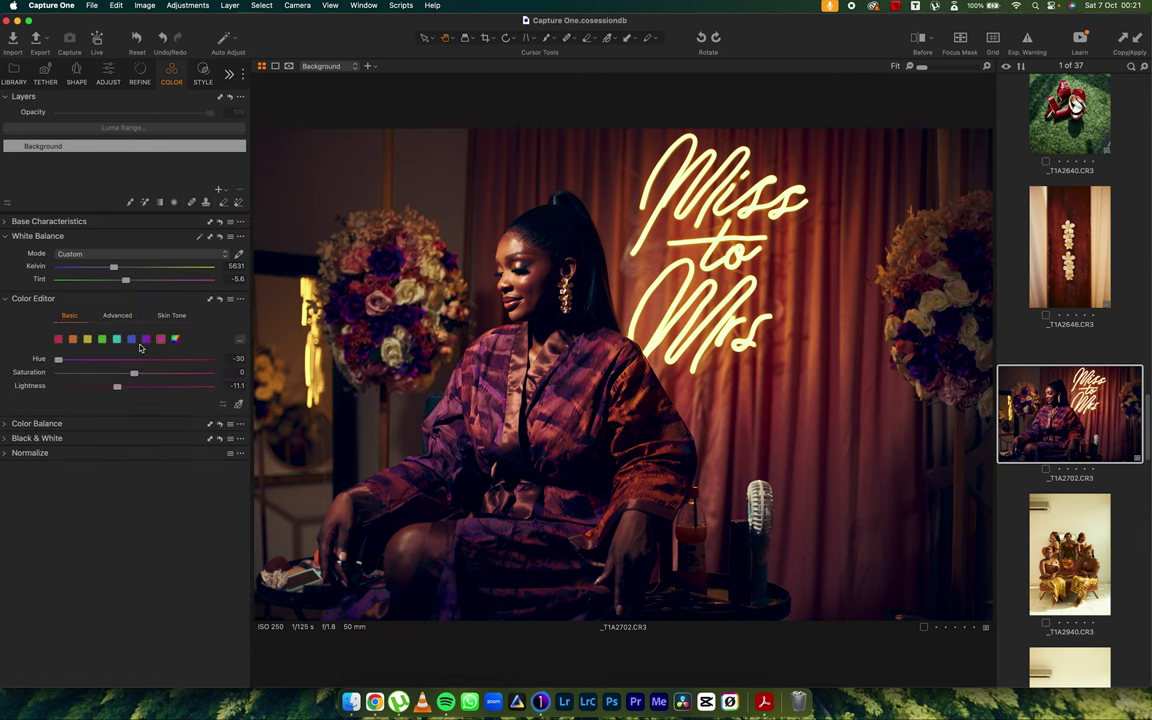
pyautogui.click(145, 340)
pyautogui.click(172, 341)
pyautogui.click(145, 341)
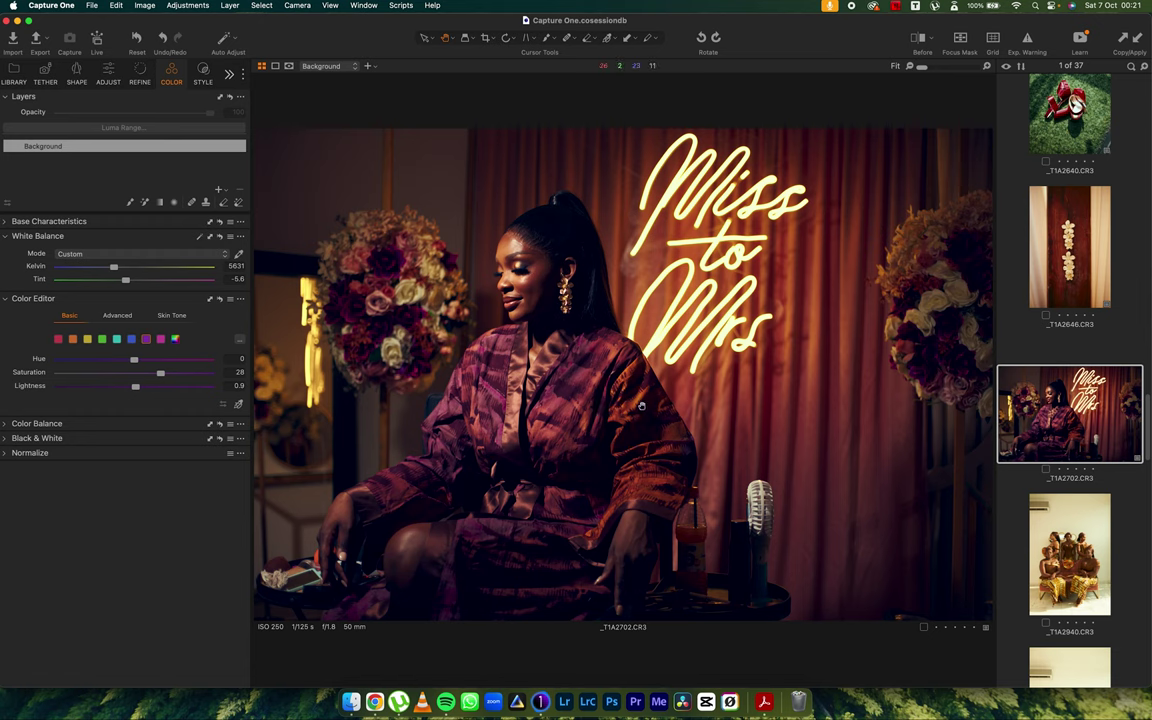
# Step: Compare the "Miss to Mrs" portrait _T1A2702.CR3 before and after its style and color edits
pyautogui.click(918, 38)
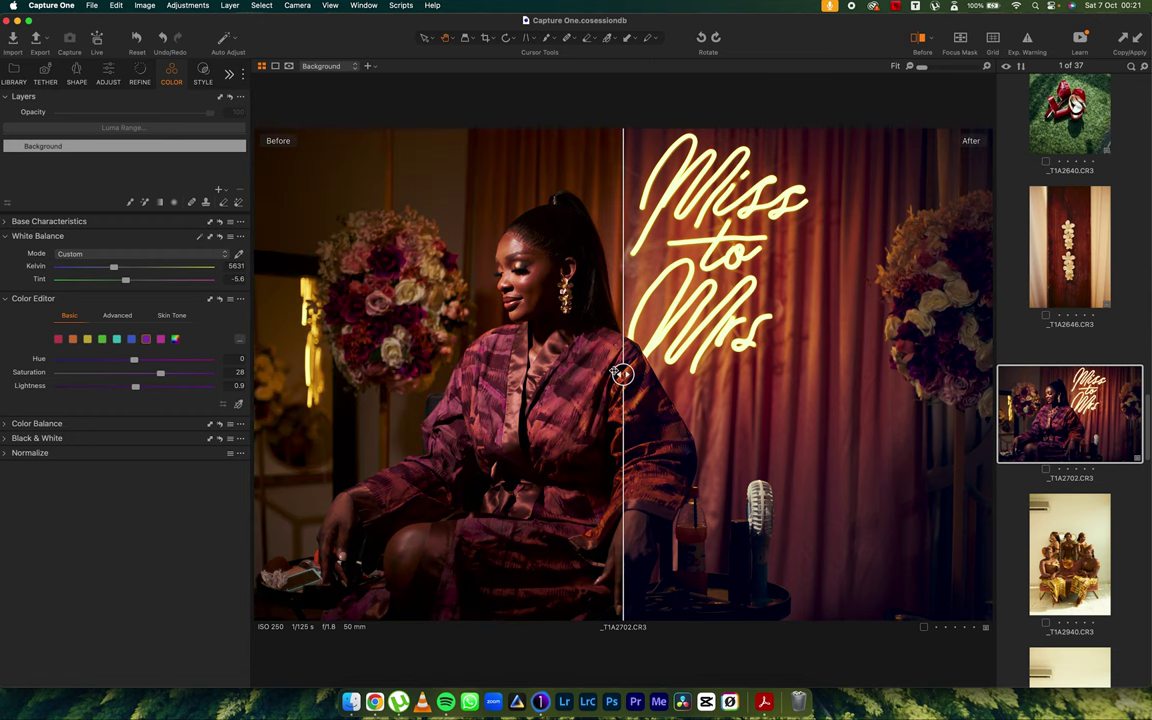
pyautogui.moveTo(622, 373); pyautogui.dragTo(866, 376)
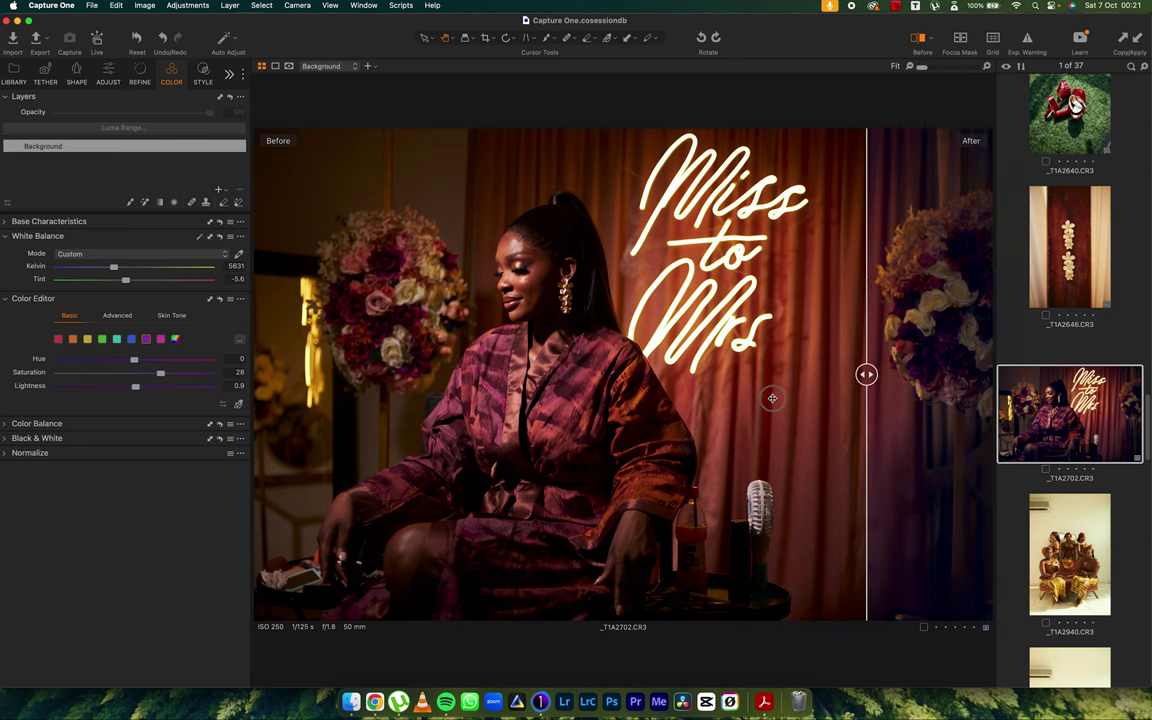
pyautogui.moveTo(772, 398); pyautogui.dragTo(193, 400)
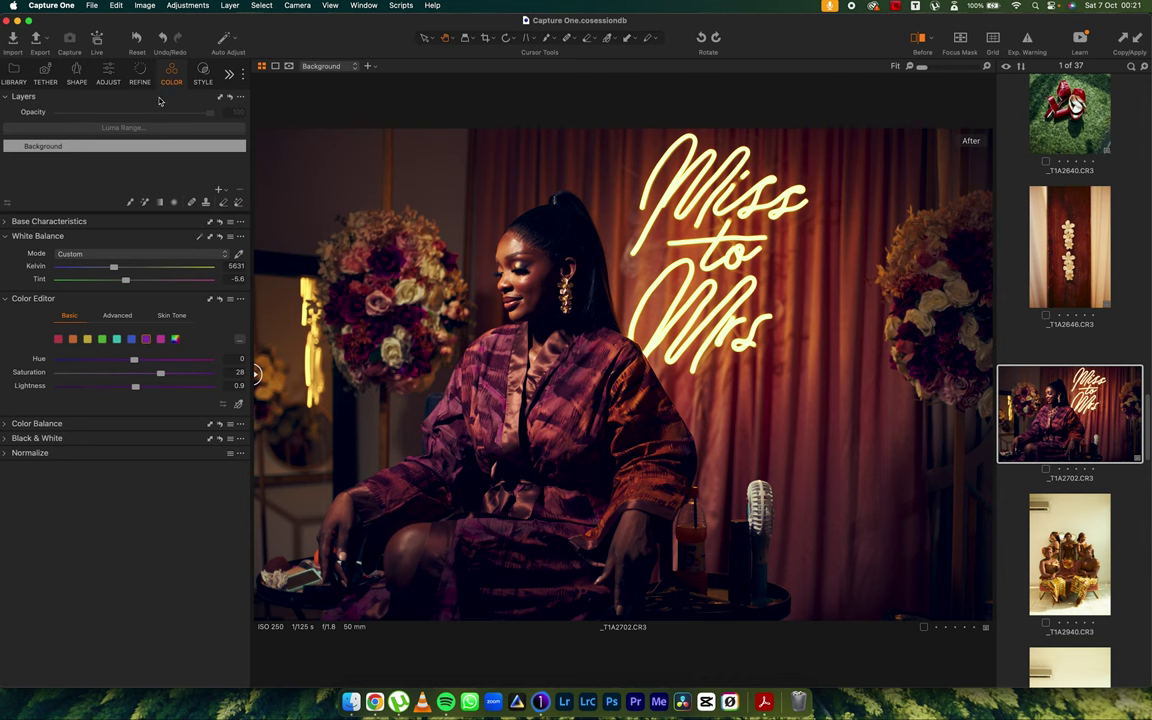
# Step: Adjust the black point of the blue curve on the "Miss to Mrs" portrait
pyautogui.click(109, 76)
pyautogui.click(6, 265)
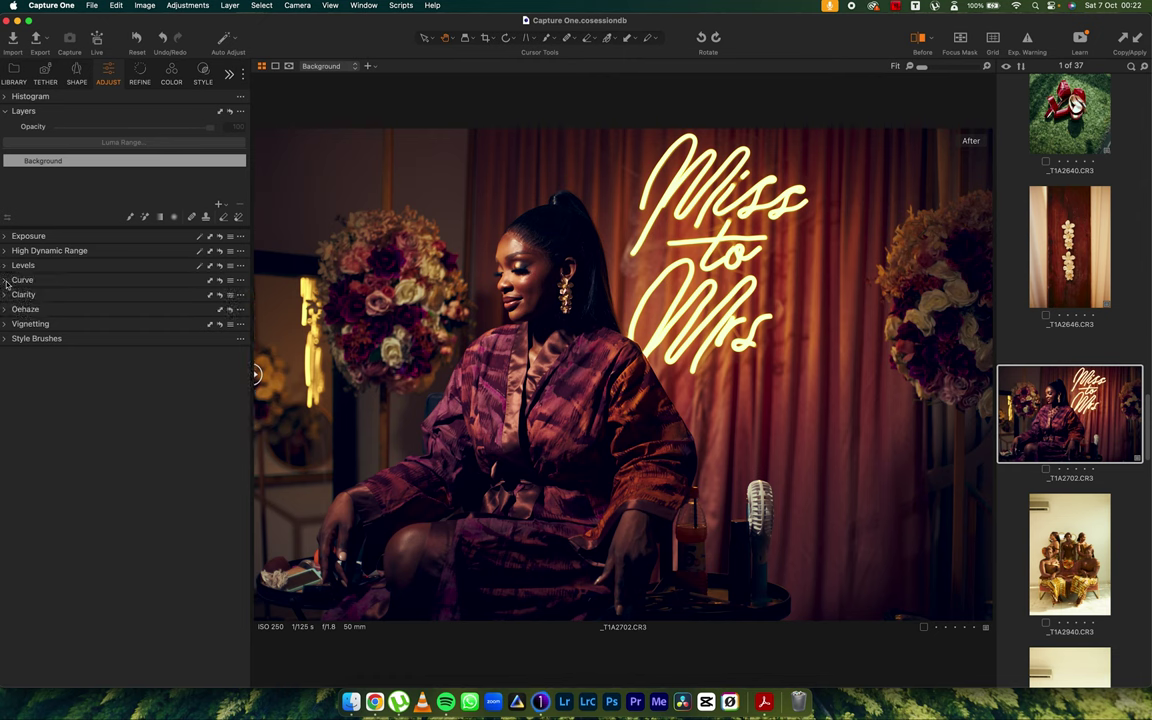
pyautogui.click(6, 281)
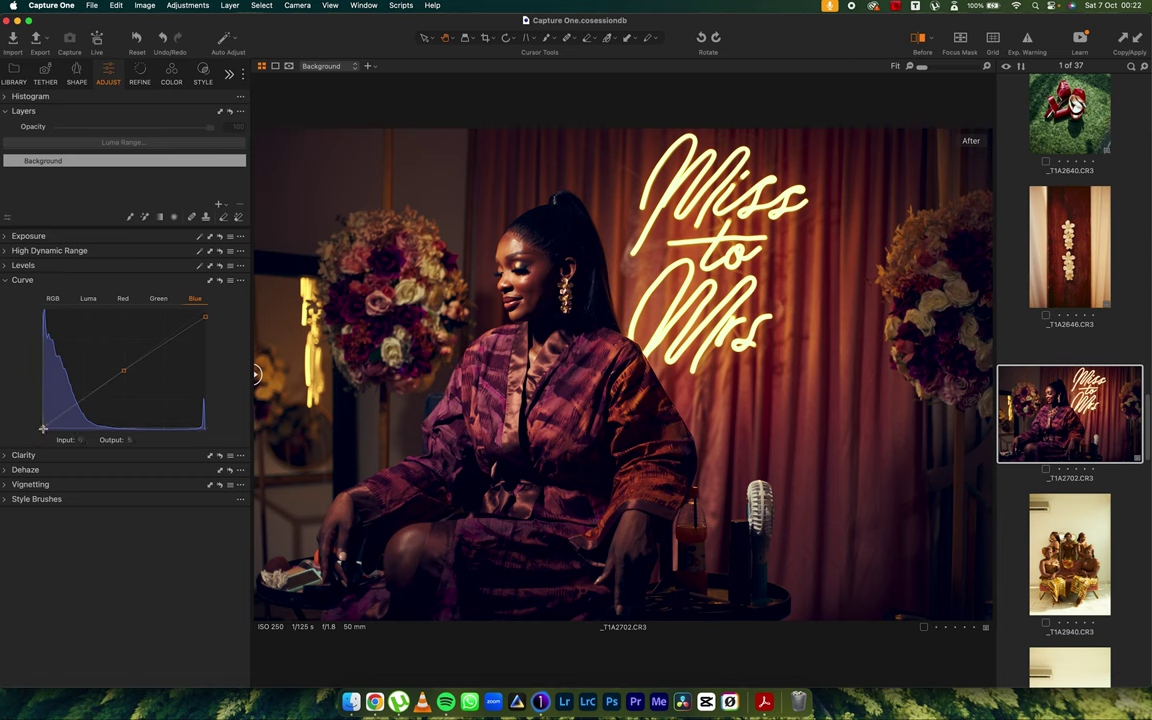
pyautogui.moveTo(43, 428); pyautogui.dragTo(41, 429)
# Step: Apply the TJD-CREAM style to _T1A2940.CR3, the group portrait on the sofa
pyautogui.click(1076, 545)
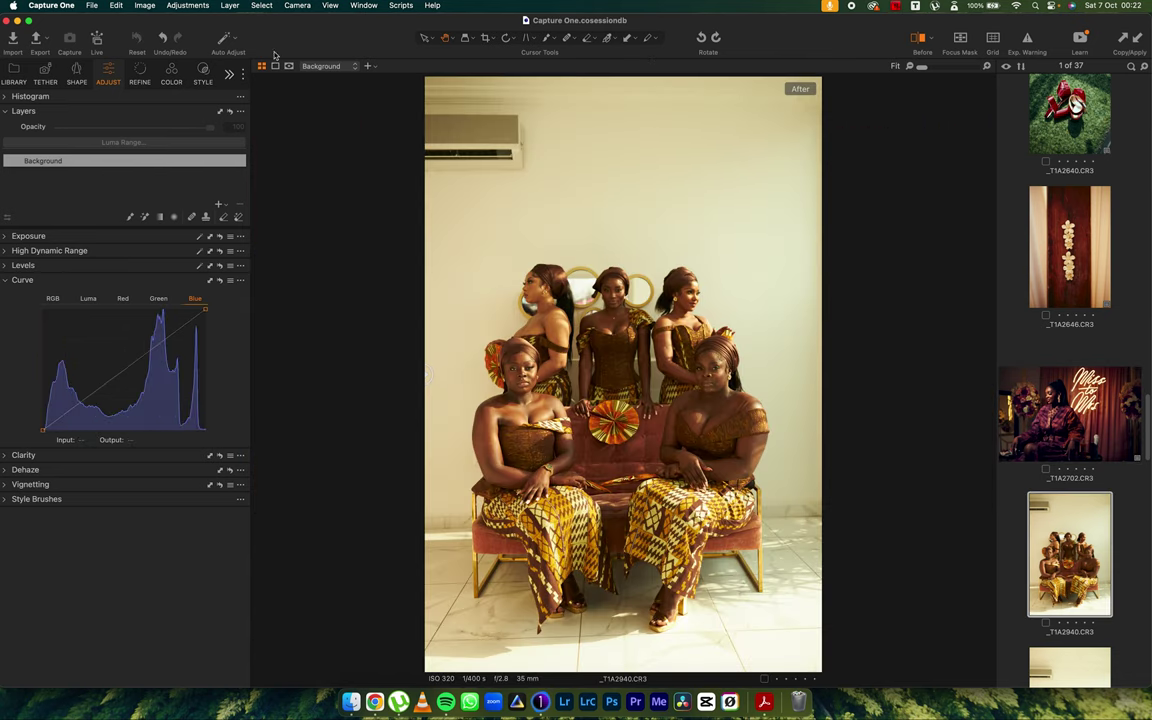
pyautogui.click(203, 72)
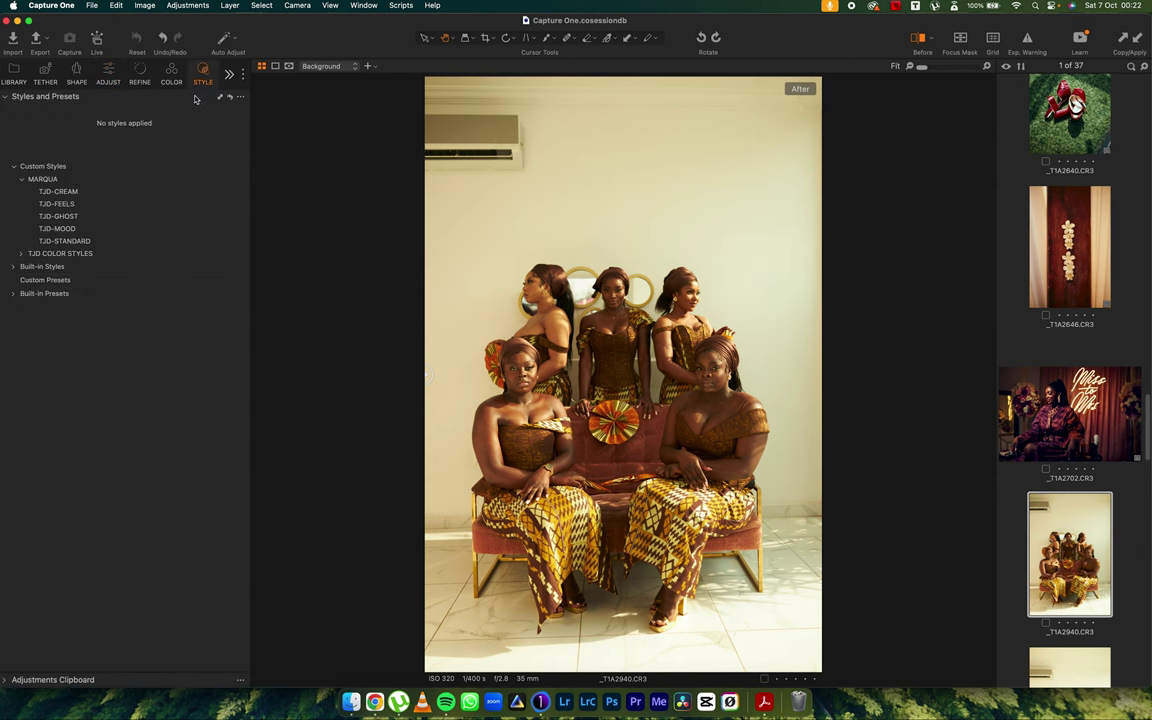
pyautogui.click(72, 193)
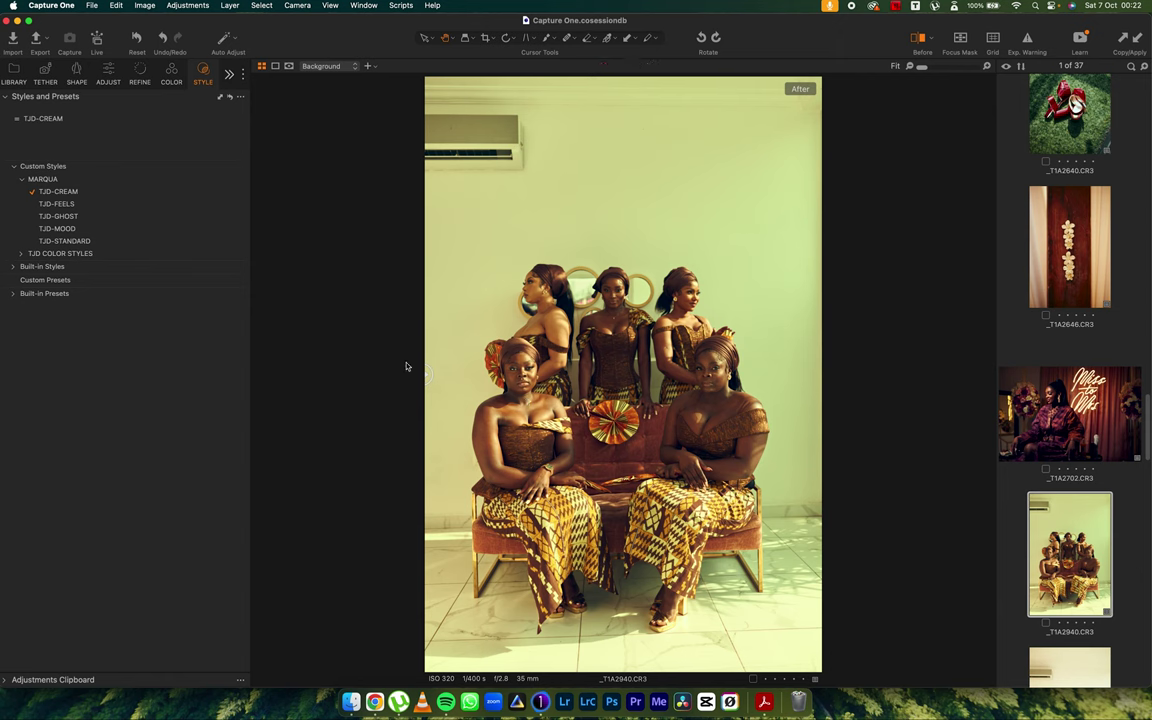
# Step: Remove the magenta-purple range in the advanced Color Editor and sample the greenish wall as a new color range
pyautogui.click(172, 74)
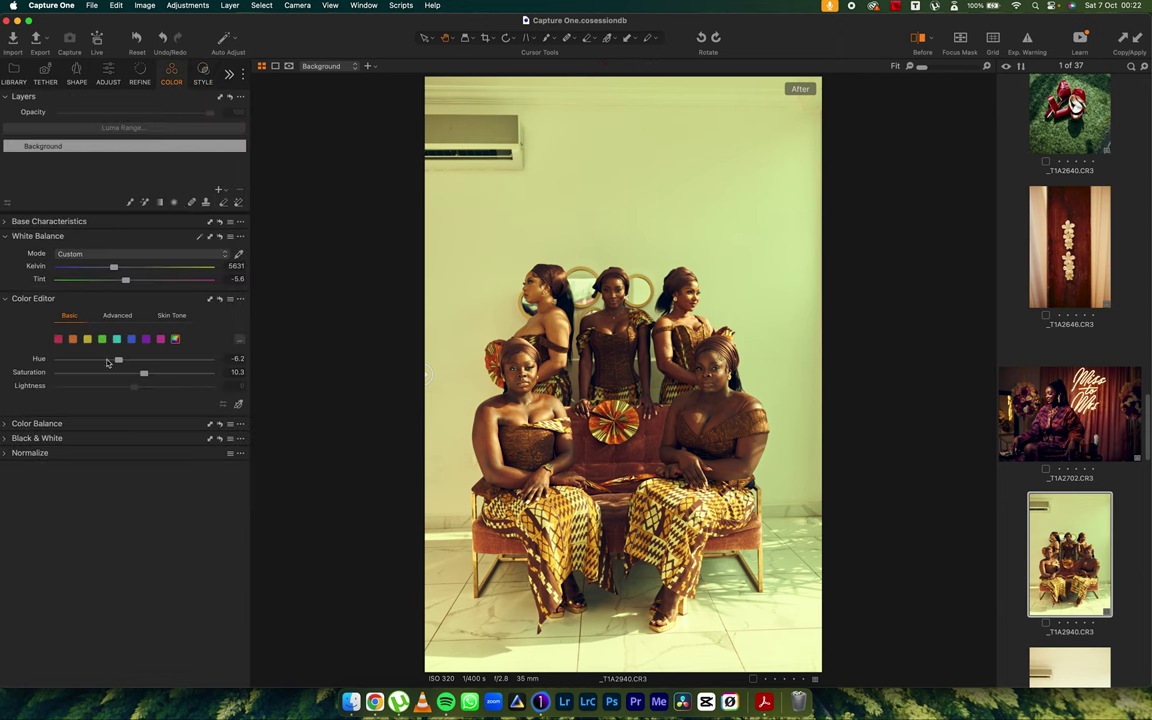
pyautogui.click(117, 315)
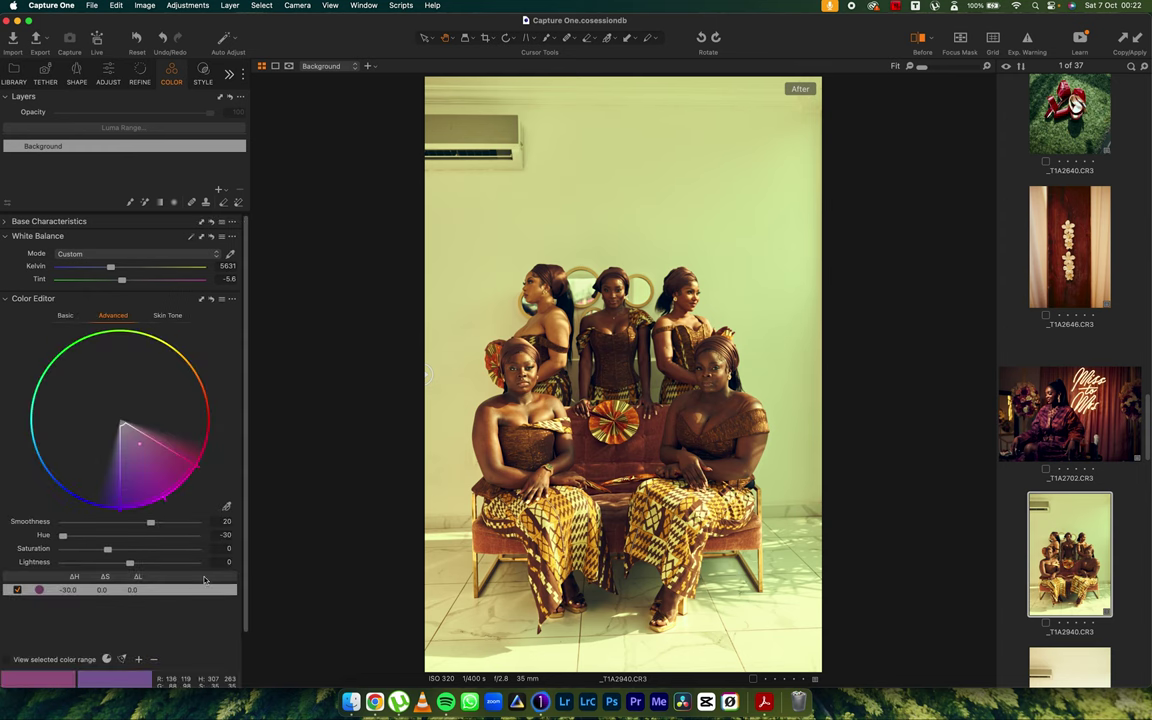
pyautogui.press('BackSpace')
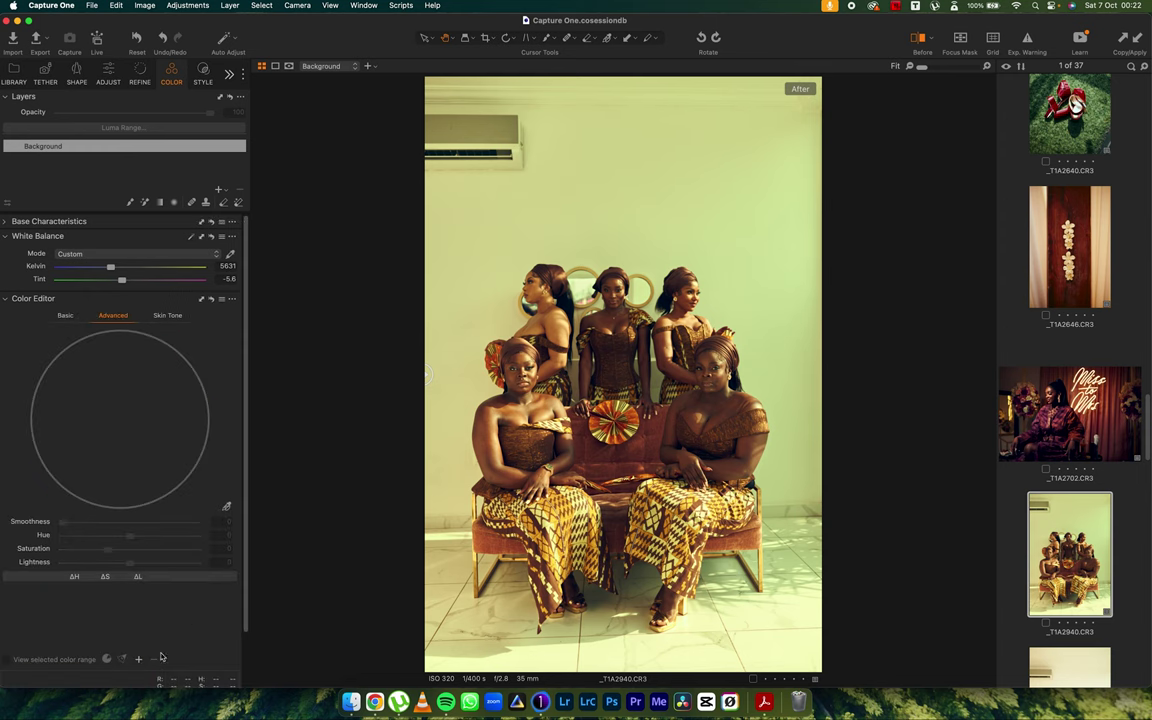
pyautogui.click(227, 505)
pyautogui.click(626, 224)
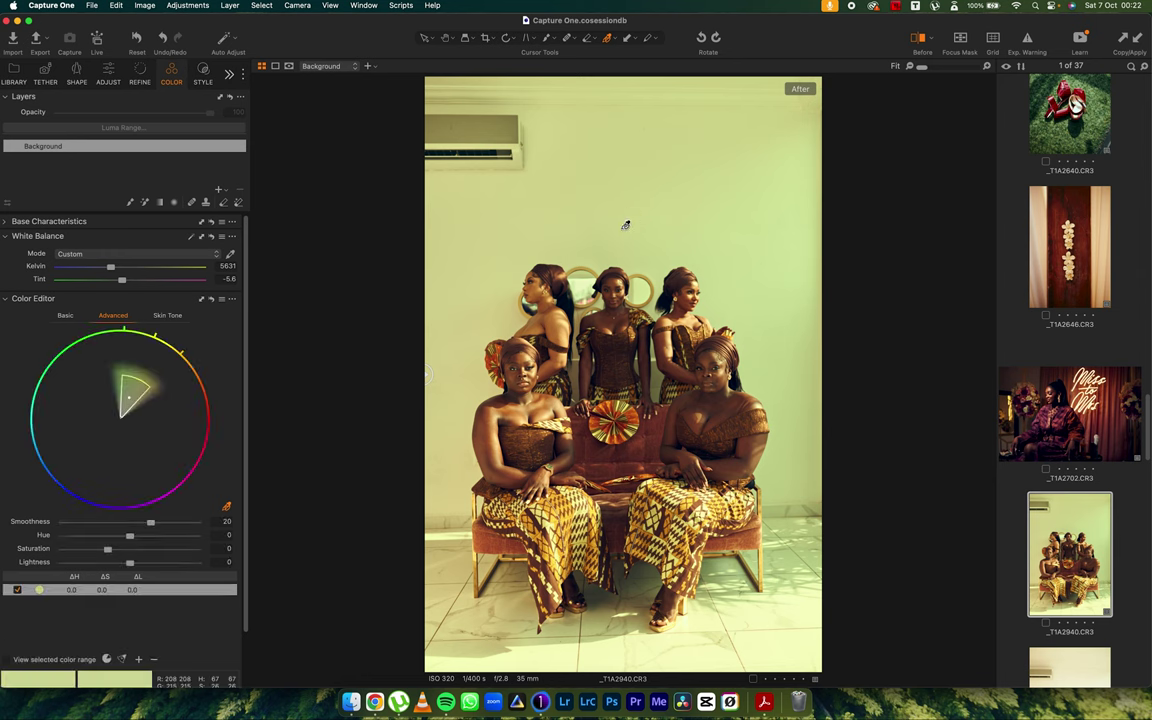
# Step: Isolate the selected color range in the photo, narrow its yellow side and extend it across the greens towards cyan
pyautogui.click(7, 659)
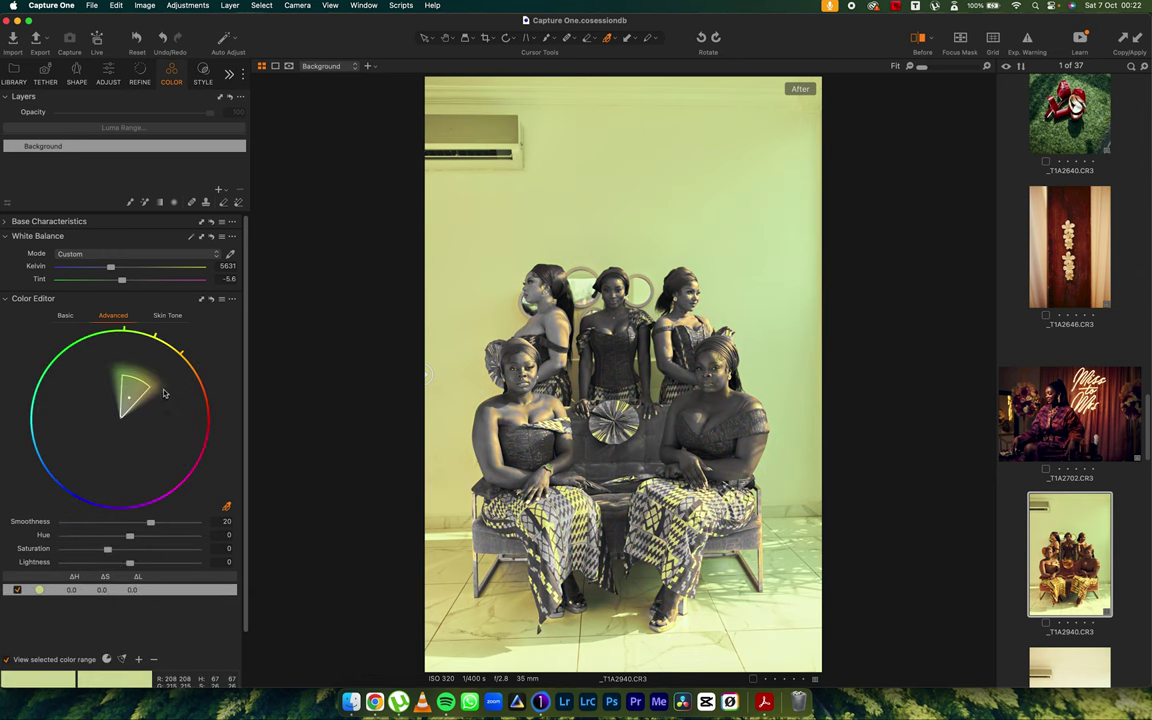
pyautogui.moveTo(146, 390); pyautogui.dragTo(138, 384)
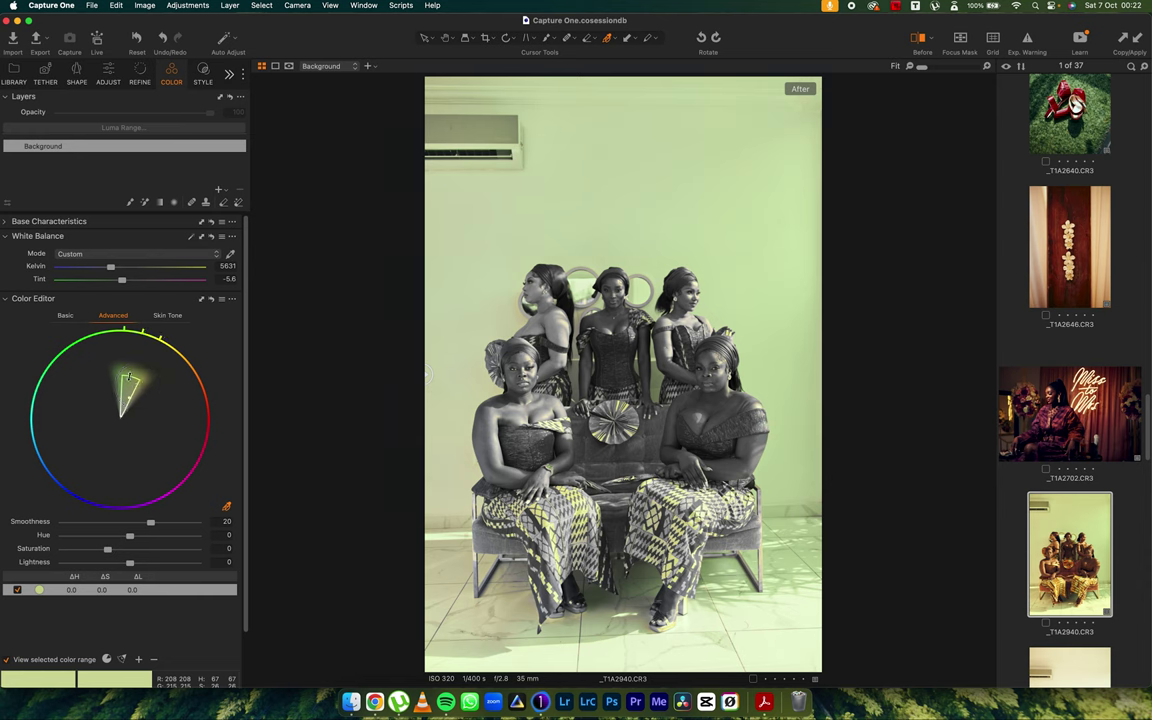
pyautogui.moveTo(128, 378); pyautogui.dragTo(141, 336)
pyautogui.moveTo(119, 378); pyautogui.dragTo(60, 405)
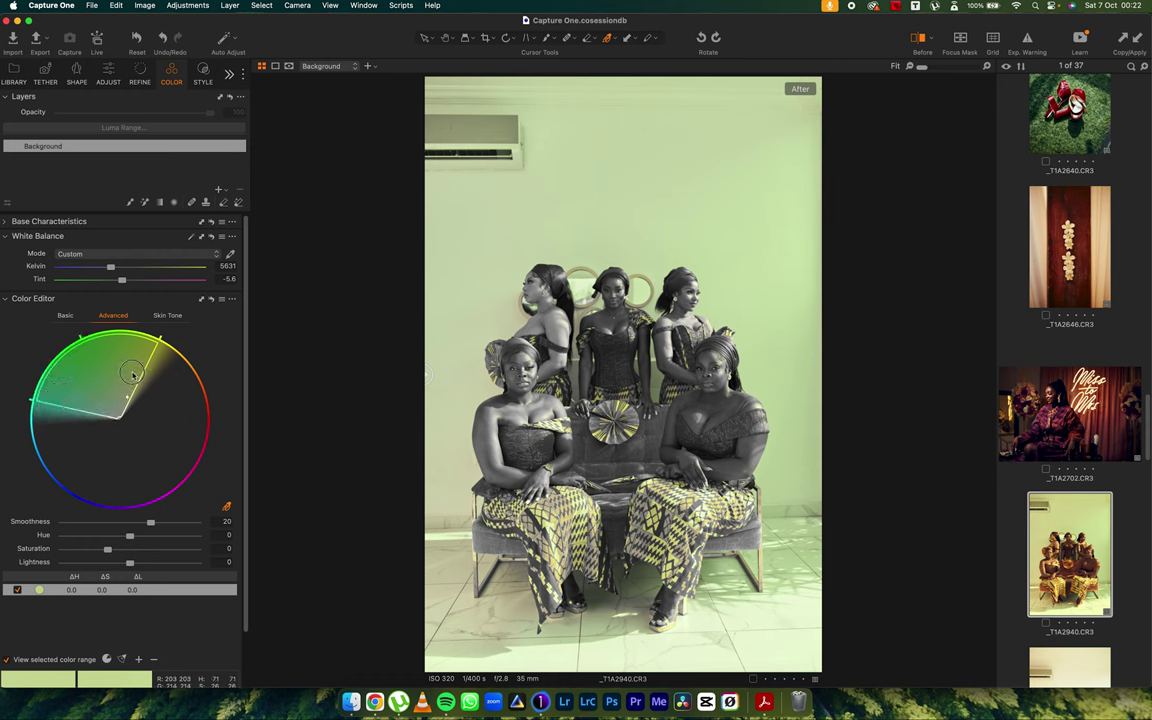
pyautogui.moveTo(132, 374)
pyautogui.mouseDown()
pyautogui.moveTo(135, 340)
pyautogui.moveTo(143, 370)
pyautogui.mouseUp()
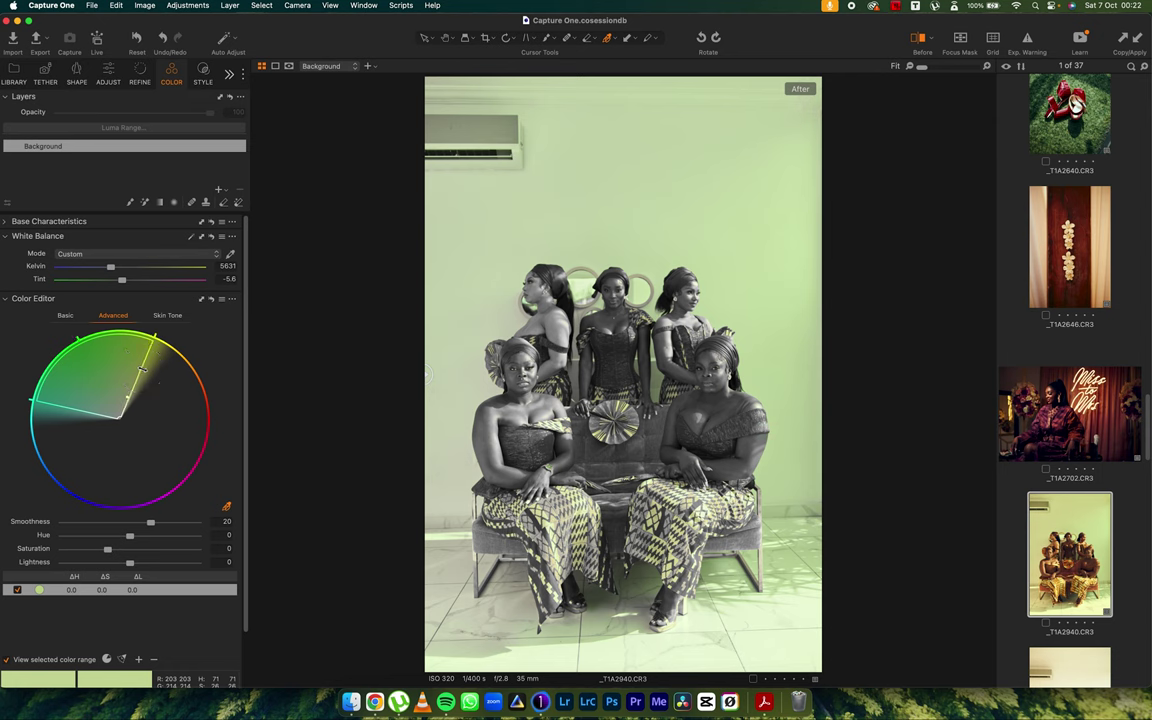
# Step: Turn off the selected color range view and reduce the saturation of the green range to neutralize the wall
pyautogui.click(6, 660)
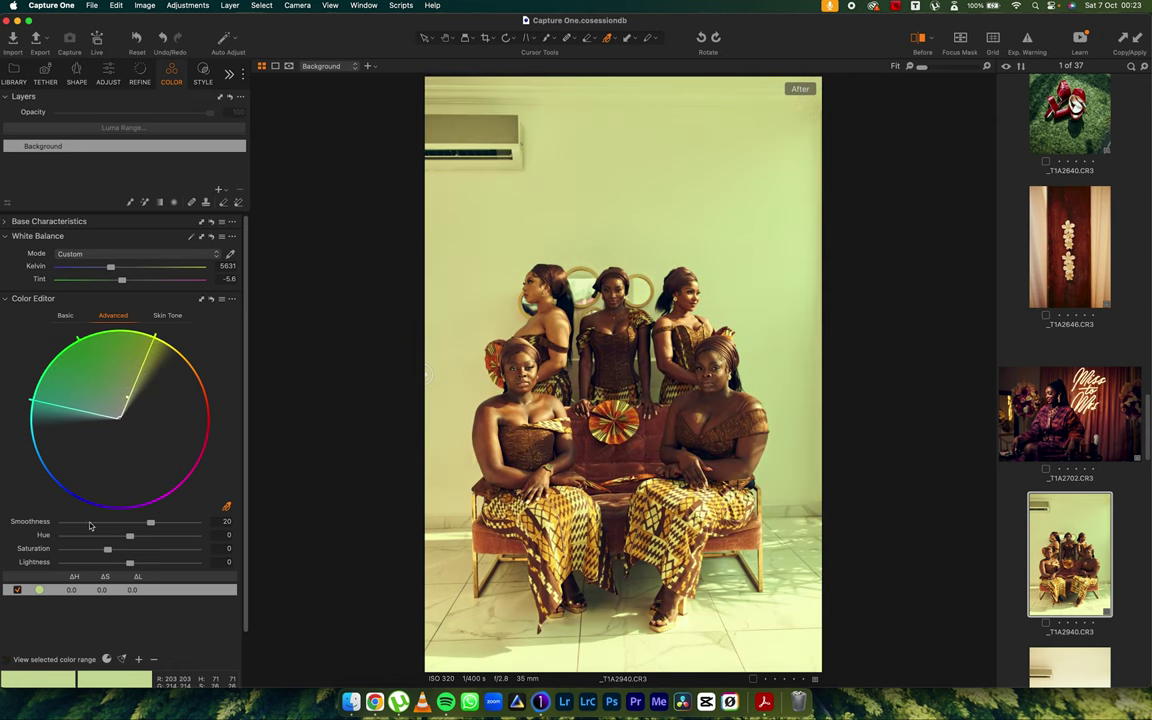
pyautogui.moveTo(77, 553); pyautogui.dragTo(77, 552)
pyautogui.click(6, 300)
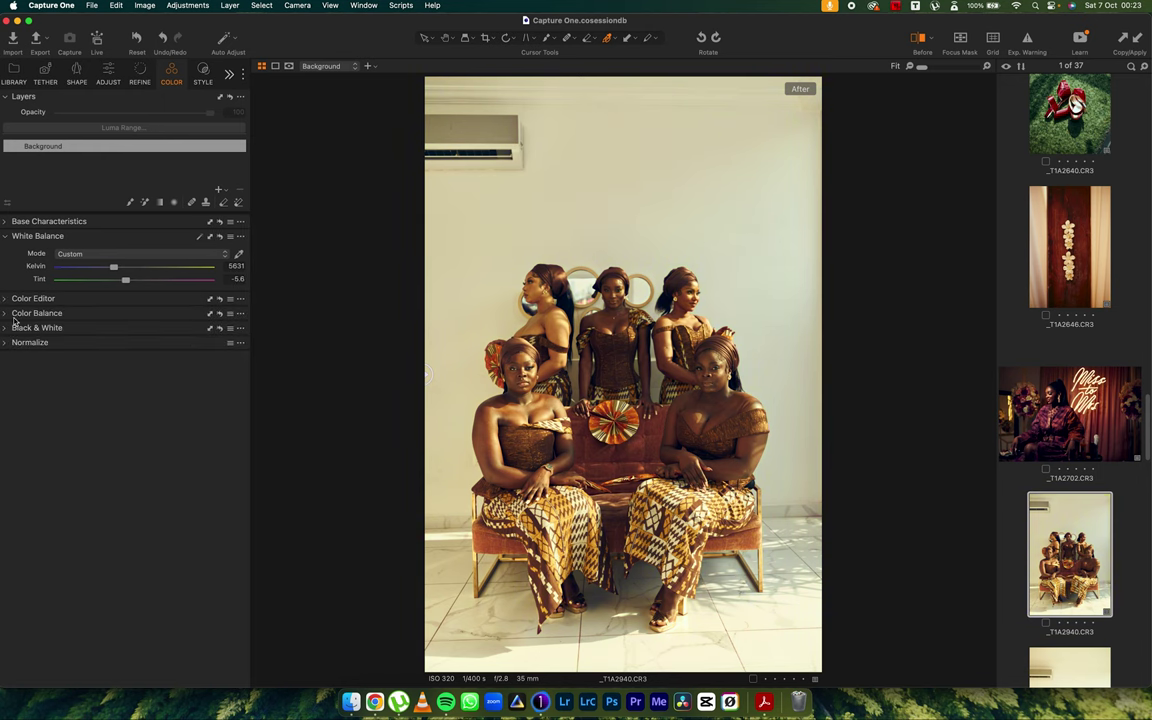
# Step: Reduce the yellow tint of the highlights in Color Balance for the sofa group portrait
pyautogui.click(12, 313)
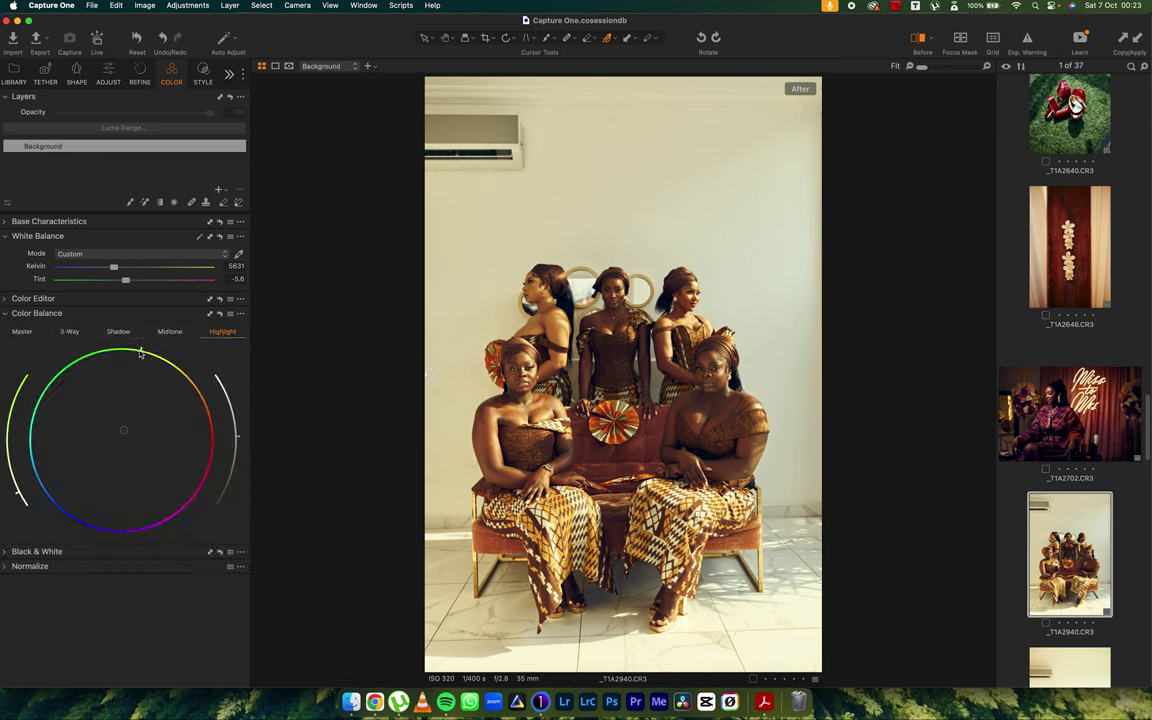
pyautogui.moveTo(141, 352)
pyautogui.mouseDown()
pyautogui.moveTo(22, 378)
pyautogui.moveTo(12, 470)
pyautogui.moveTo(24, 538)
pyautogui.moveTo(20, 440)
pyautogui.moveTo(175, 326)
pyautogui.moveTo(140, 333)
pyautogui.moveTo(105, 300)
pyautogui.moveTo(14, 455)
pyautogui.moveTo(12, 505)
pyautogui.moveTo(6, 445)
pyautogui.mouseUp()
pyautogui.click(10, 298)
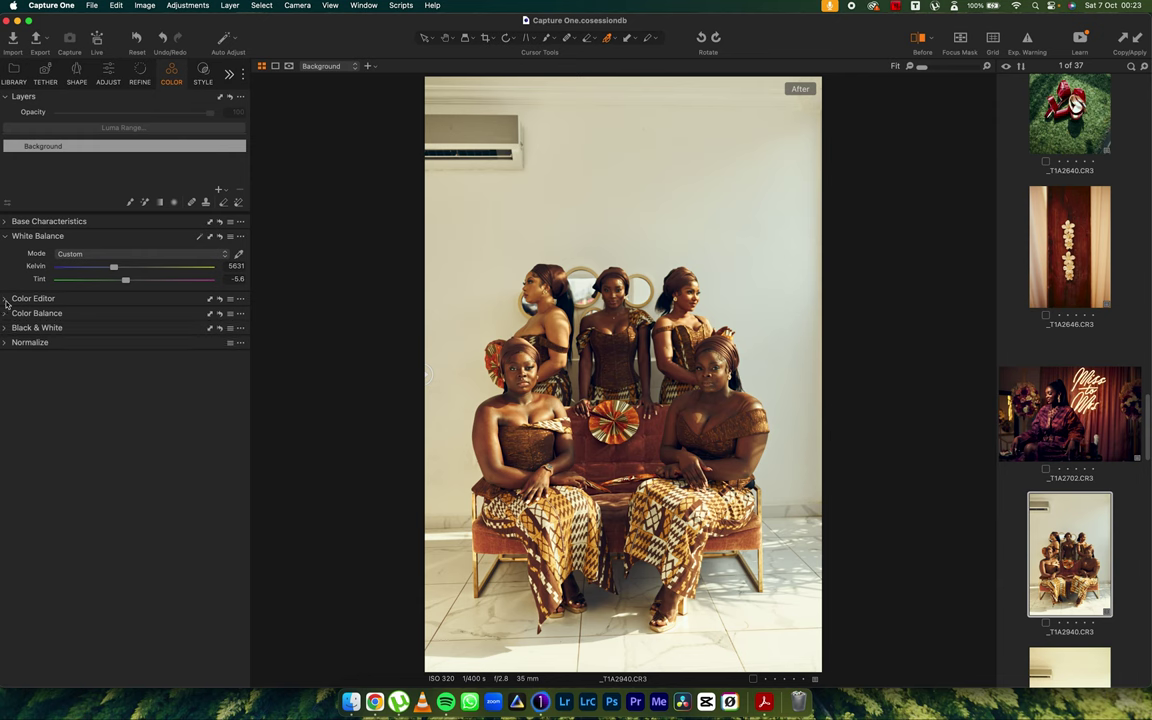
# Step: Set the sofa group portrait's white balance to Kelvin 5299 and Tint -4.8
pyautogui.click(8, 298)
pyautogui.moveTo(113, 267); pyautogui.dragTo(111, 272)
pyautogui.moveTo(125, 279); pyautogui.dragTo(128, 283)
# Step: Compare the sofa group portrait _T1A2940.CR3 before and after its edits with the split view
pyautogui.click(919, 40)
pyautogui.click(919, 40)
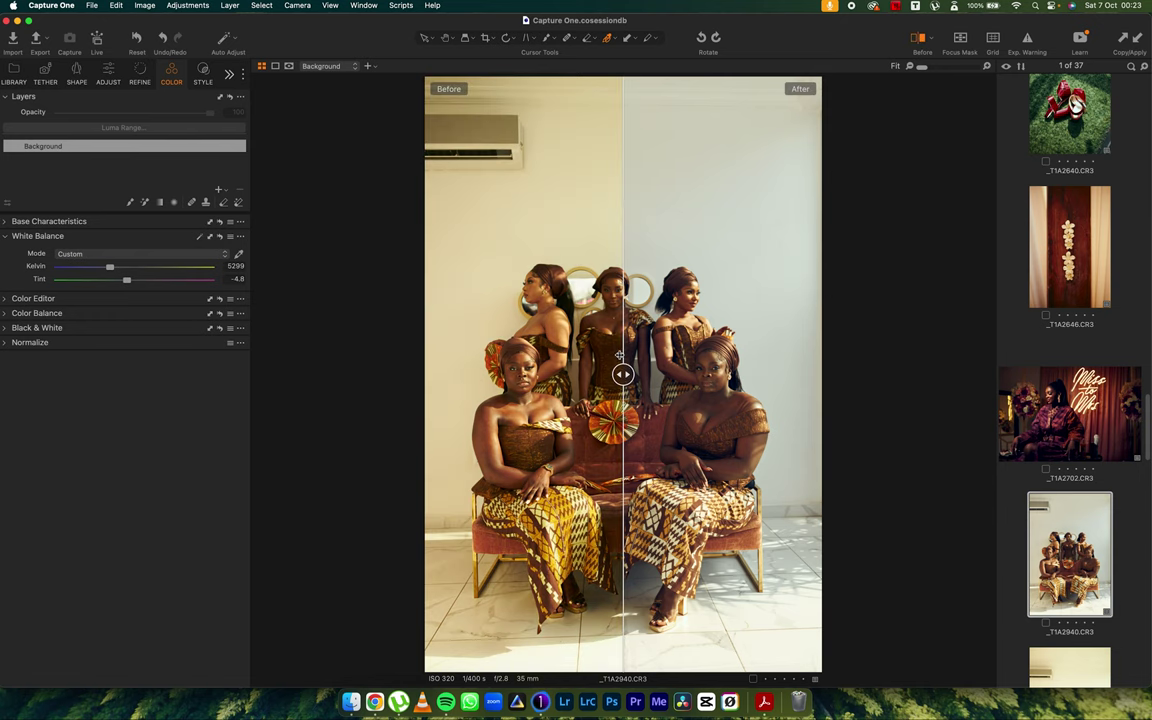
pyautogui.moveTo(619, 355); pyautogui.dragTo(264, 347)
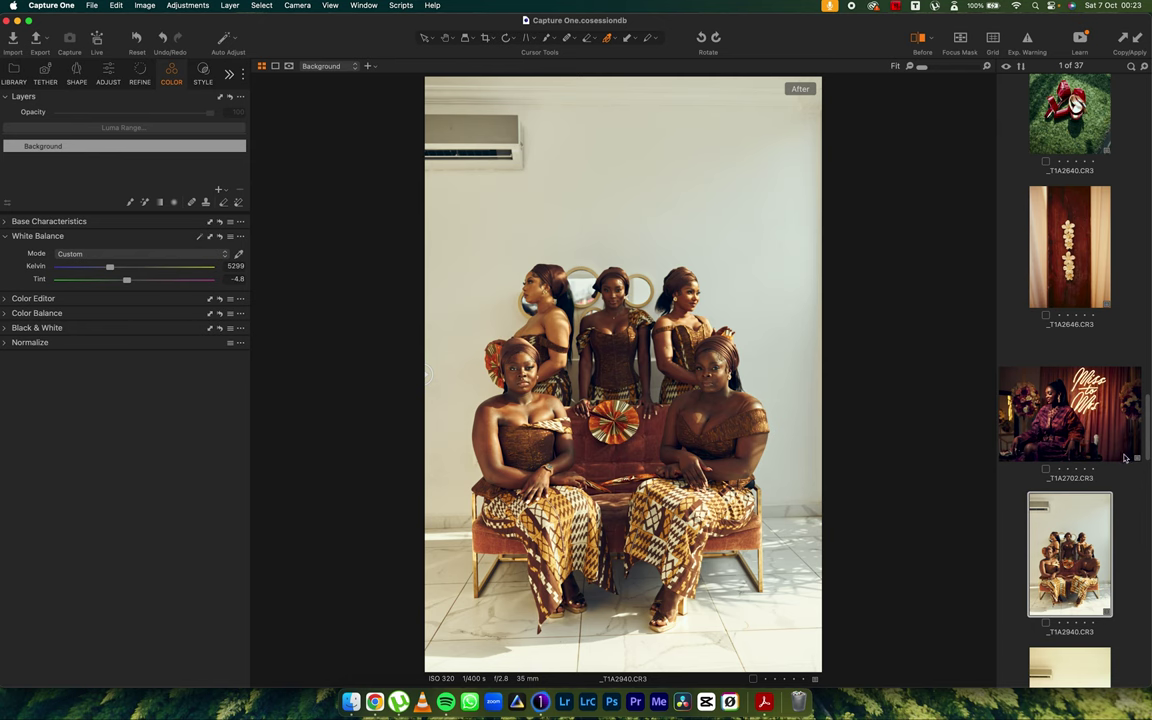
# Step: Apply the adjustments from _T1A2940.CR3 to the standing group photo _T1A2962.CR3
pyautogui.scroll(-4, 1125, 458)
pyautogui.click(1085, 519)
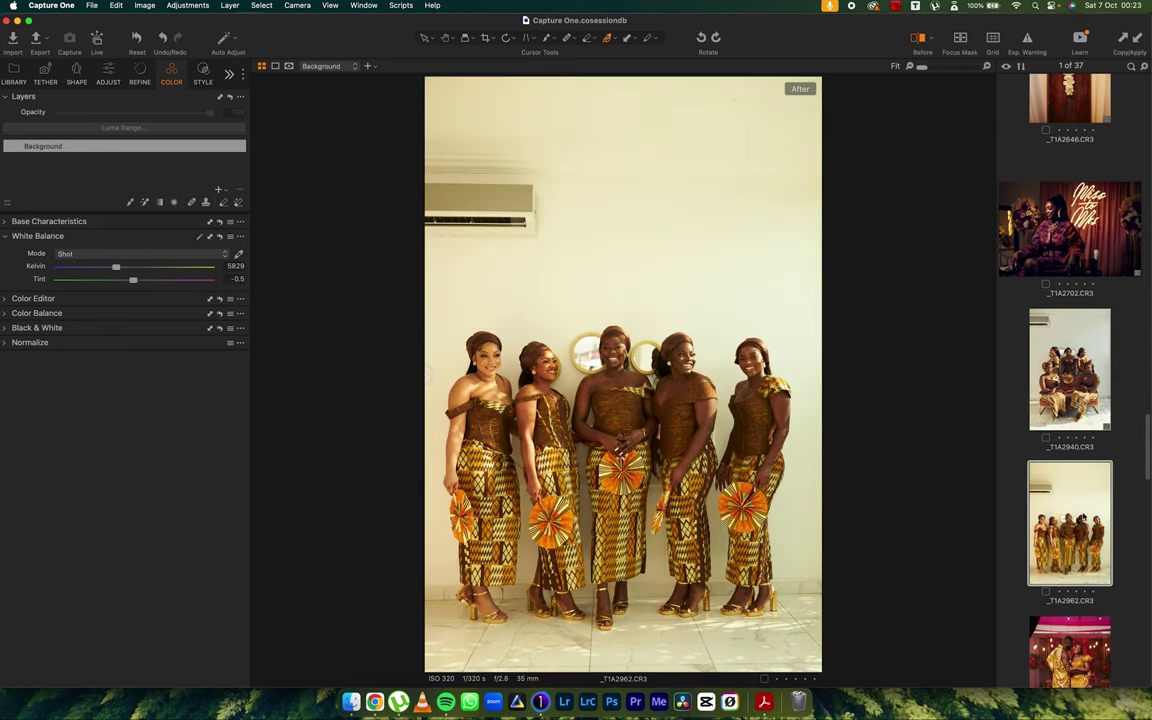
pyautogui.press('super+shift+v')
# Step: Apply the TJD-CREAM style to _T1A3378.CR3, the couple in gold patterned outfits
pyautogui.scroll(-5, 1010, 457)
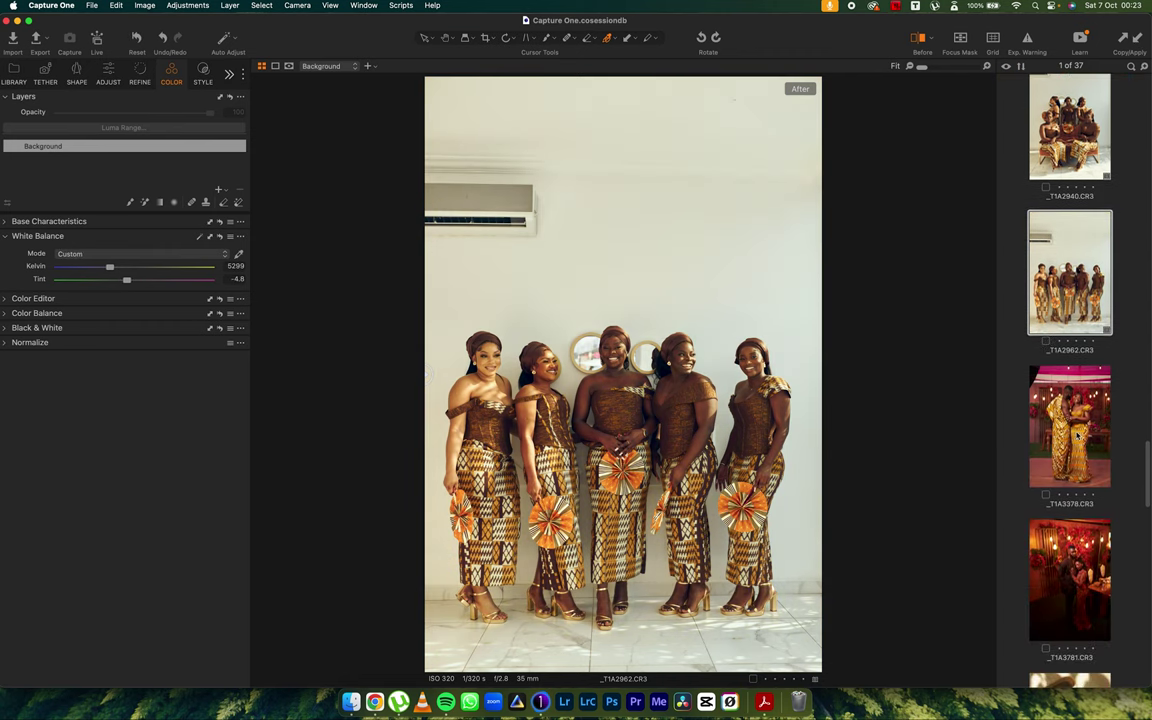
pyautogui.click(1068, 480)
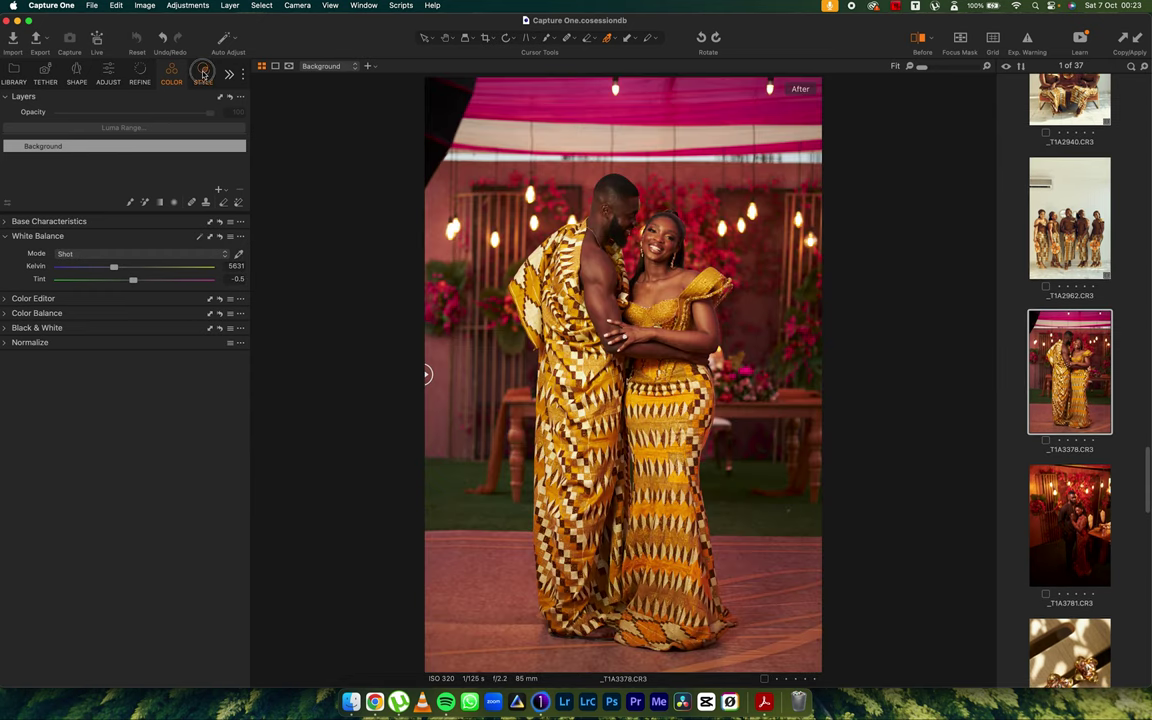
pyautogui.click(203, 75)
pyautogui.click(87, 190)
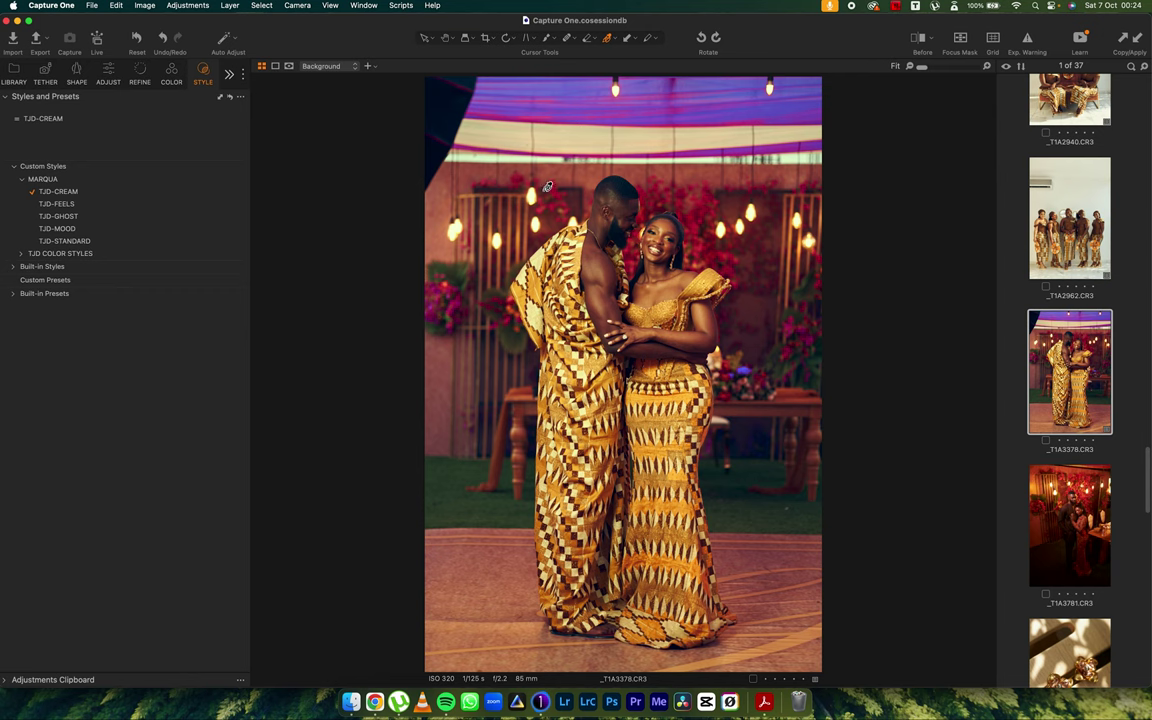
# Step: Reset the hue shift of the magenta-purple range to 0 in the advanced Color Editor for _T1A3378.CR3
pyautogui.click(165, 72)
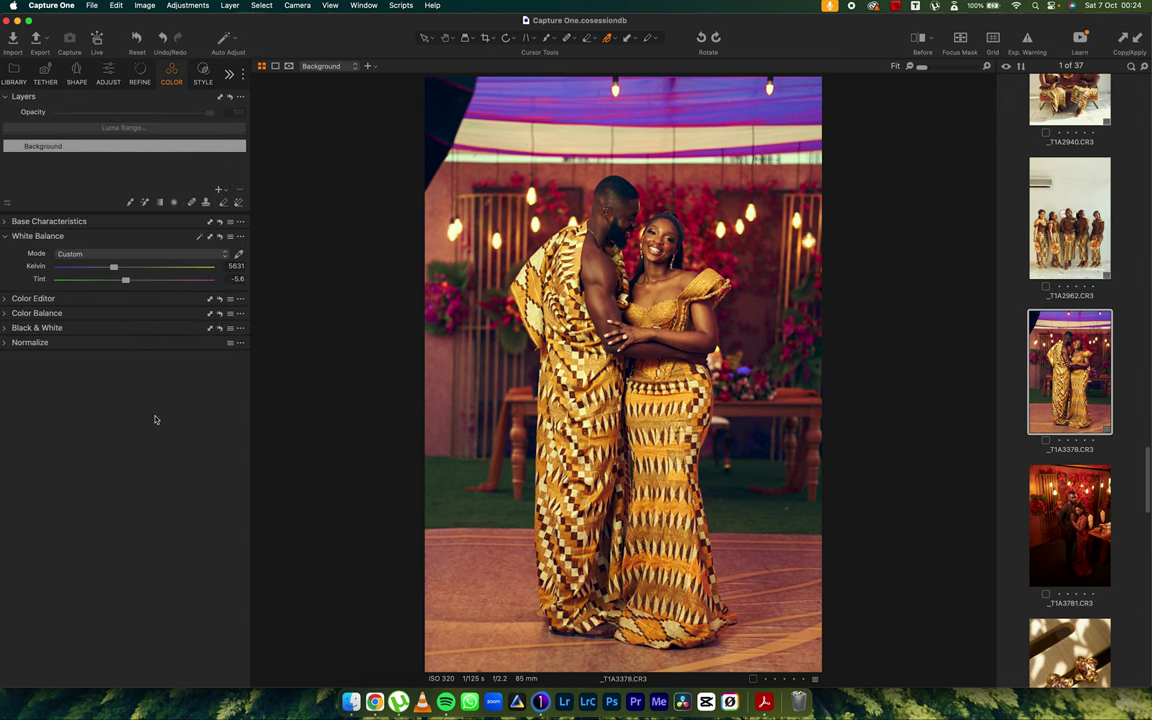
pyautogui.click(12, 298)
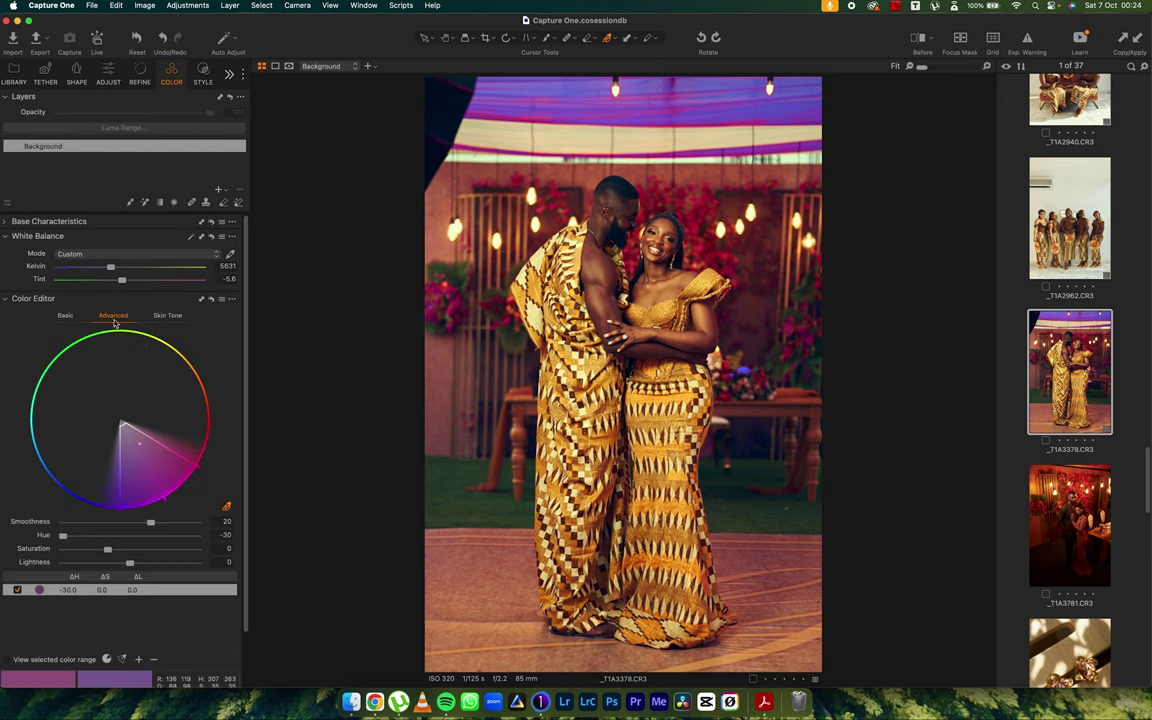
pyautogui.doubleClick(64, 537)
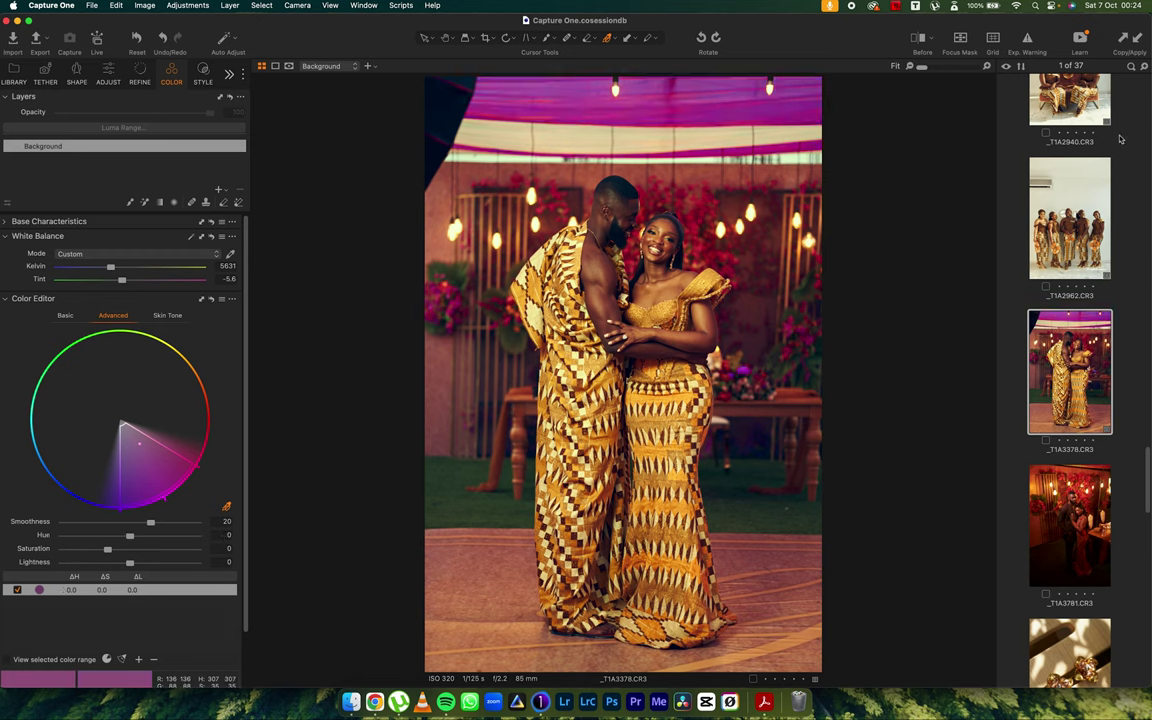
# Step: Apply the adjustments from _T1A3378.CR3 to _T1A3781.CR3, the couple under the hanging bulbs
pyautogui.press('Down')
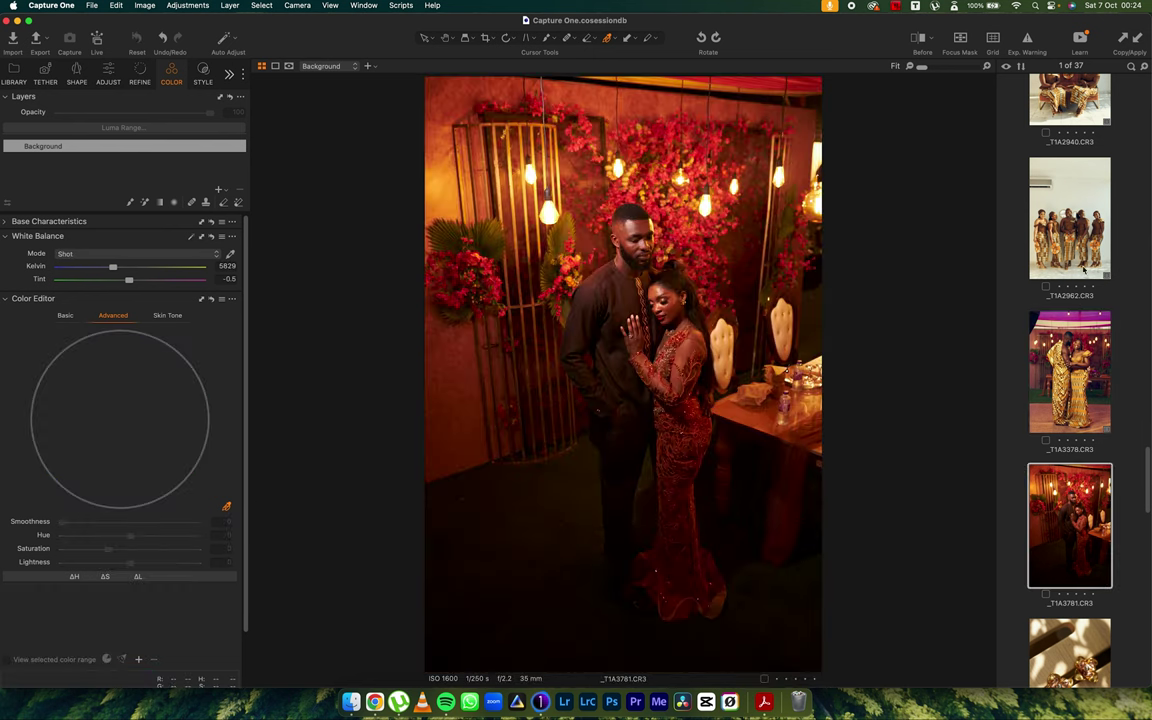
pyautogui.click(1138, 38)
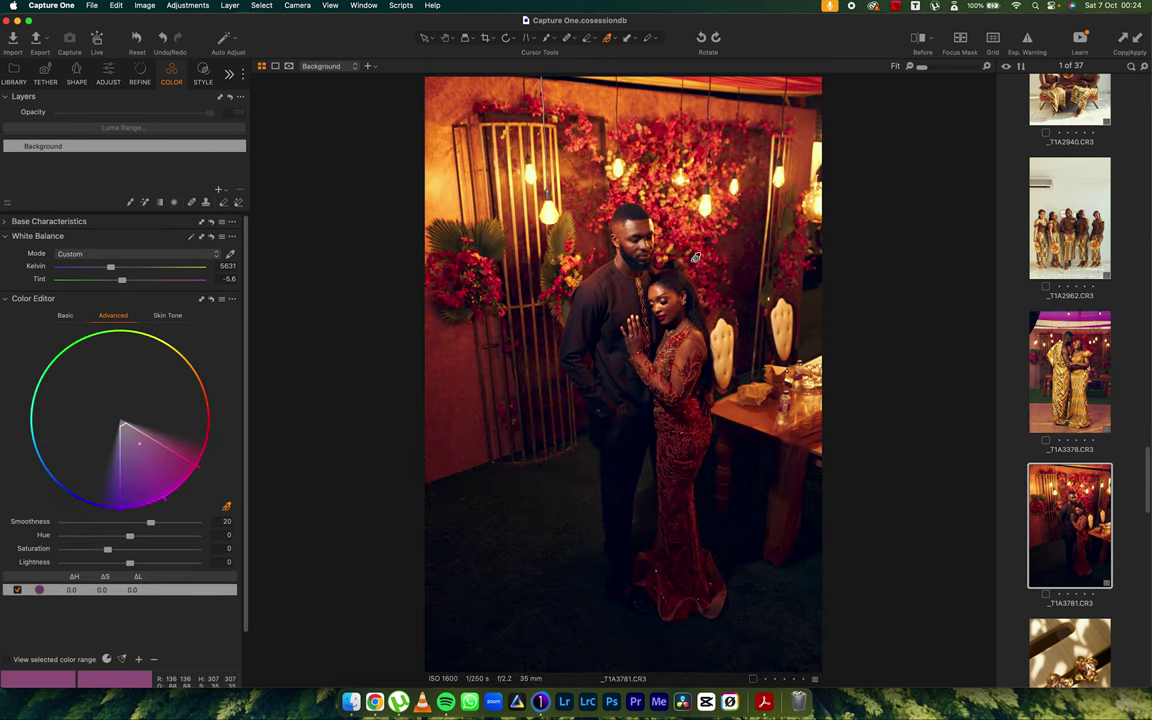
# Step: Apply the TJD-FEELS style to _T1A5017.CR3, the flower earrings on the wooden slats
pyautogui.scroll(-3, 1002, 495)
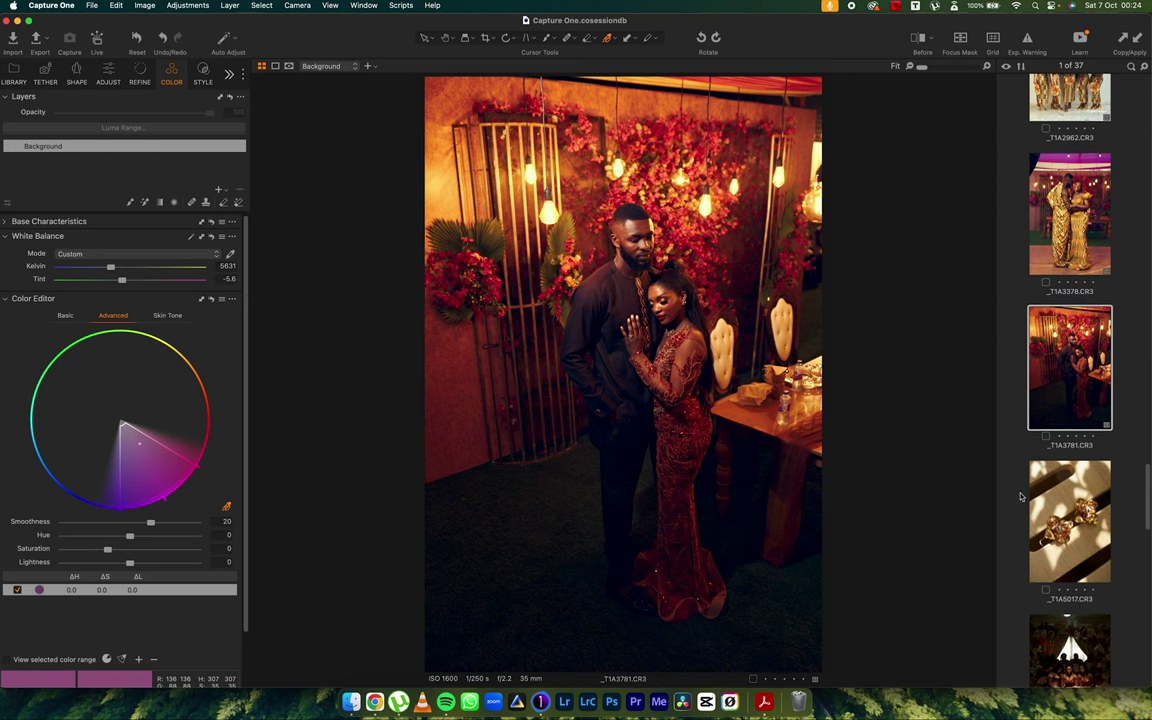
pyautogui.click(1082, 523)
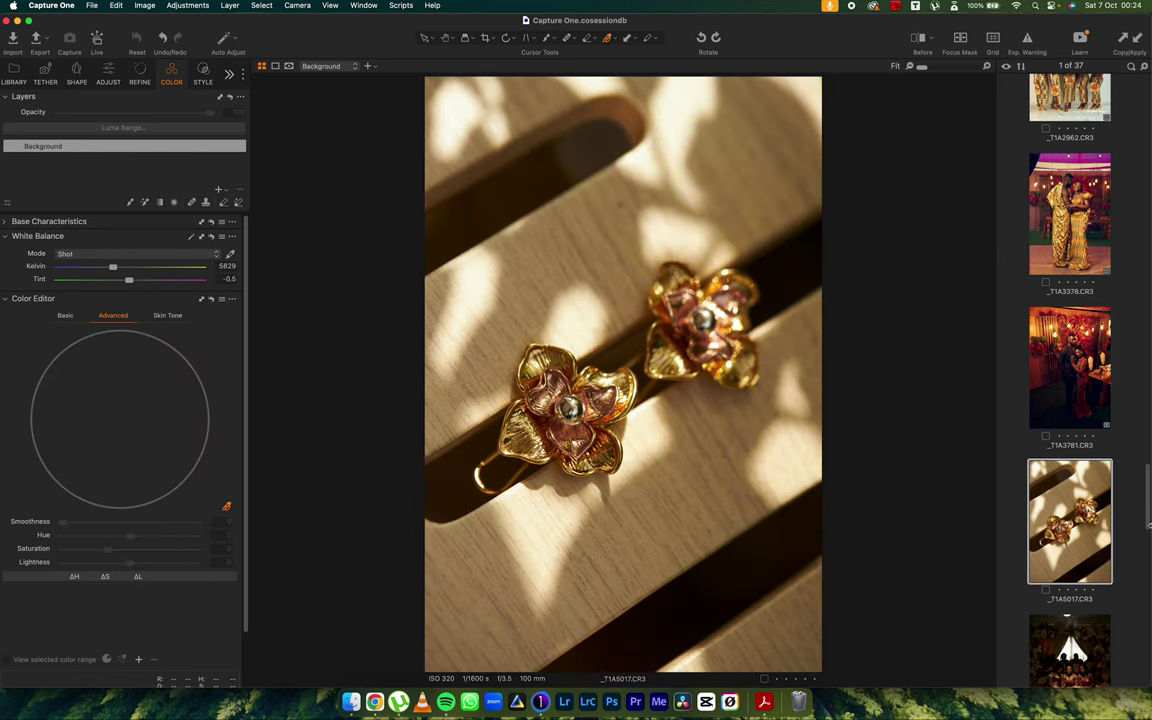
pyautogui.click(207, 79)
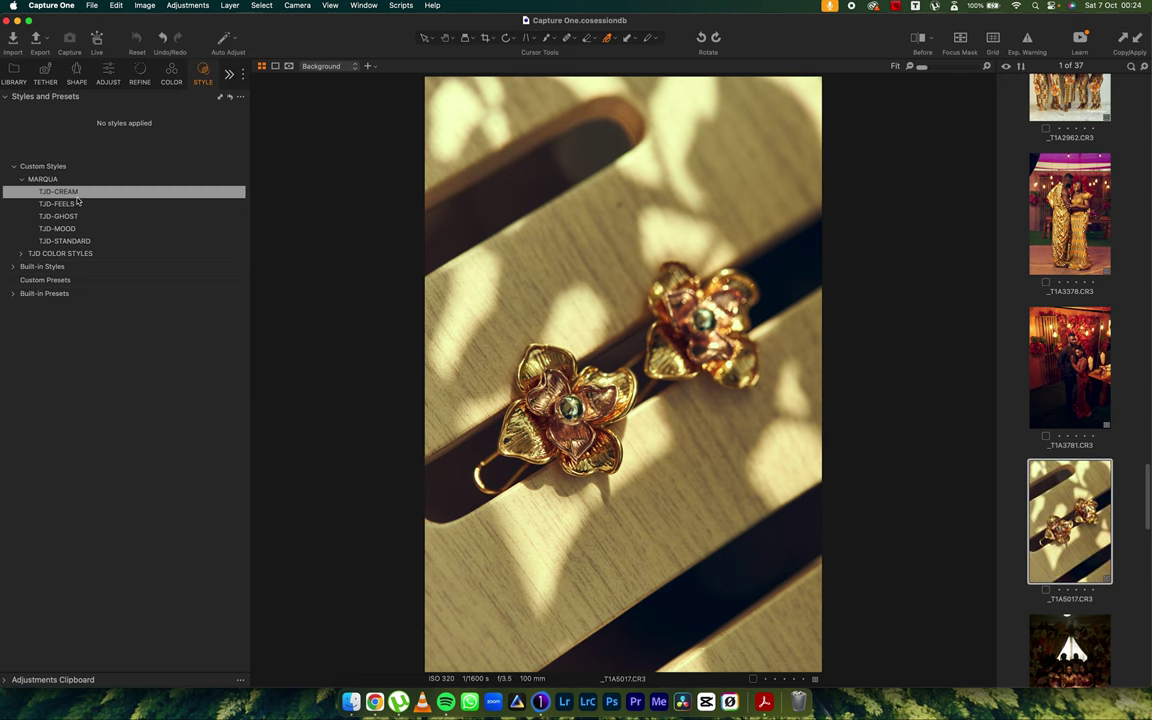
pyautogui.click(76, 204)
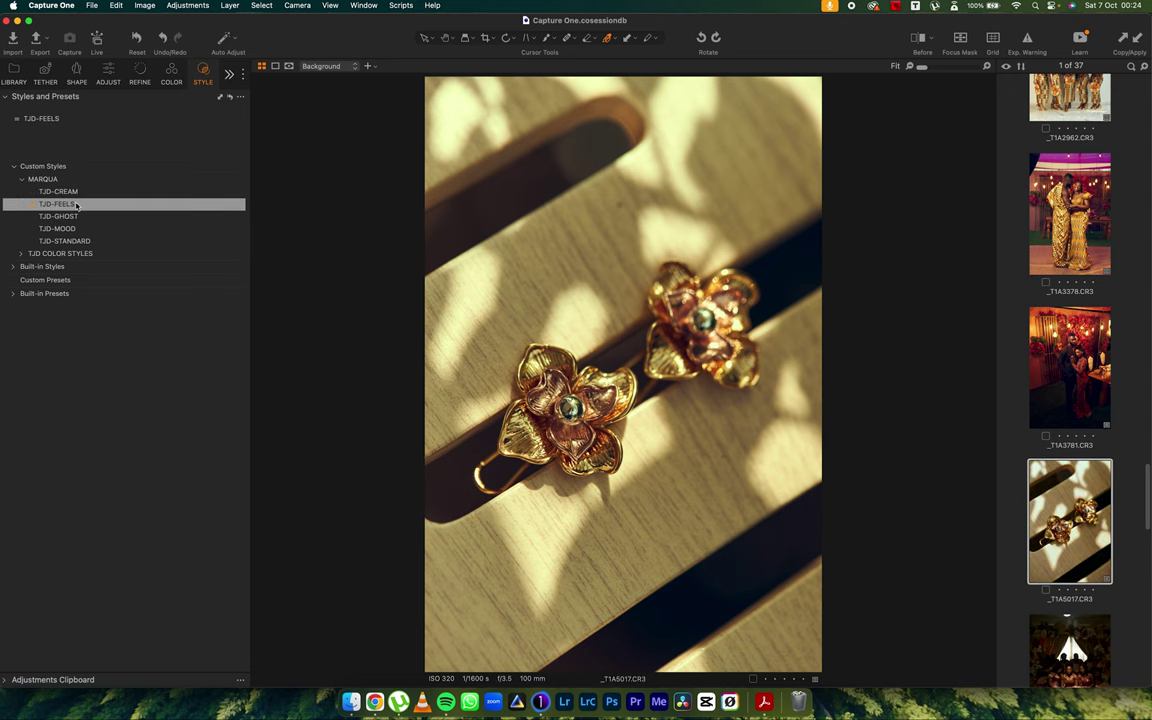
# Step: Apply the TJD-MOOD style to _T1A5451.CR3, the seated group by the window, and compare before and after
pyautogui.scroll(-3, 1098, 558)
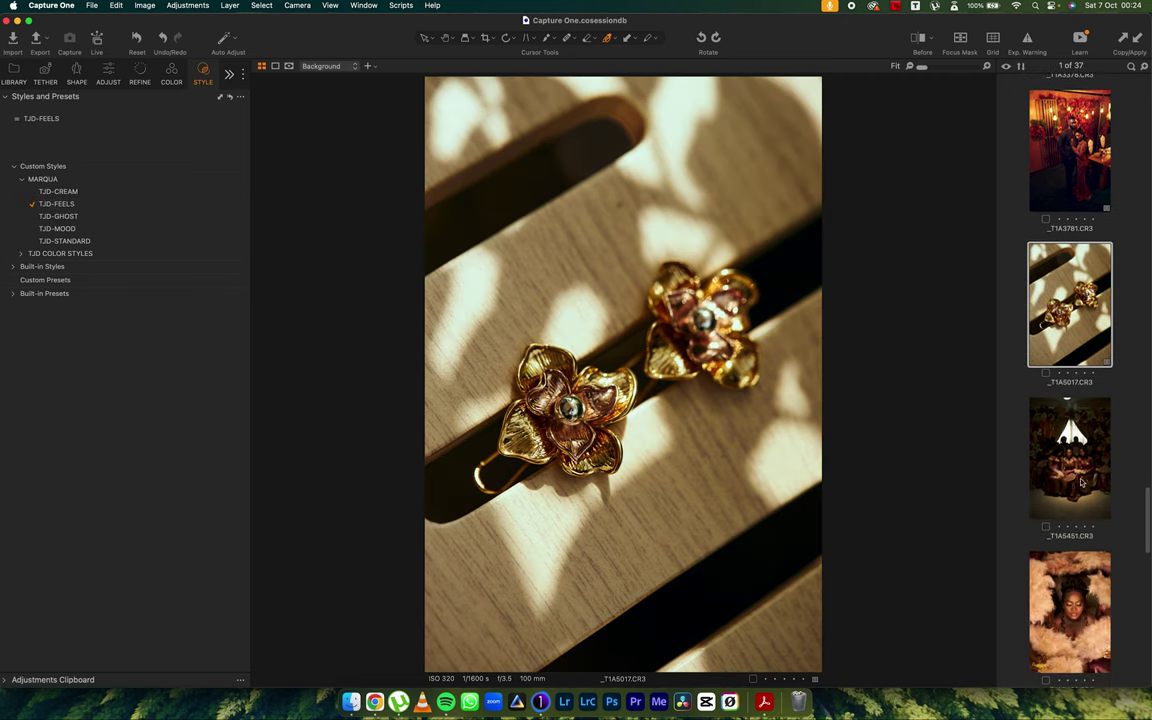
pyautogui.click(1090, 510)
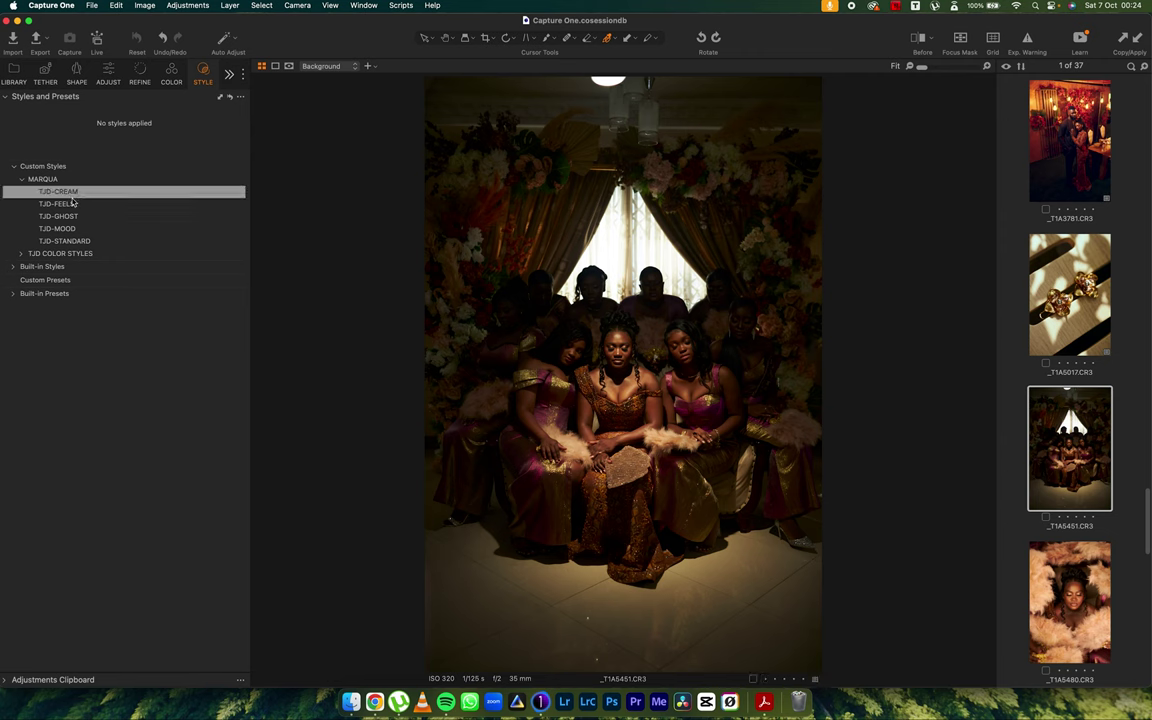
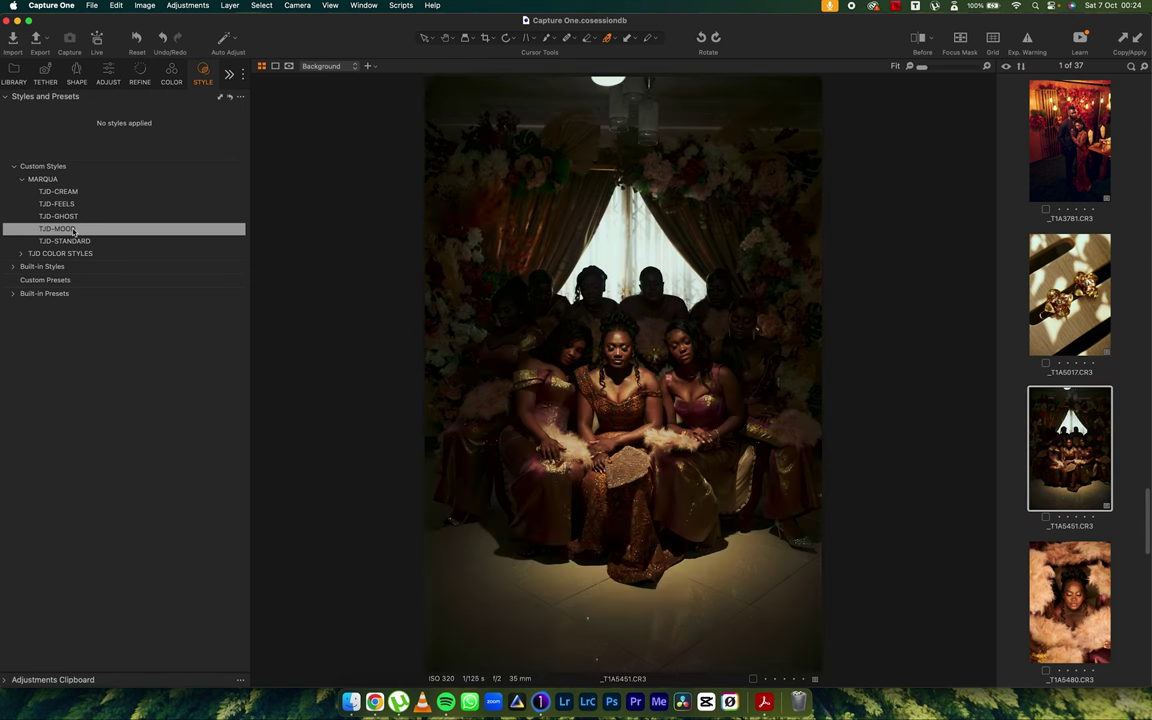
pyautogui.click(73, 231)
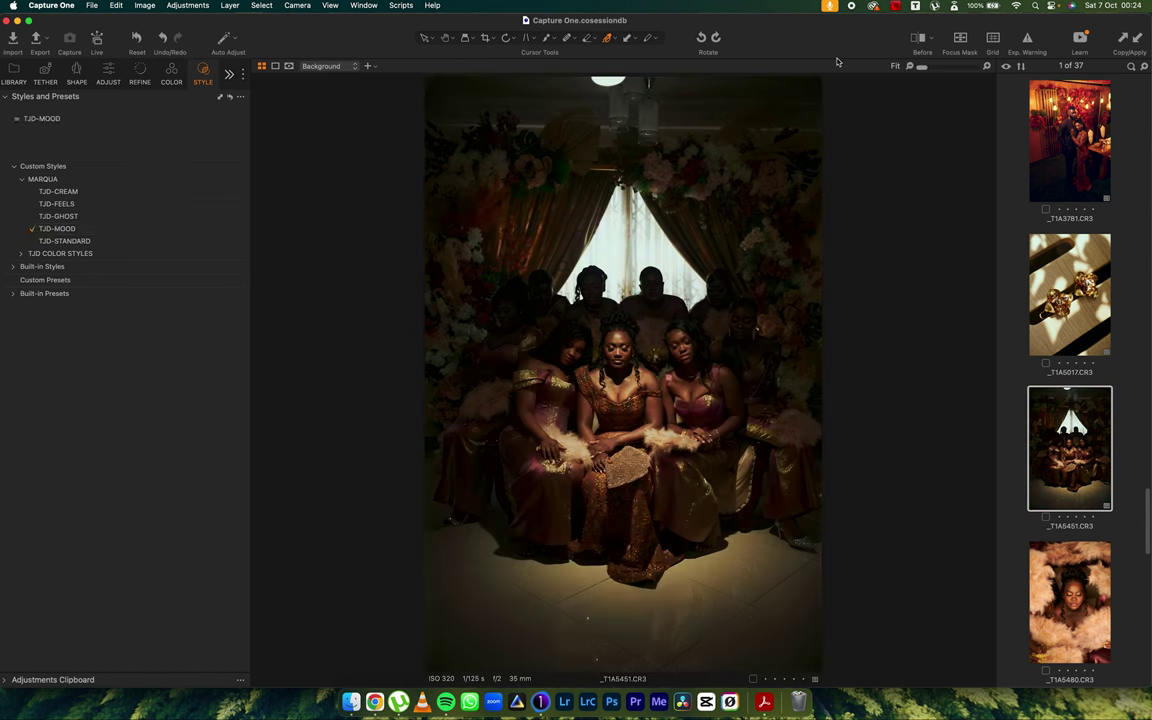
pyautogui.click(919, 36)
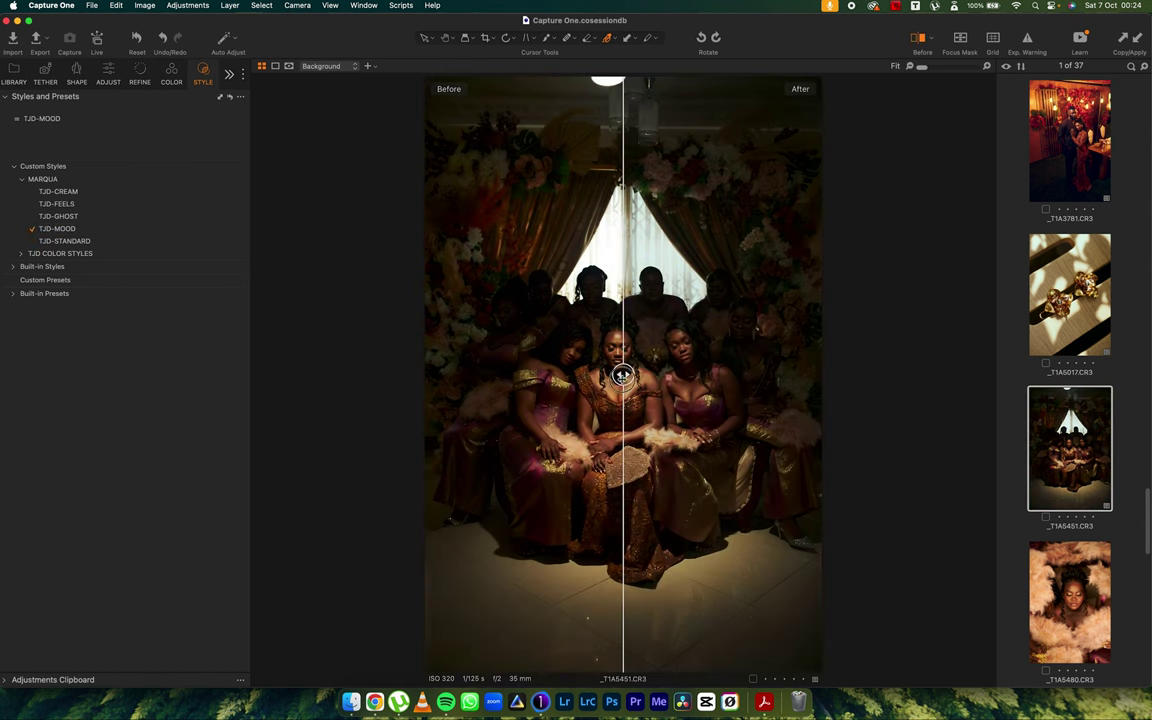
pyautogui.moveTo(620, 375); pyautogui.dragTo(140, 440)
# Step: Apply the TJD-MOOD style to _T1A5480.CR3, the portrait framed by feathers, and compare before and after
pyautogui.scroll(-3, 1070, 480)
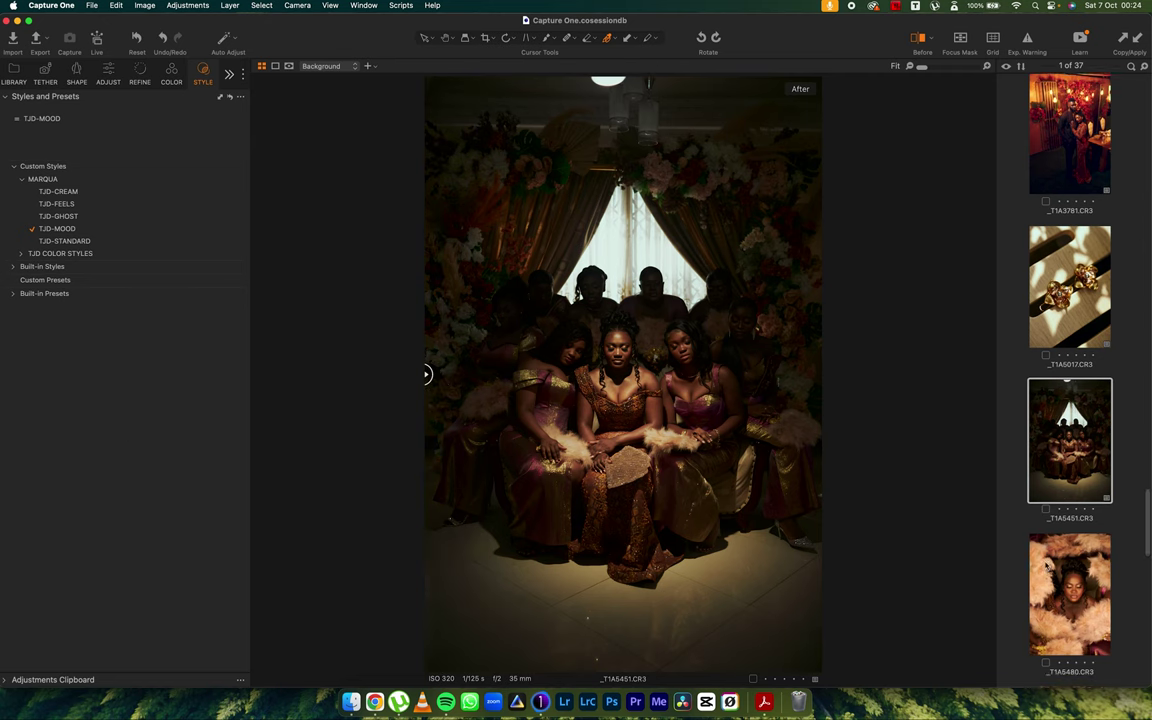
pyautogui.click(1083, 535)
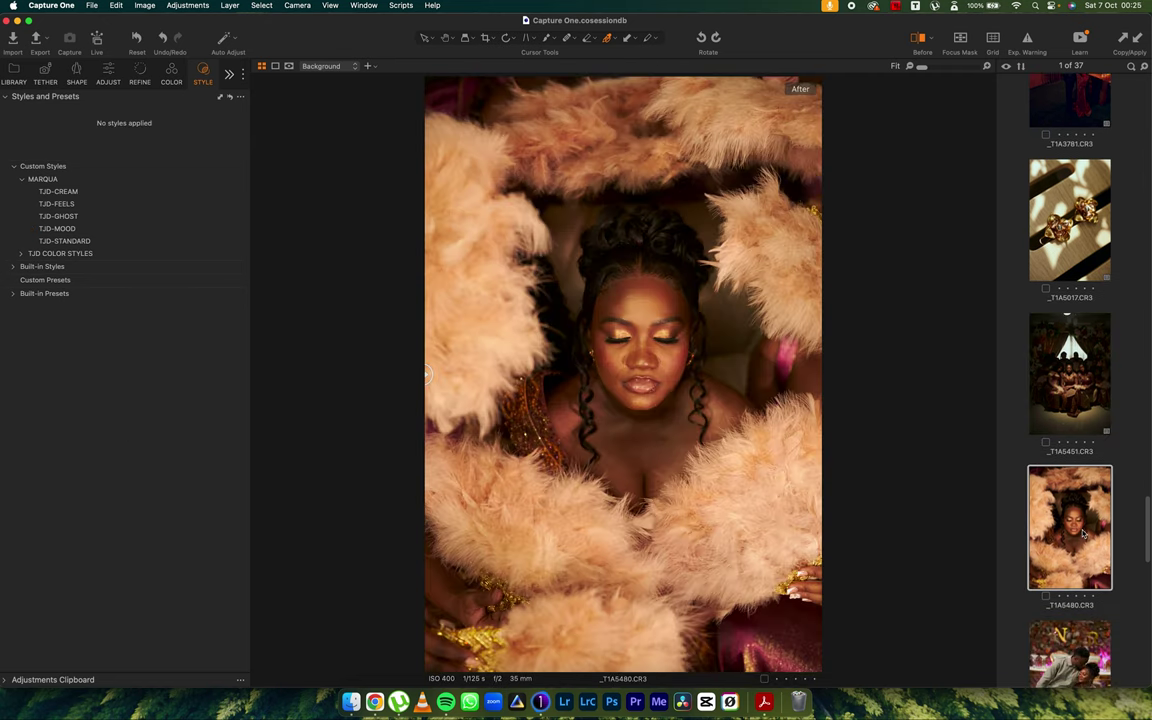
pyautogui.click(68, 232)
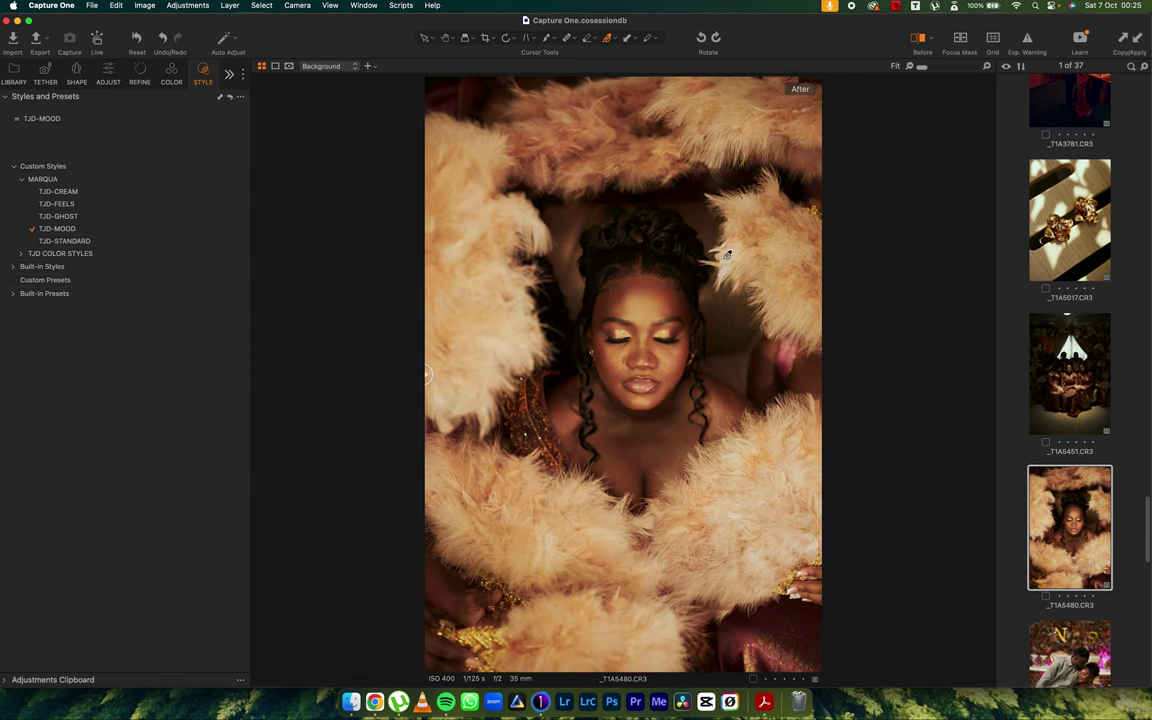
pyautogui.moveTo(426, 376); pyautogui.dragTo(357, 417)
# Step: Lower the exposure of _T1A5480.CR3, the feather-framed portrait, to -0.34
pyautogui.press('super+alt+4')
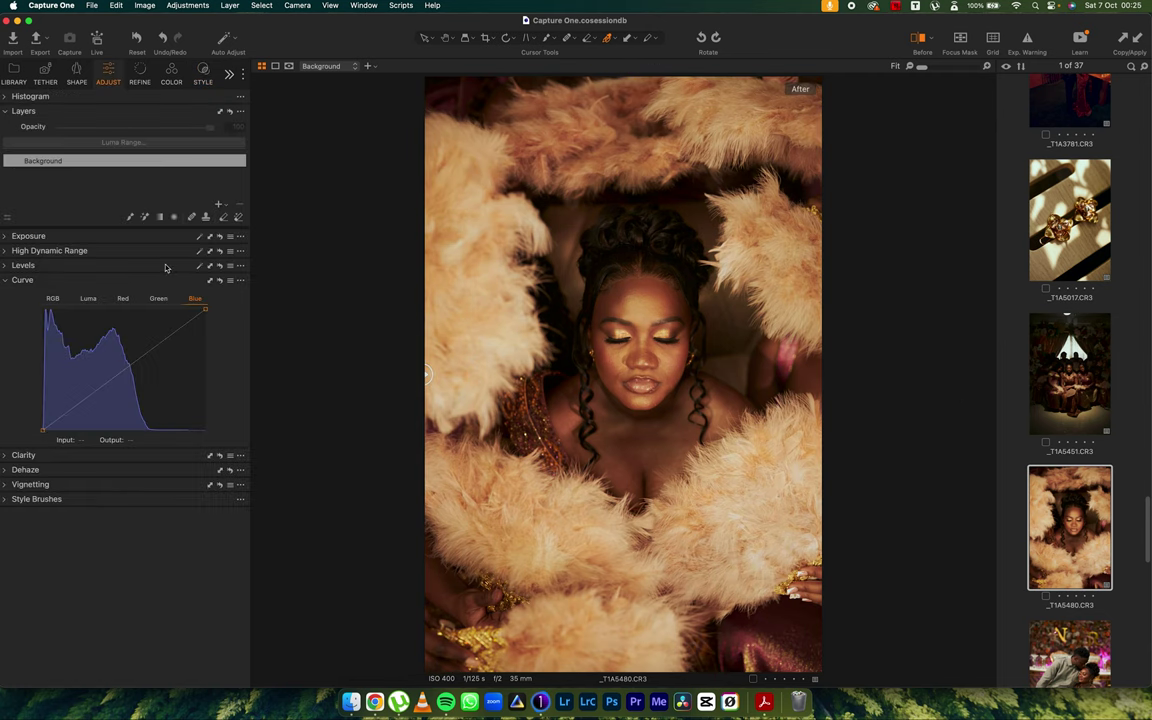
pyautogui.click(5, 236)
pyautogui.moveTo(134, 255); pyautogui.dragTo(128, 256)
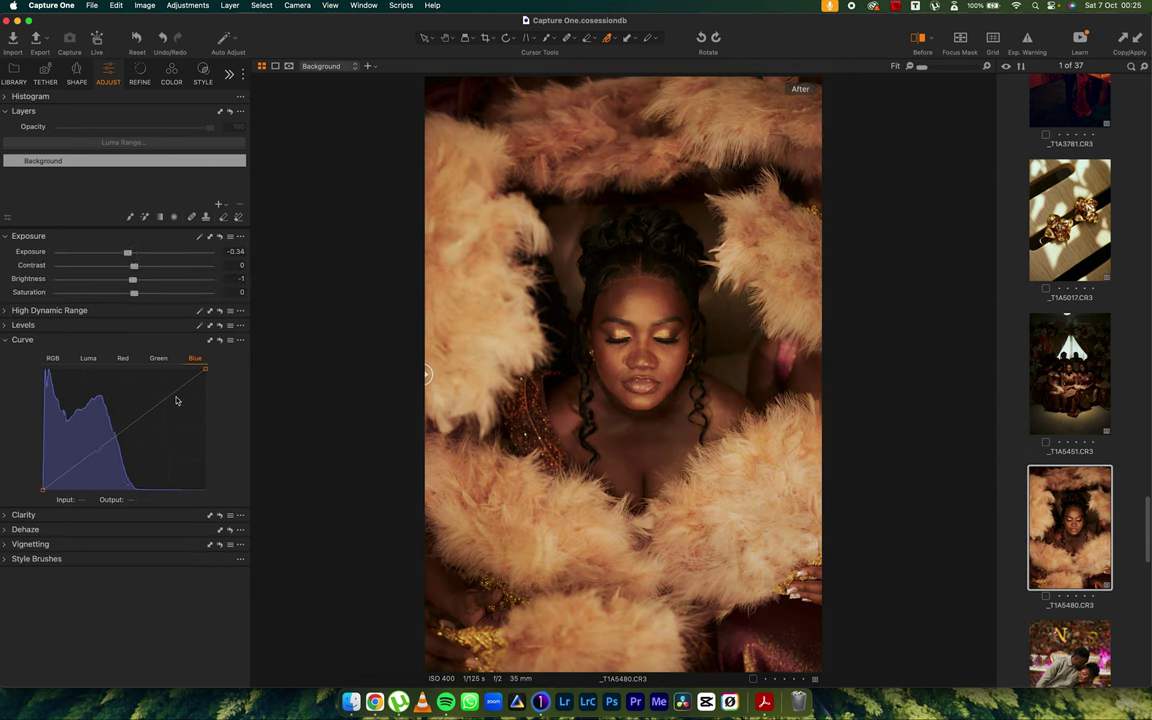
# Step: Set the RGB levels' white input point to 215 for _T1A5480.CR3
pyautogui.click(5, 340)
pyautogui.click(5, 325)
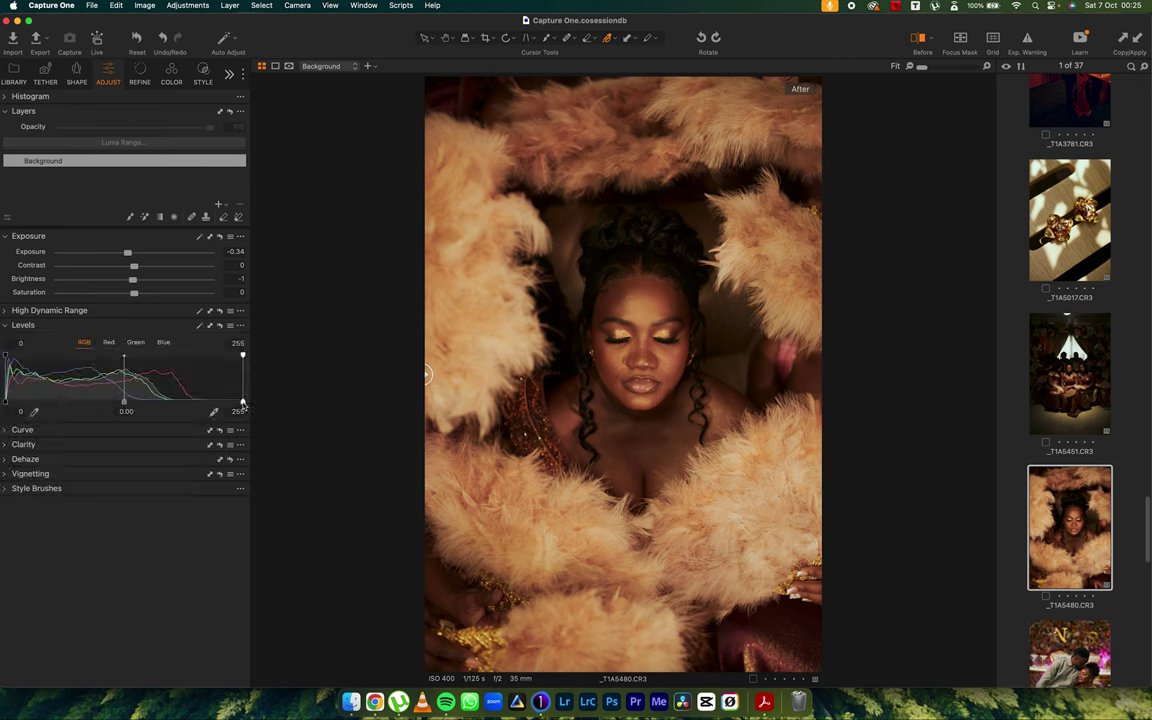
pyautogui.moveTo(242, 402); pyautogui.dragTo(205, 404)
# Step: Set the High Dynamic Range highlight to -31 for _T1A5480.CR3 and compare before and after with the split view
pyautogui.click(5, 310)
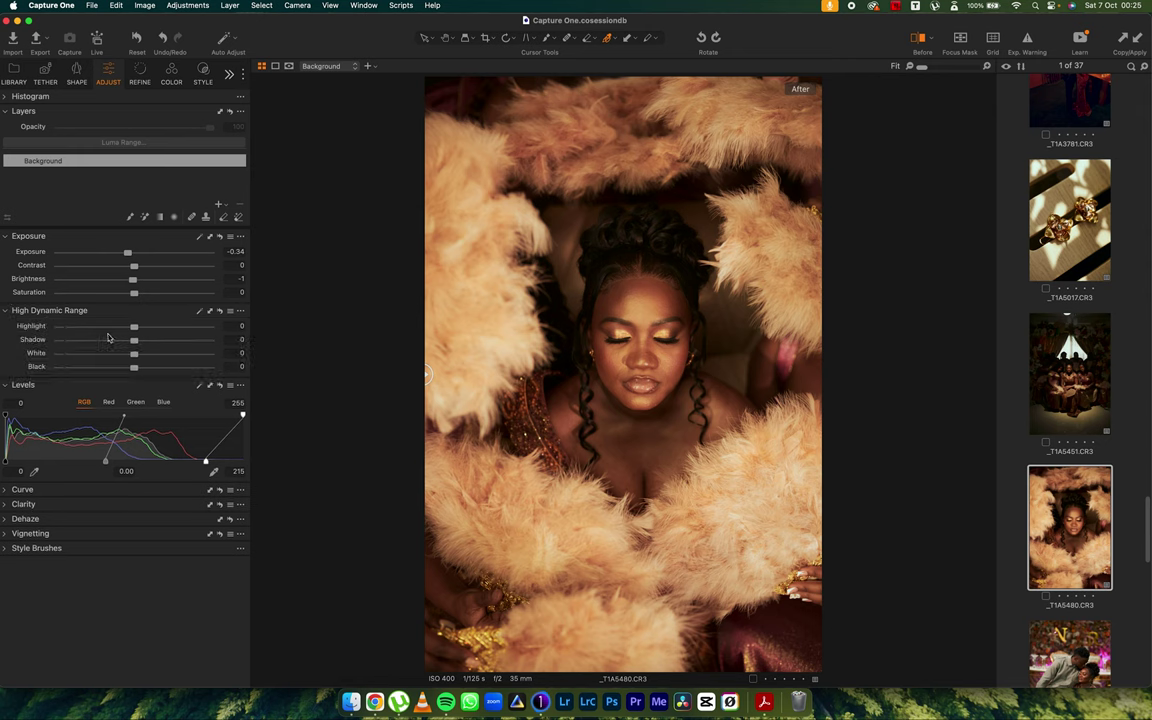
pyautogui.moveTo(134, 327); pyautogui.dragTo(112, 332)
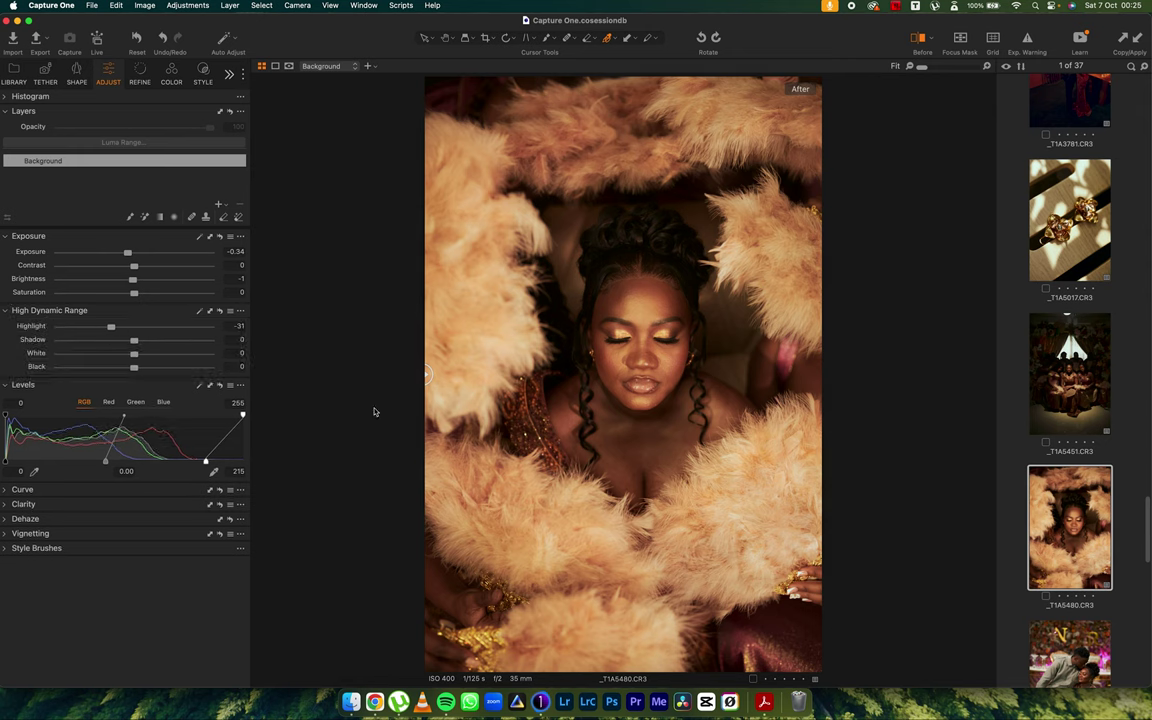
pyautogui.press('y')
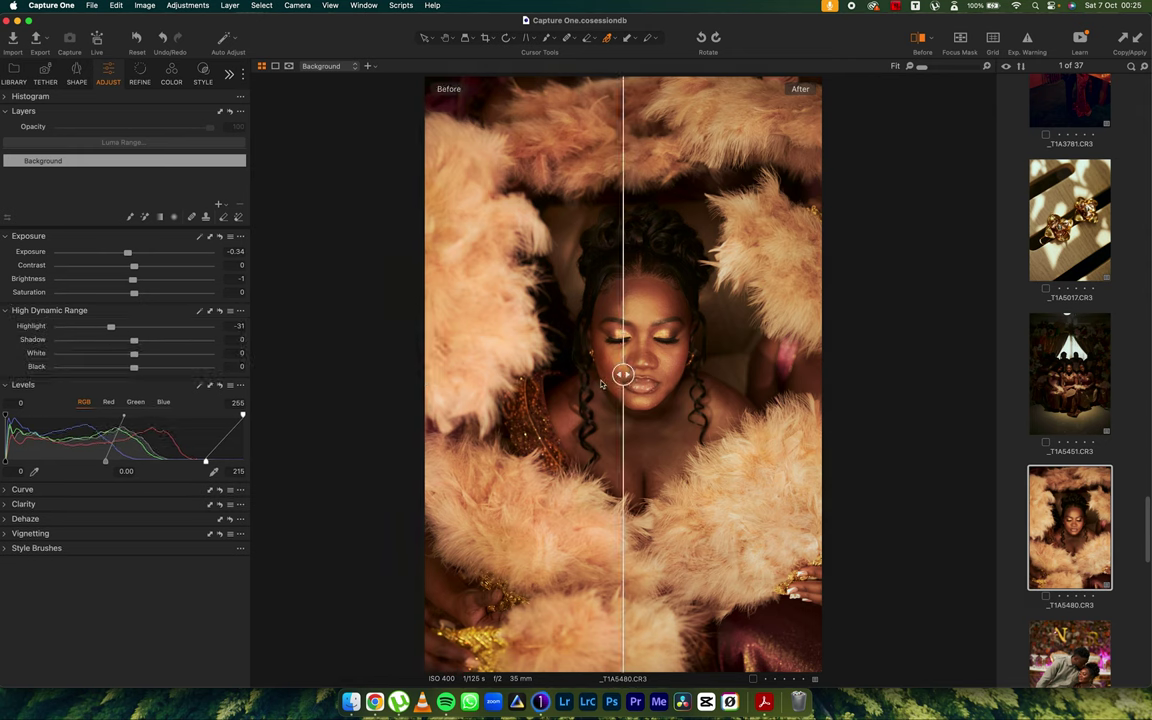
pyautogui.moveTo(622, 375); pyautogui.dragTo(302, 401)
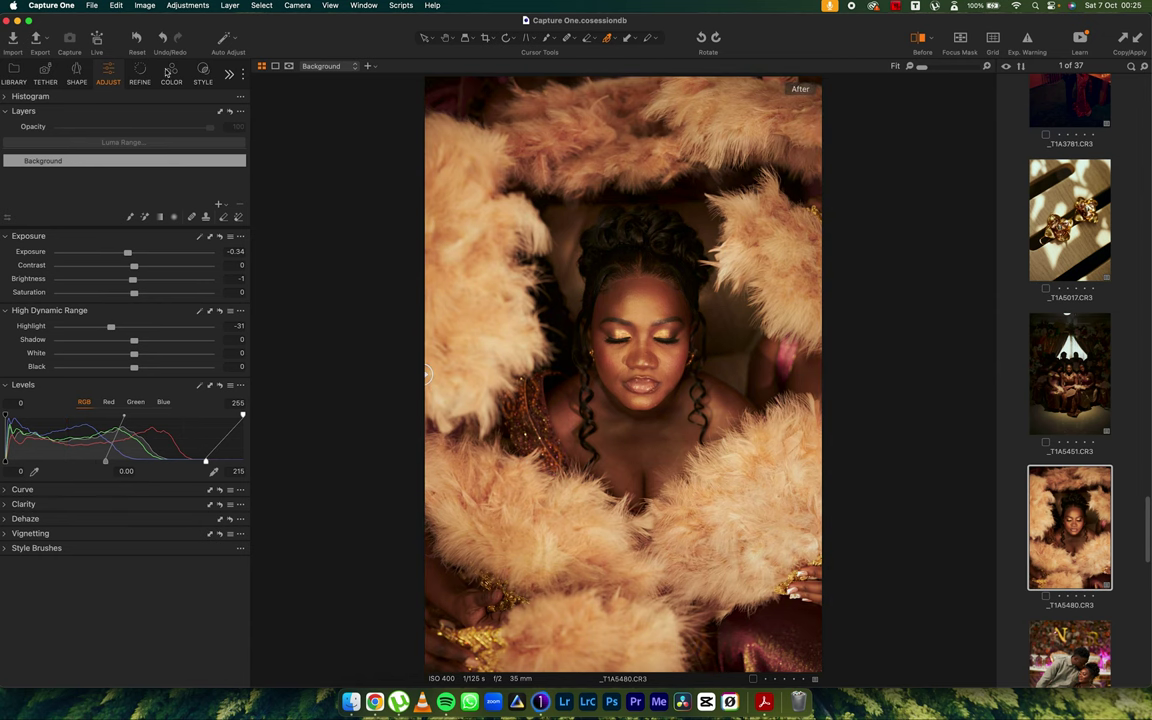
# Step: Apply the TJD-CREAM style to _T1A5736.CR3, the couple on the cream sofa
pyautogui.click(204, 70)
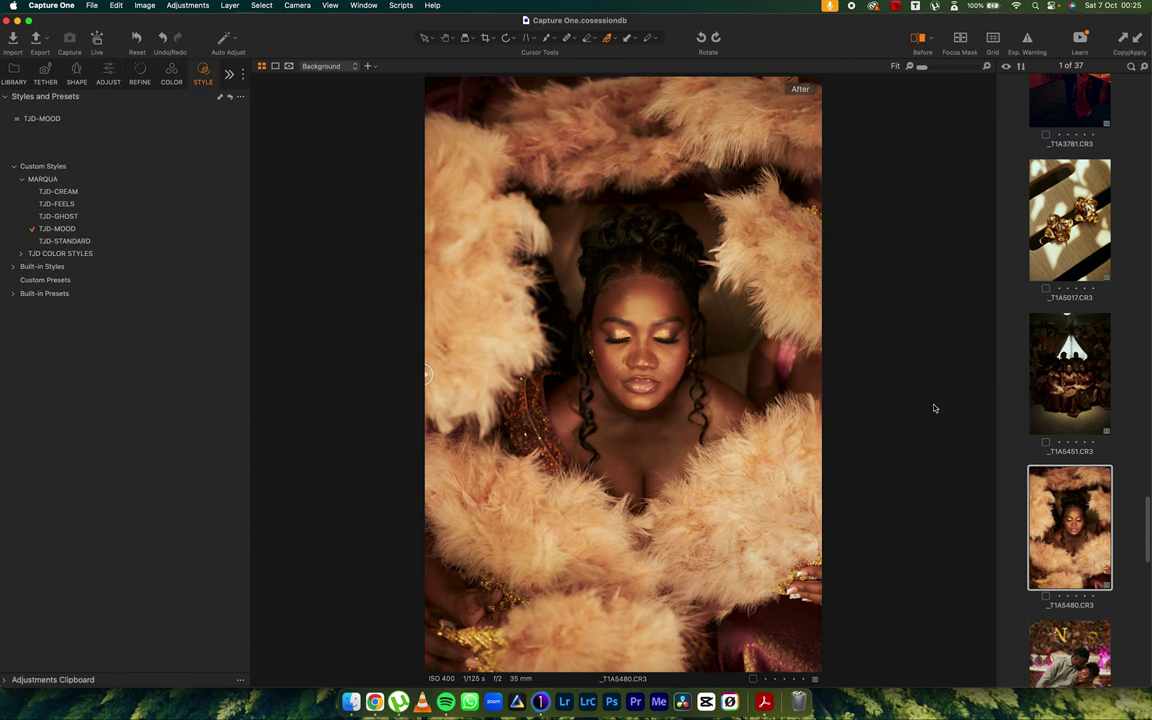
pyautogui.scroll(-5, 1069, 455)
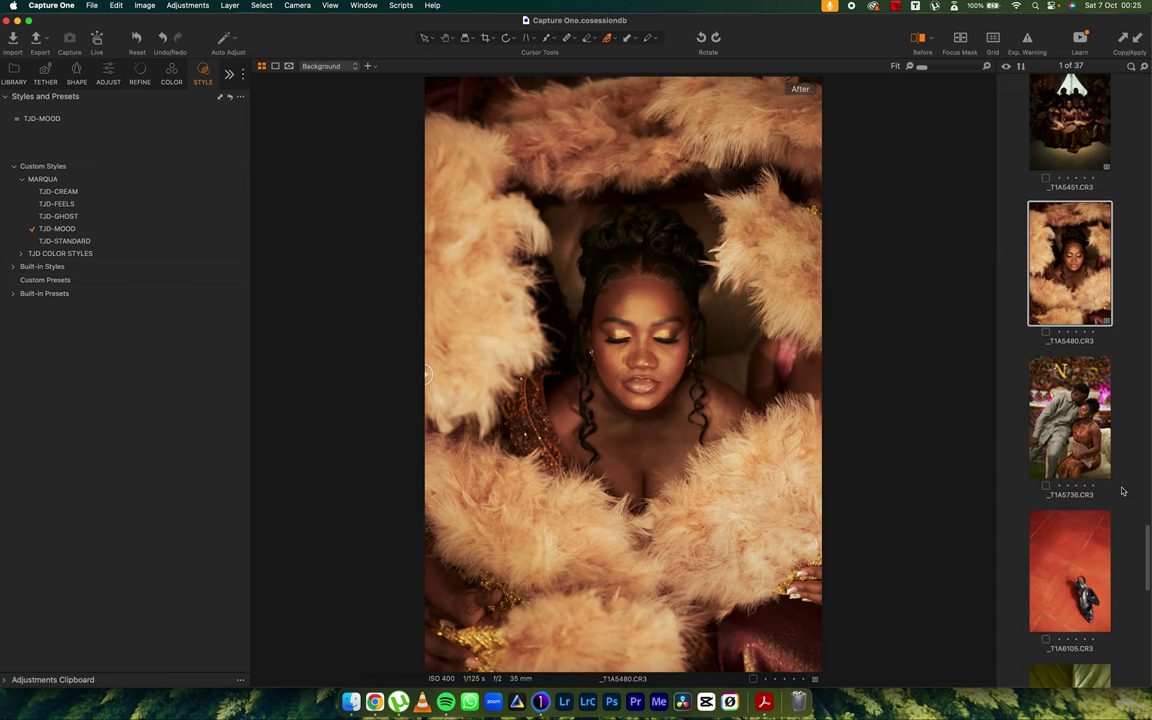
pyautogui.click(1082, 399)
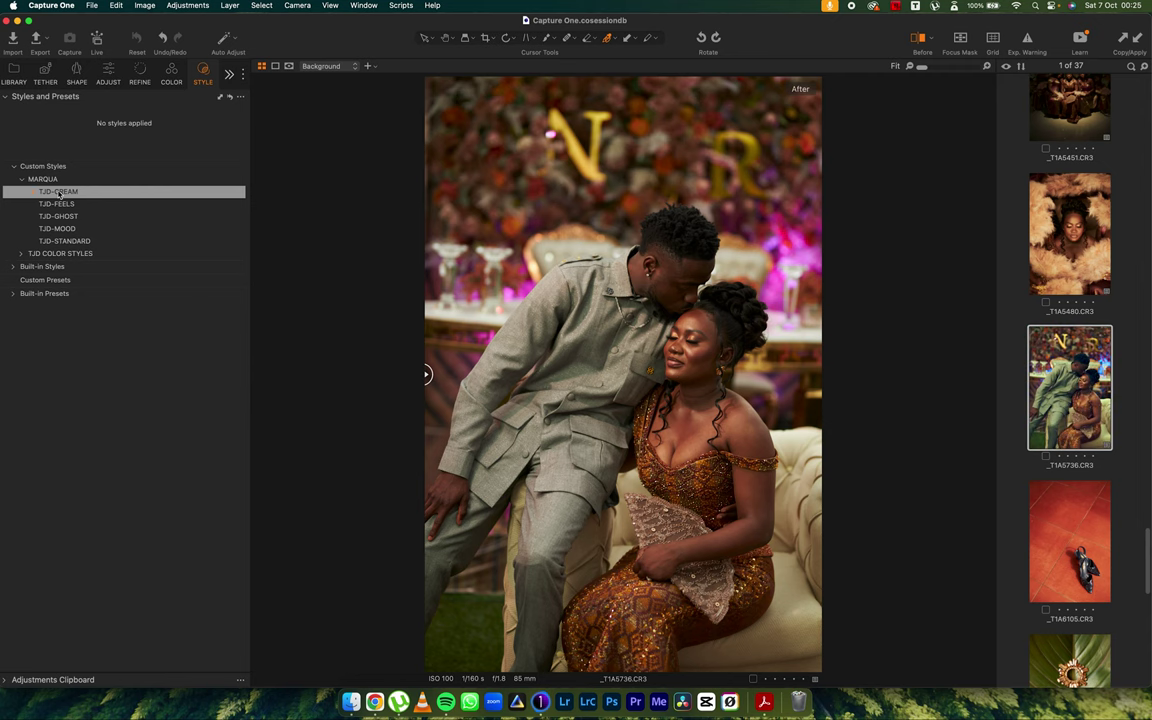
pyautogui.click(58, 192)
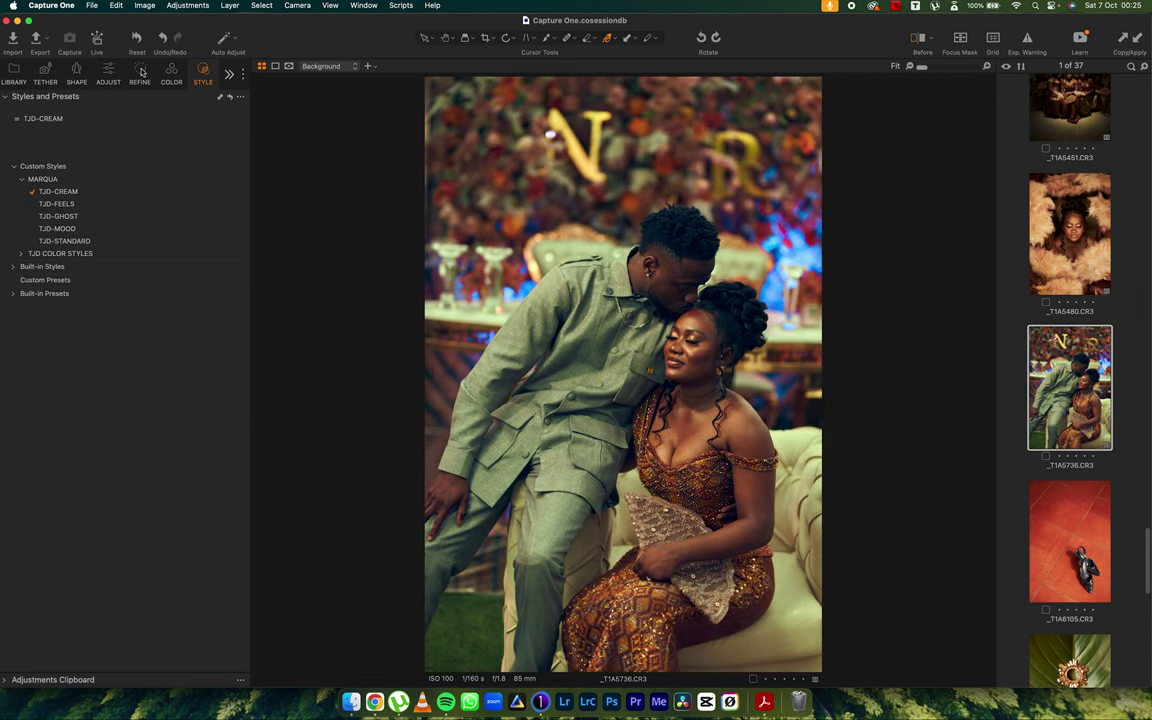
# Step: Reset the magenta-purple hue shift to 0 in the basic Color Editor and delete the advanced color range for _T1A5736.CR3
pyautogui.click(172, 70)
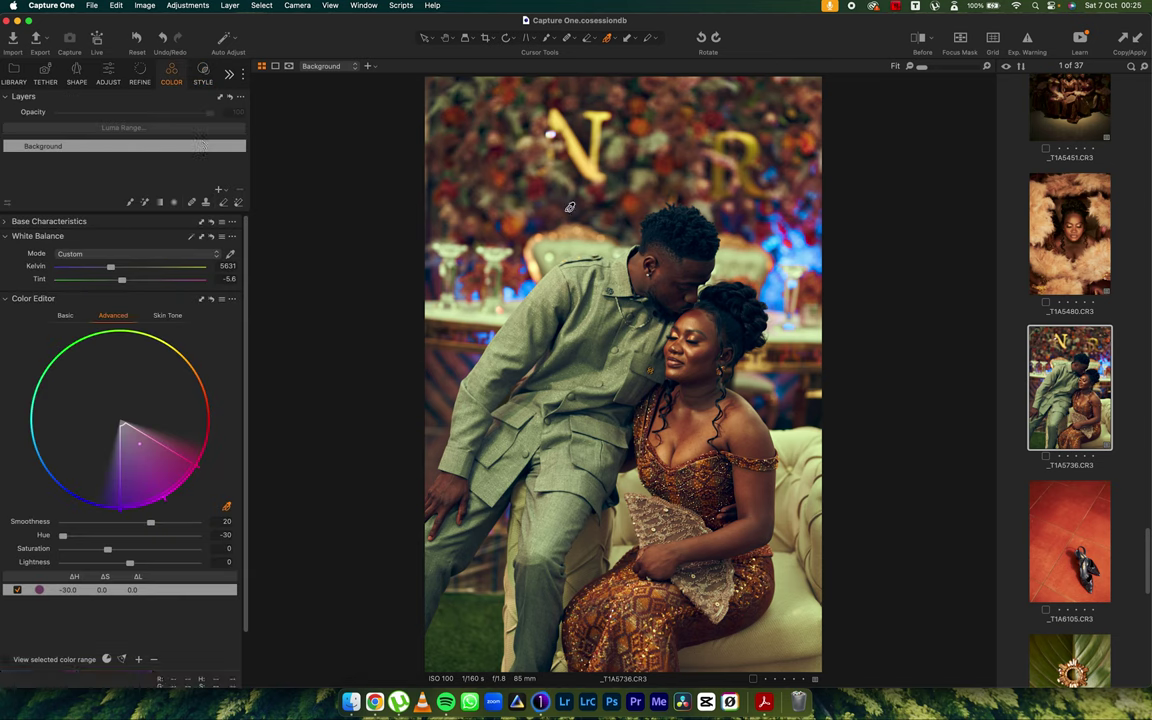
pyautogui.click(66, 315)
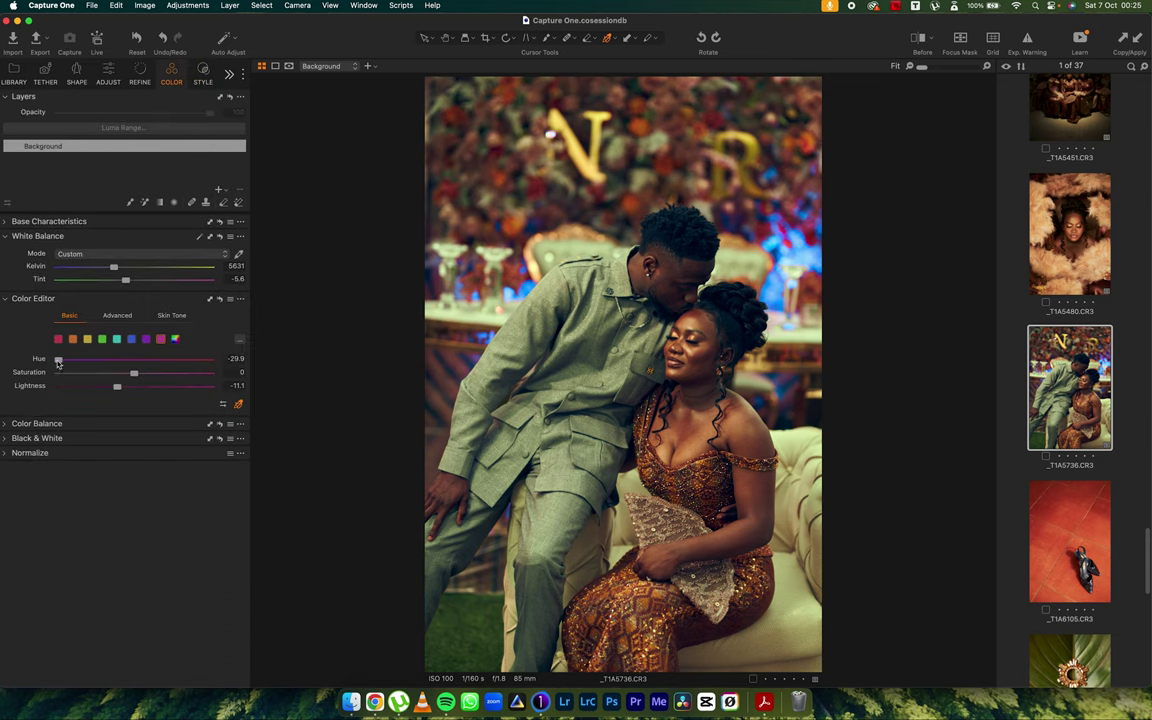
pyautogui.click(146, 339)
pyautogui.doubleClick(60, 360)
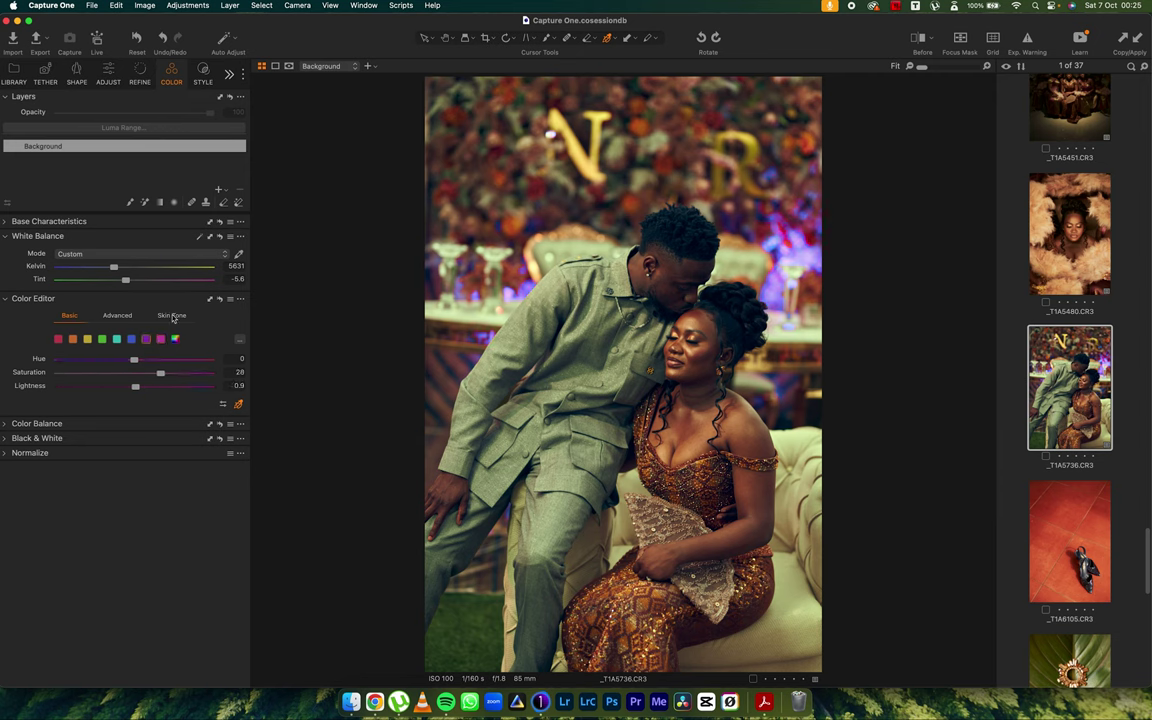
pyautogui.click(122, 316)
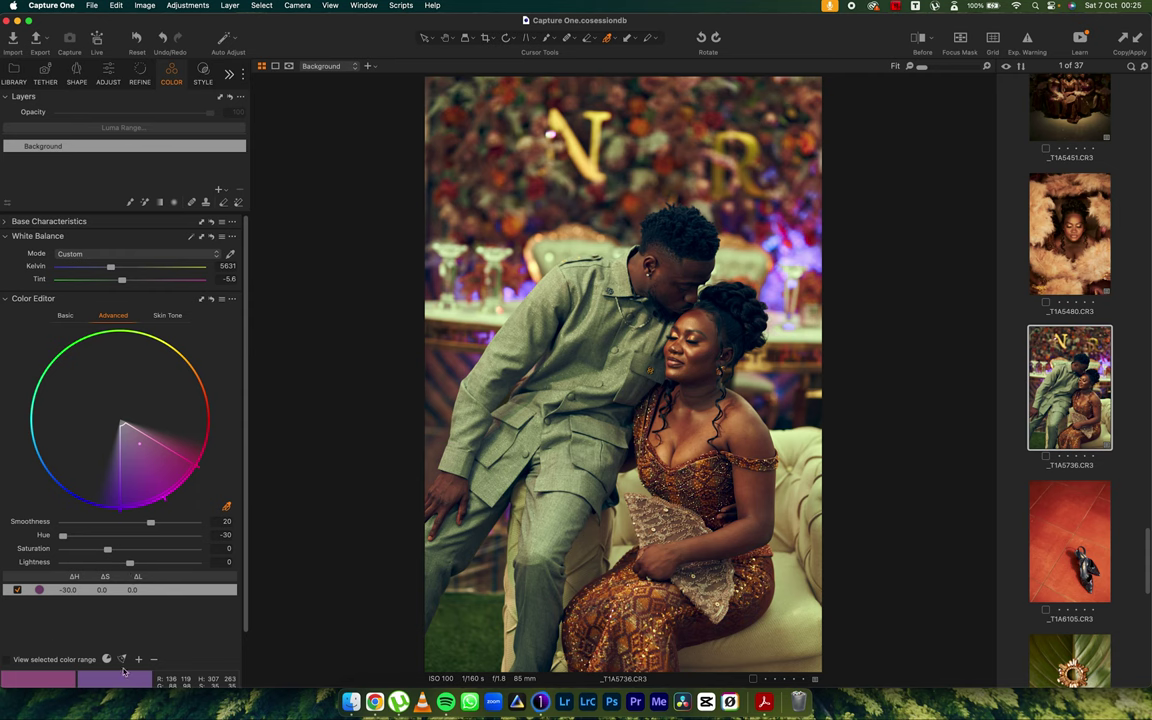
pyautogui.click(152, 660)
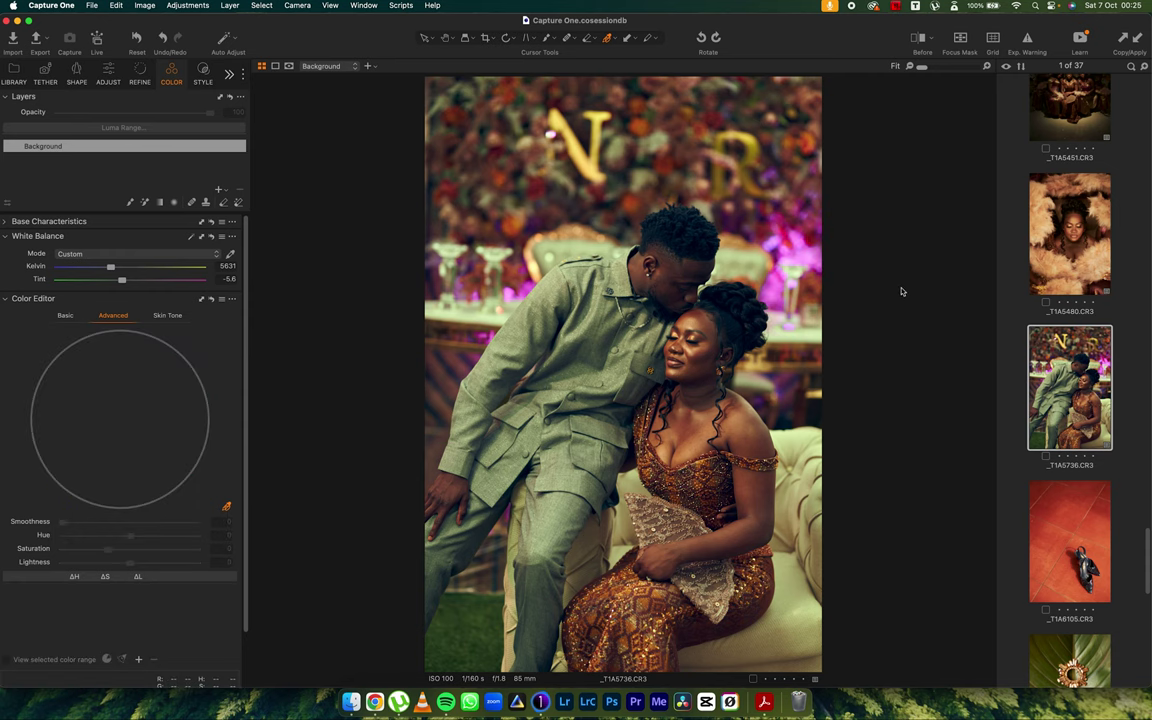
# Step: Apply the TJD-FEELS style to _T1A6105.CR3, the sequined shoes on red tiles, and compare before and after
pyautogui.click(1085, 553)
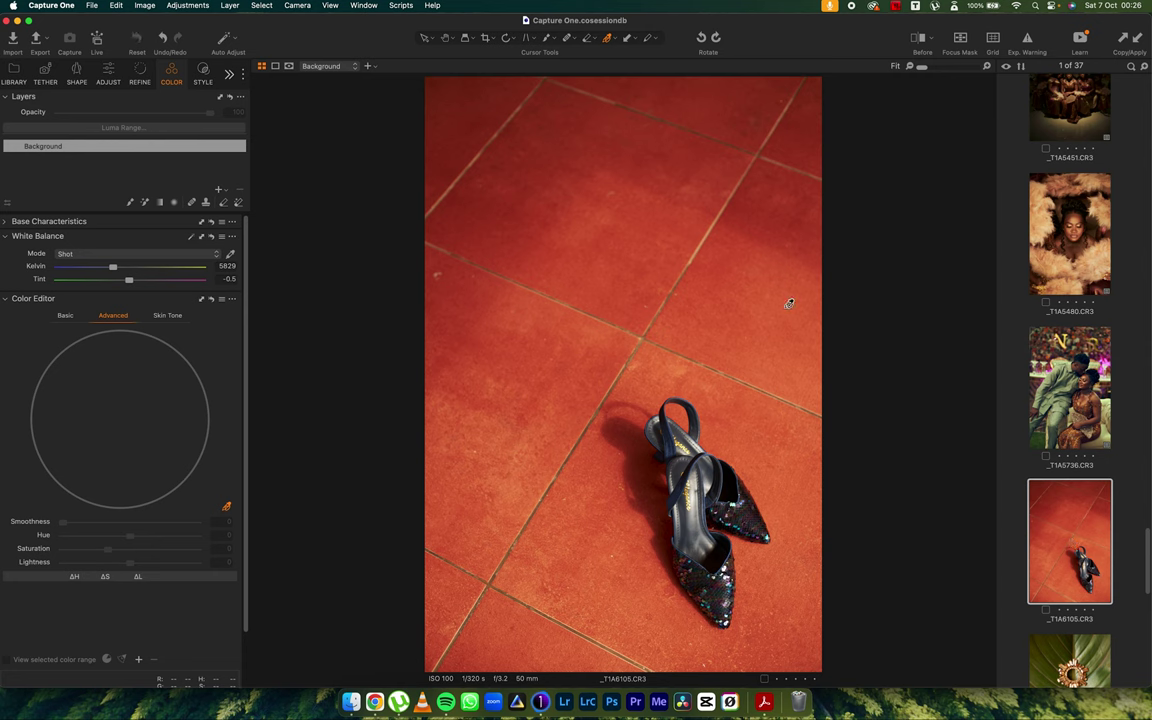
pyautogui.click(204, 74)
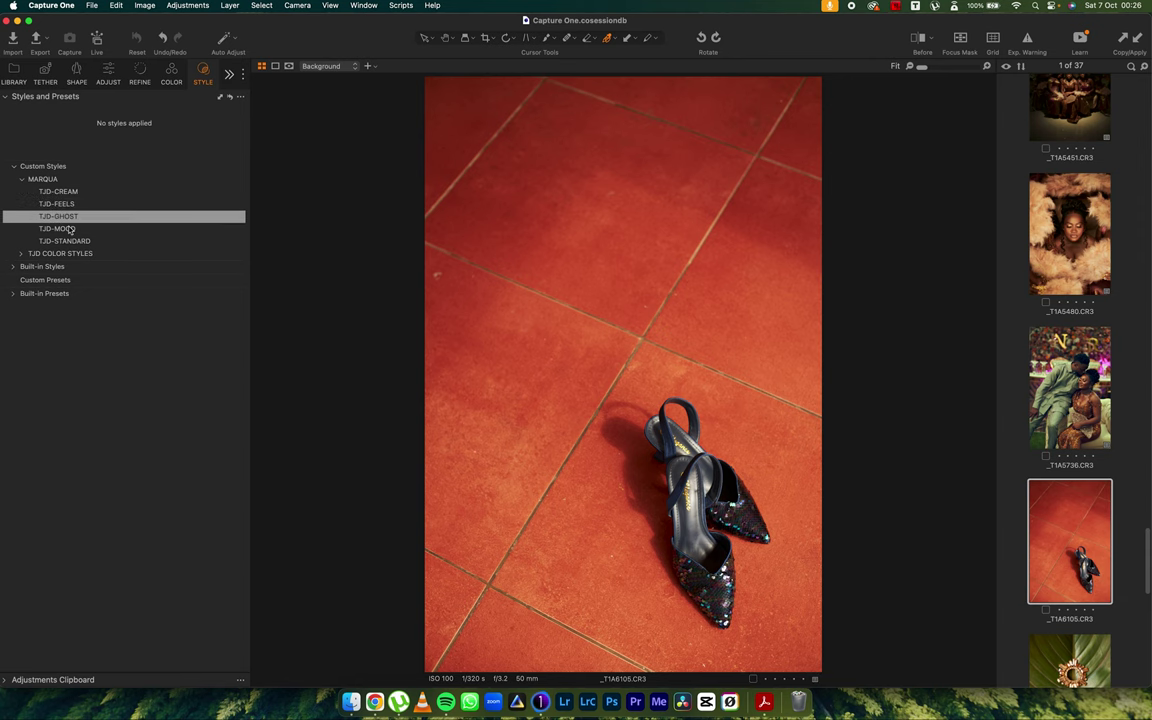
pyautogui.click(75, 206)
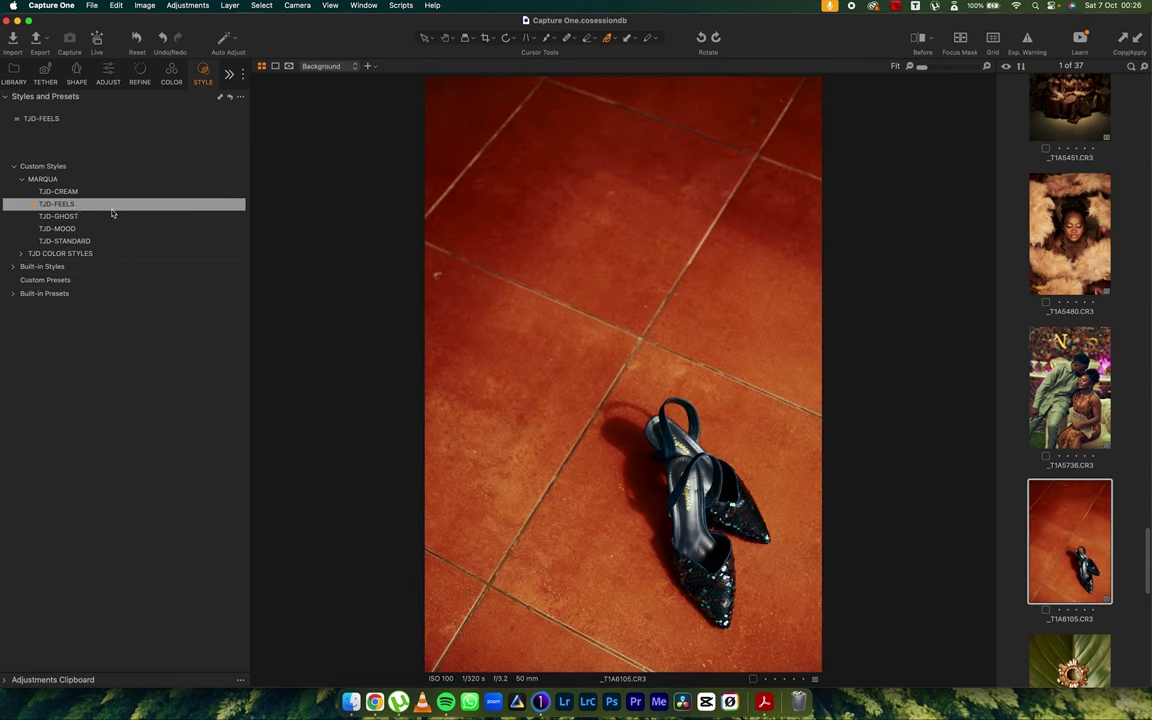
pyautogui.click(918, 39)
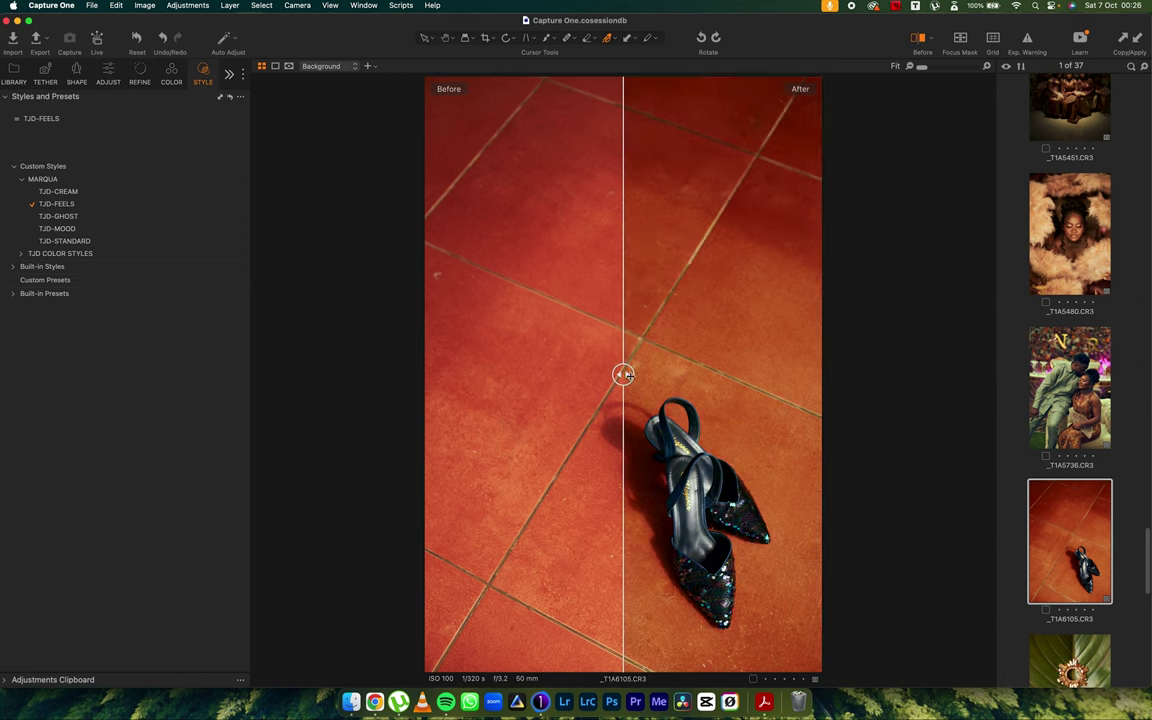
pyautogui.moveTo(598, 388); pyautogui.dragTo(818, 374)
pyautogui.click(387, 432)
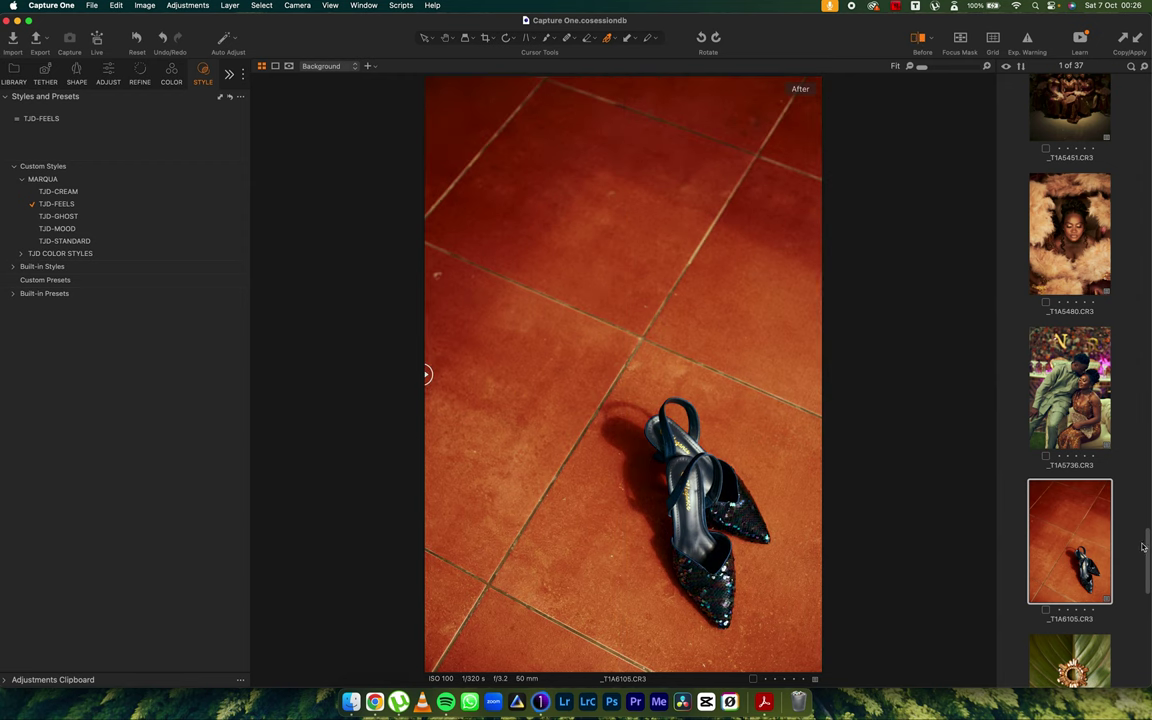
# Step: Apply the TJD-FEELS style to _T1A6113.CR3, the earrings on the green leaf, and compare before and after
pyautogui.scroll(-5, 1143, 546)
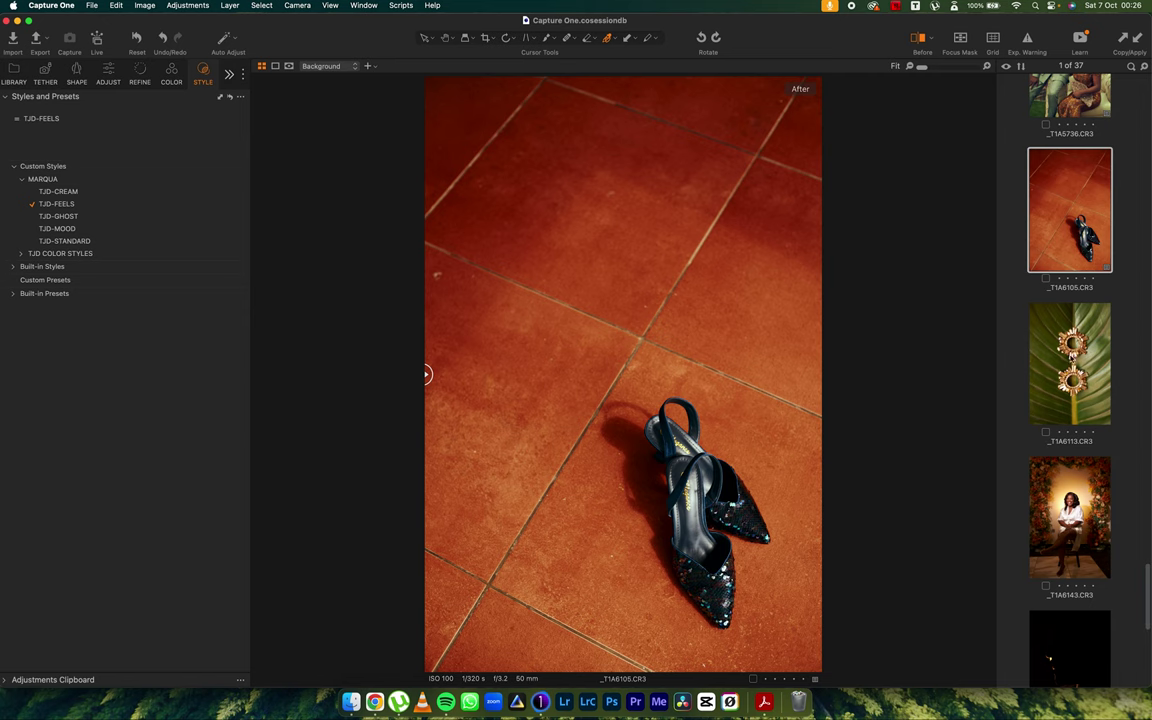
pyautogui.press('Down')
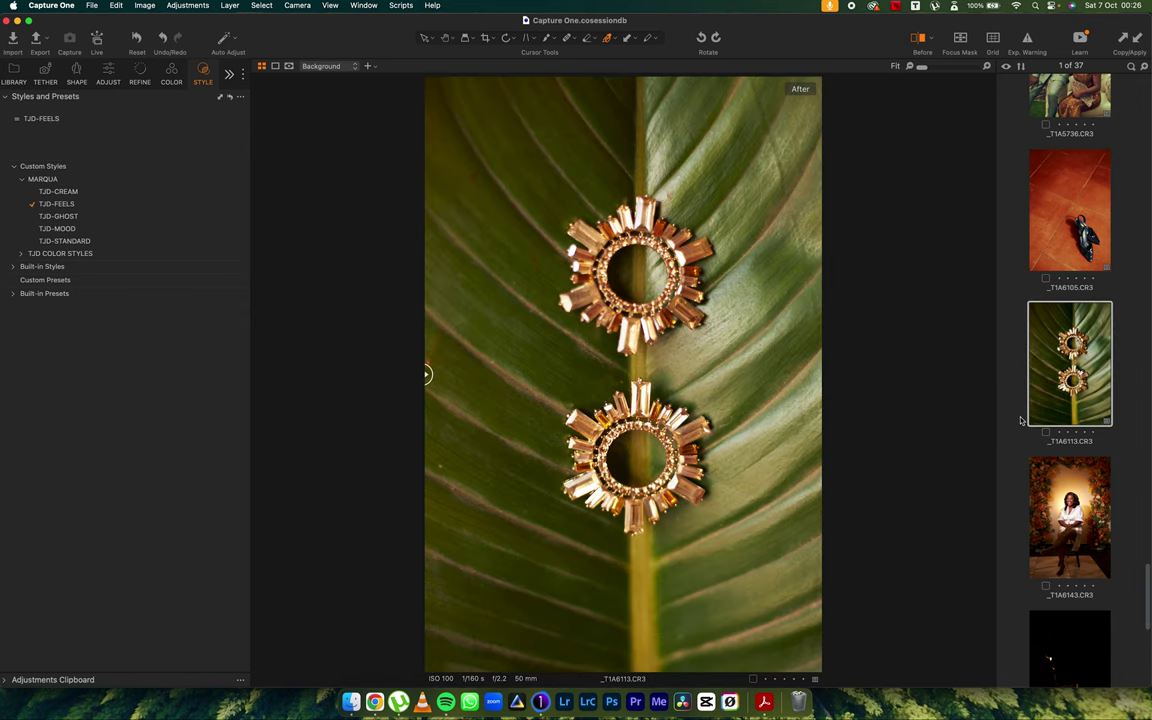
pyautogui.moveTo(427, 374); pyautogui.dragTo(321, 429)
# Step: Apply the TJD-CREAM style to _T1A6143.CR3, the woman seated among flowers, and to _T1A6199.CR3, the dark silhouette portrait
pyautogui.click(1069, 517)
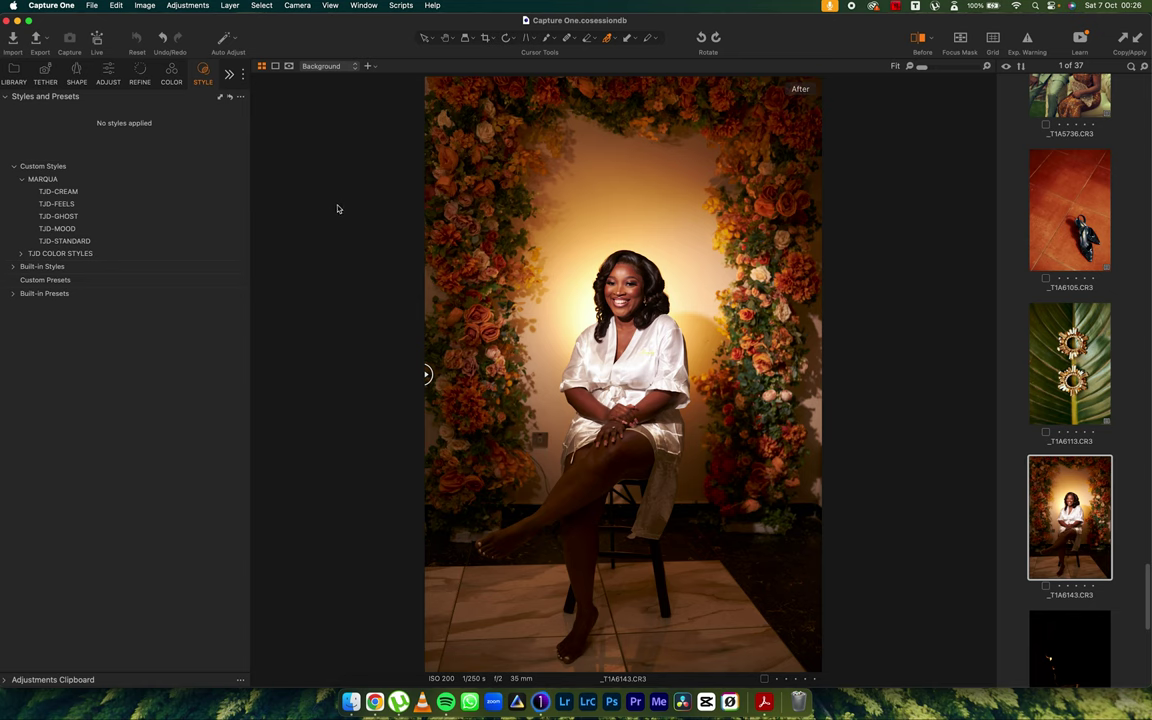
pyautogui.click(126, 191)
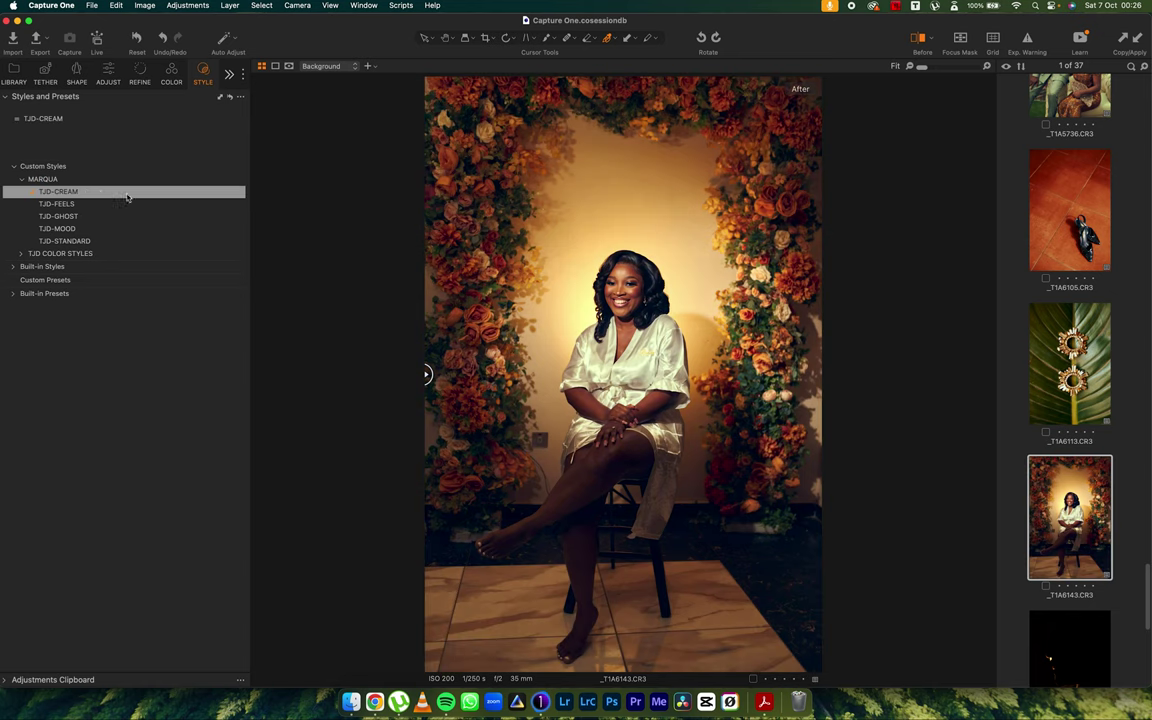
pyautogui.scroll(-3, 1065, 480)
pyautogui.click(1063, 515)
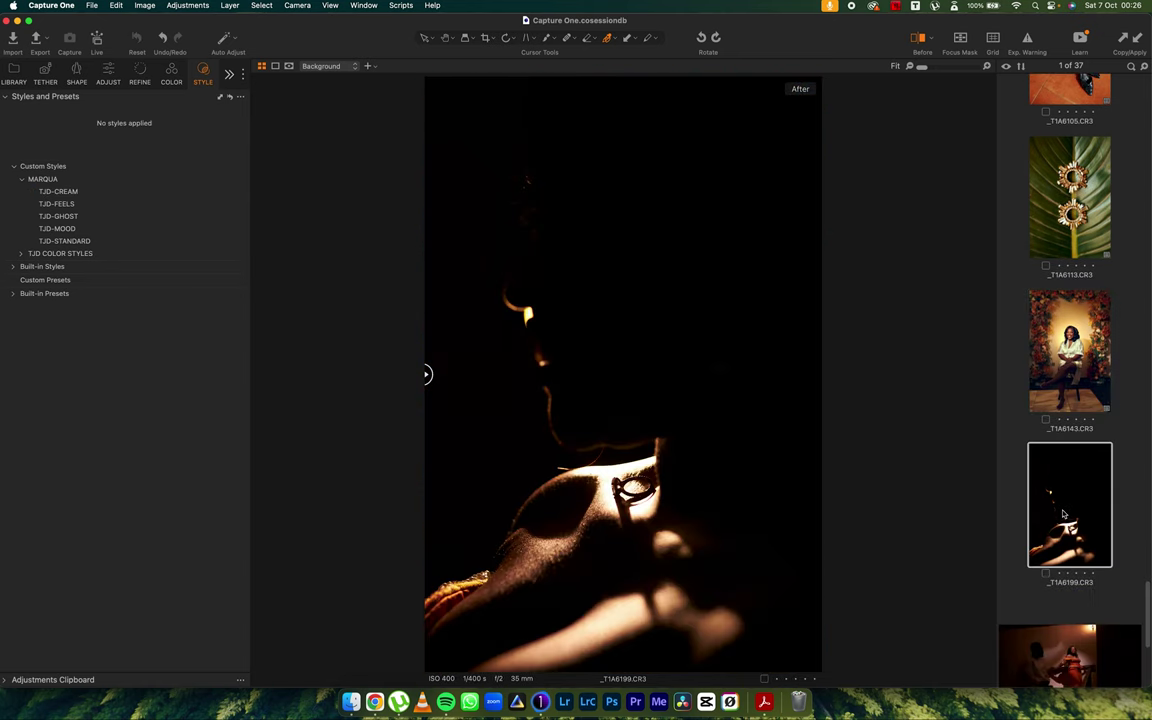
pyautogui.click(76, 192)
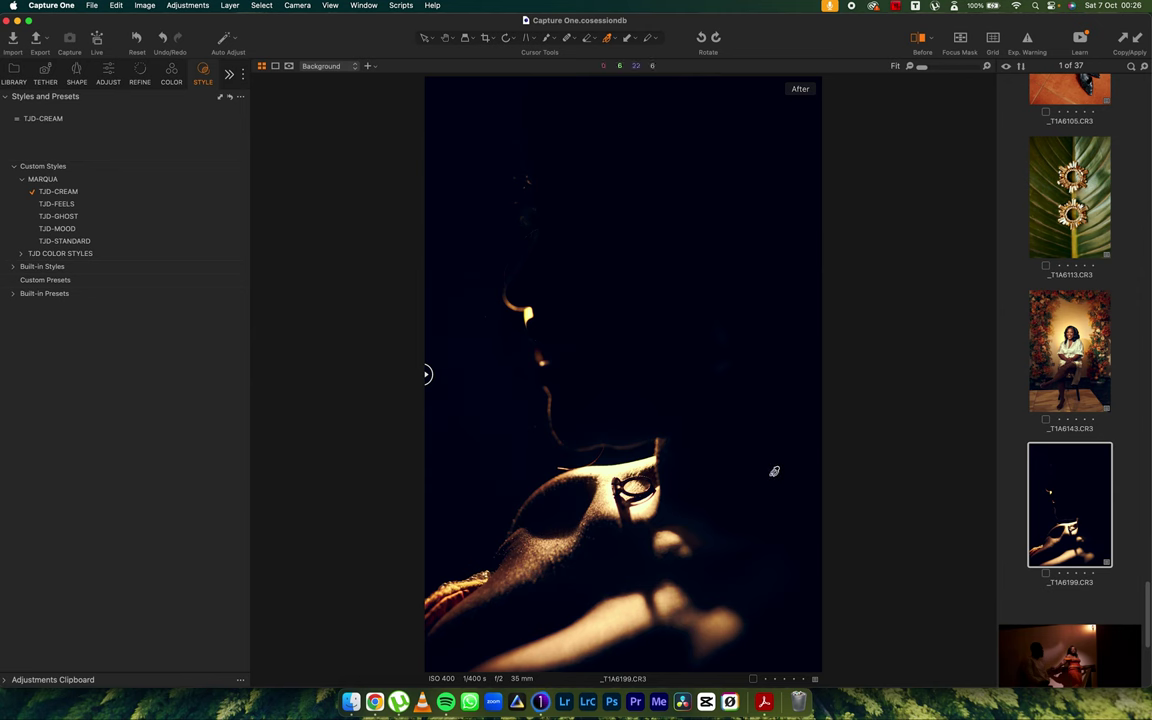
# Step: Apply the TJD-CREAM style to _T1A6562.CR3, the couple on the dark staircase
pyautogui.scroll(-4, 1057, 483)
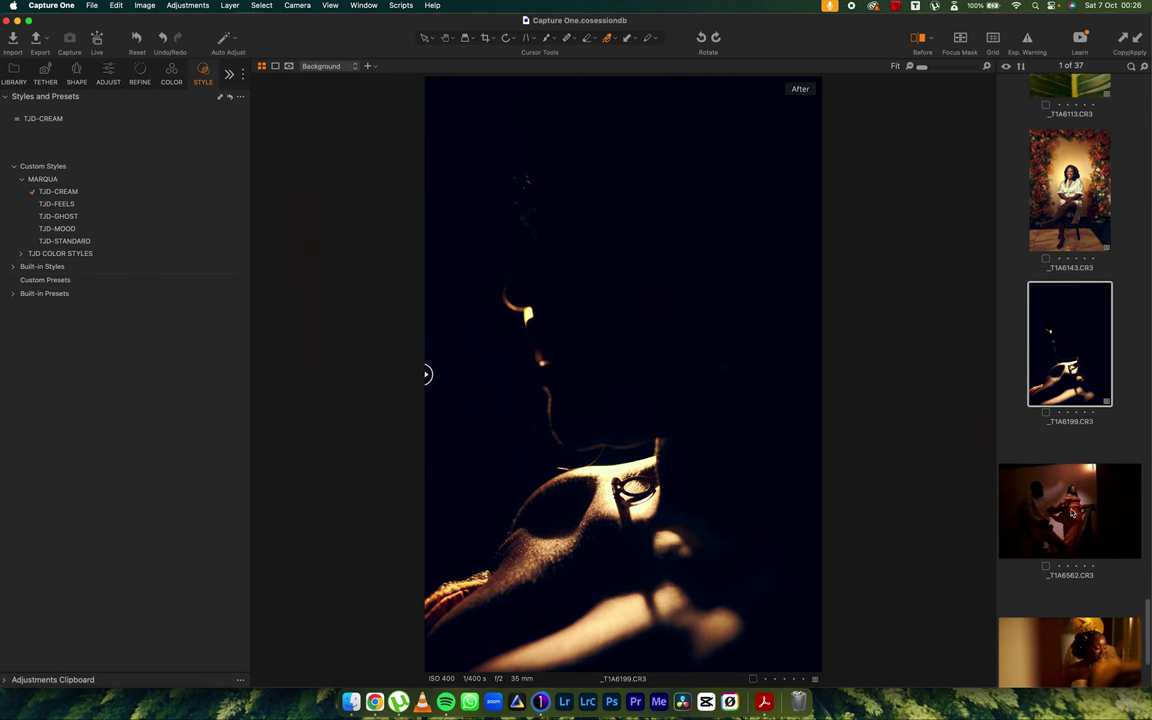
pyautogui.click(1065, 519)
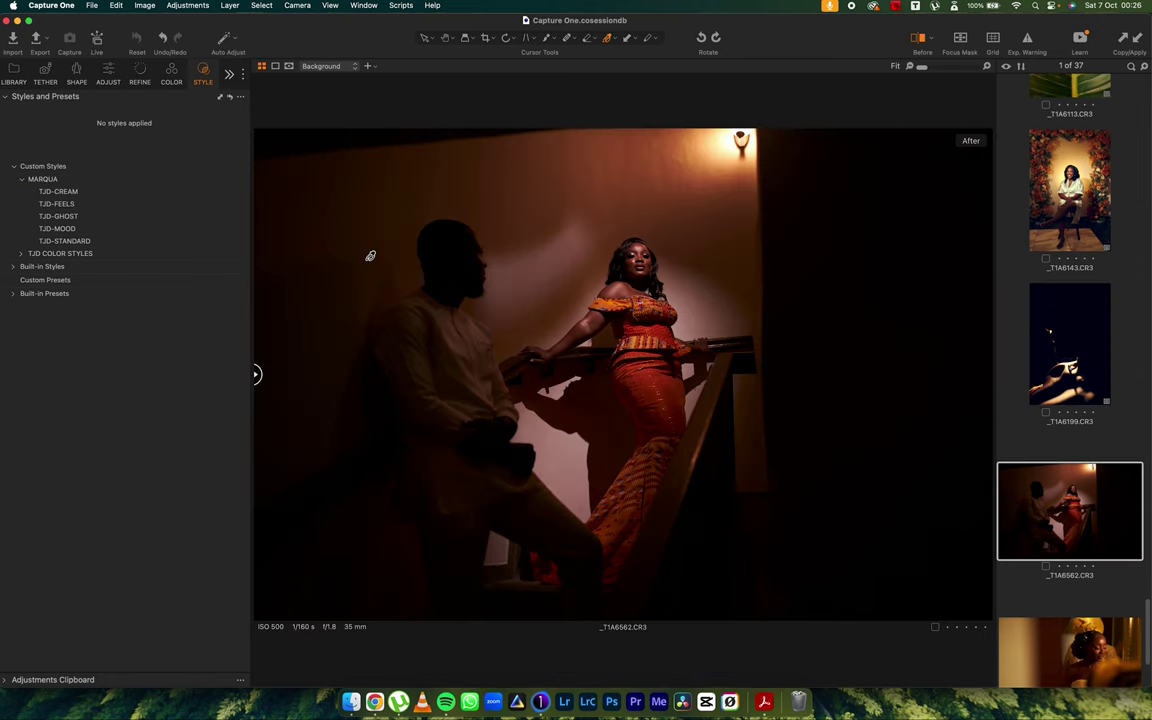
pyautogui.click(74, 192)
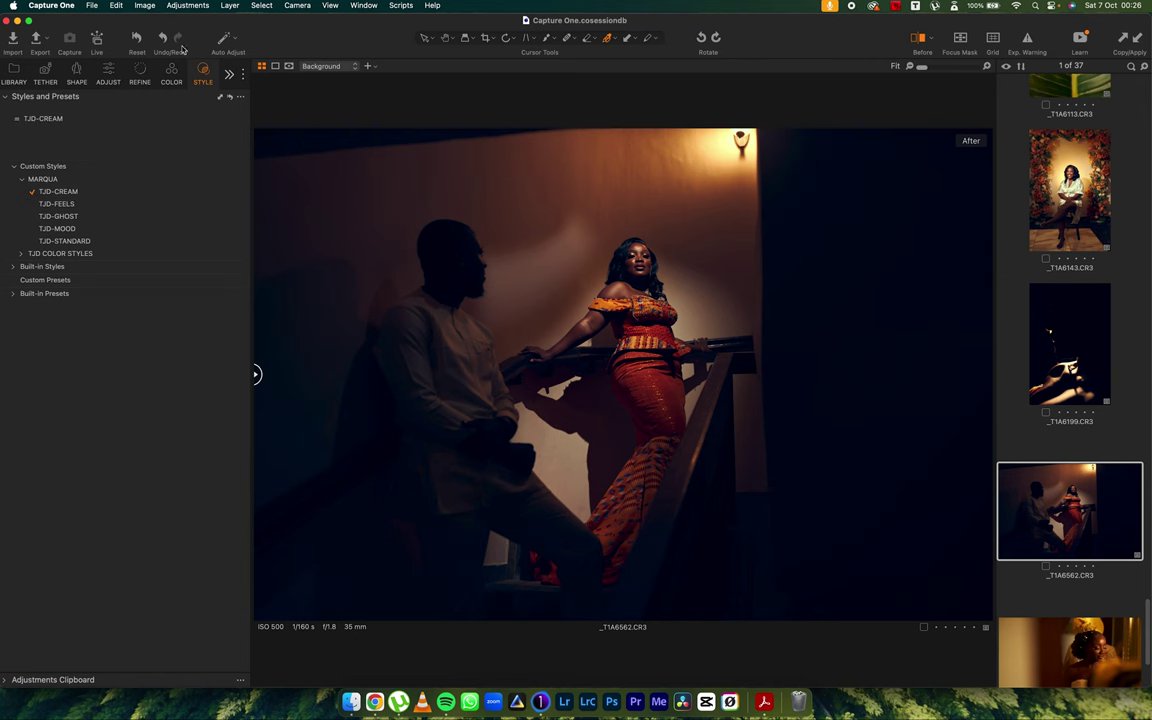
# Step: Delete the advanced color range of _T1A6562.CR3 and shift its white balance slightly warmer
pyautogui.click(110, 70)
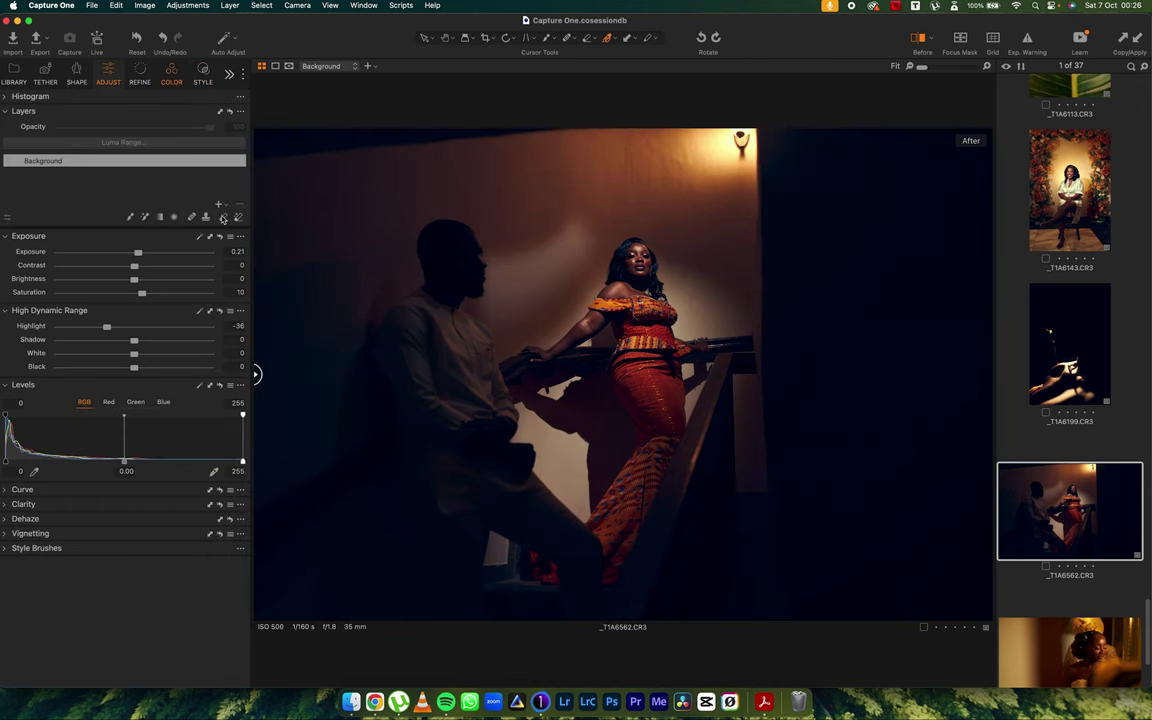
pyautogui.click(171, 72)
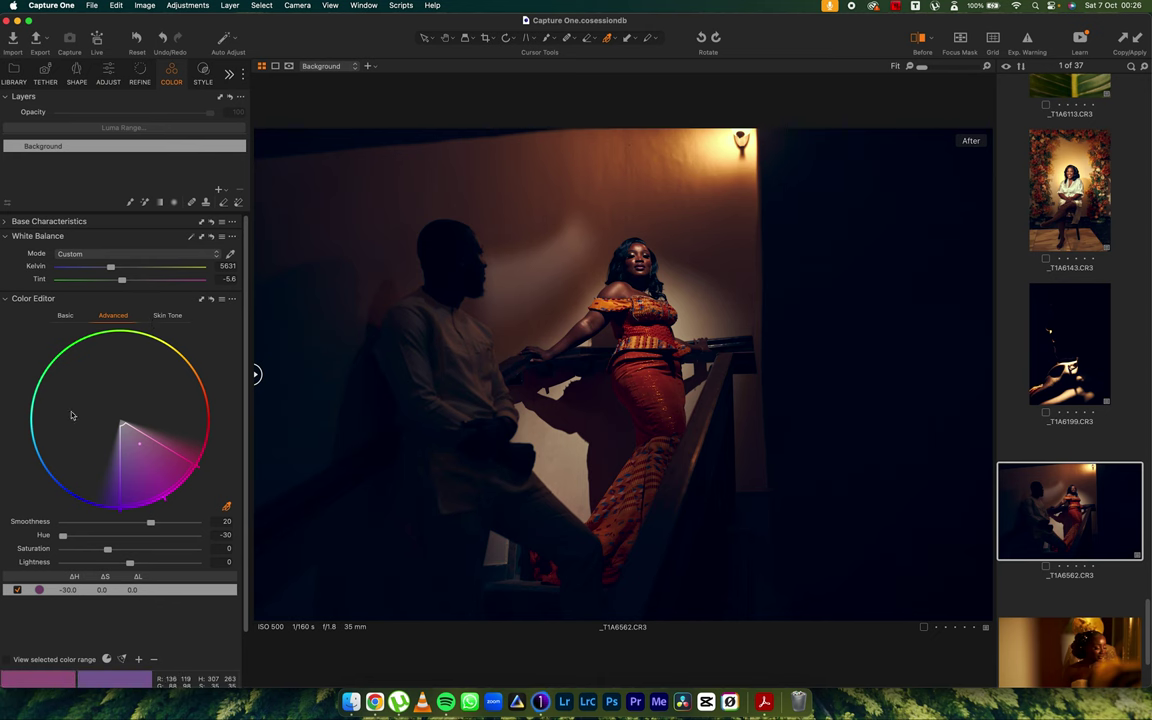
pyautogui.click(151, 658)
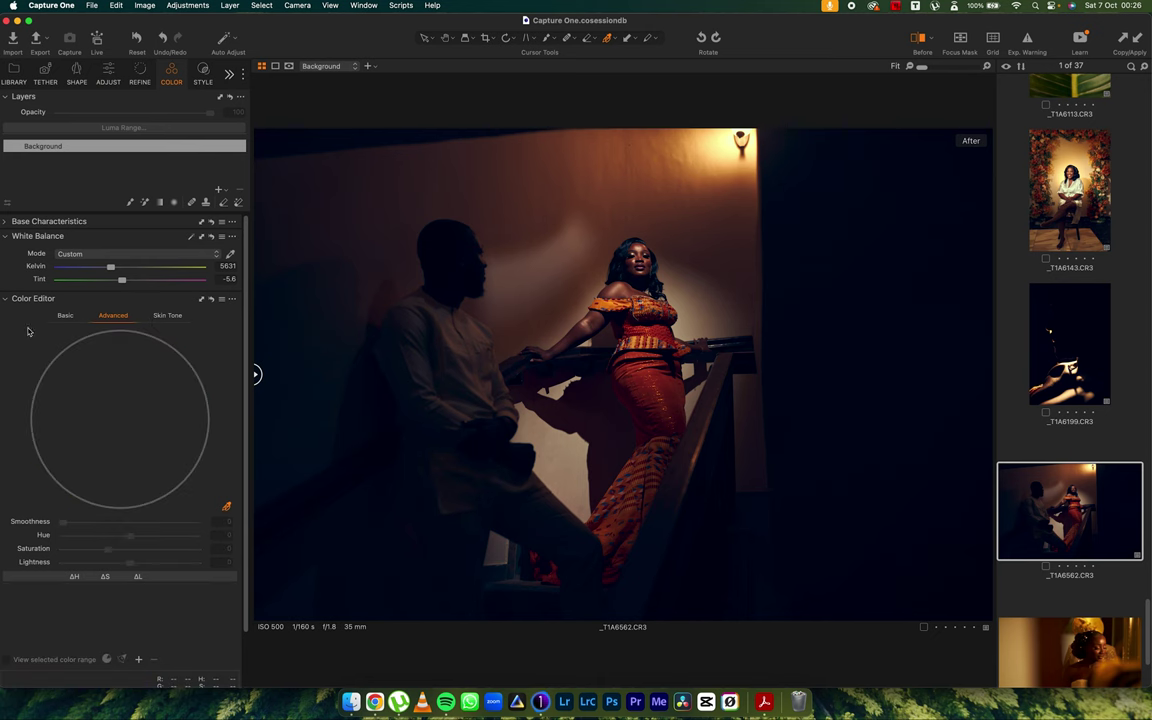
pyautogui.click(4, 299)
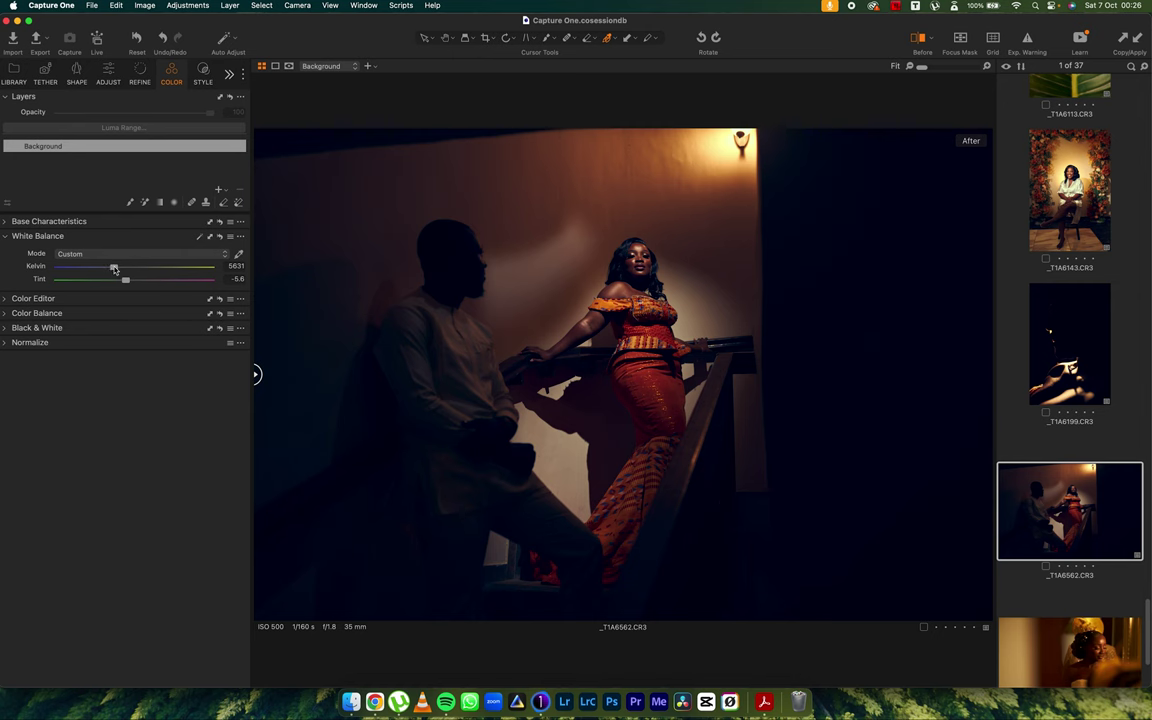
pyautogui.moveTo(114, 268); pyautogui.dragTo(126, 286)
pyautogui.click(8, 237)
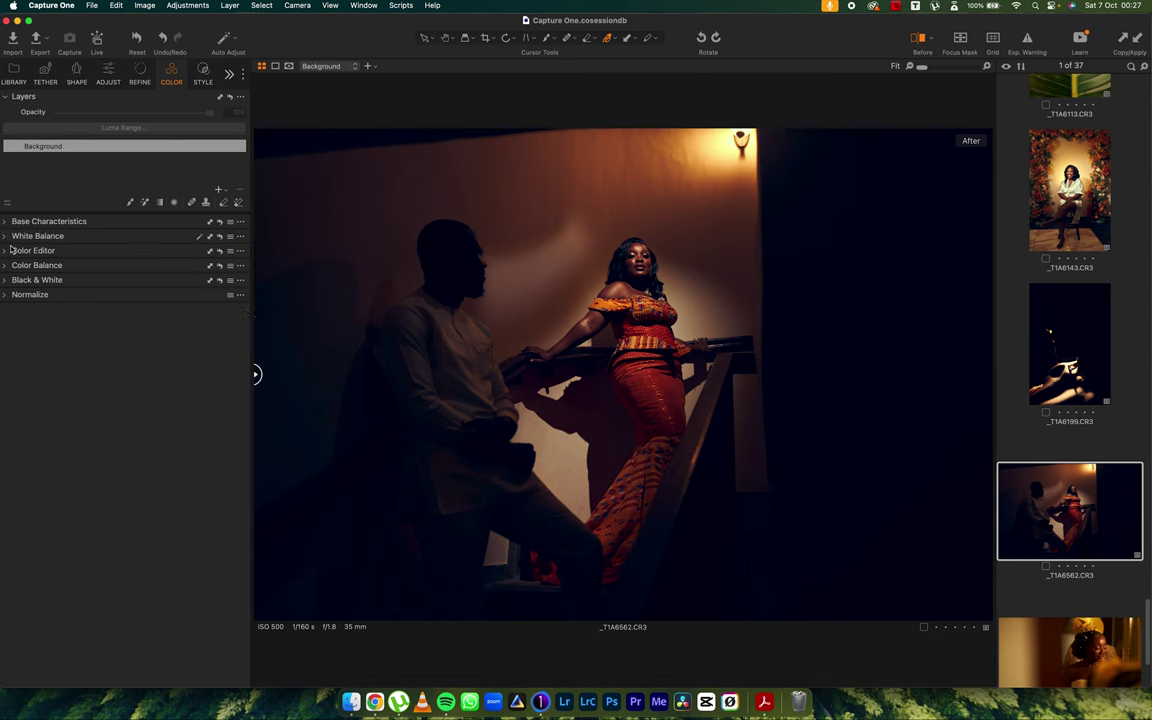
# Step: Set the High Dynamic Range highlight to -10 and shadow to 9 for the staircase photo
pyautogui.click(109, 75)
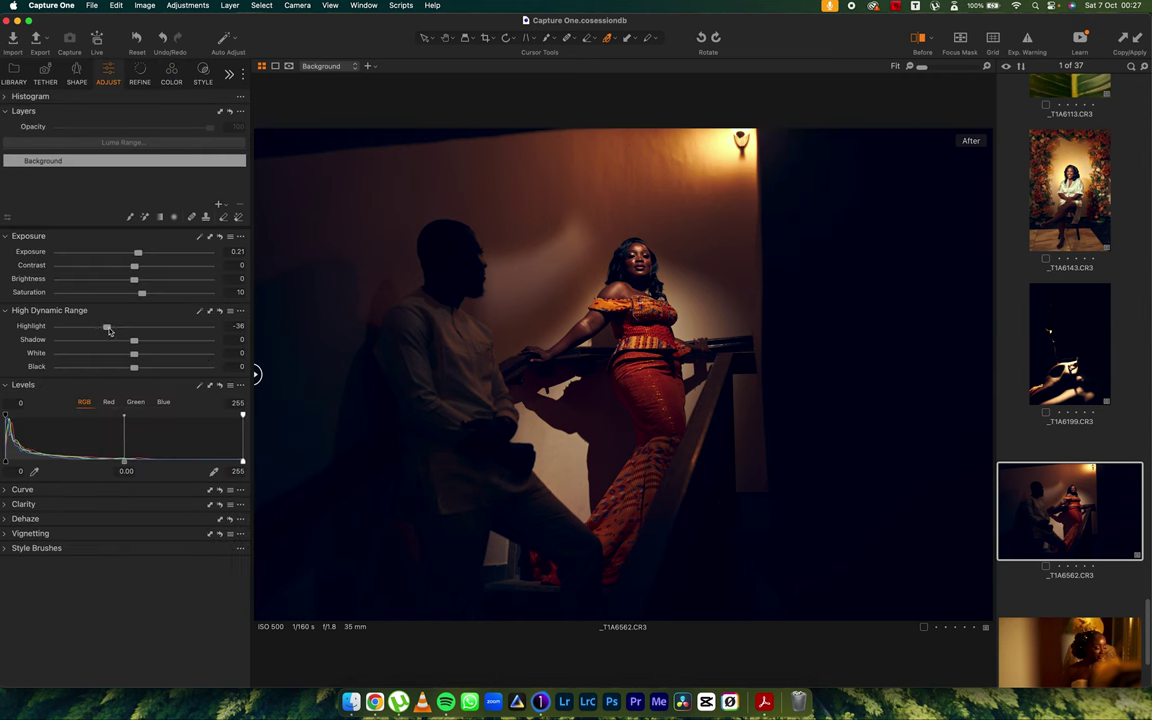
pyautogui.moveTo(109, 331); pyautogui.dragTo(131, 333)
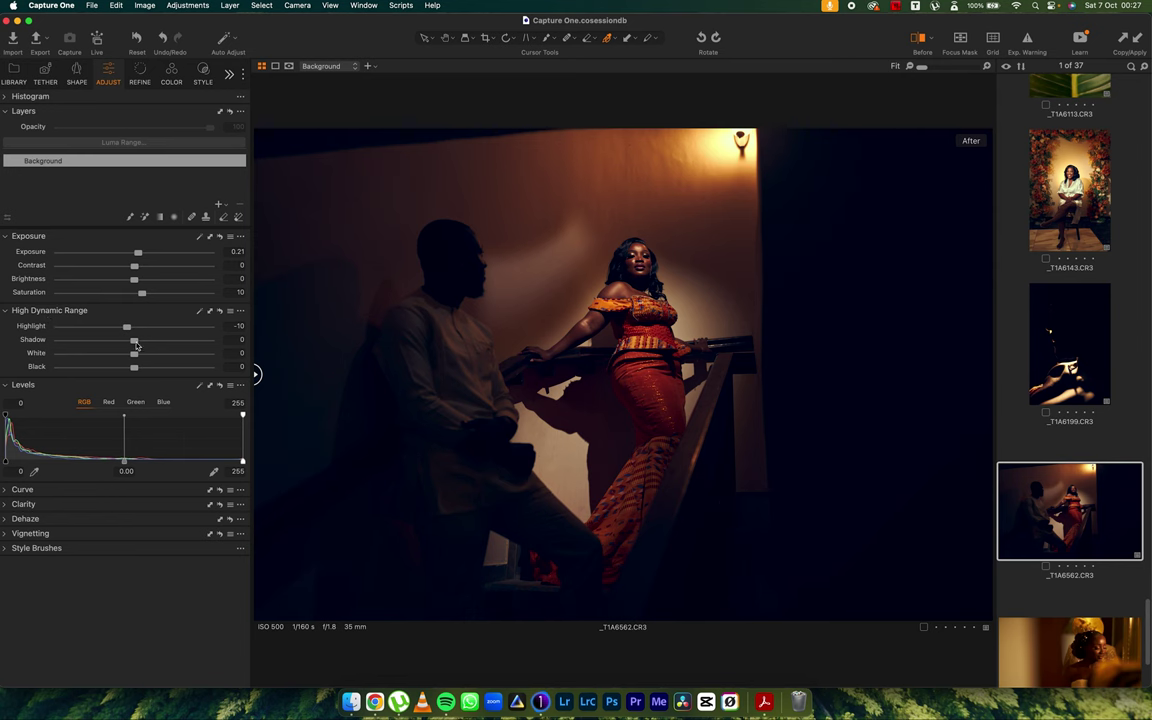
pyautogui.moveTo(136, 343); pyautogui.dragTo(142, 344)
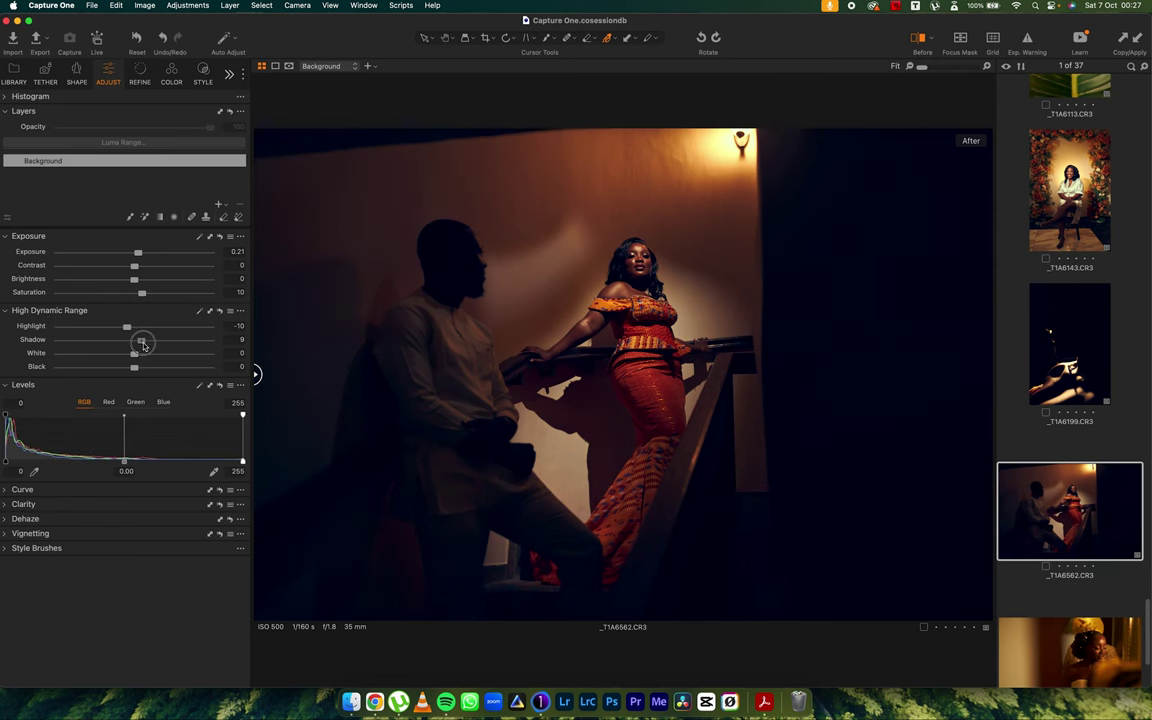
pyautogui.moveTo(143, 344); pyautogui.dragTo(143, 344)
pyautogui.click(6, 310)
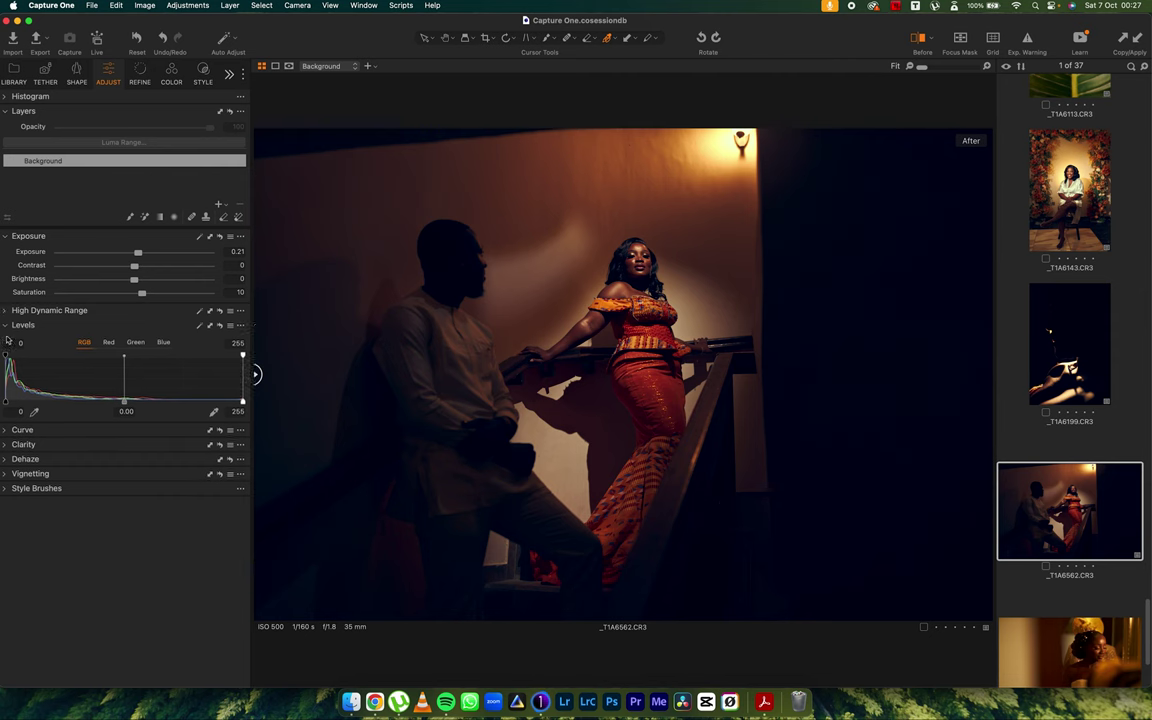
# Step: Adjust the shadow point of the blue channel curve on the staircase photo and compare before and after
pyautogui.click(5, 429)
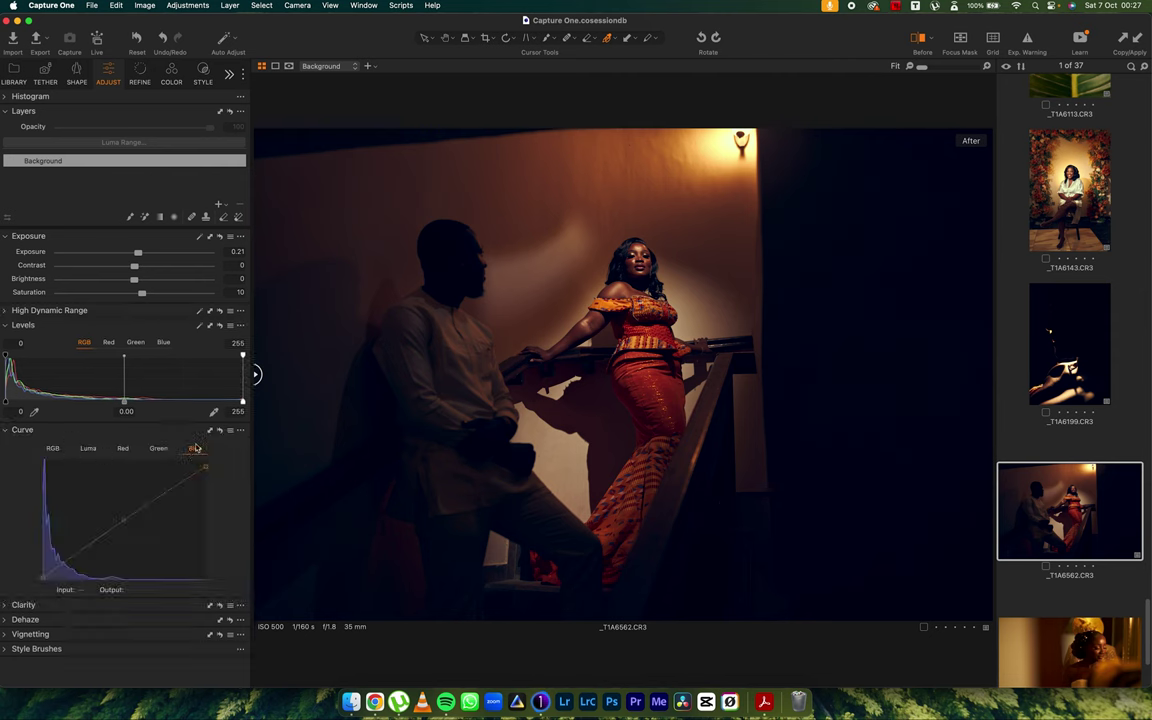
pyautogui.click(42, 580)
pyautogui.moveTo(255, 373); pyautogui.dragTo(988, 373)
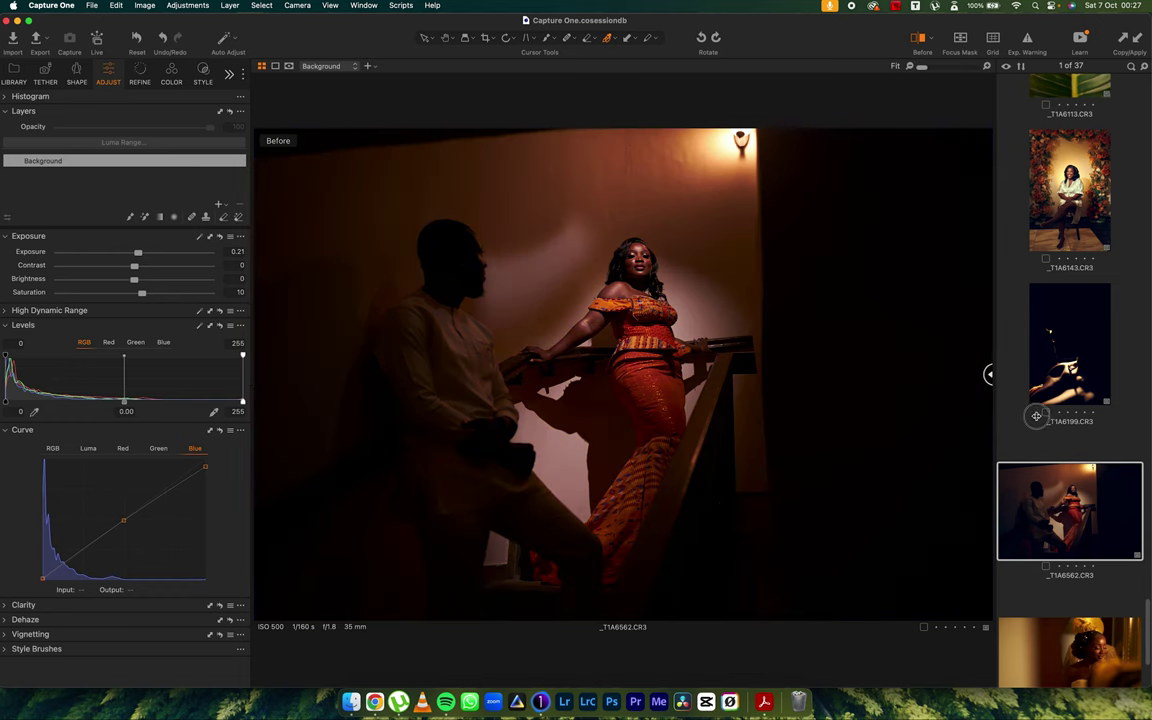
pyautogui.moveTo(1051, 418); pyautogui.dragTo(176, 406)
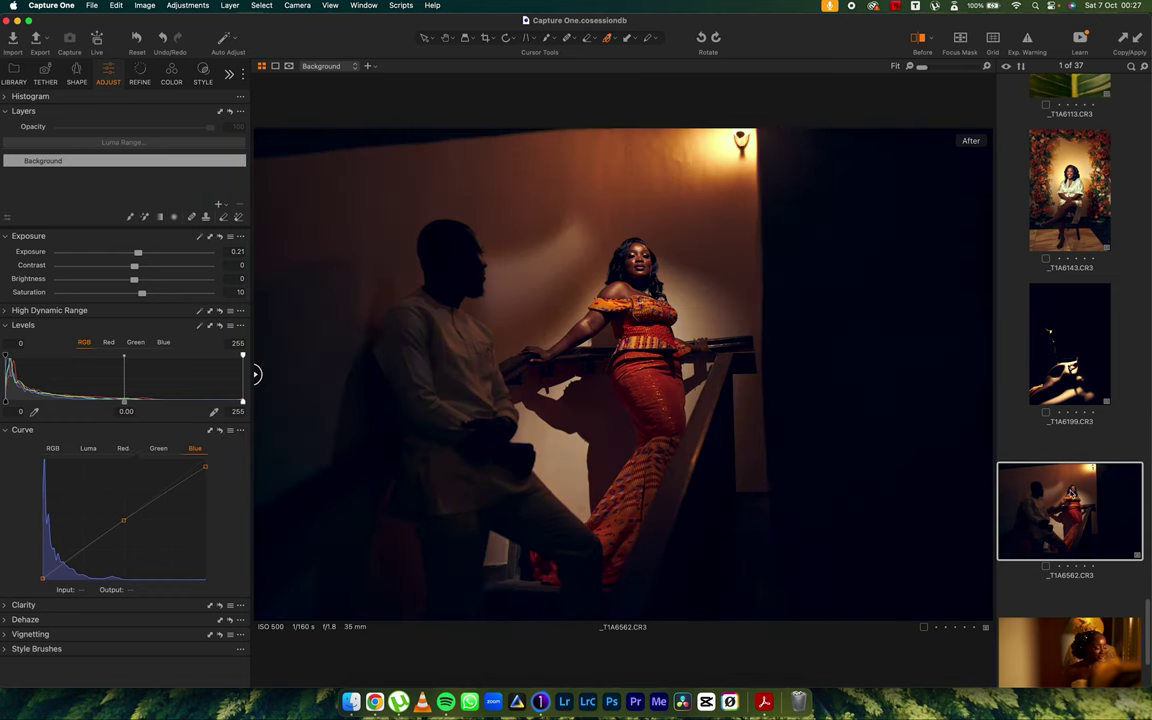
# Step: Apply the black-and-white TJD-GHOST style to TJDR1878.CR3, the bride looking down
pyautogui.scroll(-5, 1097, 540)
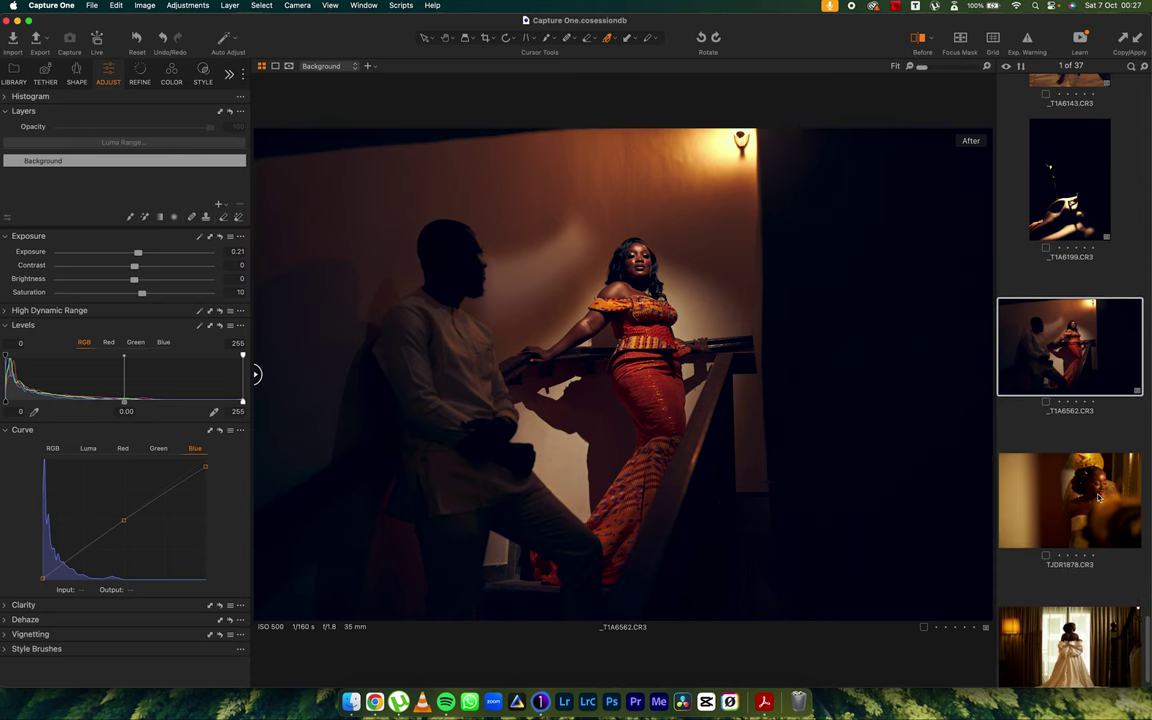
pyautogui.click(1000, 488)
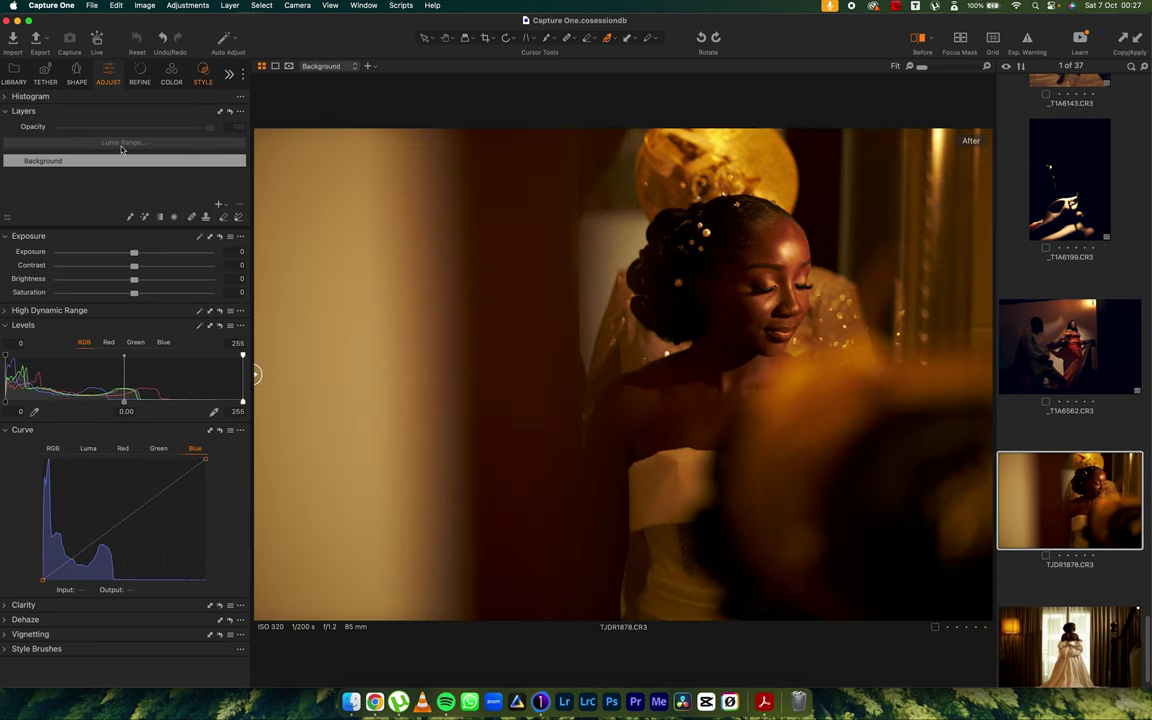
pyautogui.click(202, 72)
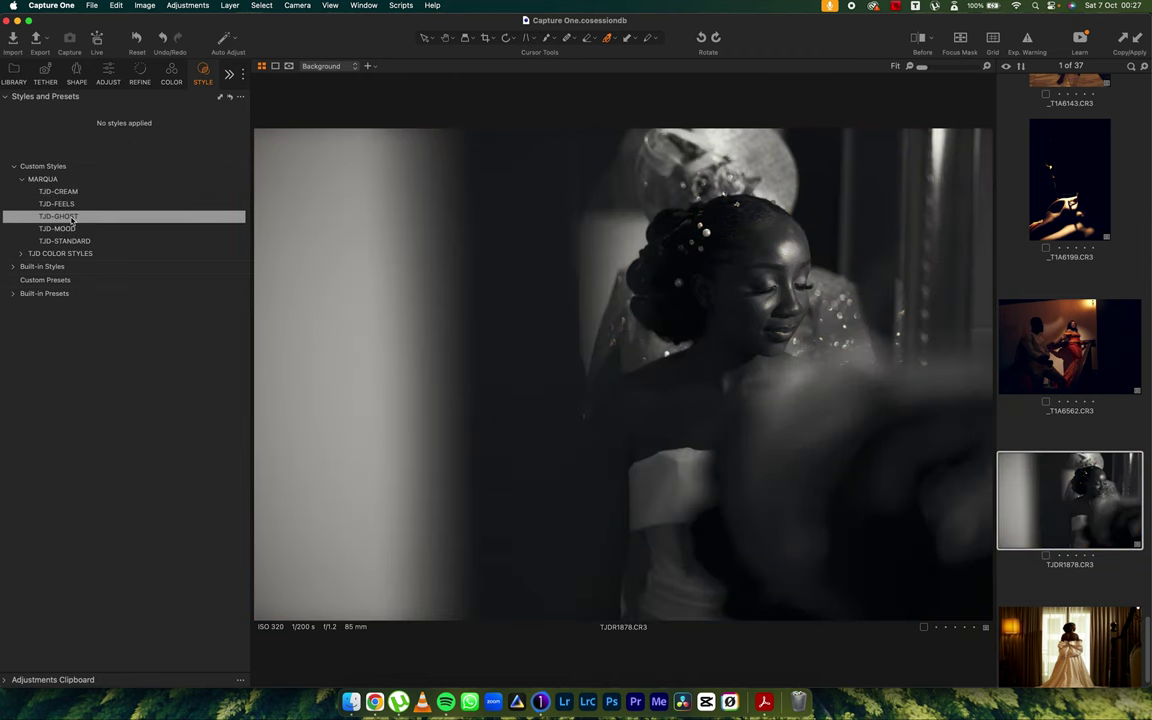
pyautogui.click(71, 217)
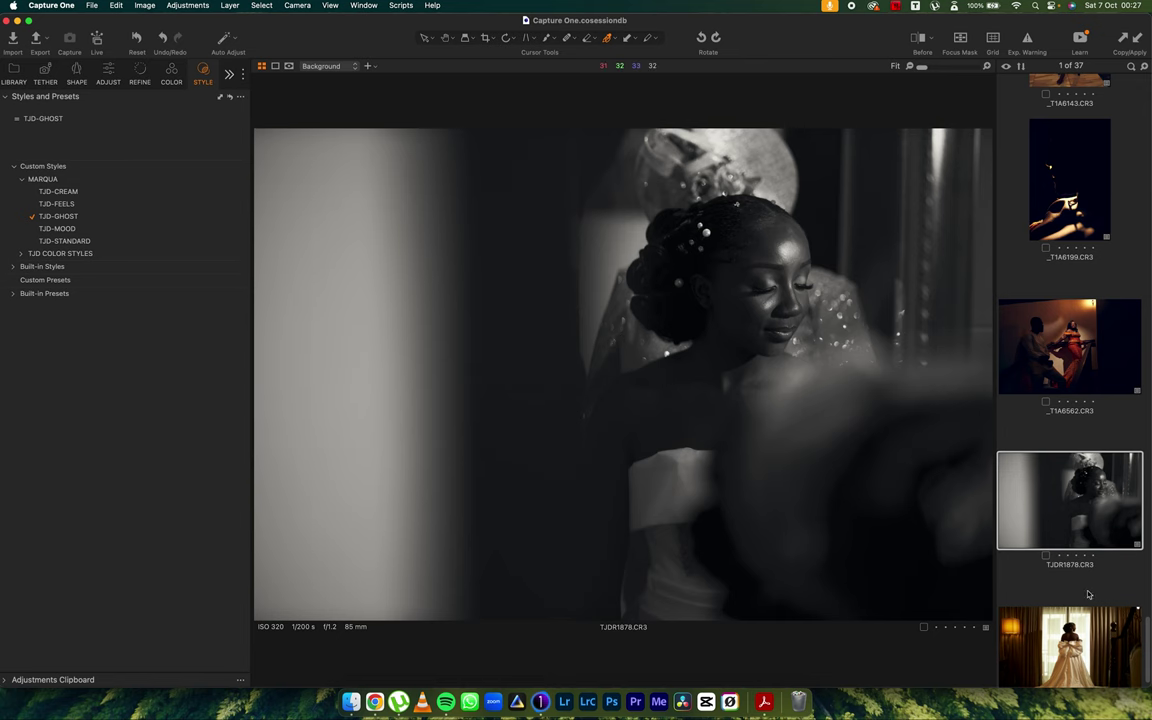
# Step: Apply the TJD-MOOD style to TJDR1914.CR3, the bride standing at the window
pyautogui.scroll(-1, 1070, 597)
pyautogui.click(1081, 620)
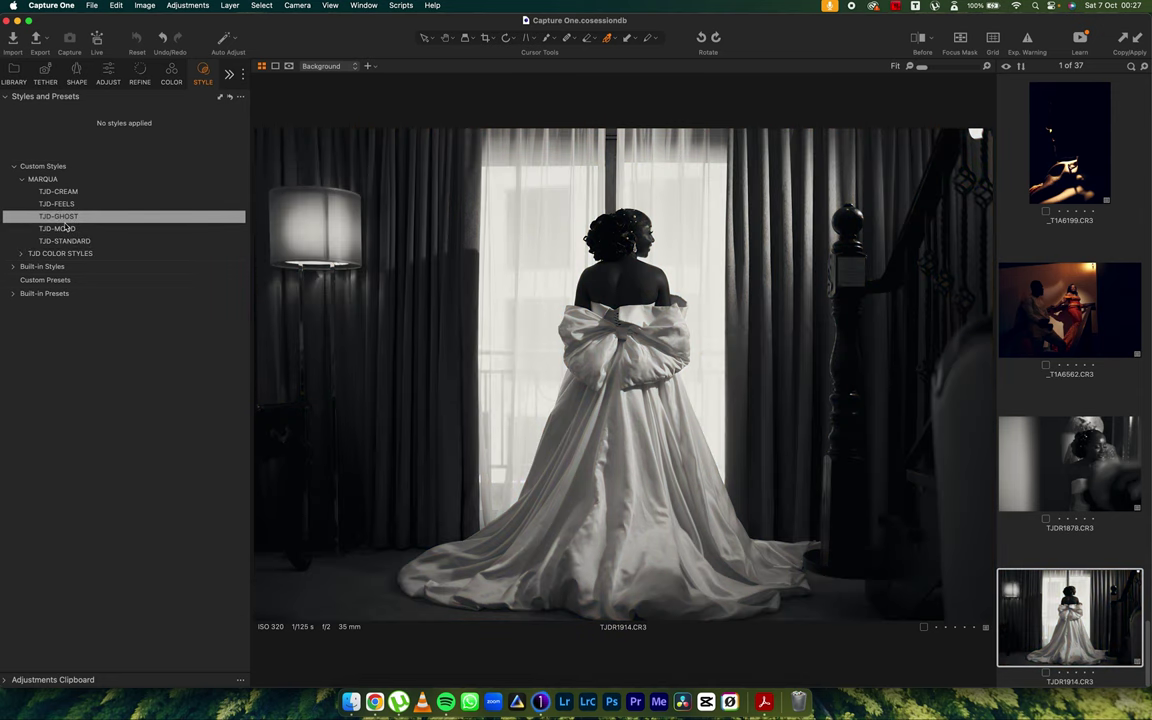
pyautogui.click(66, 230)
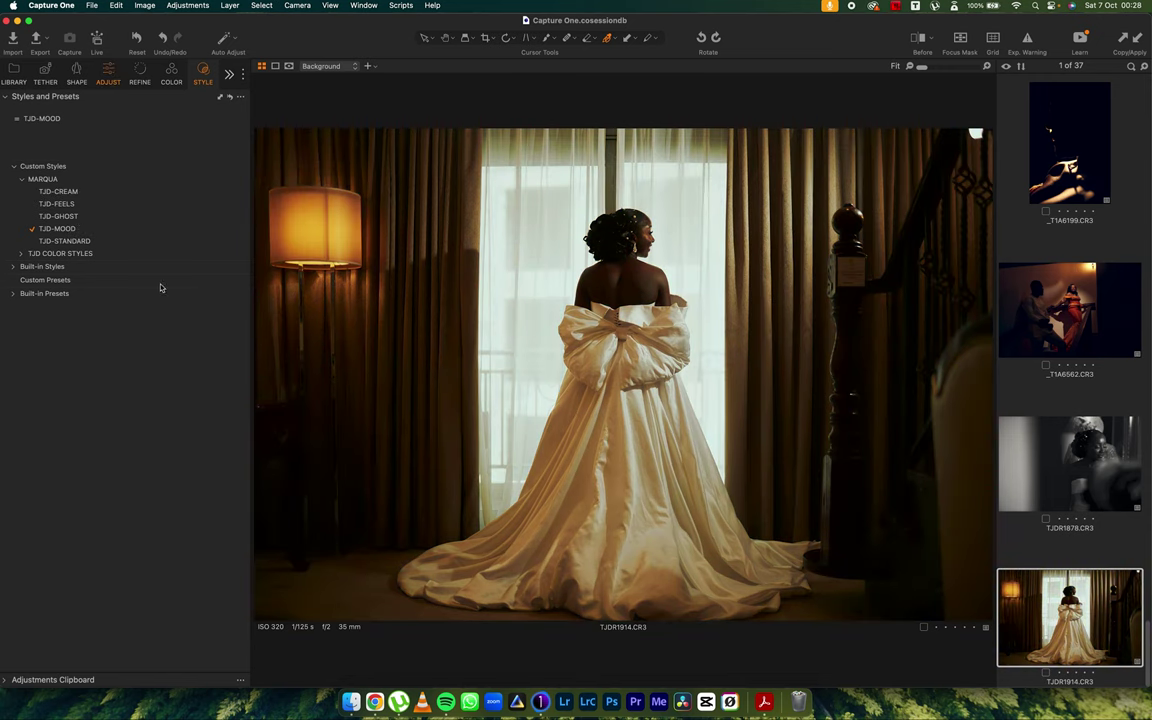
# Step: Raise the High Dynamic Range highlight of TJDR1914.CR3 to 100
pyautogui.press('super+alt+4')
pyautogui.click(3, 326)
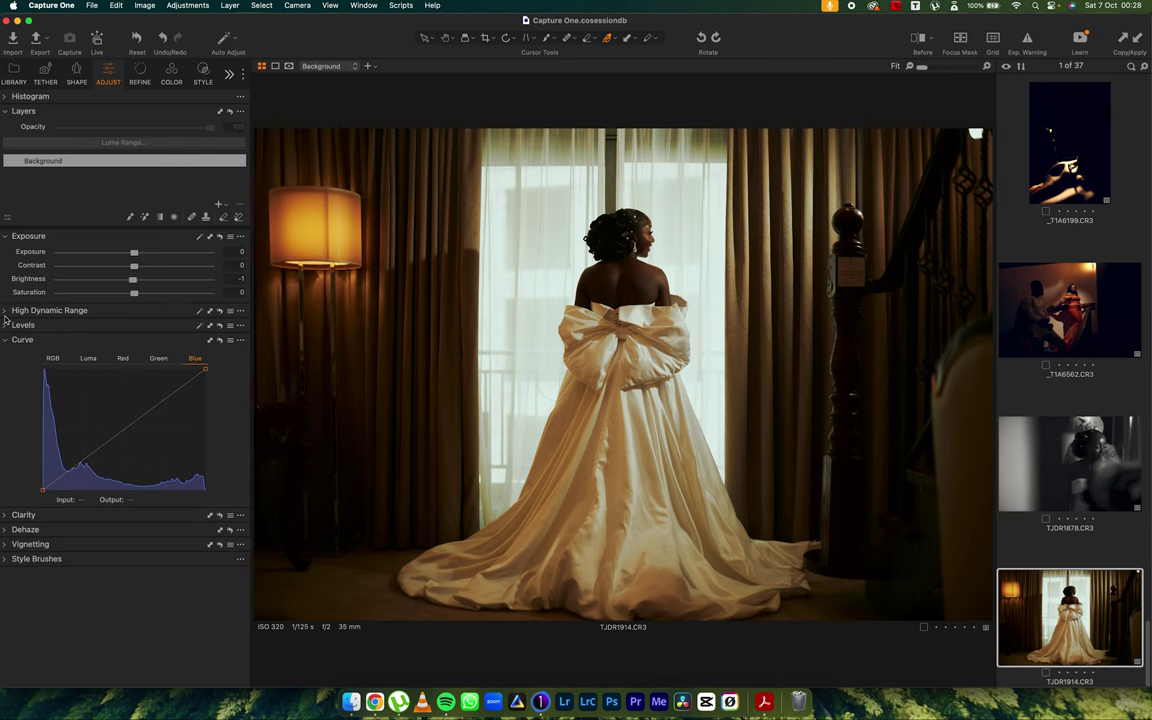
pyautogui.click(8, 311)
pyautogui.moveTo(148, 335); pyautogui.dragTo(236, 329)
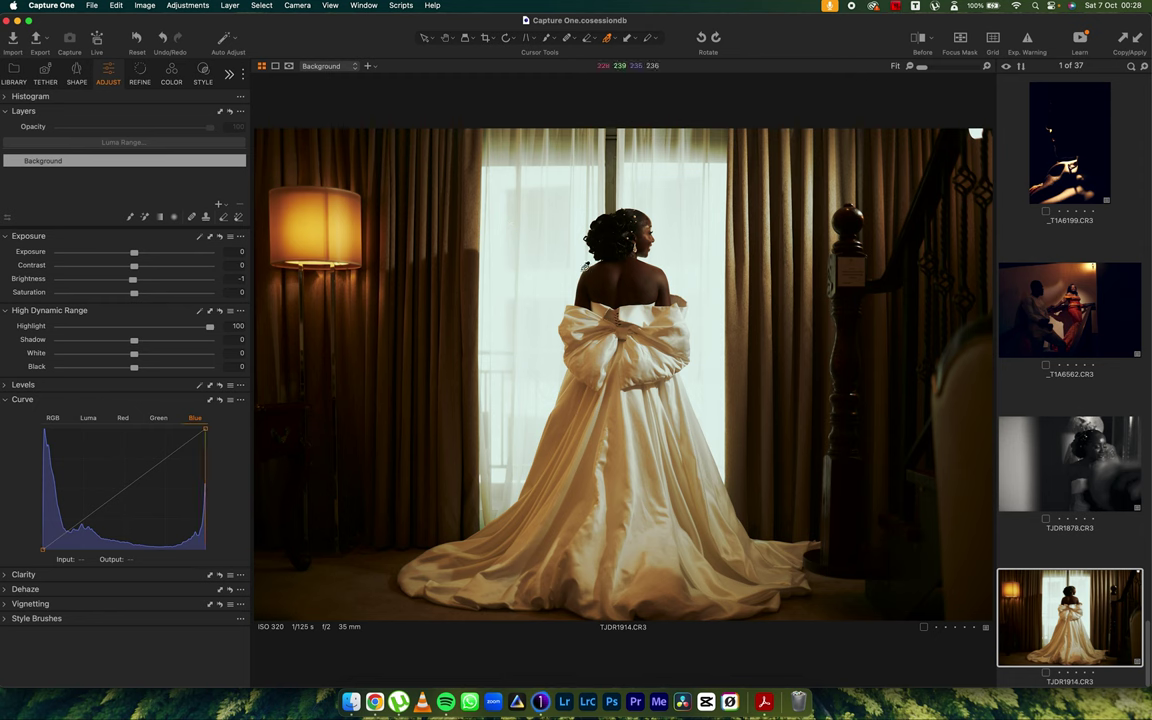
# Step: Bring back the style list and hide the viewer to show the session's photos as a large thumbnail grid
pyautogui.click(203, 74)
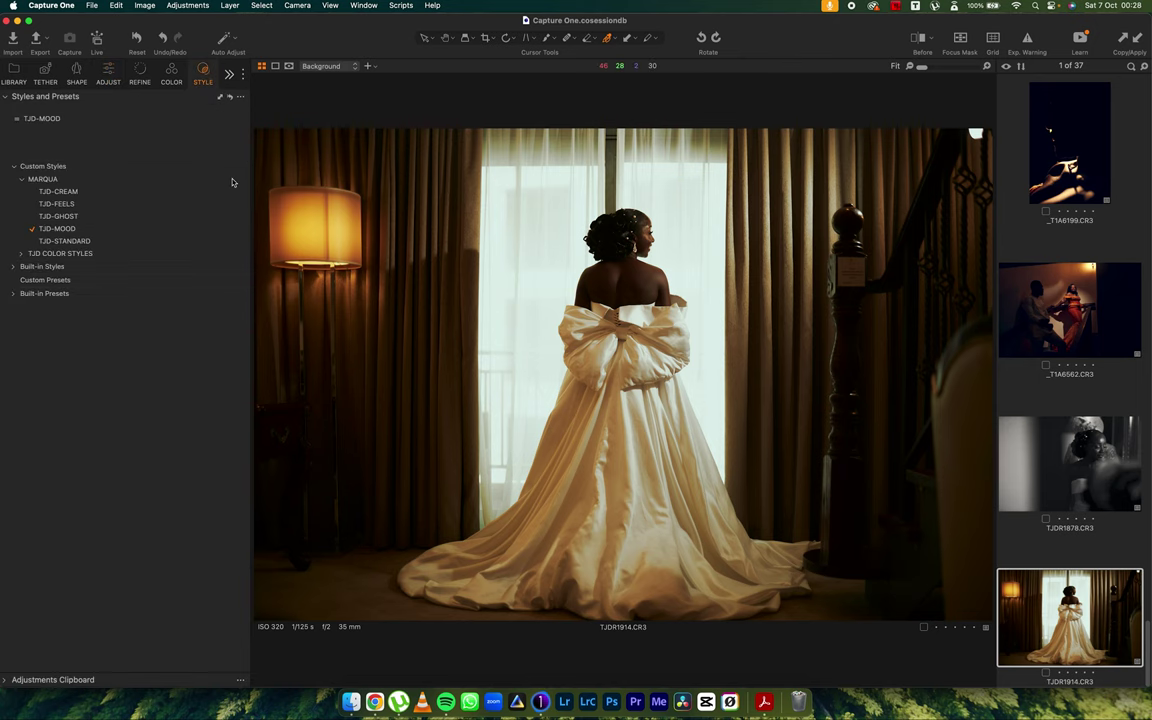
pyautogui.press('super+alt+v')
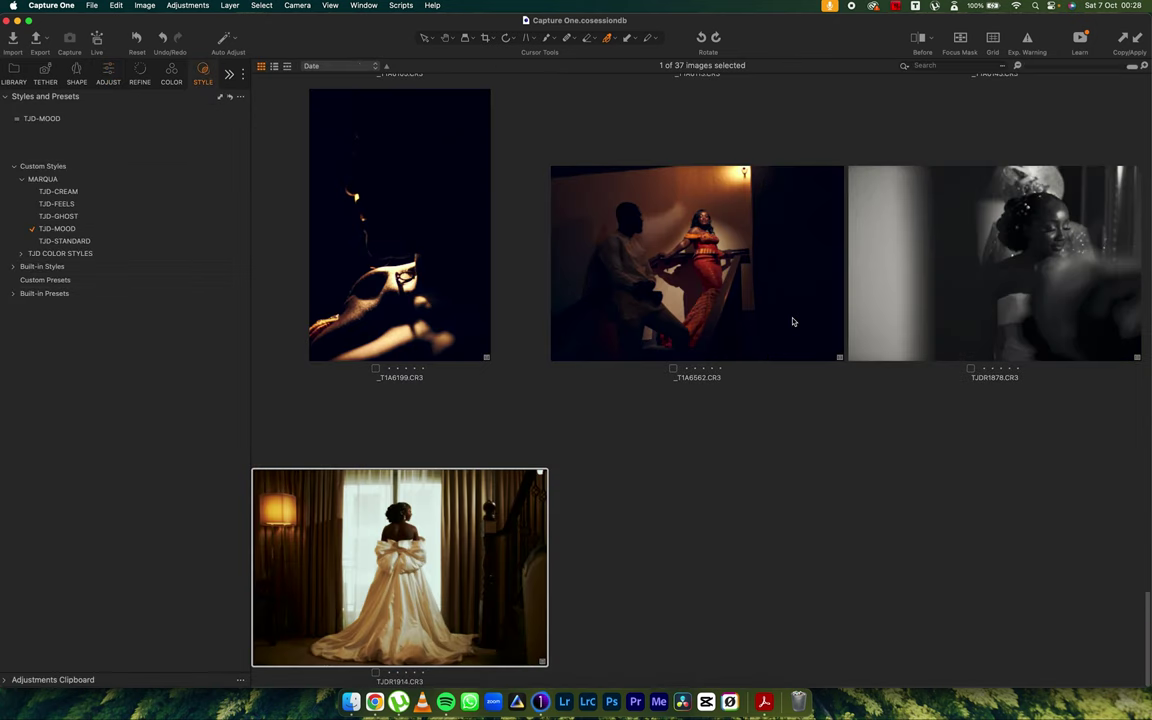